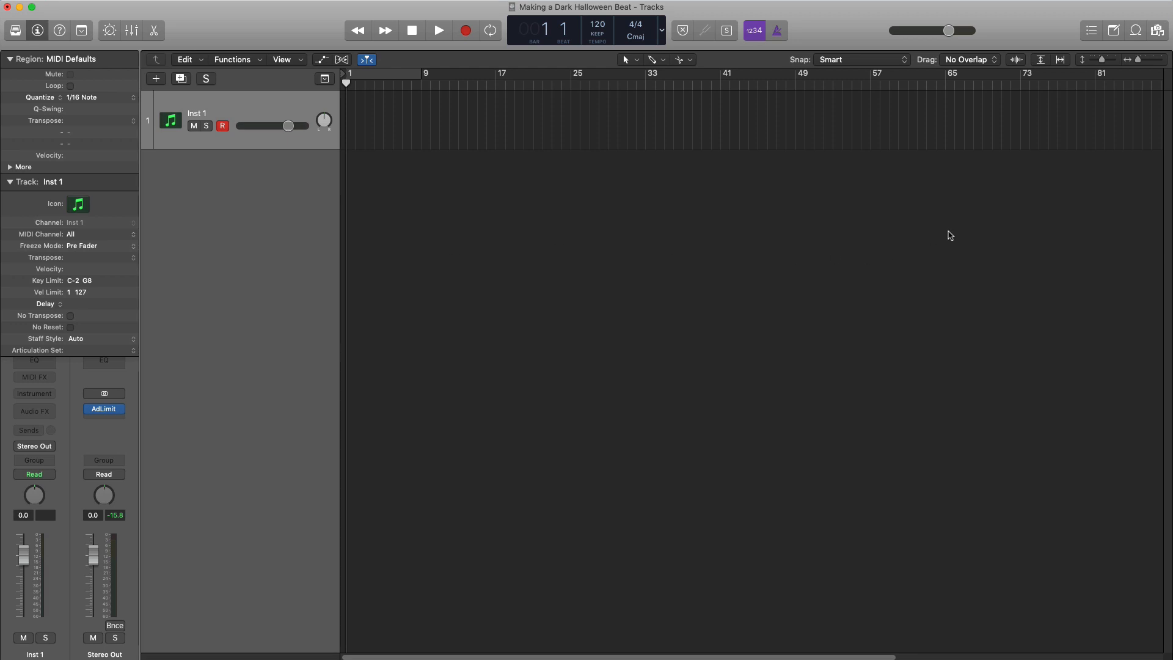
# Browse the Canary Julz MIDI Loops to MIDI Full Melodies > Dark Trap Melodies > F Minor (G# Major)
pyautogui.click(1156, 33)
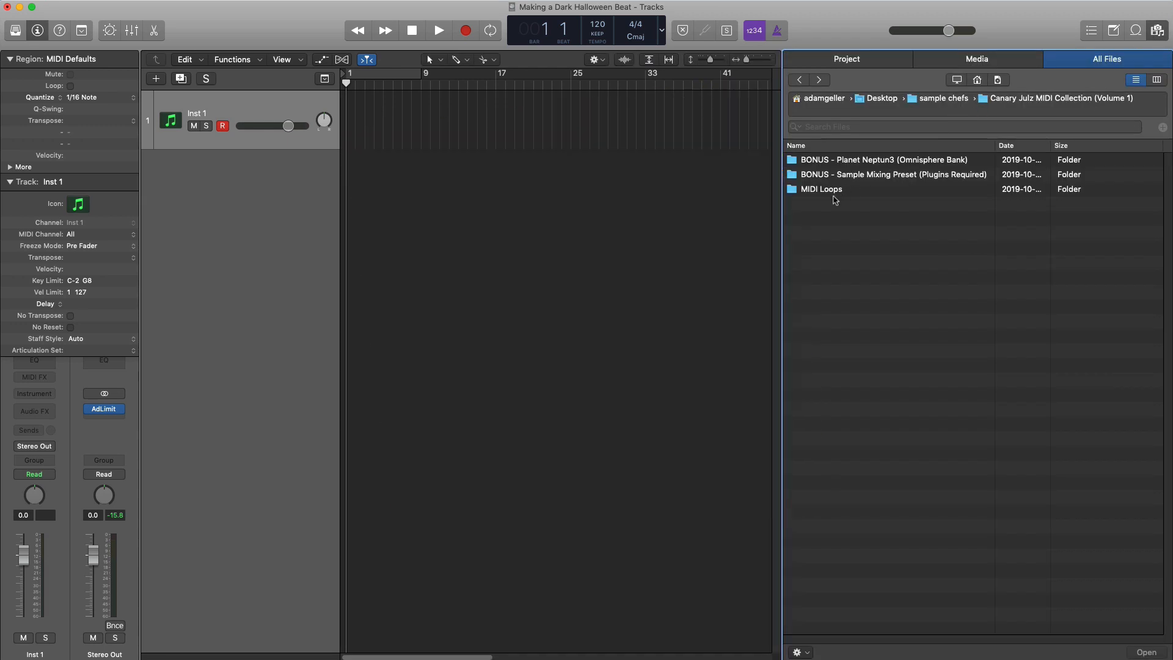
pyautogui.doubleClick(828, 190)
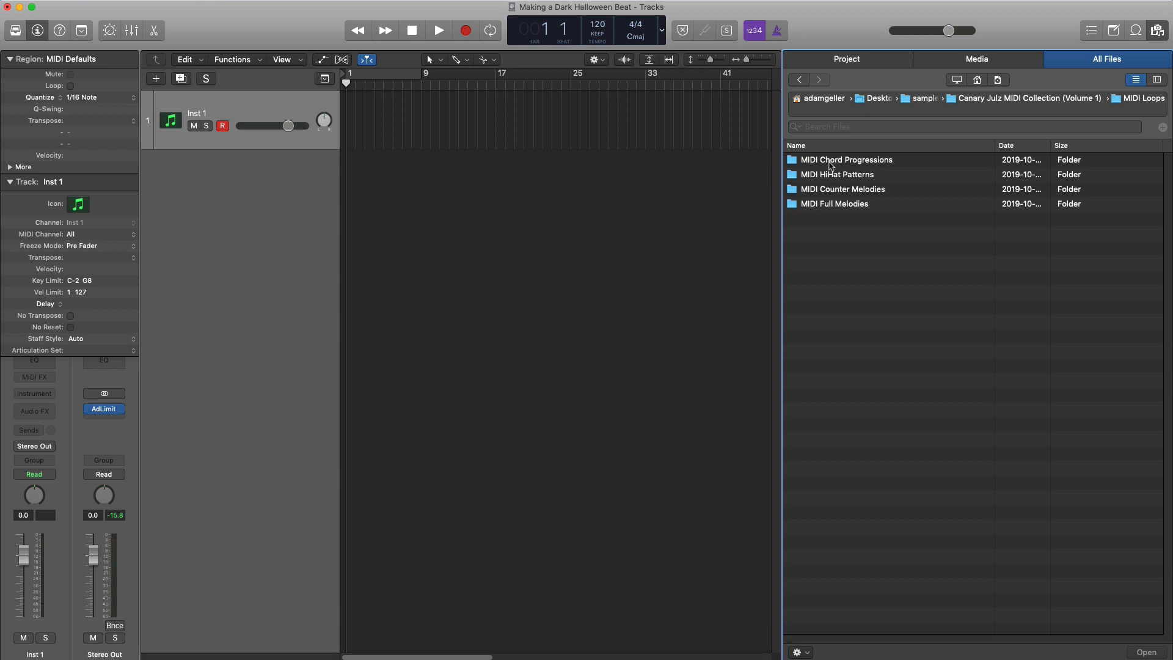
pyautogui.doubleClick(836, 205)
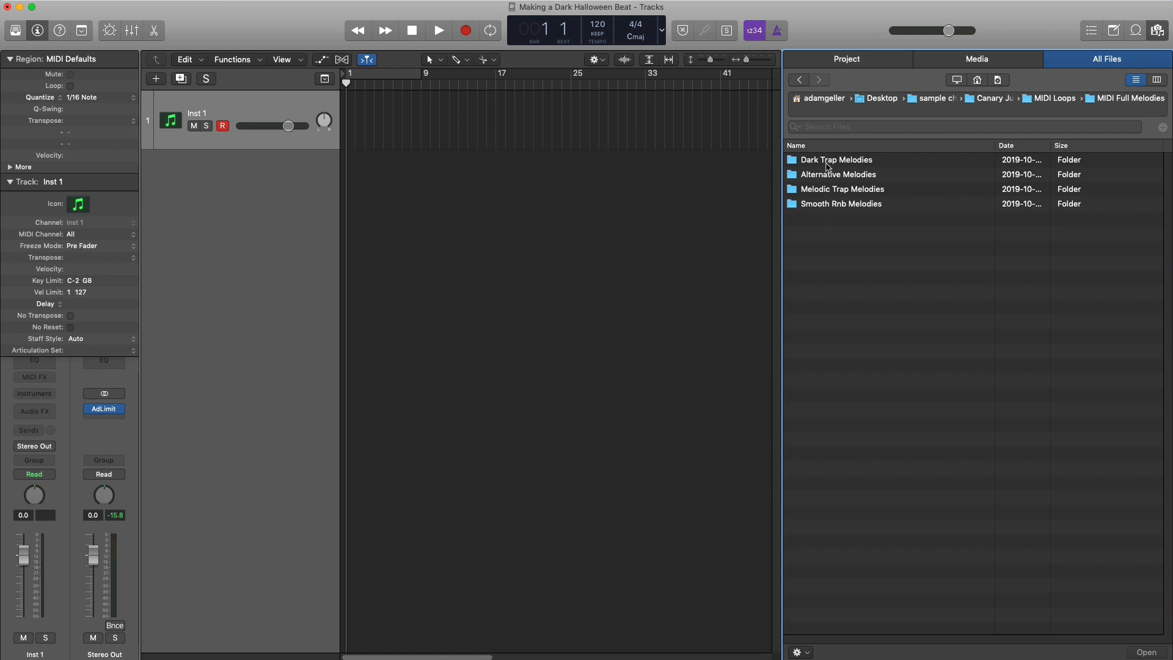
pyautogui.doubleClick(828, 162)
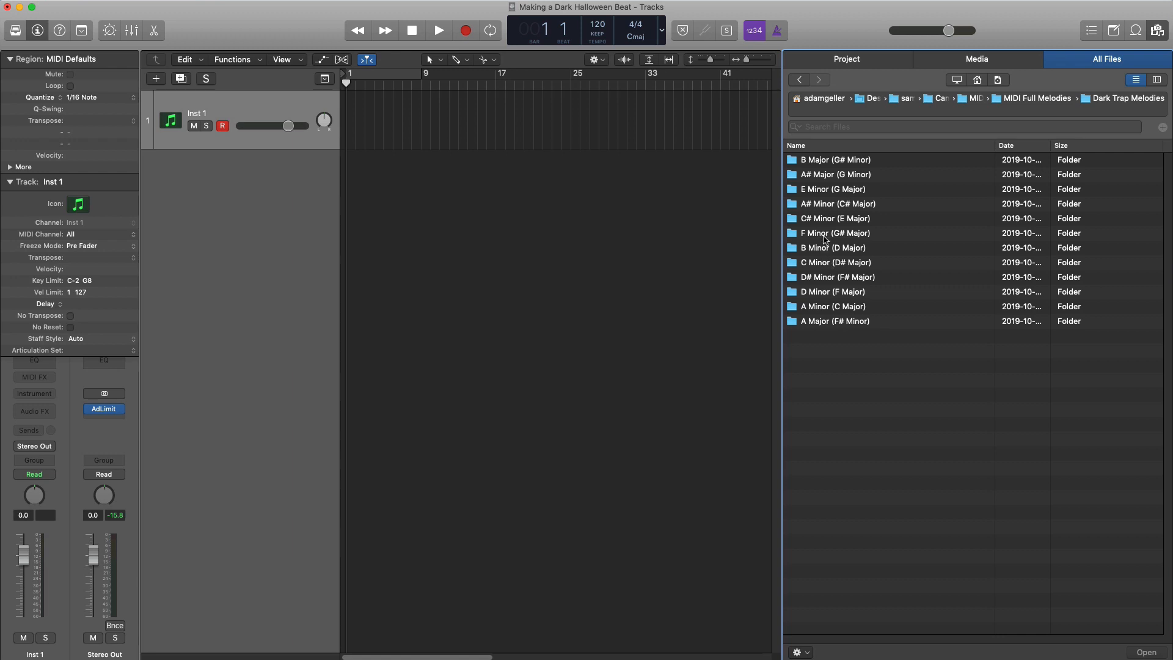
pyautogui.doubleClick(817, 233)
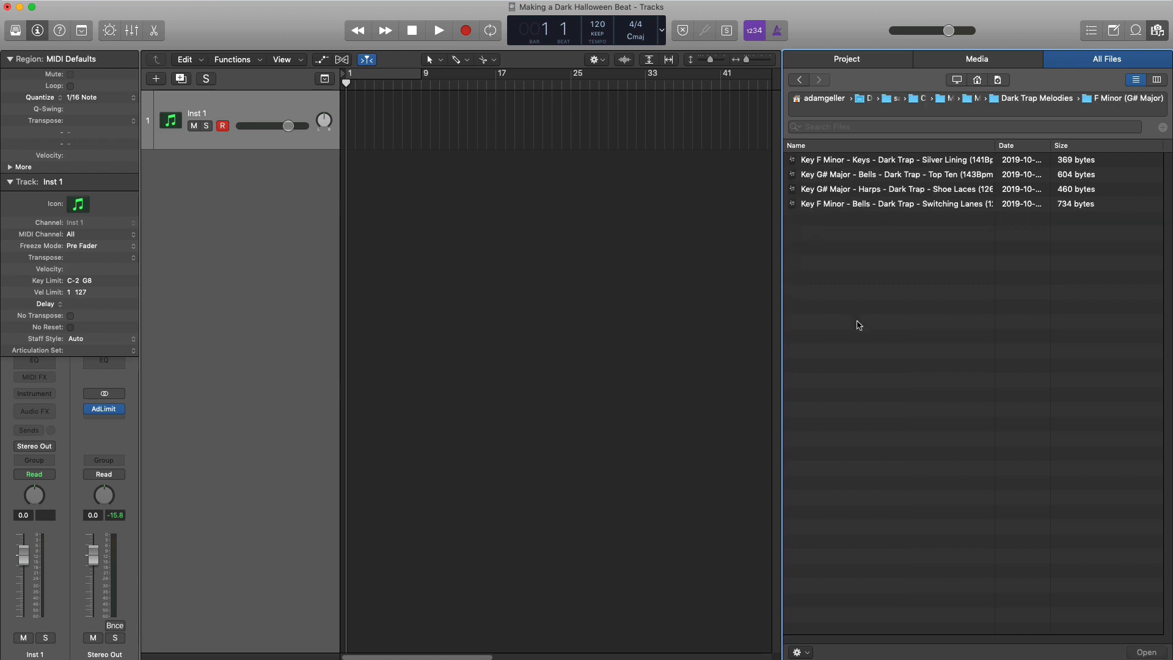
# Import the Silver Lining keys MIDI at bar 1 without its tempo and play it with bars 1 to 9 cycled
pyautogui.moveTo(841, 165); pyautogui.dragTo(348, 208)
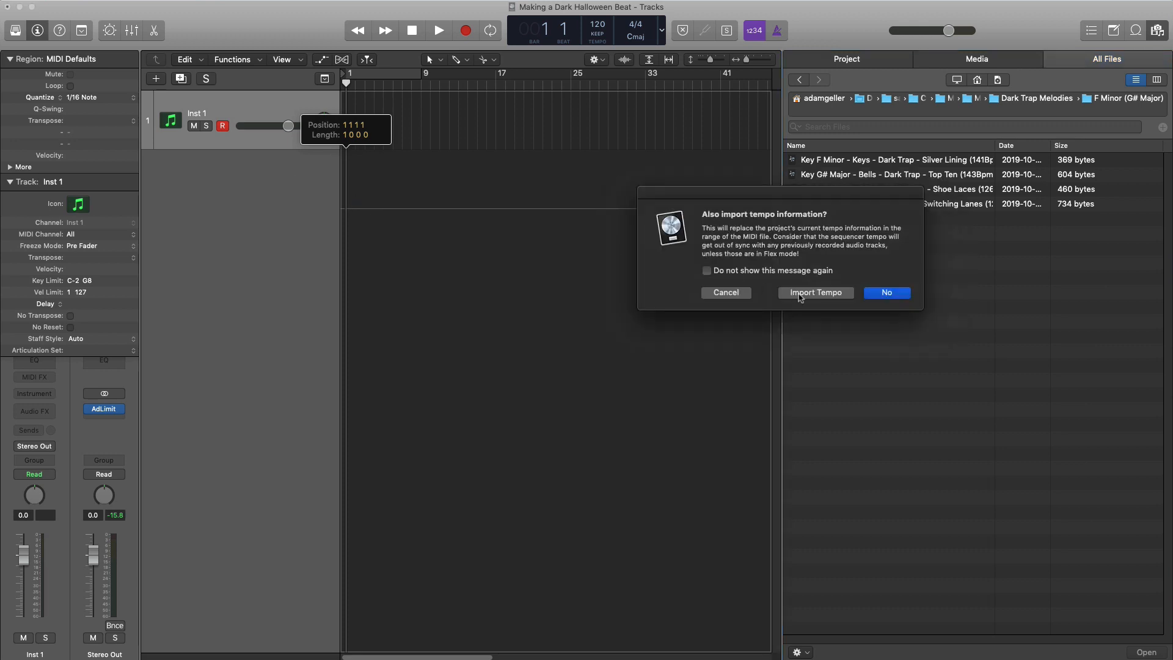
pyautogui.click(886, 292)
pyautogui.press('space')
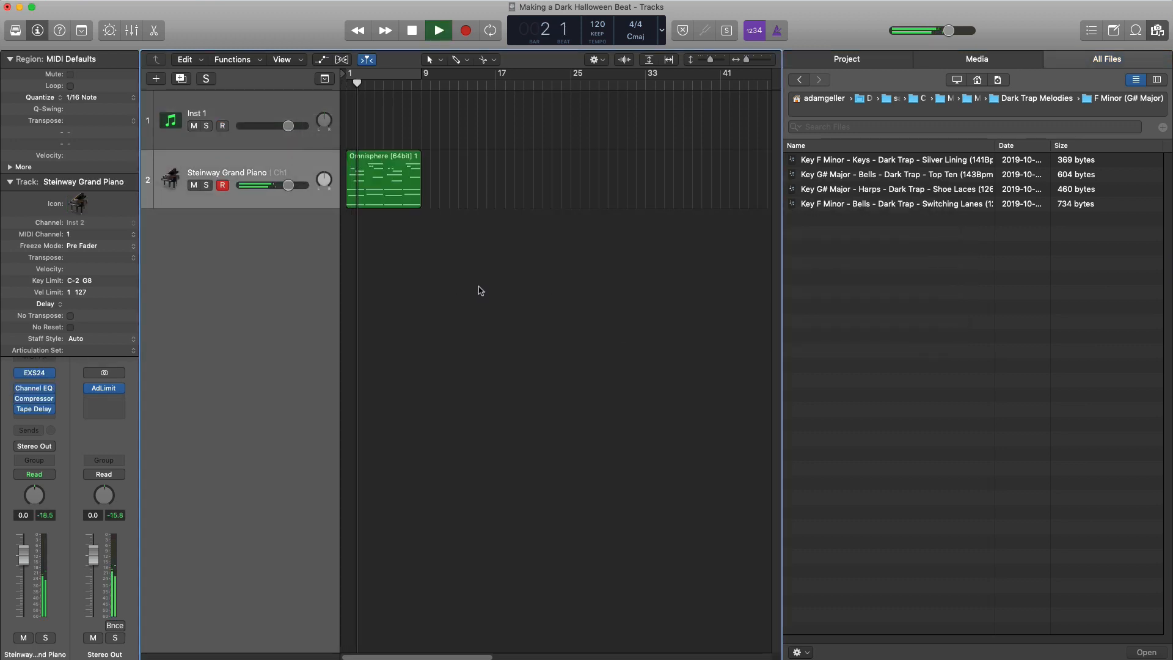
pyautogui.click(371, 80)
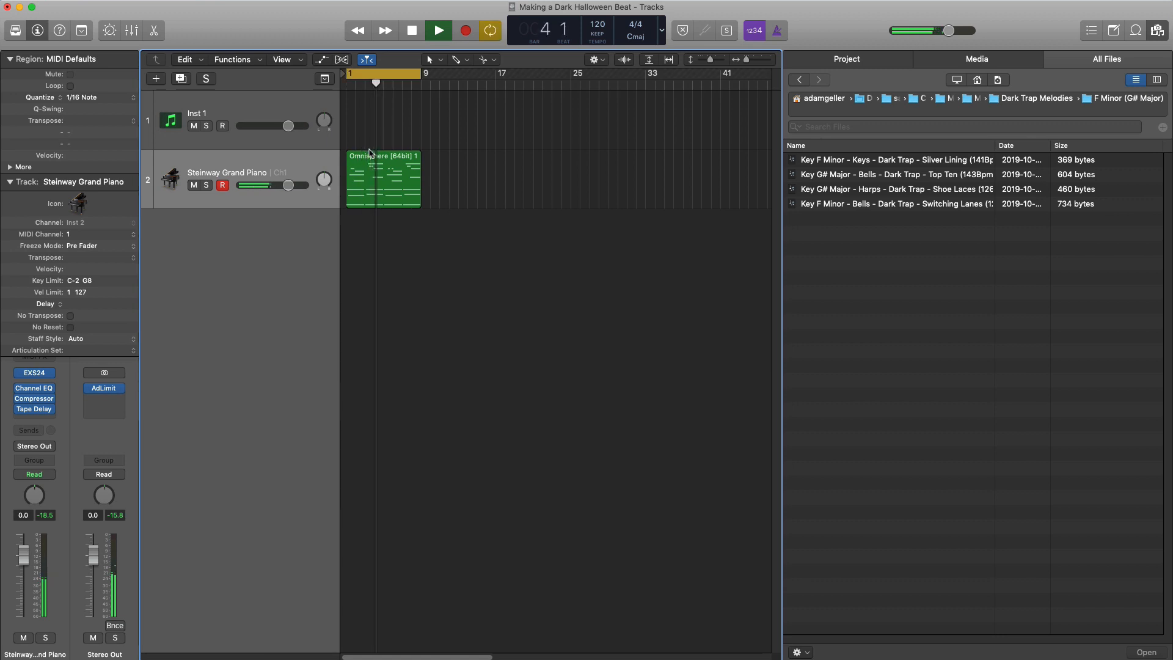
# Stop playback and delete the Silver Lining region from the Steinway Grand Piano track
pyautogui.click(385, 196)
pyautogui.press('space')
pyautogui.press('Delete')
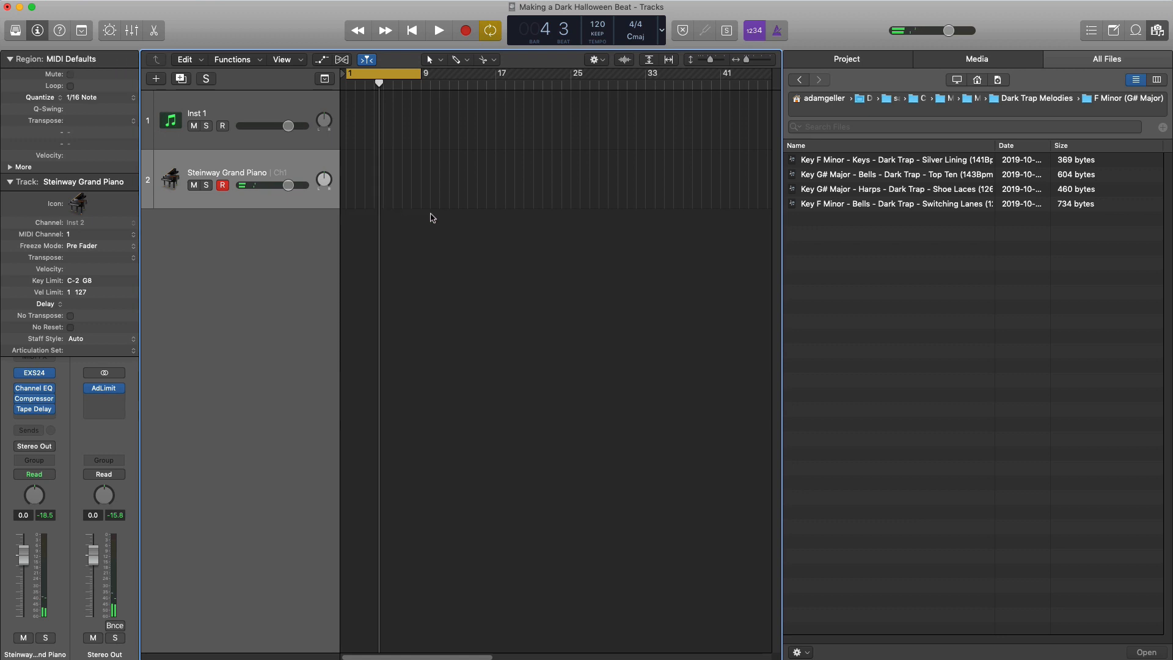
# Try the Top Ten bells MIDI on the Steinway Grand Piano track at bar 1 without its tempo, and delete it after listening
pyautogui.moveTo(830, 181); pyautogui.dragTo(365, 197)
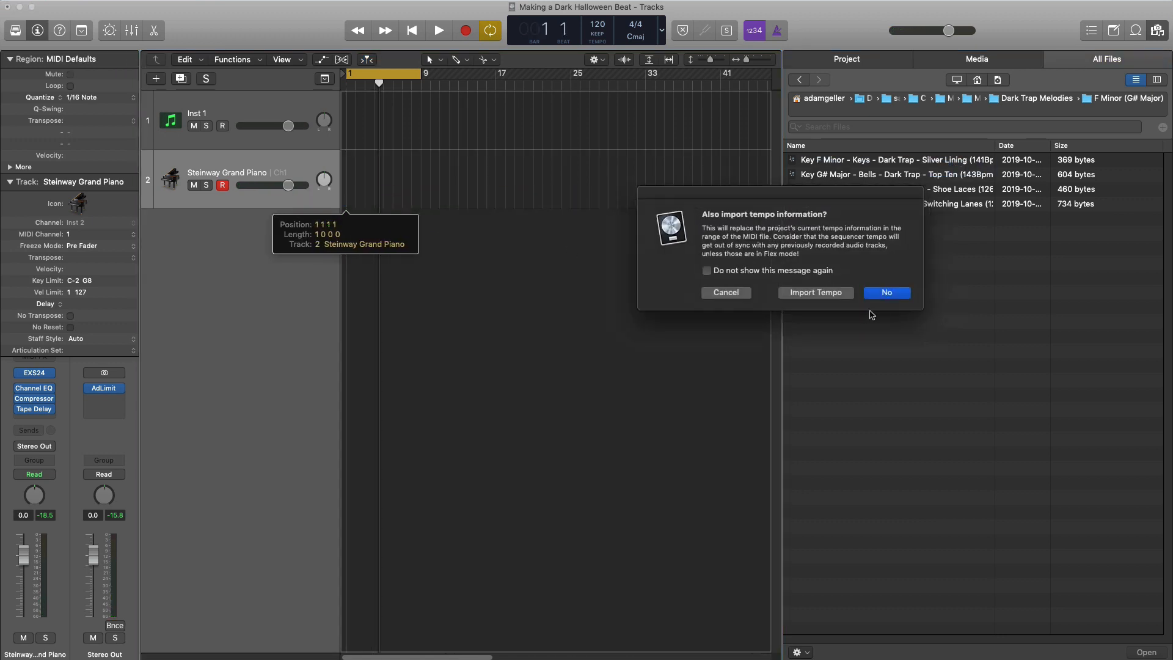
pyautogui.click(878, 295)
pyautogui.press('space')
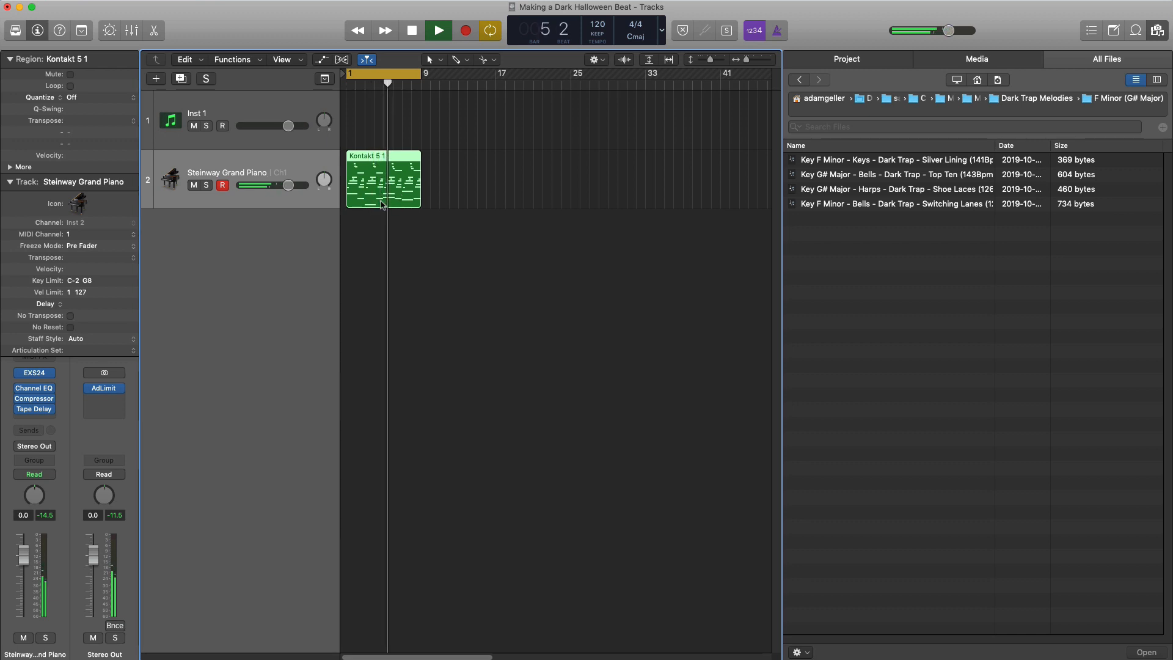
pyautogui.press('space')
pyautogui.press('Delete')
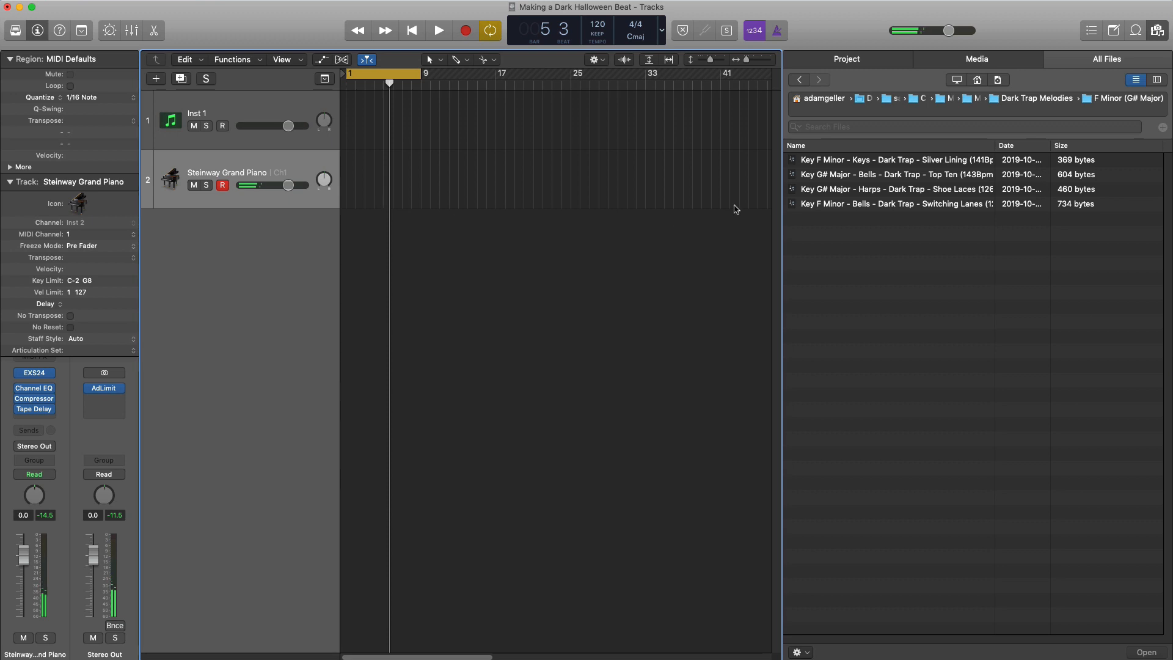
# Try the Shoe Laces harps MIDI on the Steinway Grand Piano track at bar 1 without its tempo, and delete it after listening
pyautogui.click(856, 190)
pyautogui.moveTo(861, 199); pyautogui.dragTo(344, 195)
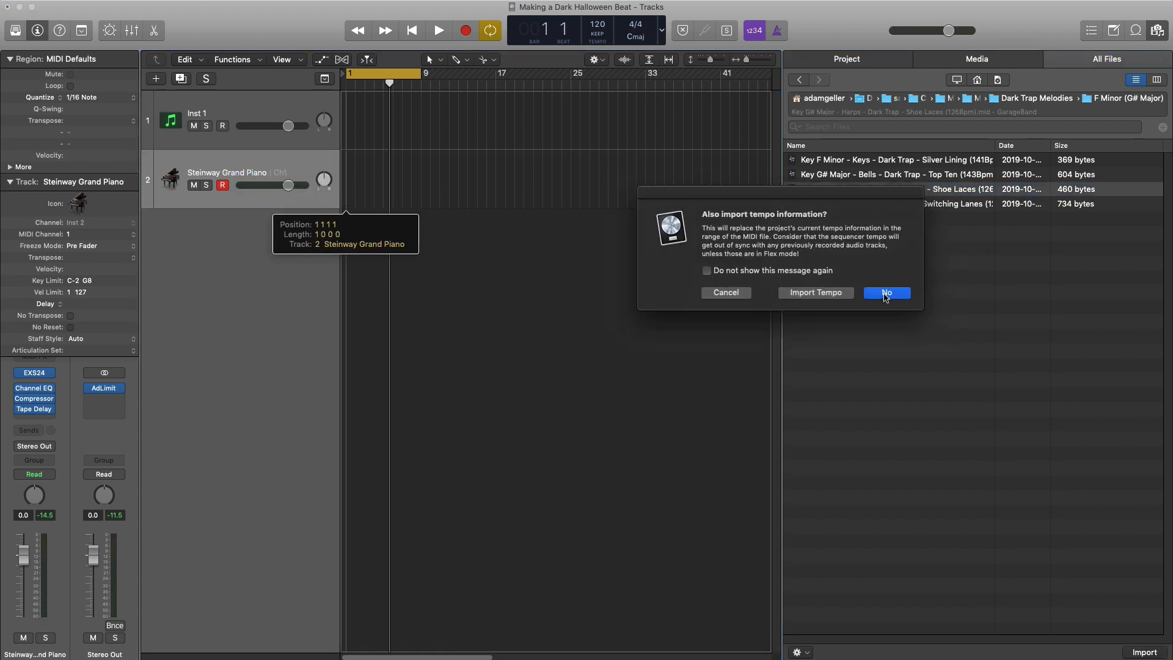
pyautogui.click(886, 293)
pyautogui.press('space')
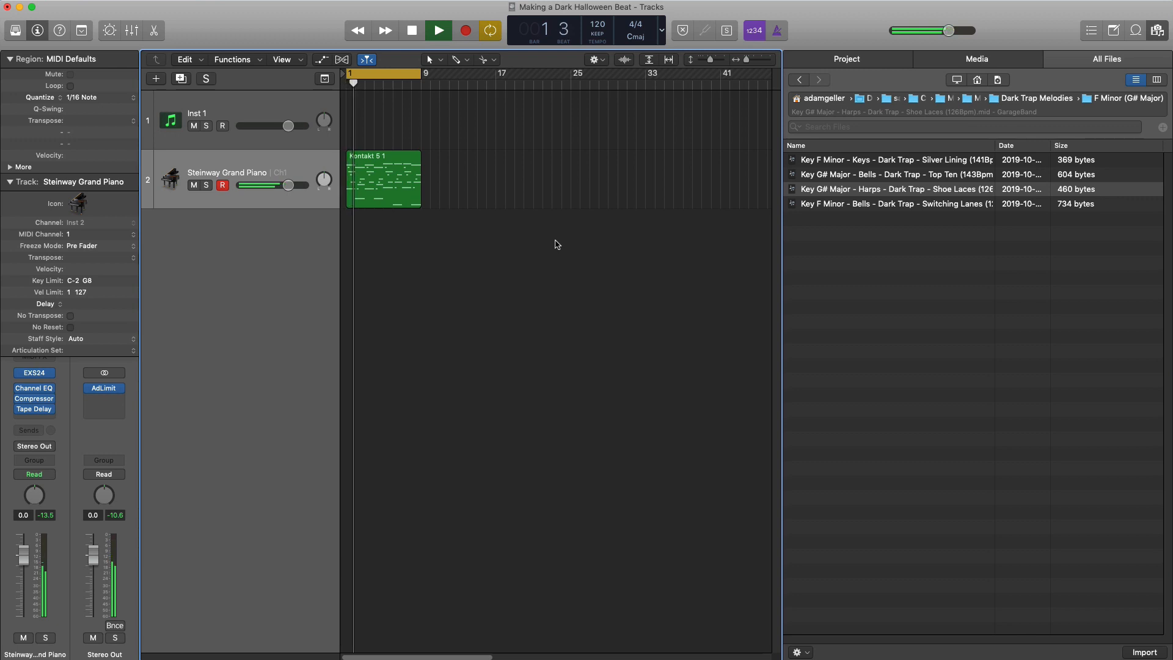
pyautogui.click(397, 192)
pyautogui.press('space')
pyautogui.press('Delete')
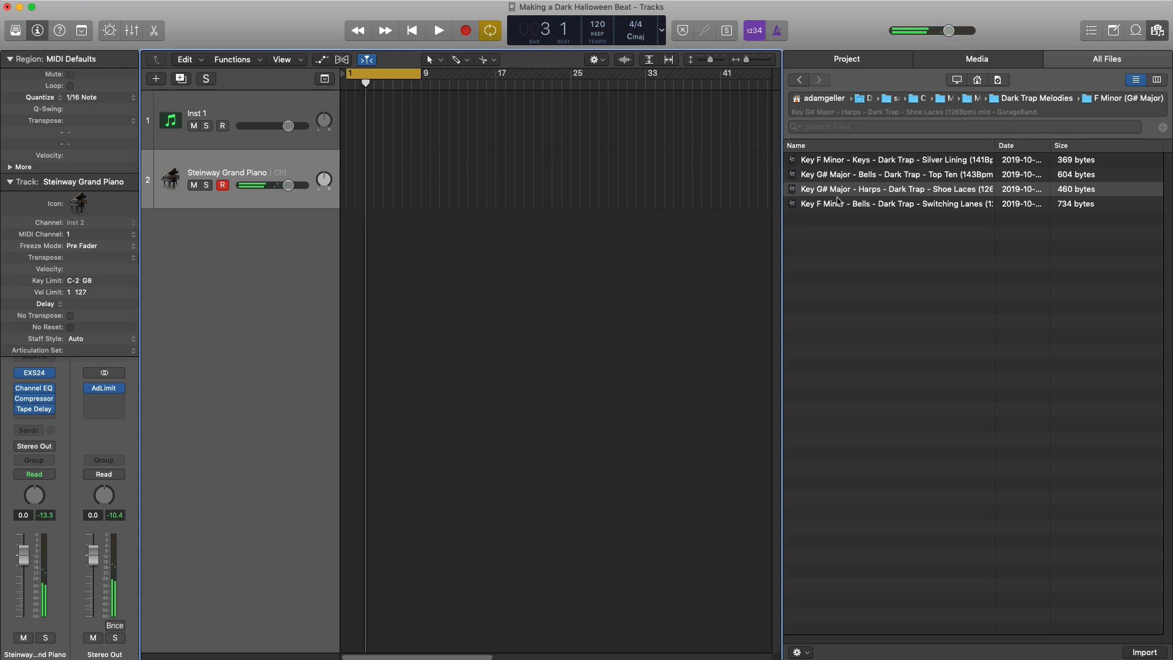
# Import the Switching Lanes bells MIDI at bar 1 of the Steinway Grand Piano track without its tempo and play it
pyautogui.moveTo(839, 202); pyautogui.dragTo(336, 205)
pyautogui.click(883, 290)
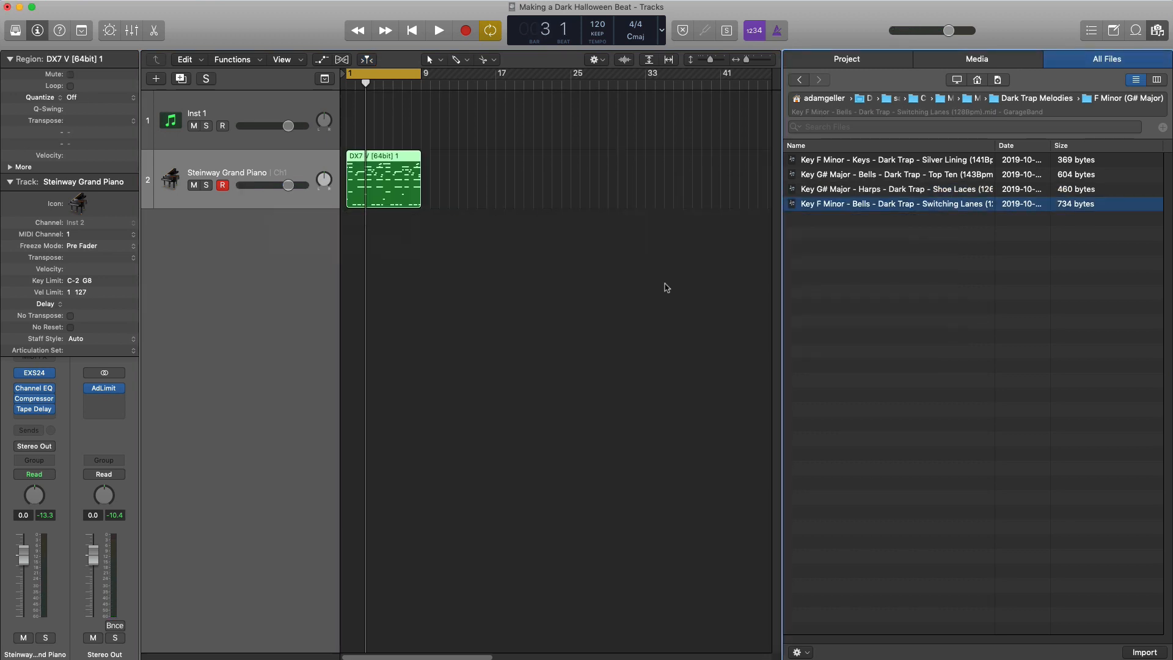
pyautogui.click(428, 179)
pyautogui.press('space')
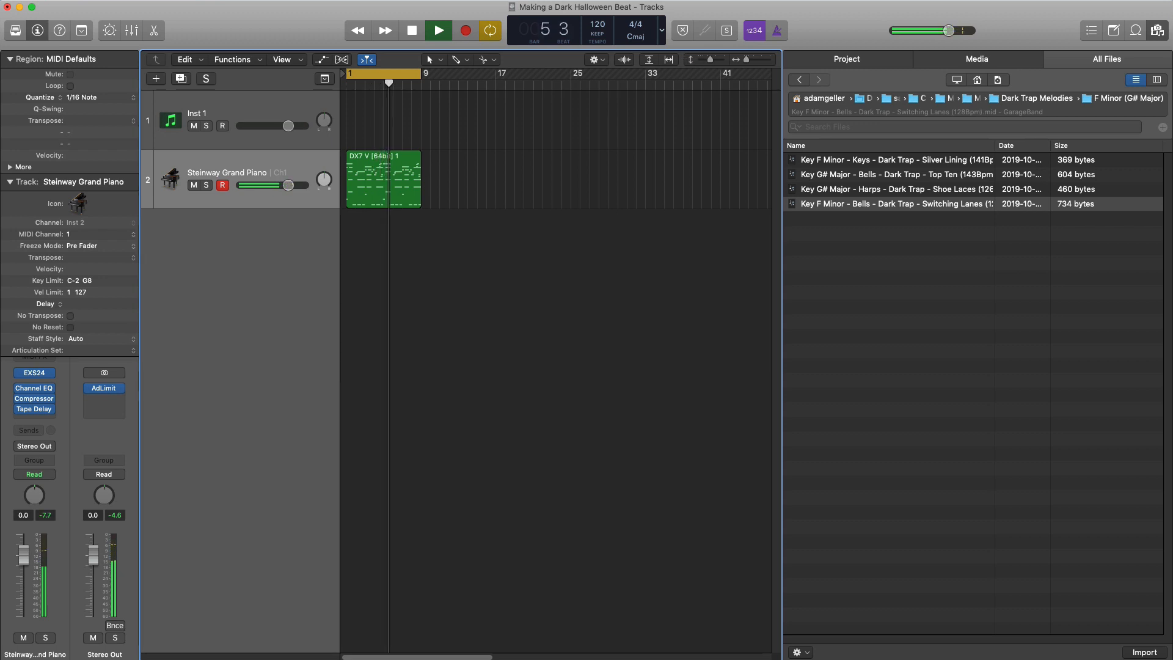
# Close the file browser, set the project tempo to 165, and play the melody from the beginning
pyautogui.click(1159, 30)
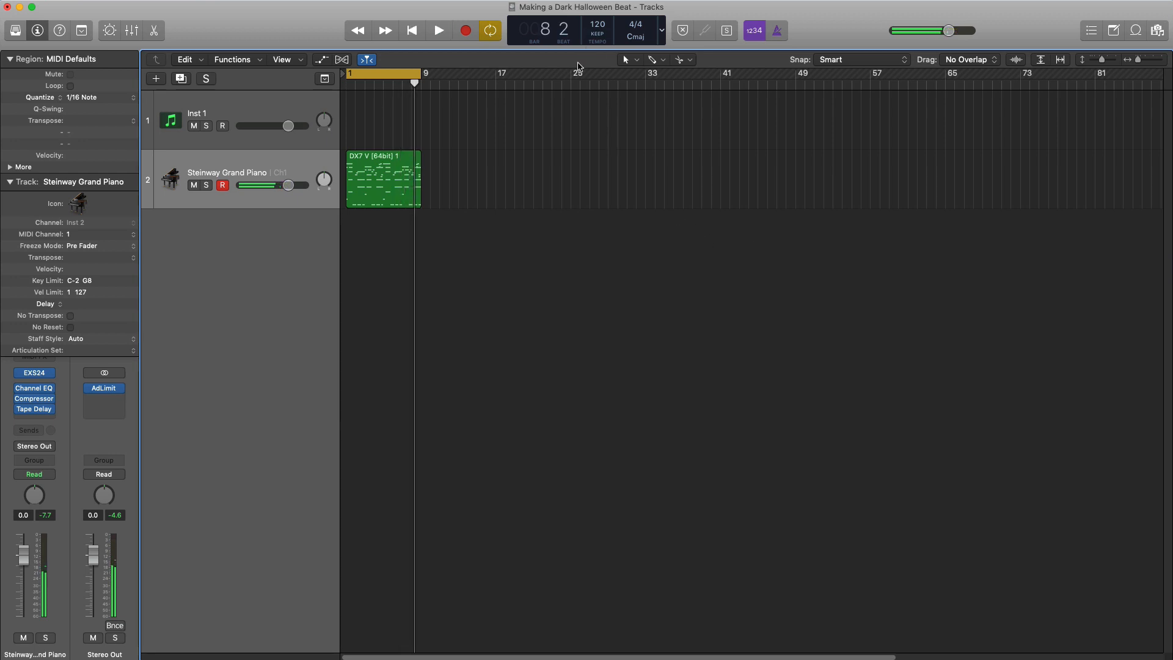
pyautogui.scroll(5, 558, 151)
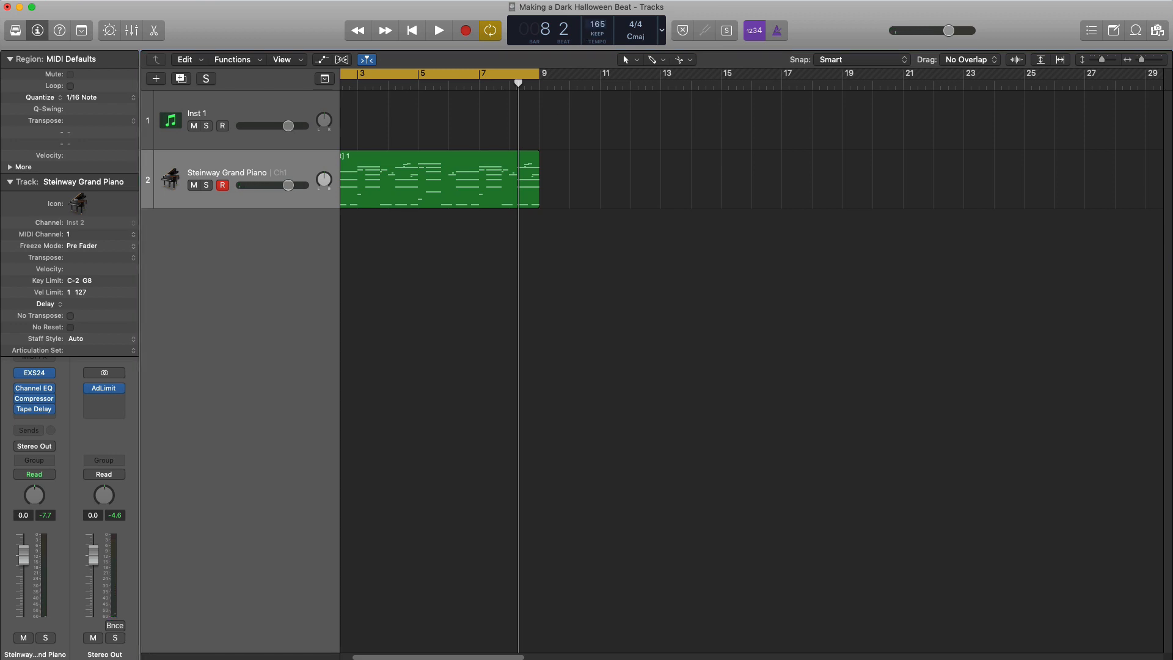
pyautogui.press('Return')
pyautogui.press('space')
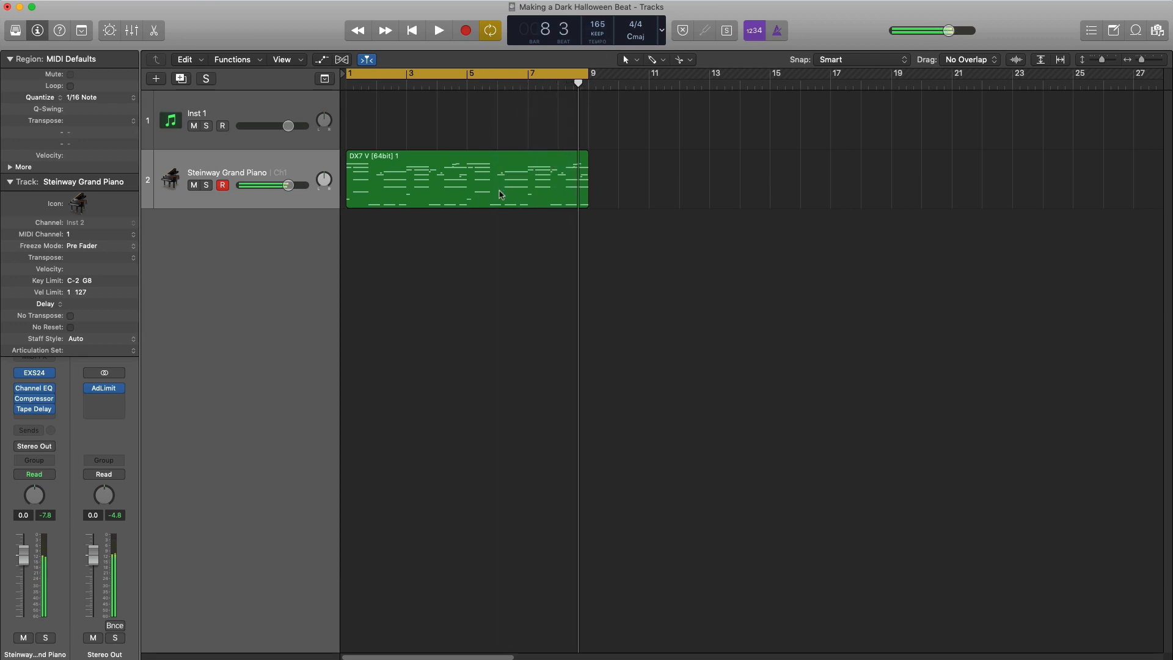
# Move the melody region up to the Inst 1 track and delete the emptied Steinway Grand Piano track
pyautogui.moveTo(502, 185); pyautogui.dragTo(502, 145)
pyautogui.click(290, 172)
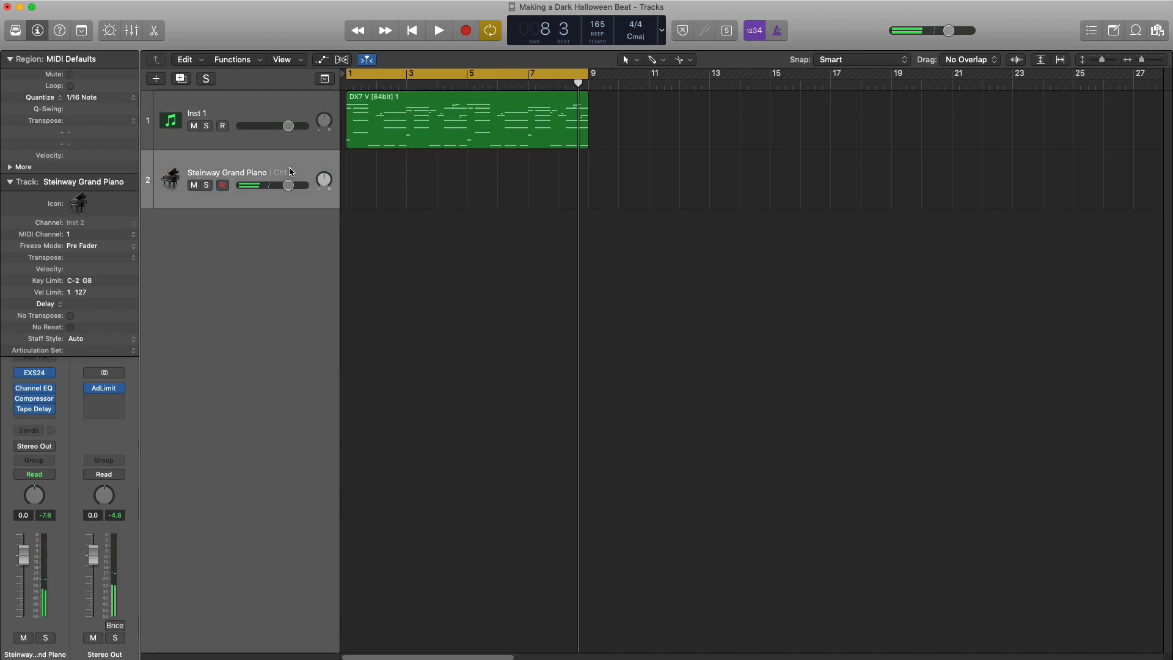
pyautogui.press('super+BackSpace')
# Load the Drake (Blem) Lead channel strip setting on the Inst 1 track and play the melody
pyautogui.click(25, 184)
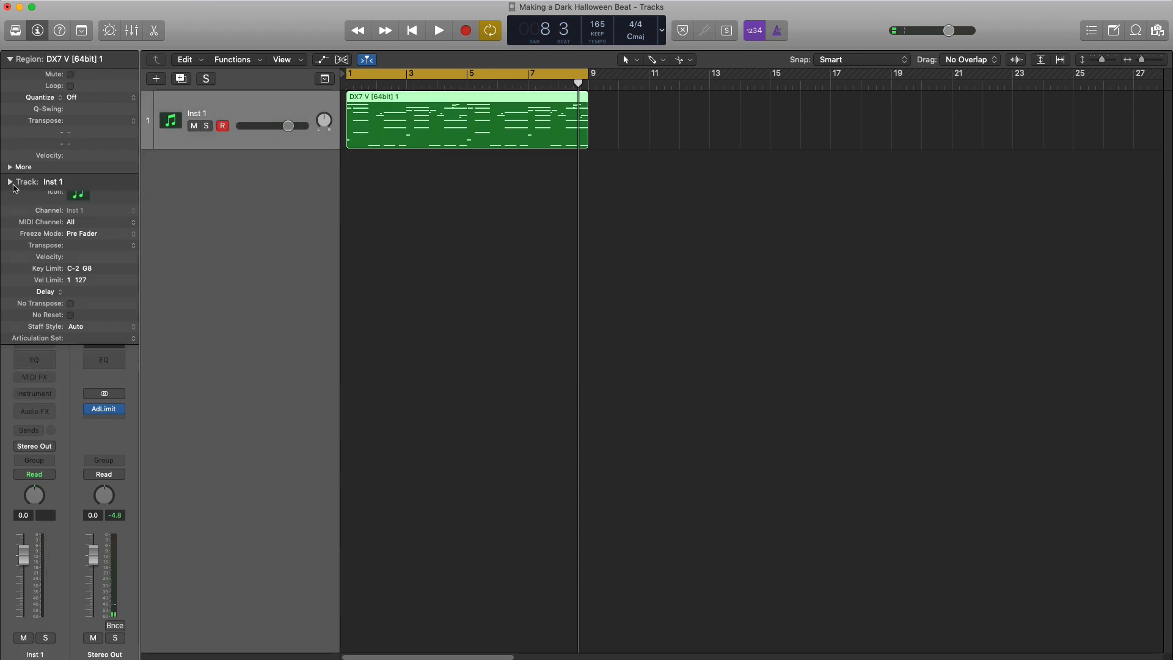
pyautogui.click(45, 336)
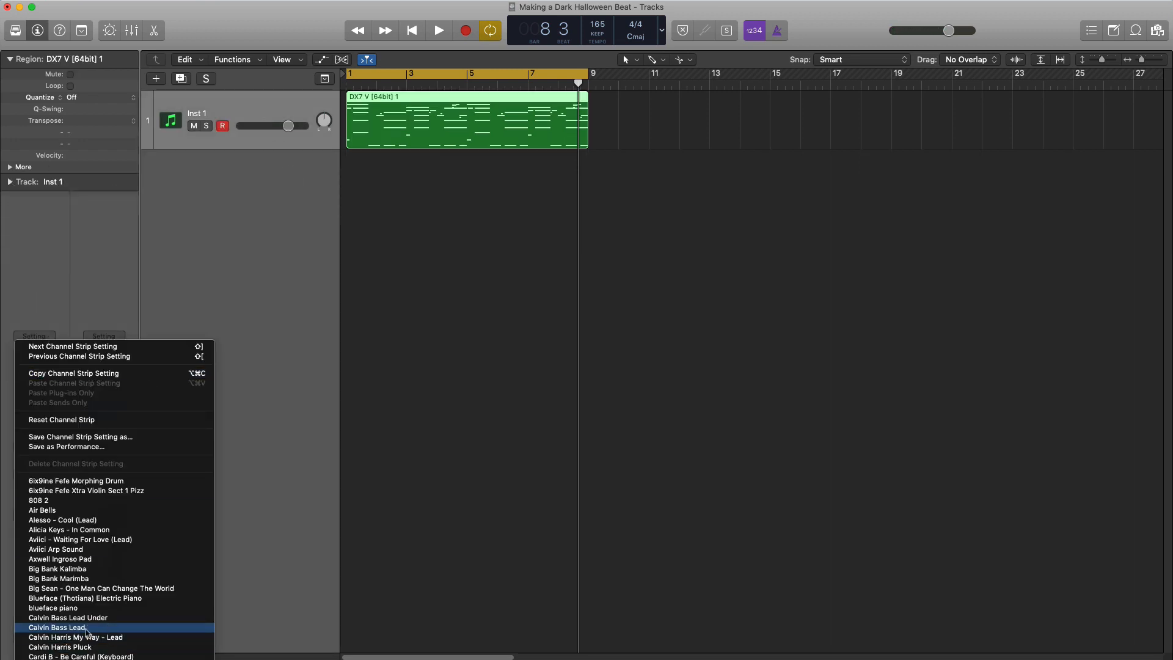
pyautogui.scroll(-10, 108, 633)
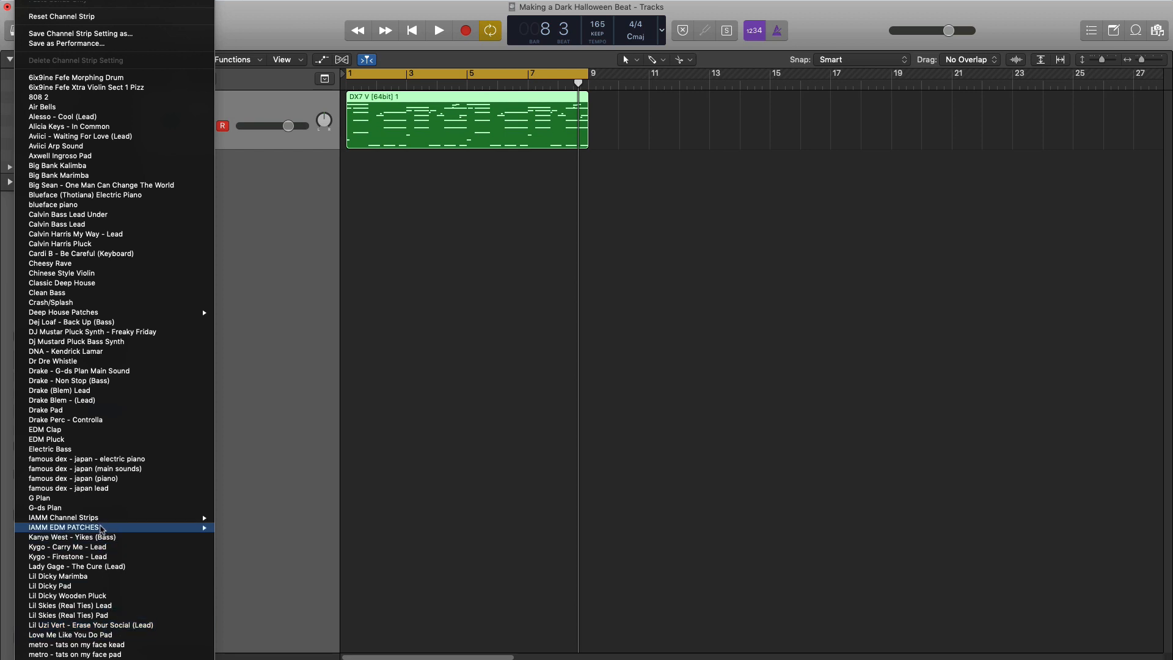
pyautogui.scroll(-4, 82, 437)
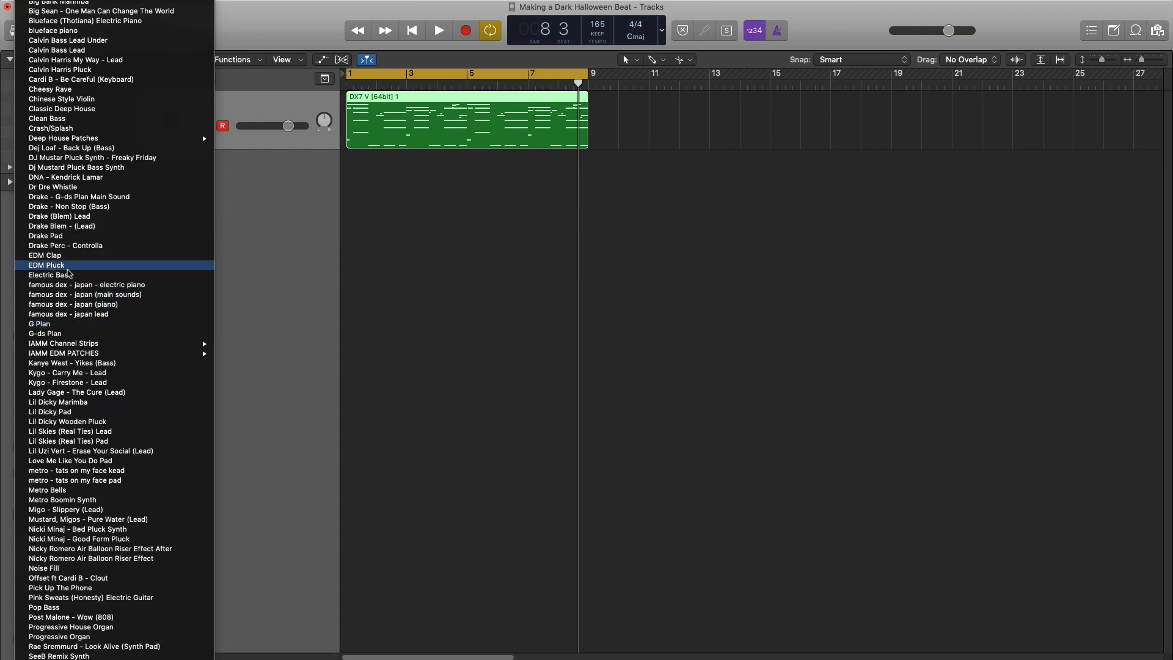
pyautogui.click(84, 218)
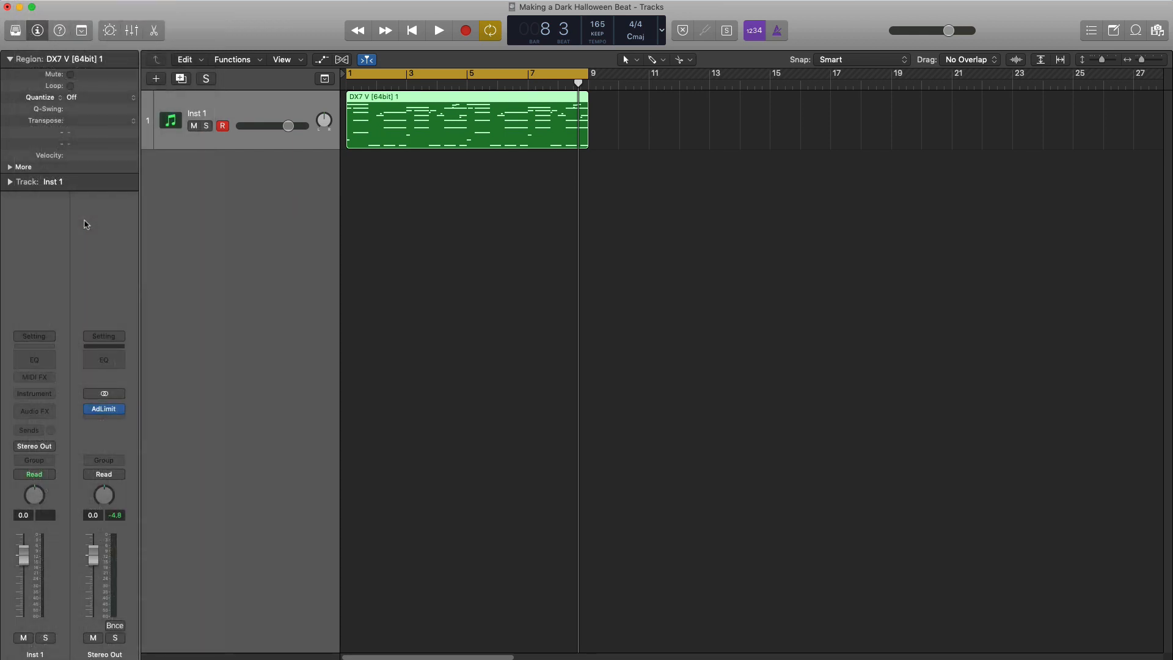
pyautogui.press('space')
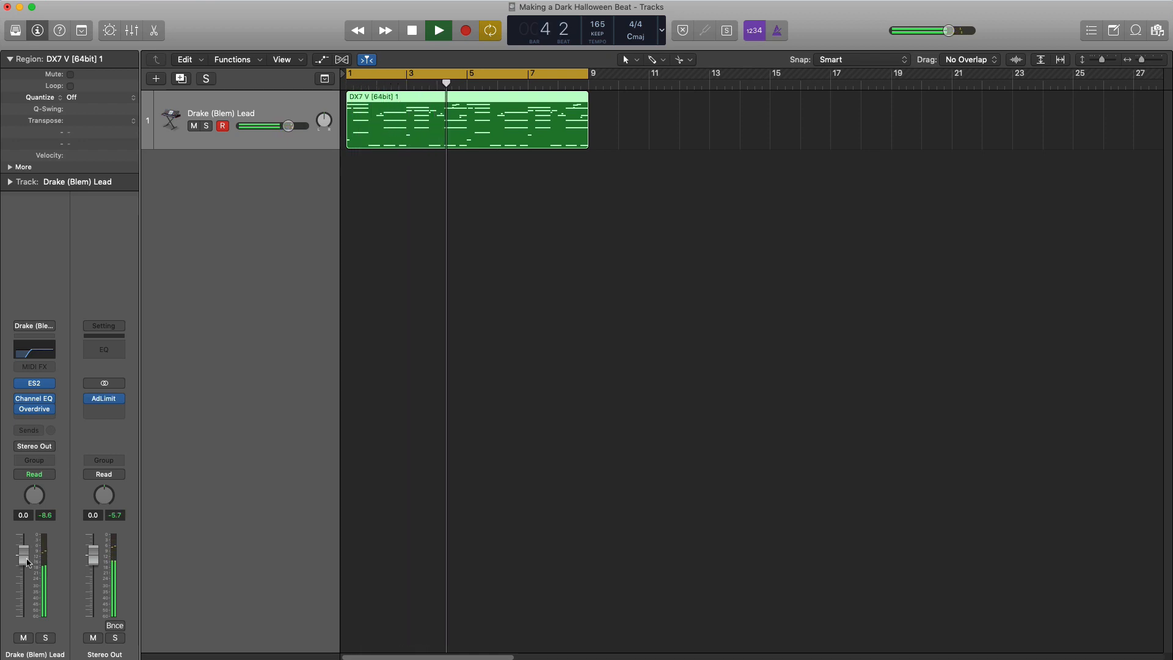
# Set the low cut to 485 Hz in the Drake (Blem) Lead track's Channel EQ and close the plug-in
pyautogui.click(34, 399)
pyautogui.moveTo(257, 230); pyautogui.dragTo(301, 236)
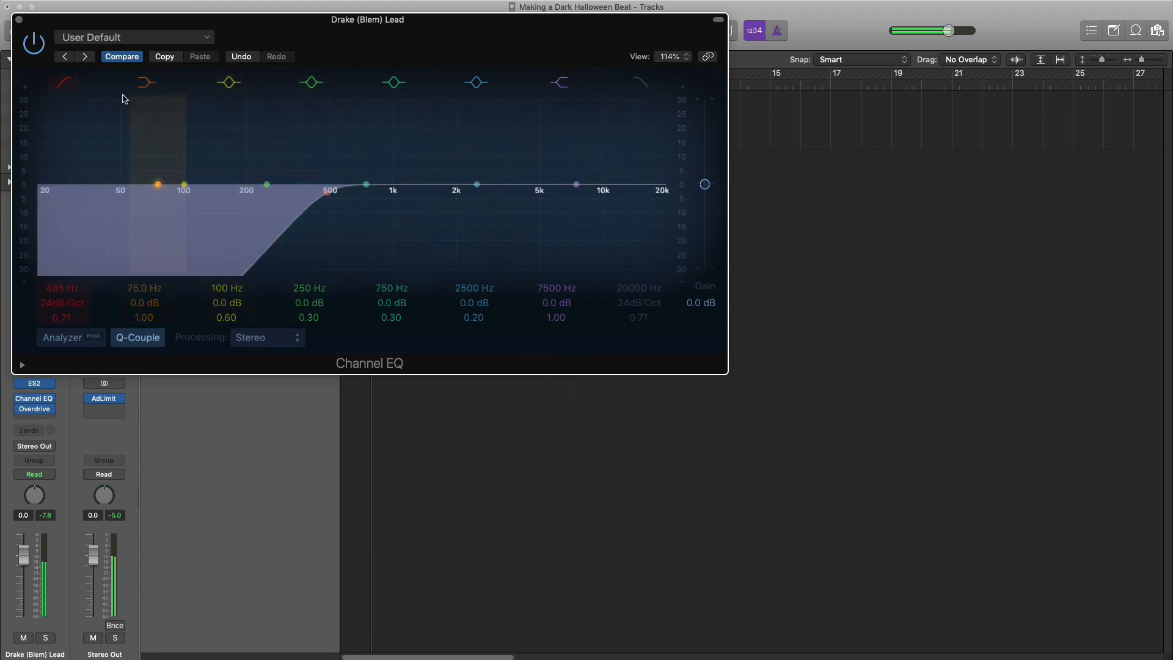
pyautogui.click(19, 20)
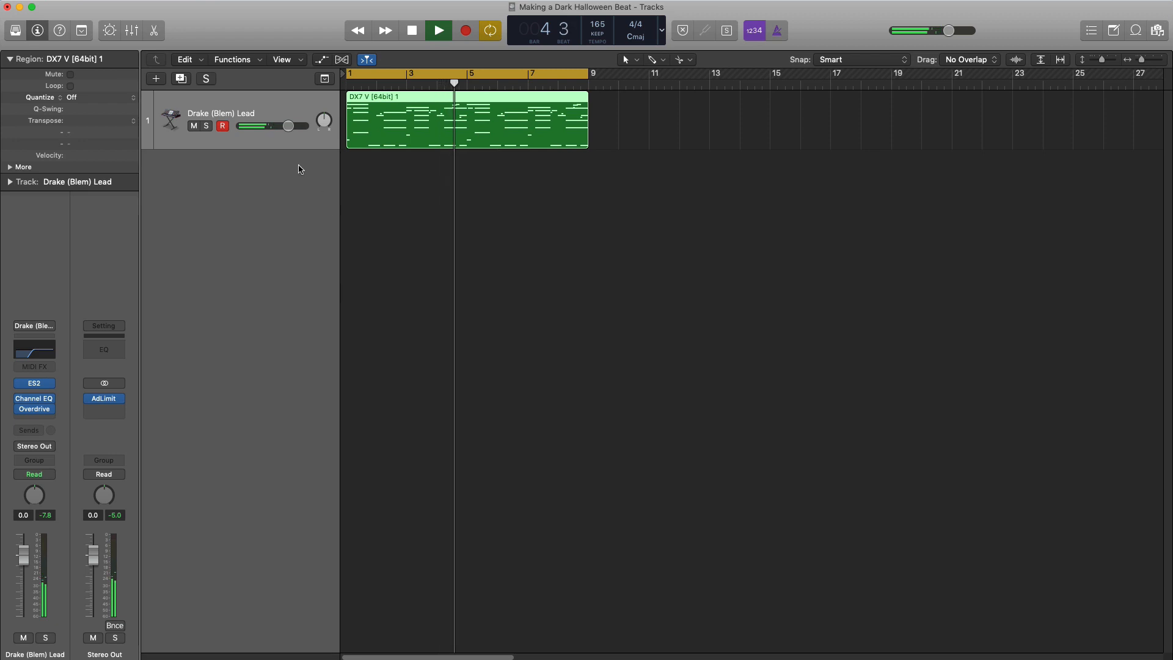
# Add a second software instrument track and copy the melody region from the Drake (Blem) Lead track onto it
pyautogui.click(157, 78)
pyautogui.press('Return')
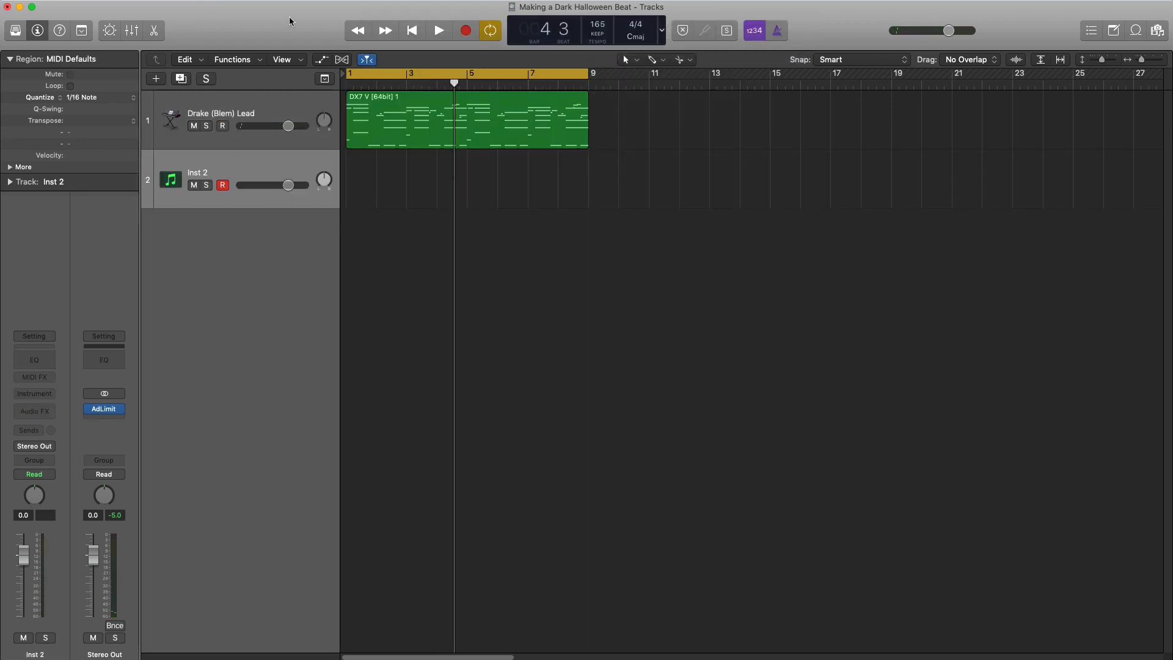
pyautogui.doubleClick(421, 134)
pyautogui.moveTo(420, 134); pyautogui.dragTo(421, 165)
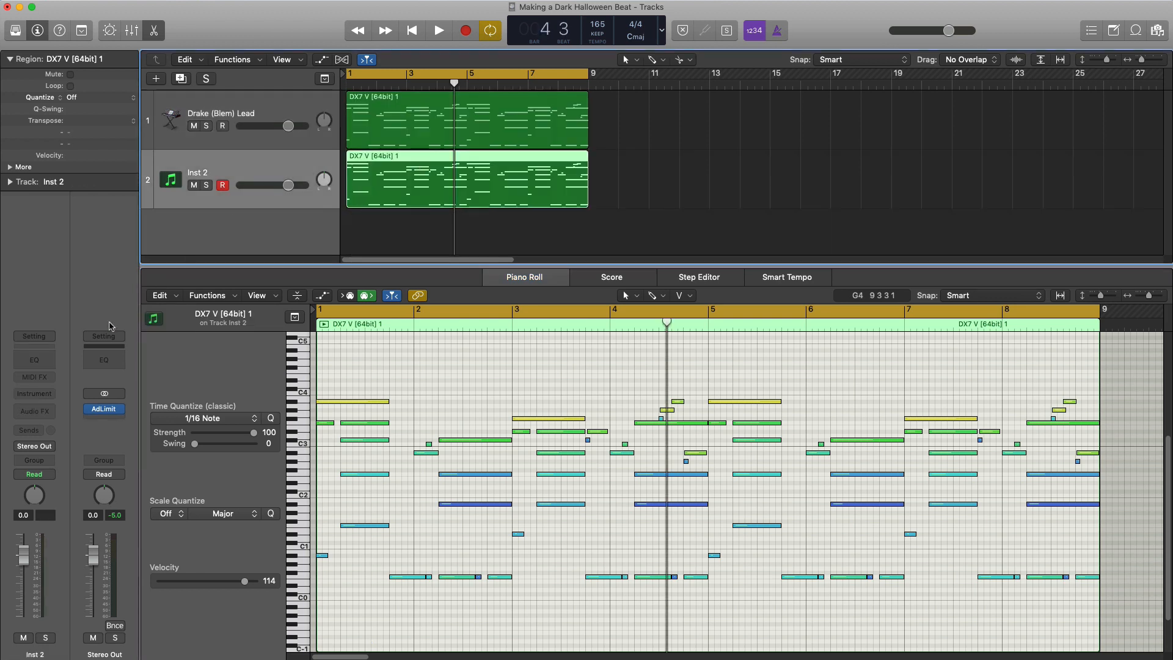
# Load the Repro-5 synth on the Inst 2 track and play that track soloed
pyautogui.click(55, 400)
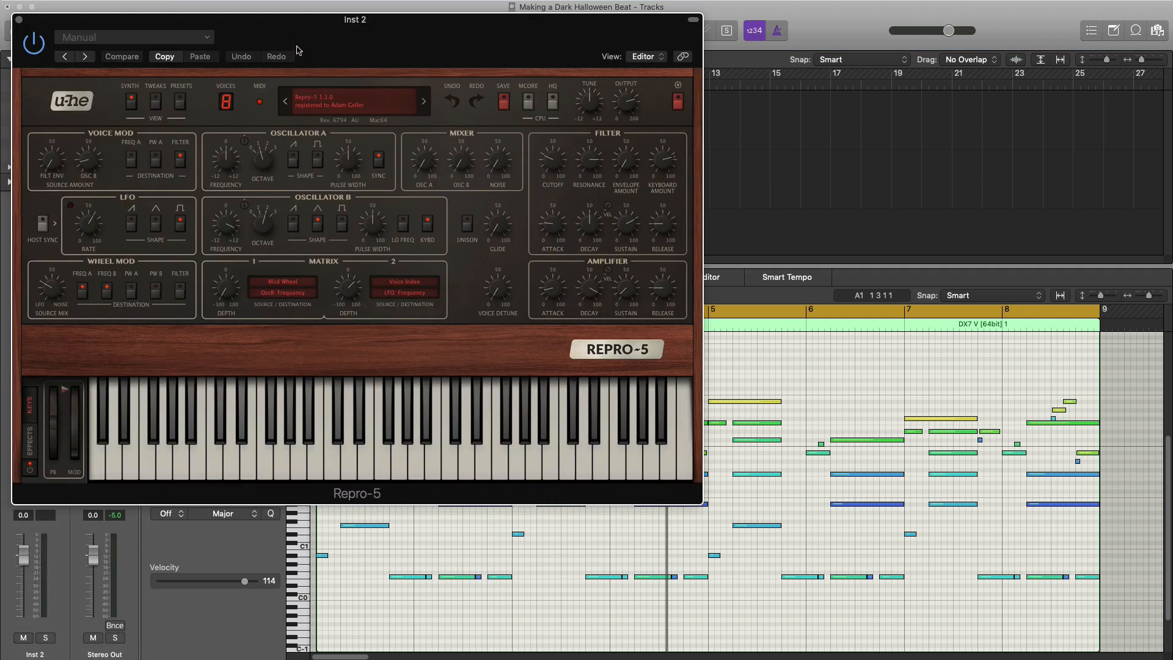
pyautogui.moveTo(326, 35); pyautogui.dragTo(688, 69)
pyautogui.press('space')
pyautogui.click(206, 185)
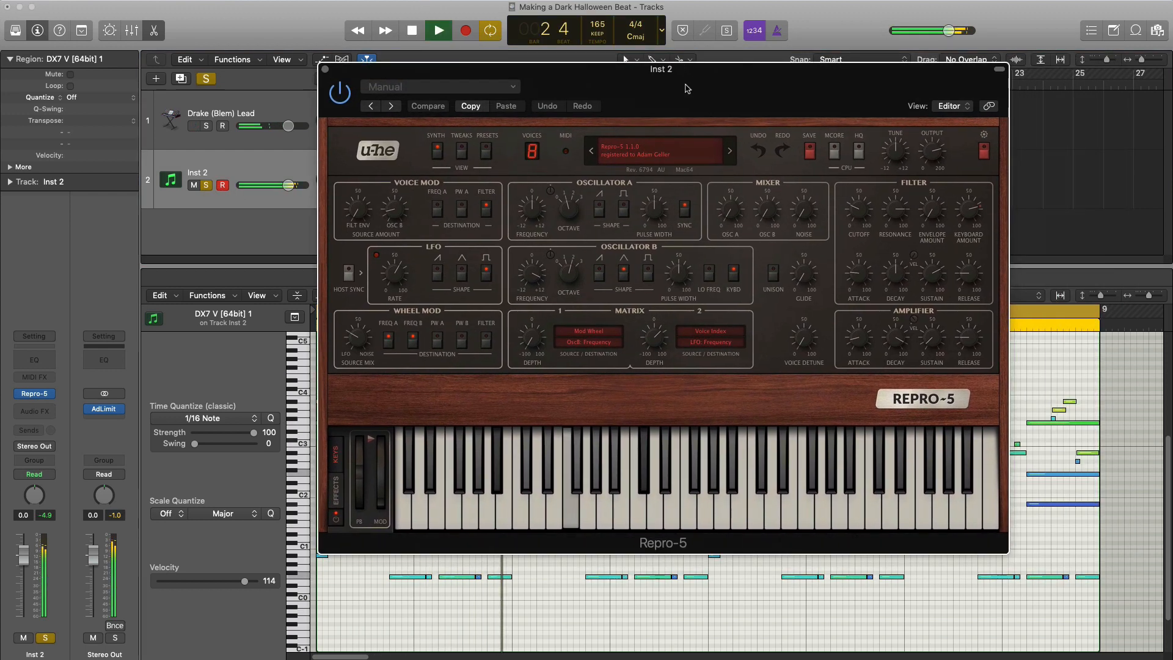
# Audition the Repro-5 Plucks & Mallets presets AZ Water Bell, AZ WaterWheel and CK Bluebells, then close the synth with CK Bluebells loaded
pyautogui.click(485, 150)
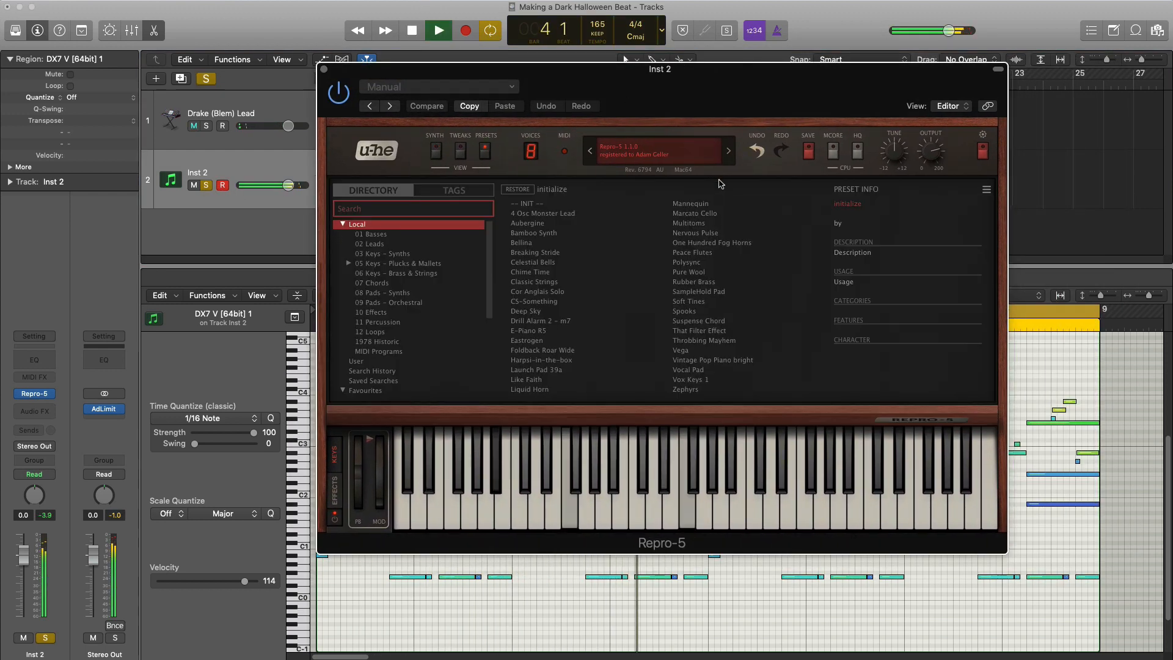
pyautogui.click(397, 263)
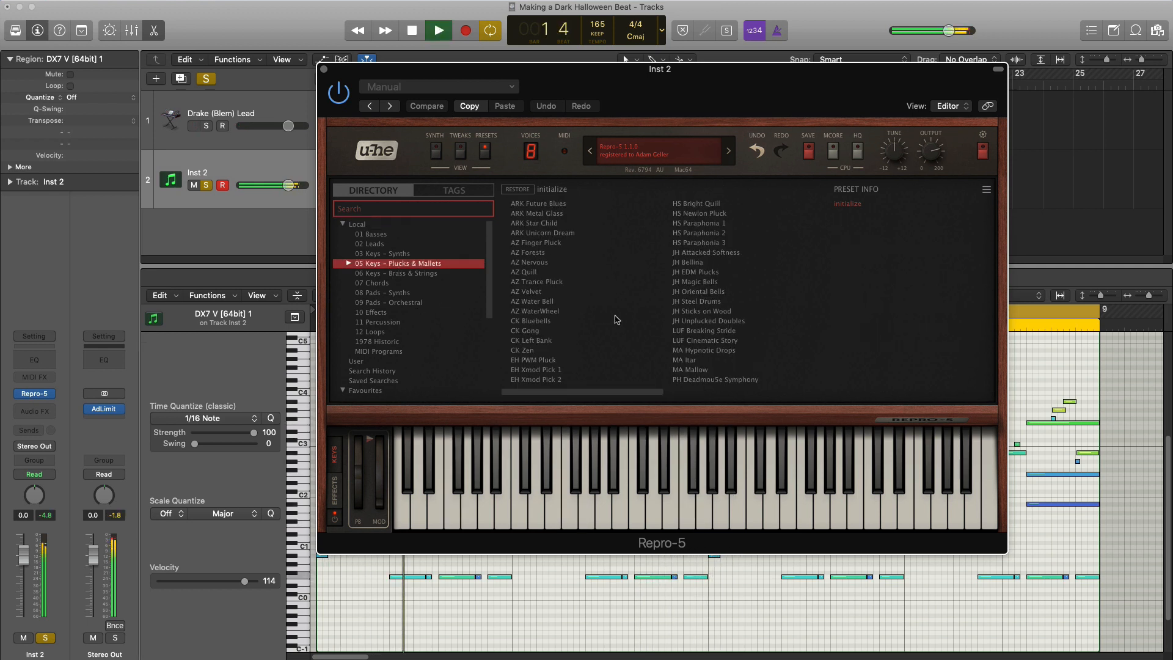
pyautogui.click(552, 302)
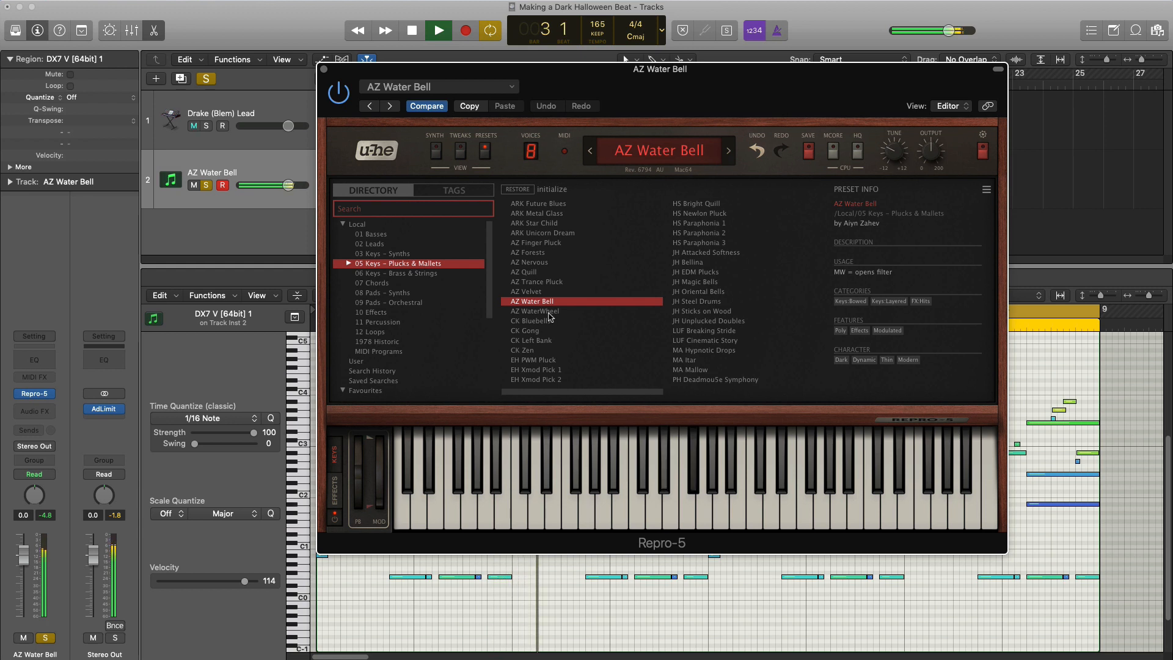
pyautogui.click(548, 312)
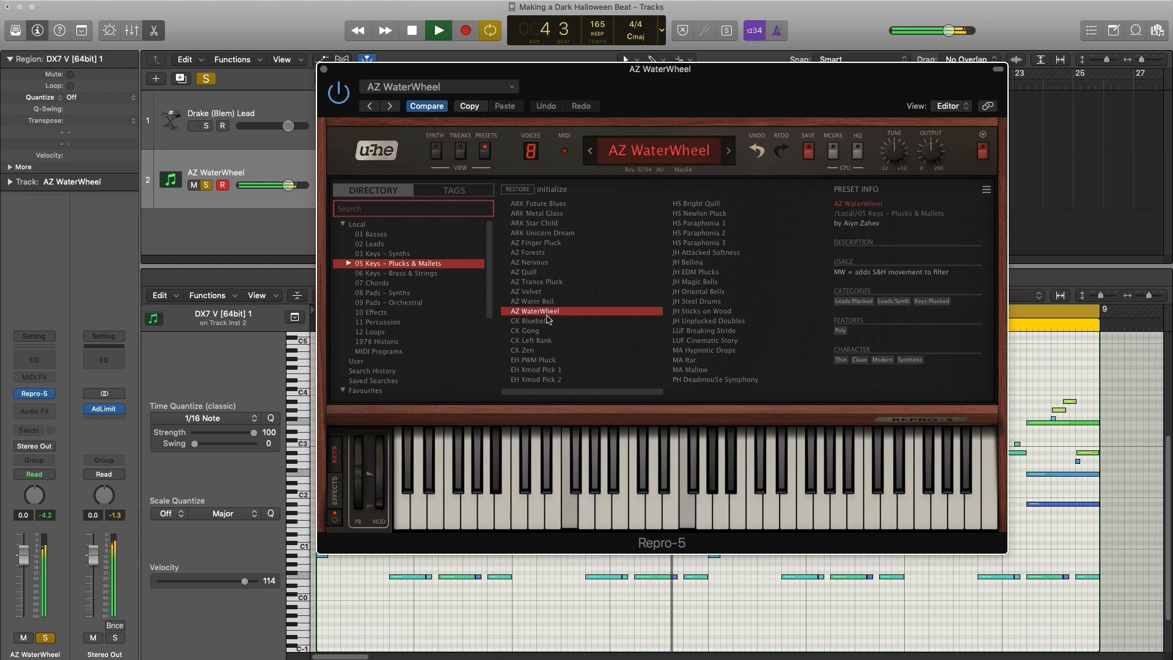
pyautogui.click(541, 323)
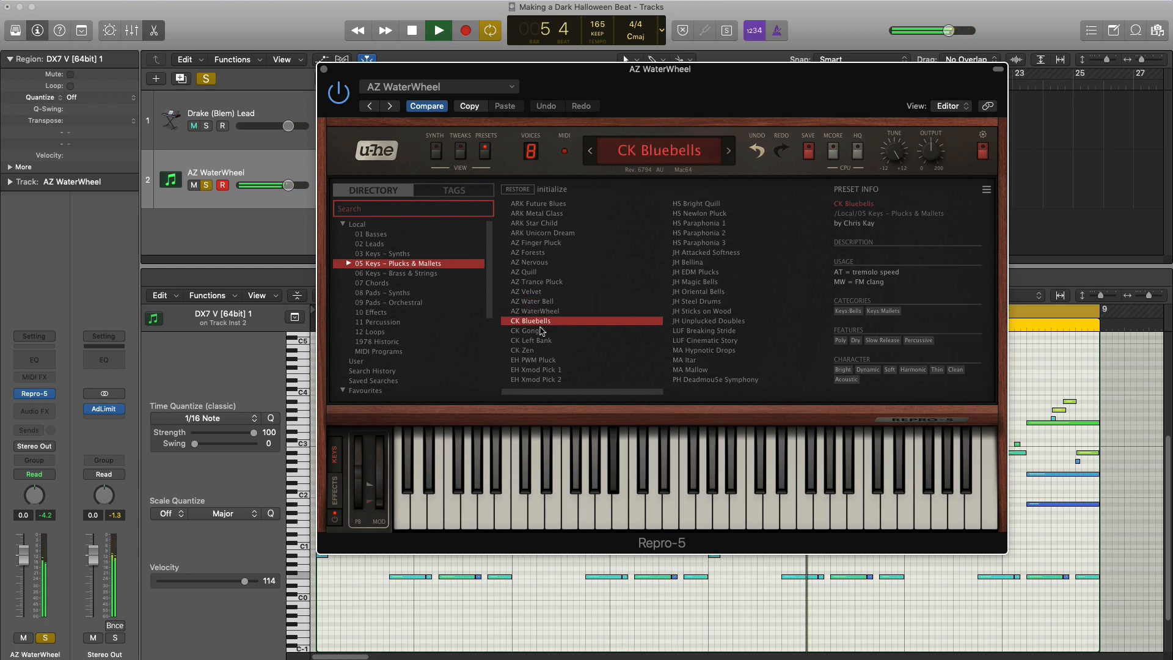
pyautogui.click(324, 70)
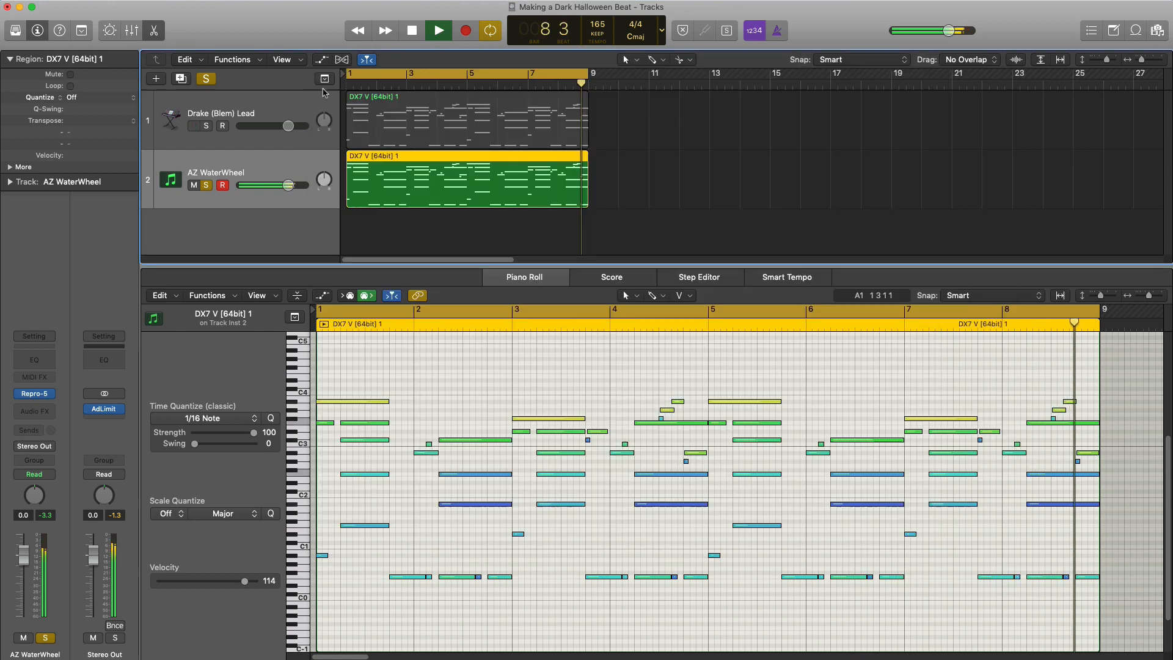
# Transpose all notes of the AZ WaterWheel track's melody region up one octave and play it
pyautogui.press('space')
pyautogui.press('super+a')
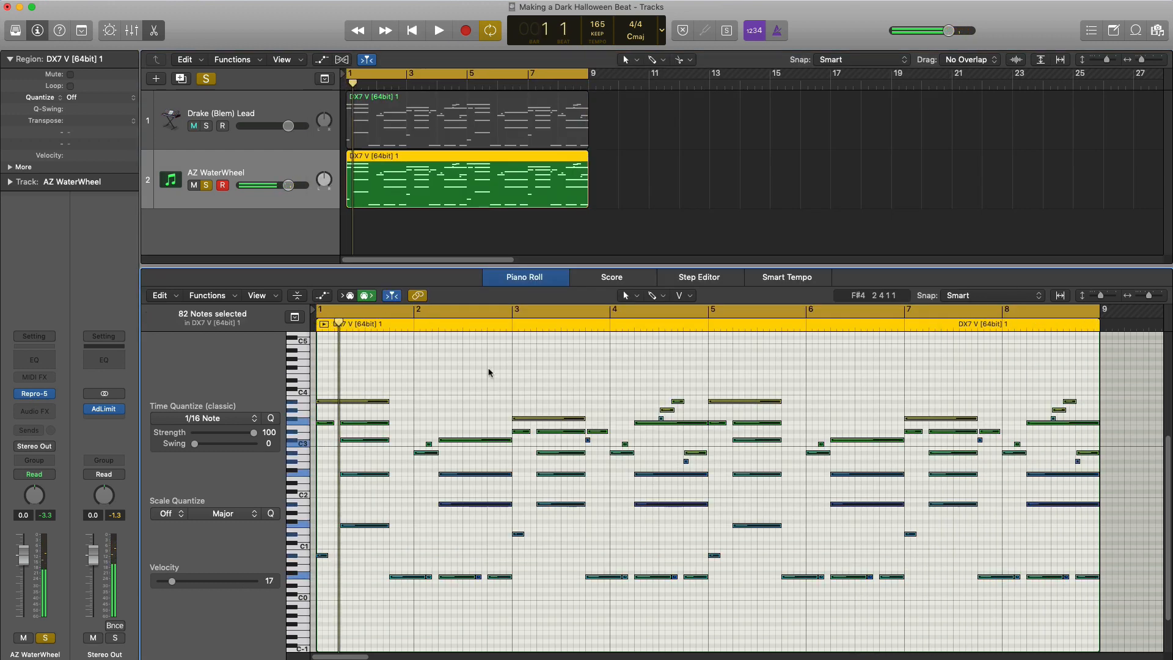
pyautogui.hotkey('alt', 'shift', 'Up')
pyautogui.press('space')
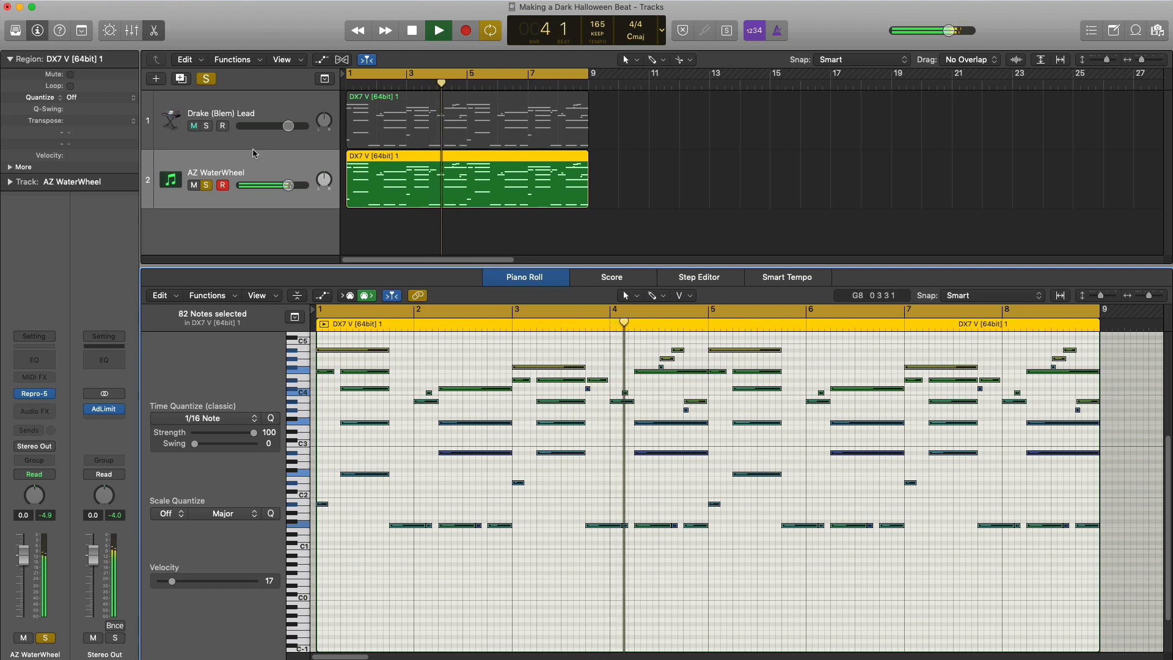
# Clear all track solos, transpose every note of the Drake (Blem) Lead region up one octave and play both layers
pyautogui.click(206, 126)
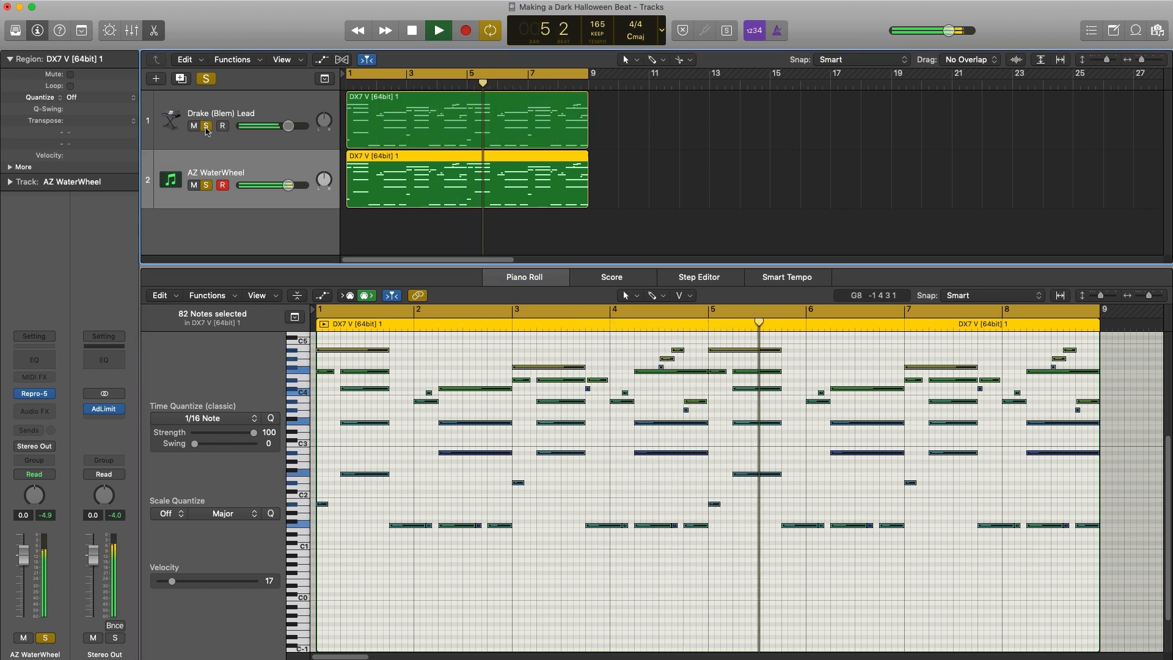
pyautogui.click(206, 79)
pyautogui.click(426, 124)
pyautogui.press('space')
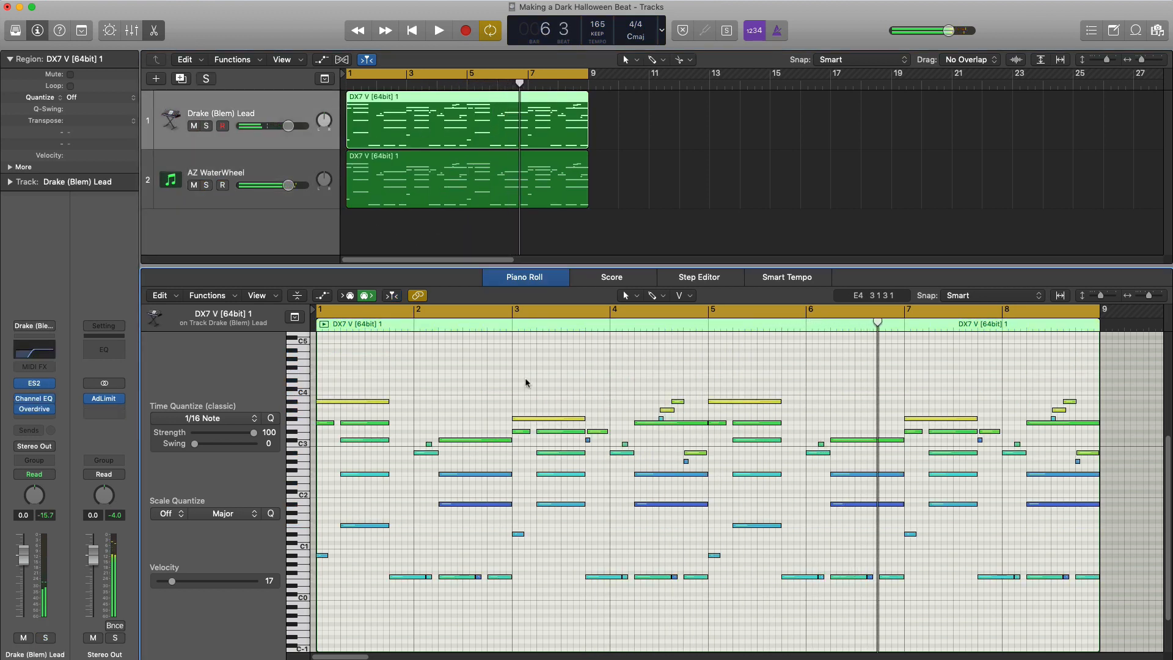
pyautogui.press('super+a')
pyautogui.hotkey('alt', 'shift', 'Up')
pyautogui.press('space')
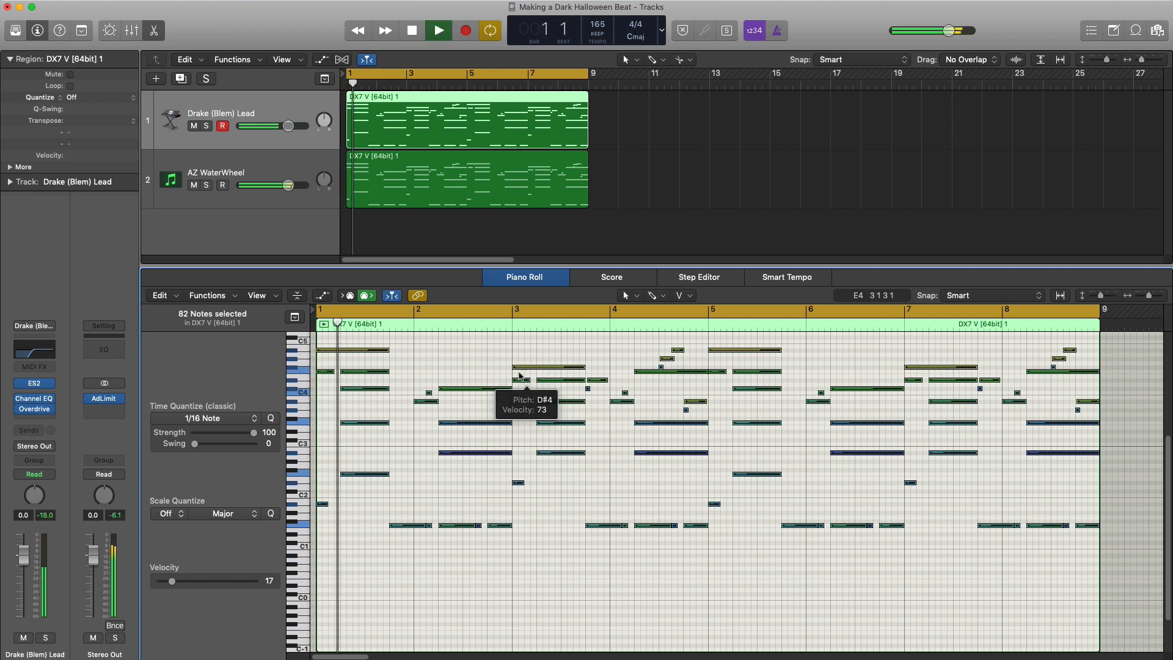
# Set the Drake (Blem) Lead volume to -5.0 dB, lower AZ WaterWheel slightly, close the note editor and stop playback
pyautogui.moveTo(285, 129); pyautogui.dragTo(272, 129)
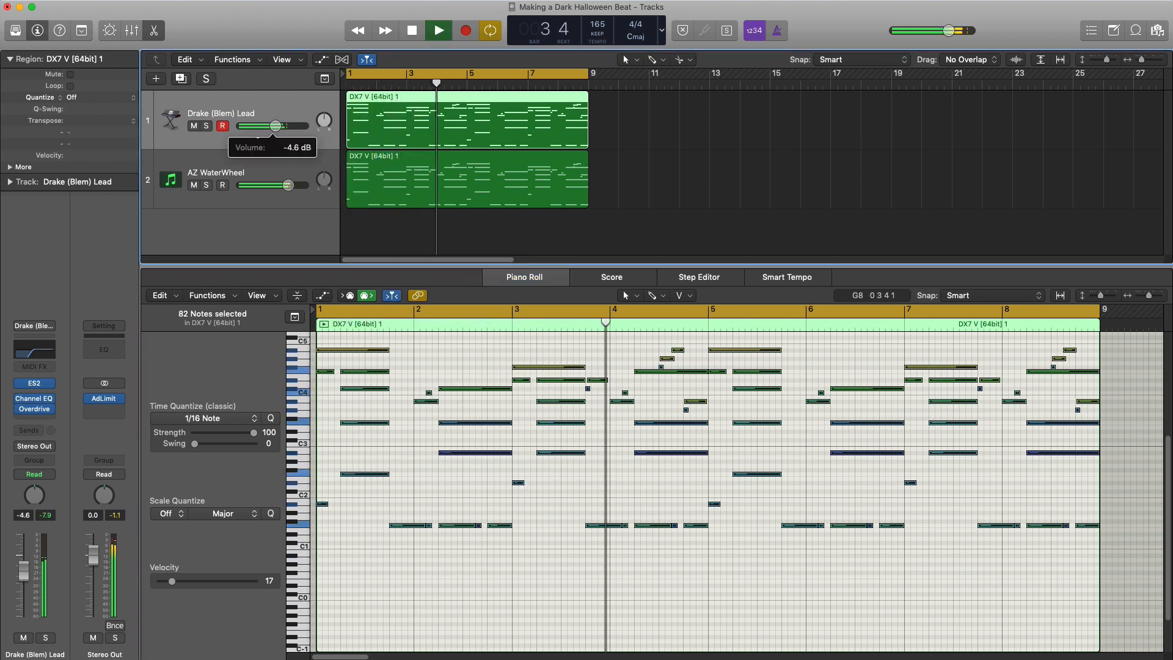
pyautogui.click(273, 128)
pyautogui.moveTo(291, 185); pyautogui.dragTo(285, 185)
pyautogui.moveTo(277, 126); pyautogui.dragTo(274, 129)
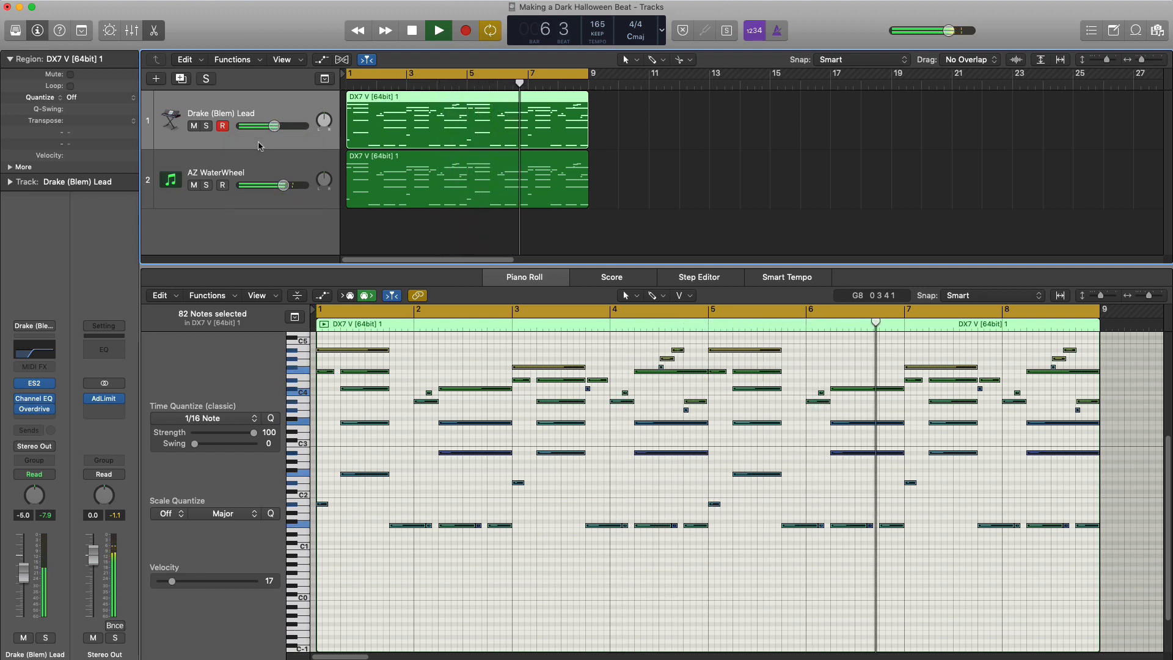
pyautogui.press('x')
pyautogui.press('x')
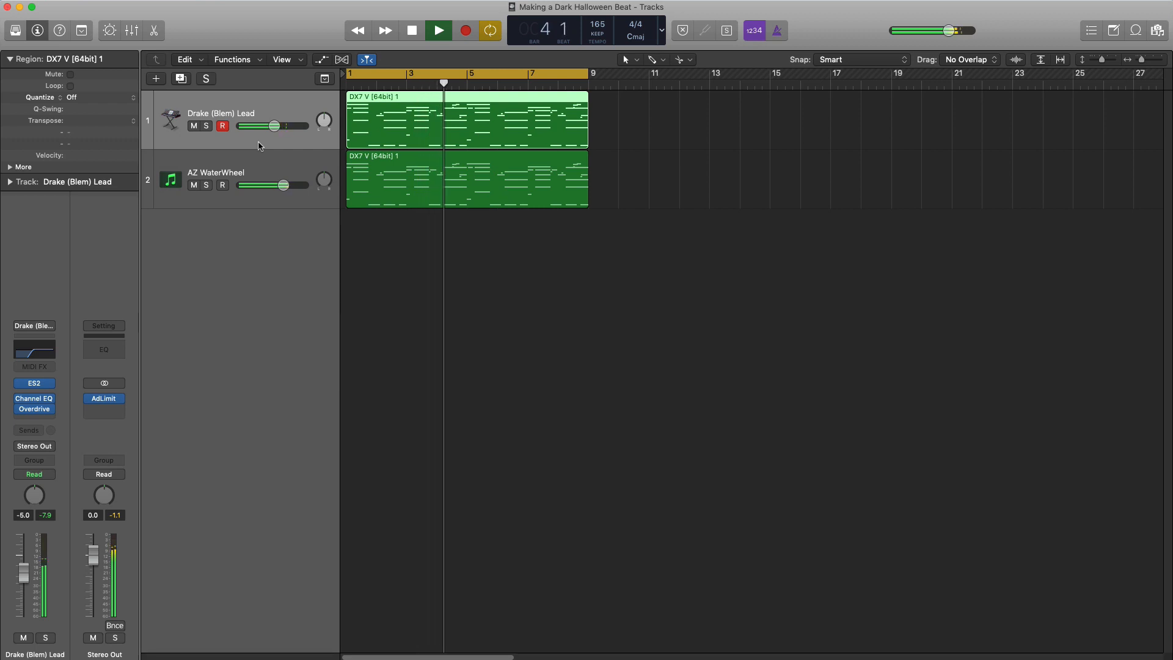
pyautogui.press('space')
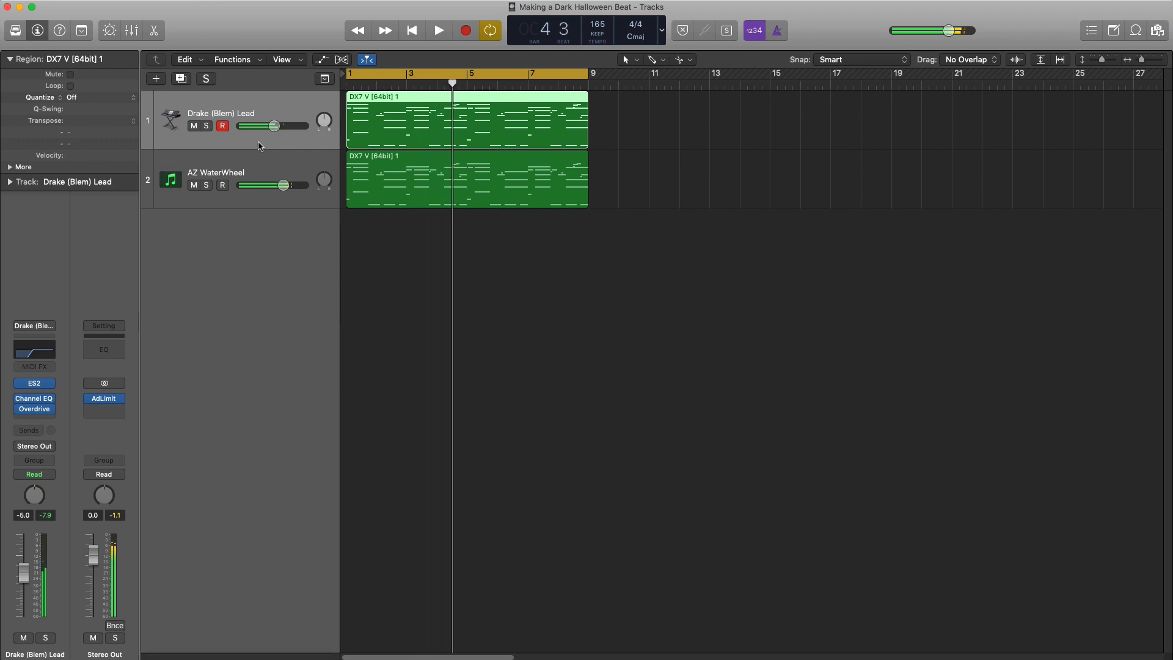
# Add a third software instrument track below AZ WaterWheel, copy the melody region onto it and open the copy in the Piano Roll
pyautogui.click(155, 80)
pyautogui.press('Return')
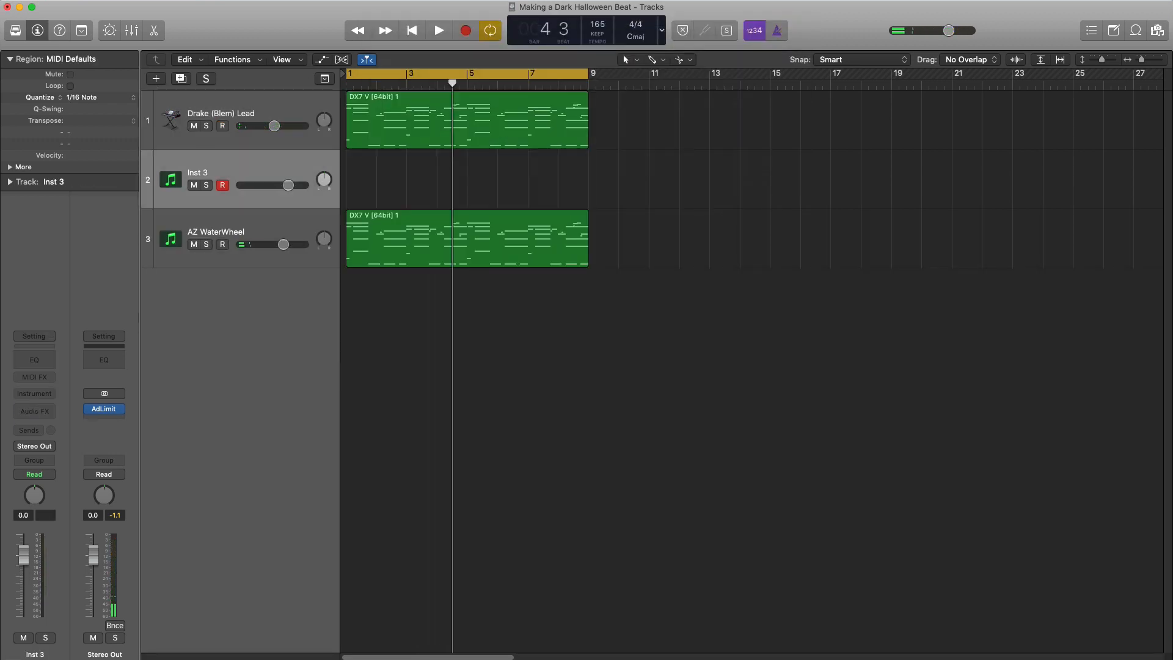
pyautogui.moveTo(272, 176); pyautogui.dragTo(271, 242)
pyautogui.moveTo(420, 191); pyautogui.dragTo(414, 253)
pyautogui.doubleClick(415, 253)
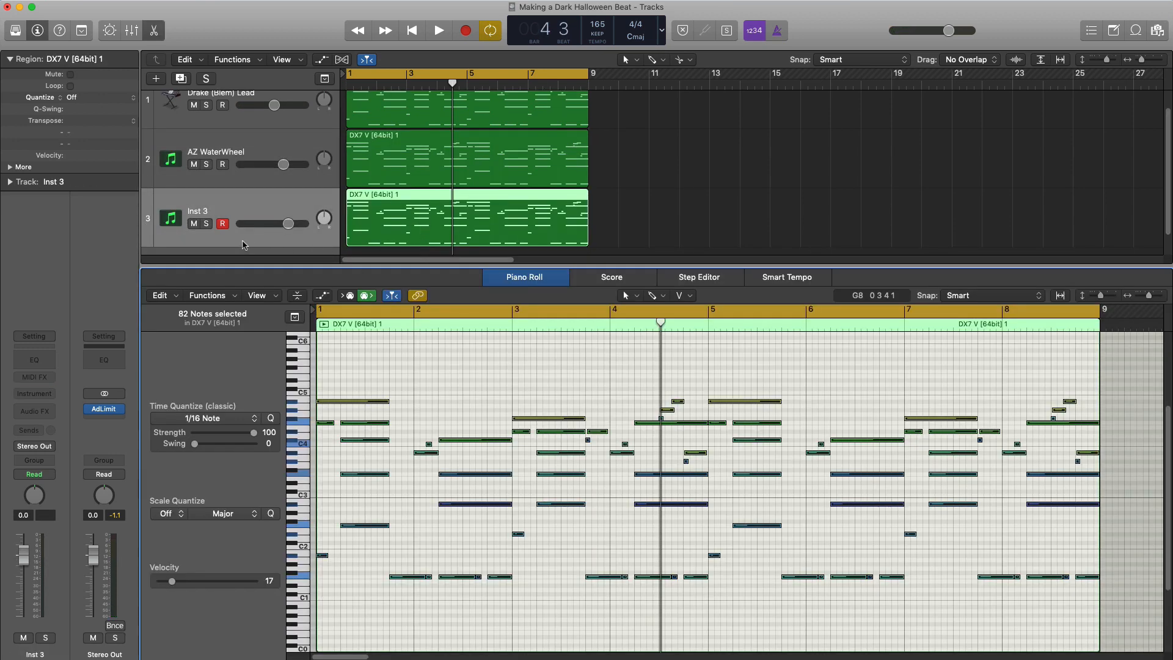
# Solo the Inst 3 track and load the Diva synth on it
pyautogui.click(207, 225)
pyautogui.press('space')
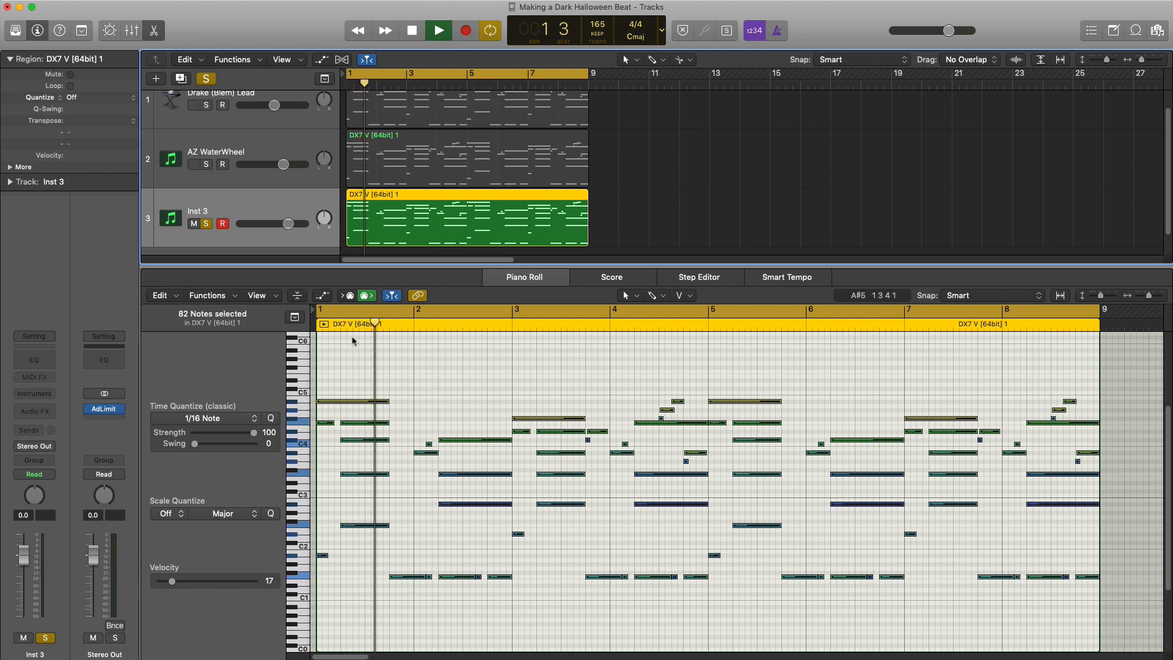
pyautogui.press('space')
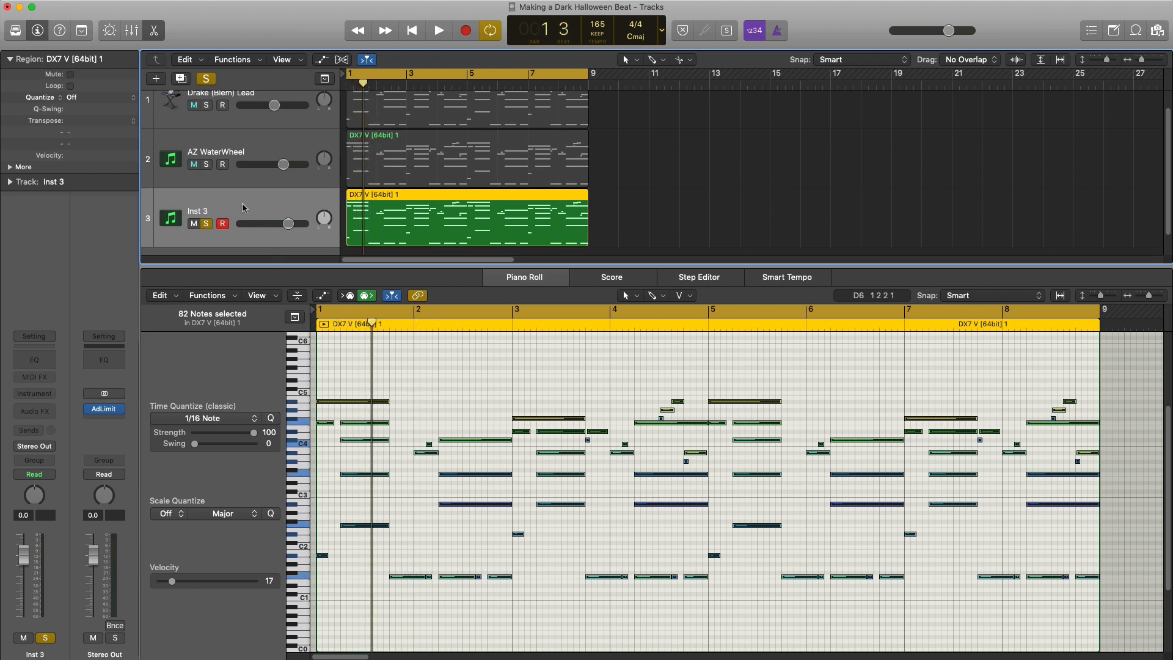
pyautogui.click(35, 394)
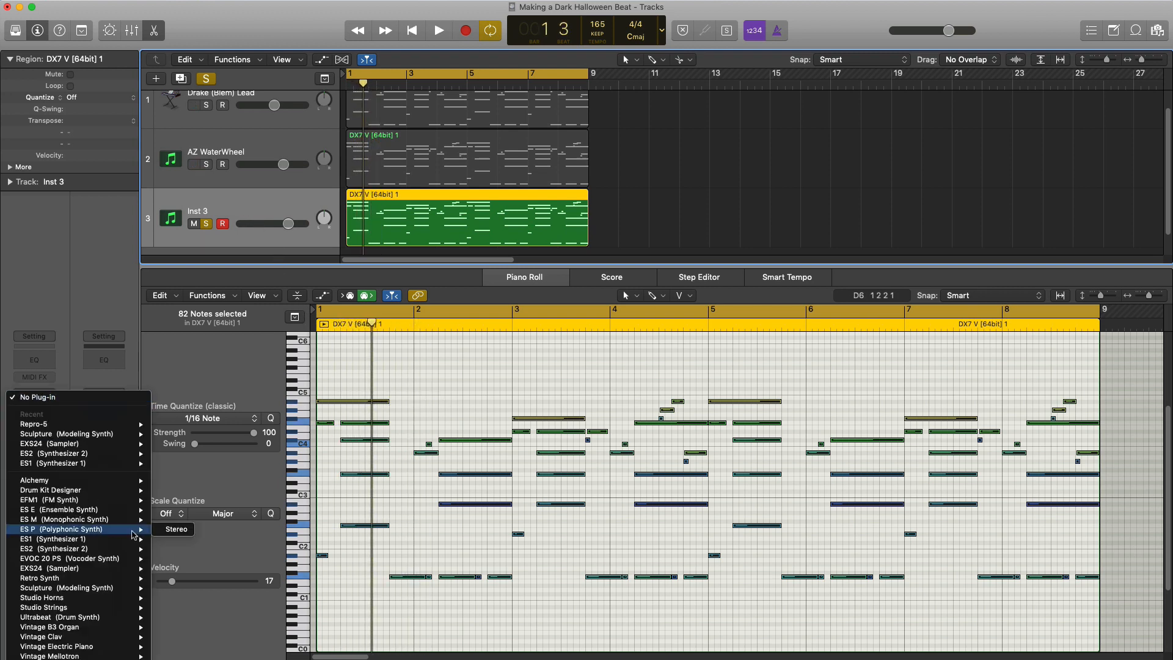
pyautogui.moveTo(87, 583)
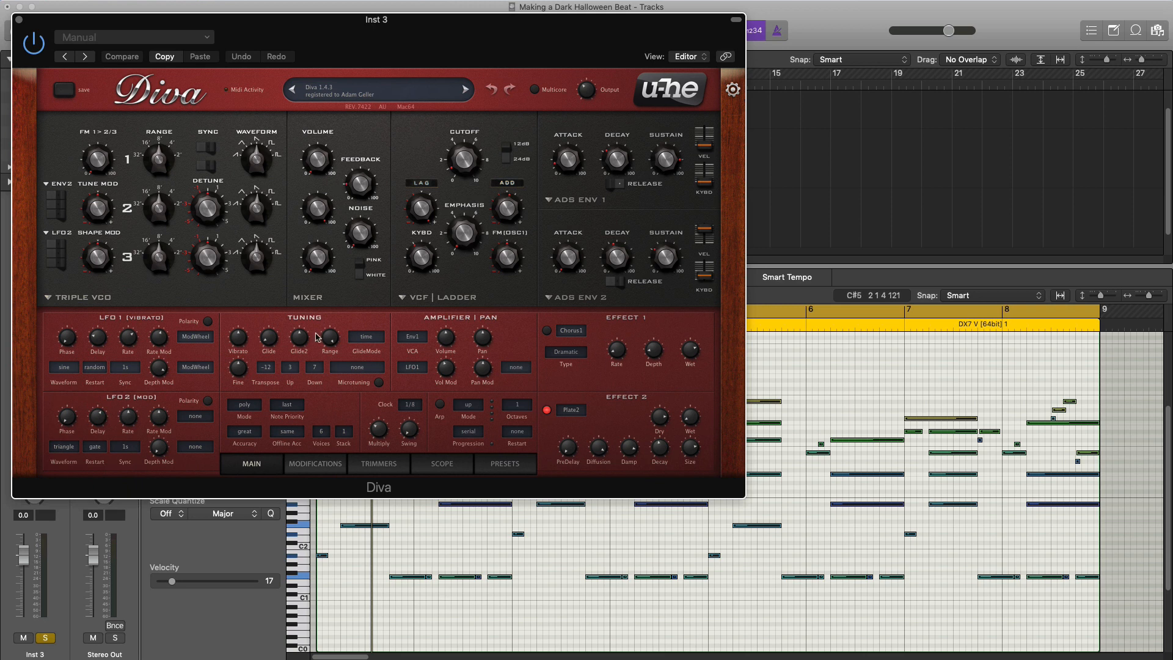
# Audition Diva's lead presets HS Destroit Minor, HS Divanity and HS Dog Bark during playback, leaving HS Dog Bark loaded and the synth closed
pyautogui.click(504, 464)
pyautogui.moveTo(353, 24); pyautogui.dragTo(529, 66)
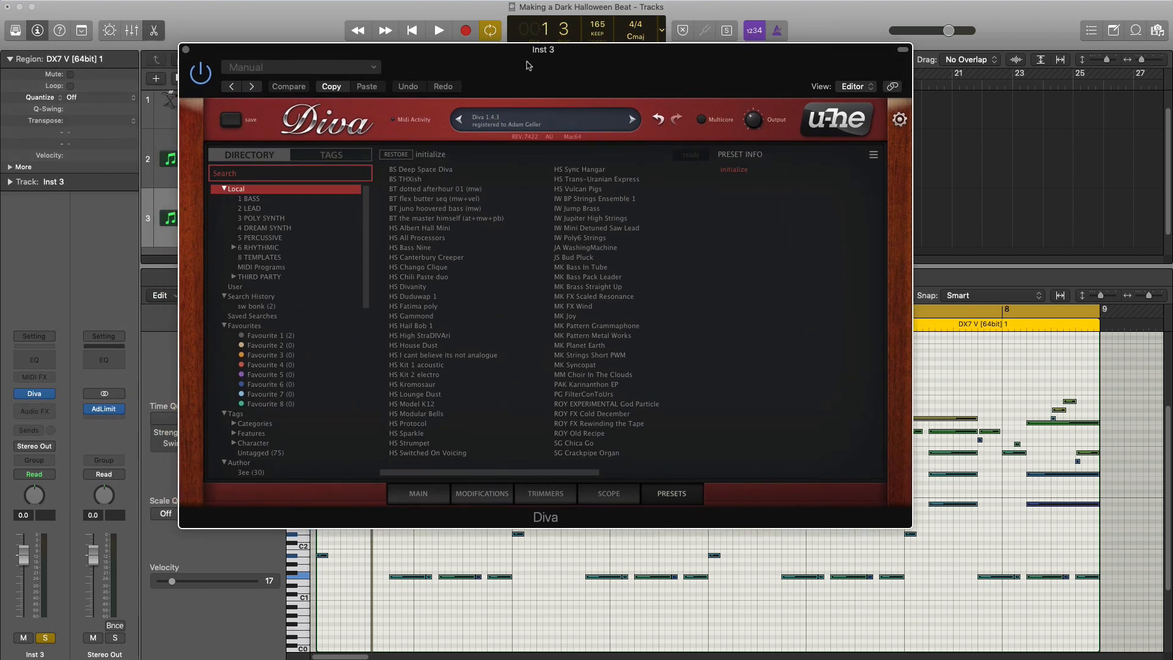
pyautogui.click(253, 211)
pyautogui.click(423, 239)
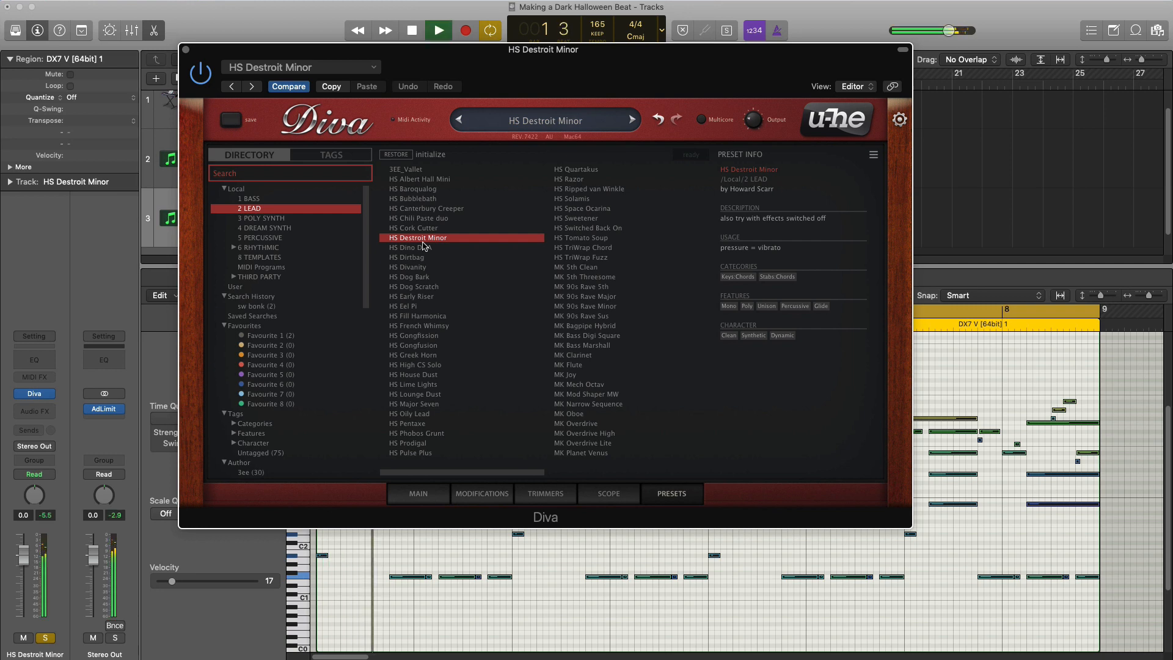
pyautogui.click(186, 50)
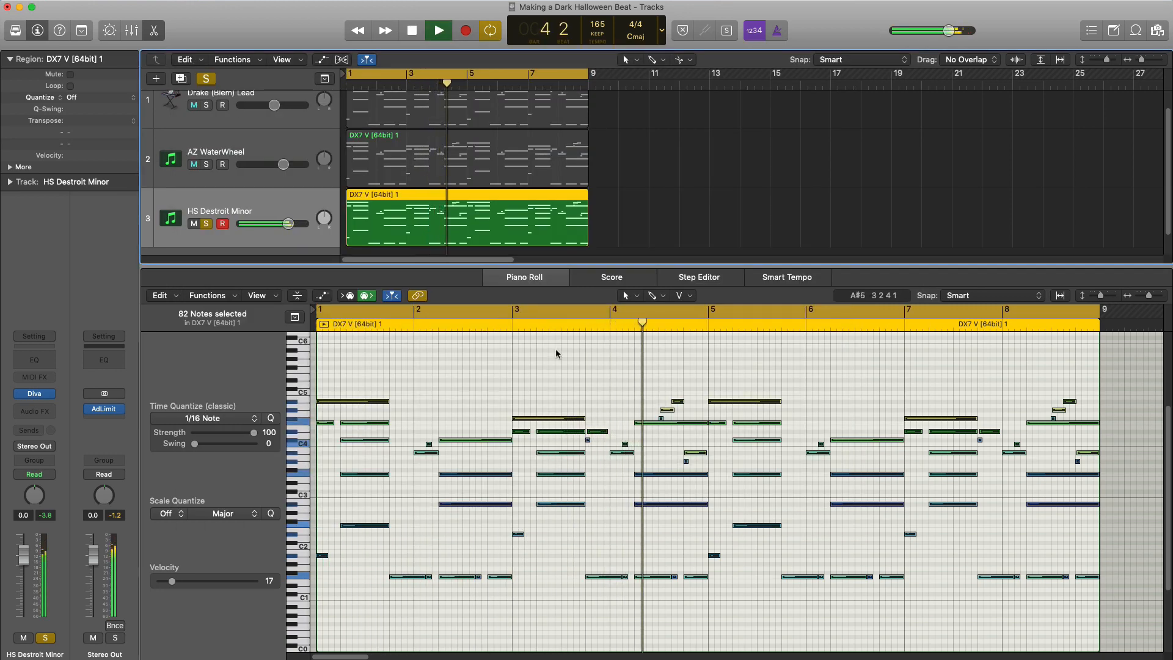
pyautogui.press('v')
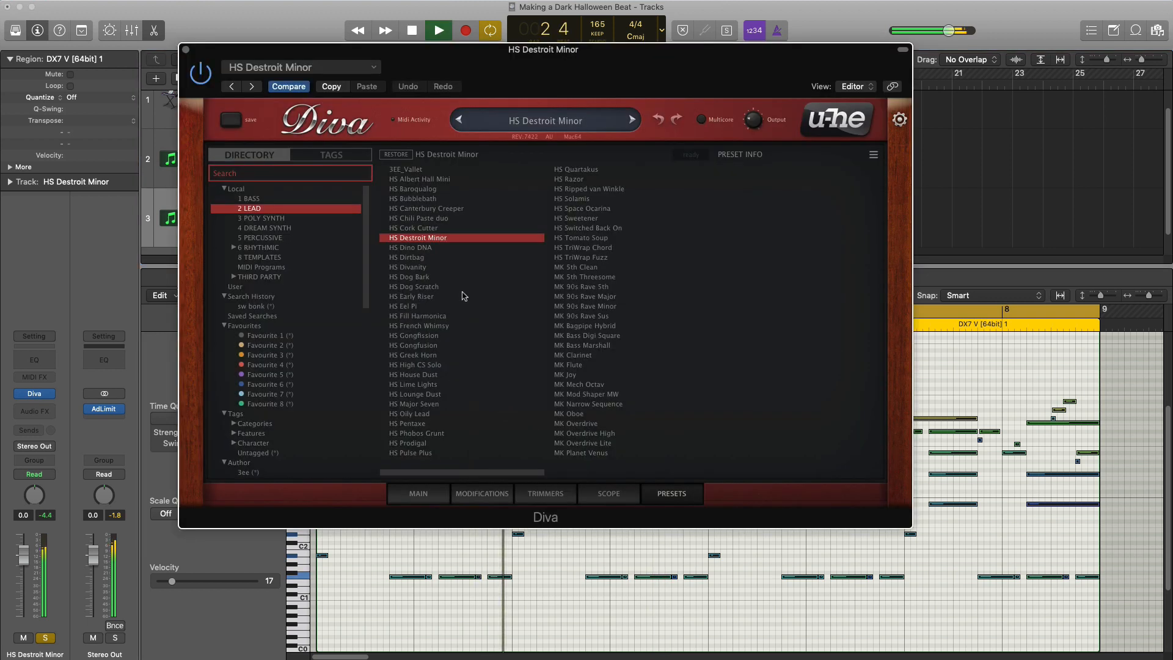
pyautogui.click(428, 268)
pyautogui.click(445, 278)
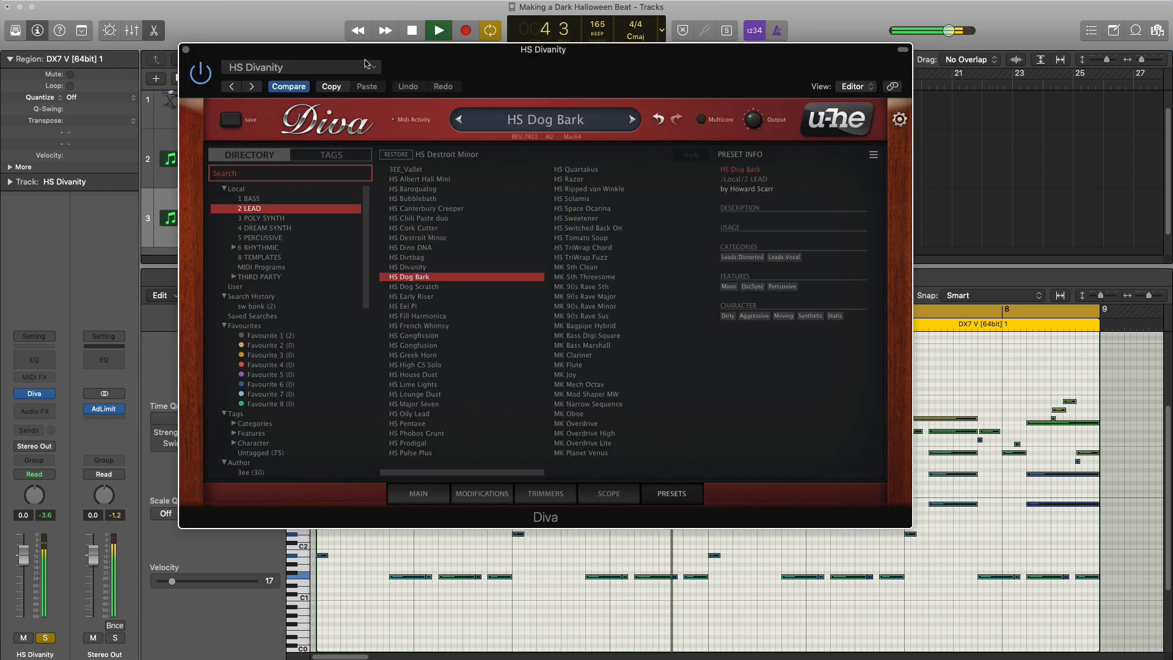
pyautogui.moveTo(365, 63); pyautogui.dragTo(513, 92)
pyautogui.press('v')
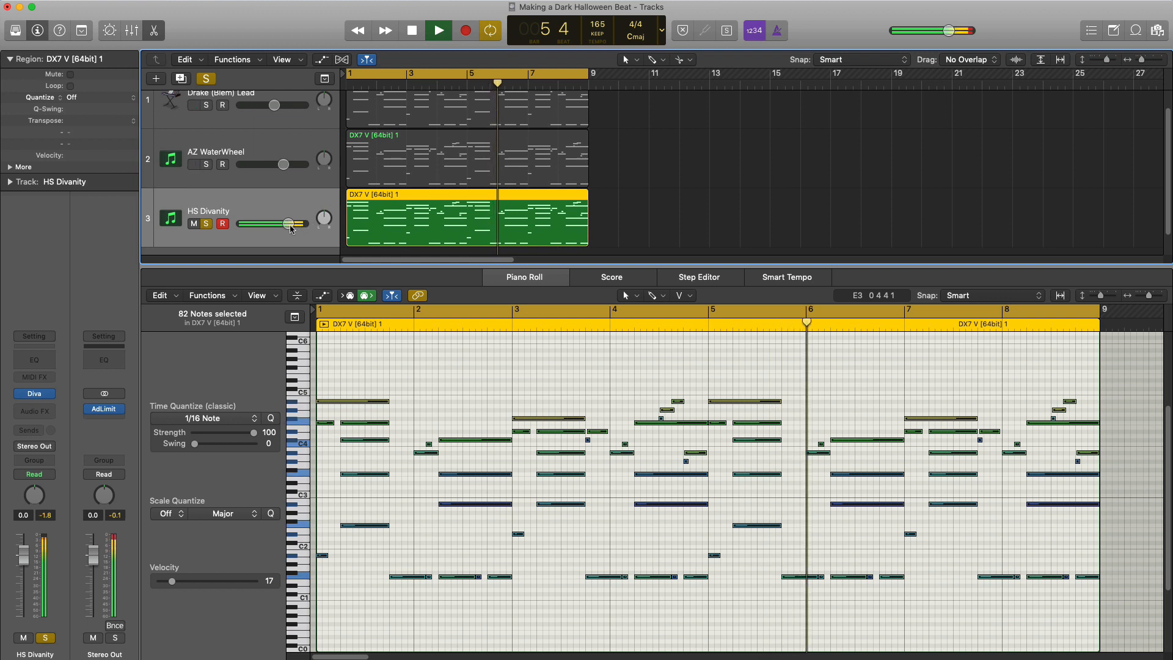
# Lower the Diva track's volume to -8.2 dB and delete all notes below A#3 from its region
pyautogui.moveTo(290, 229); pyautogui.dragTo(269, 229)
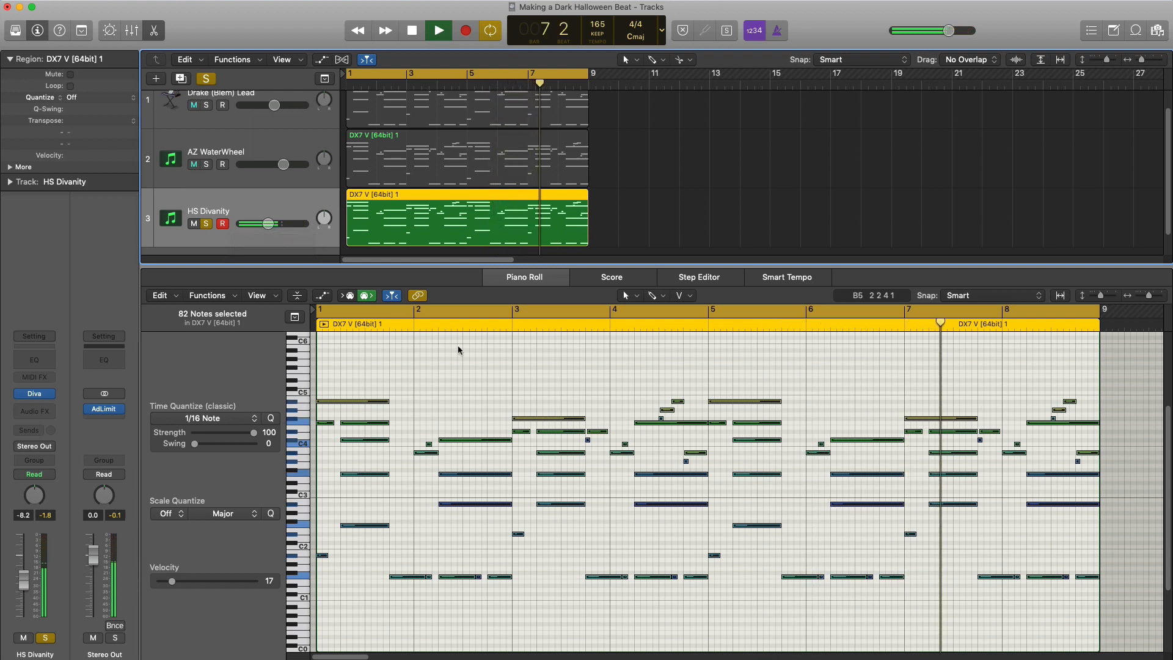
pyautogui.press('space')
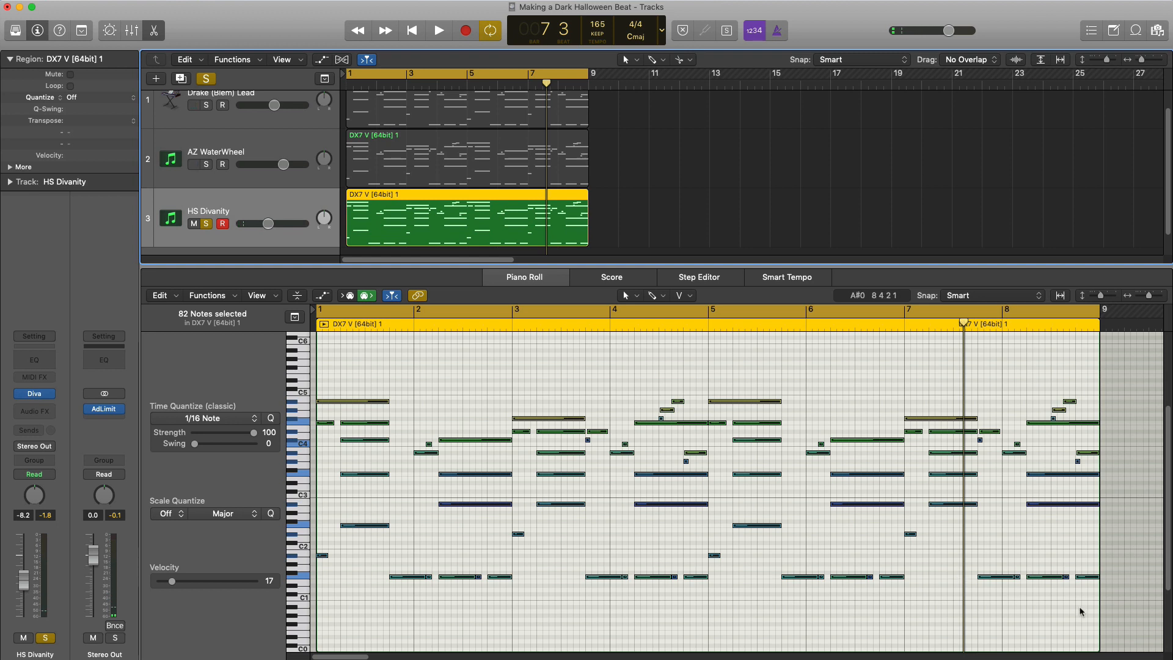
pyautogui.moveTo(1109, 605); pyautogui.dragTo(319, 463)
pyautogui.press('Delete')
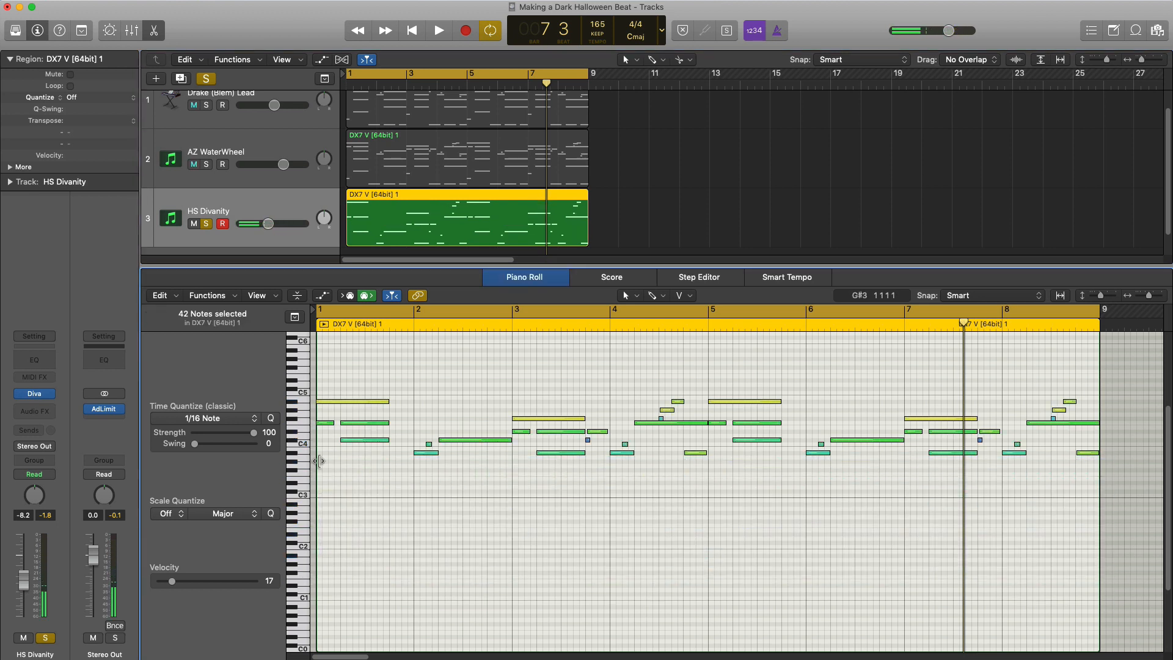
# Play back the thinned Diva melody and delete its lowest remaining note in bar 1 and in bar 3
pyautogui.press('space')
pyautogui.press('space')
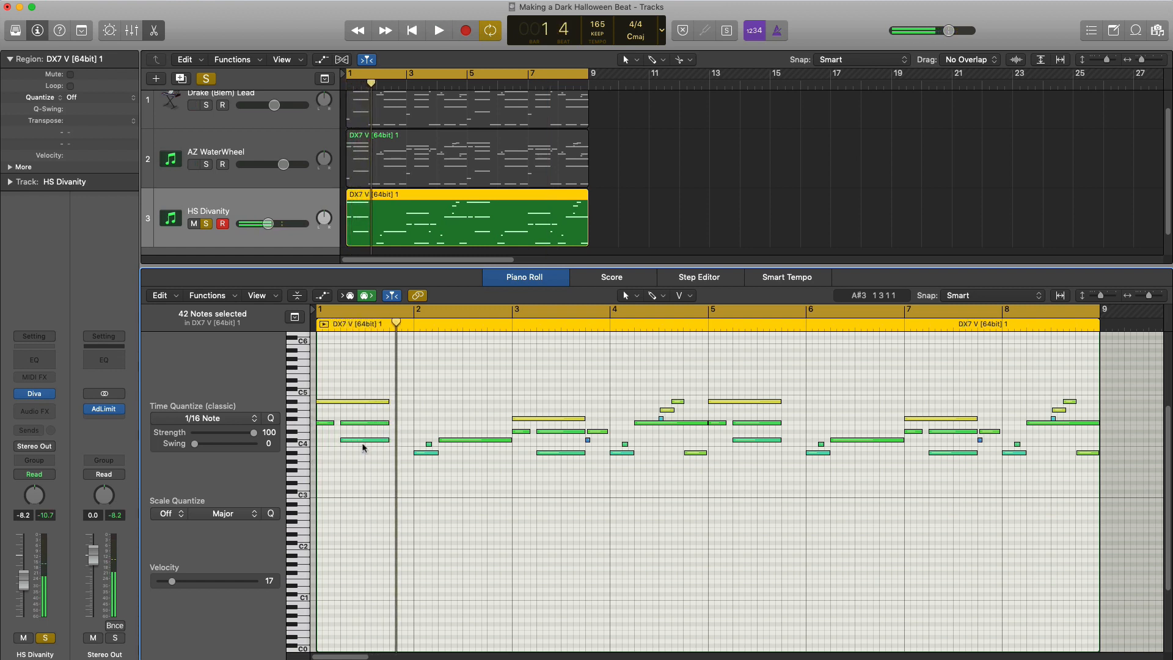
pyautogui.press('space')
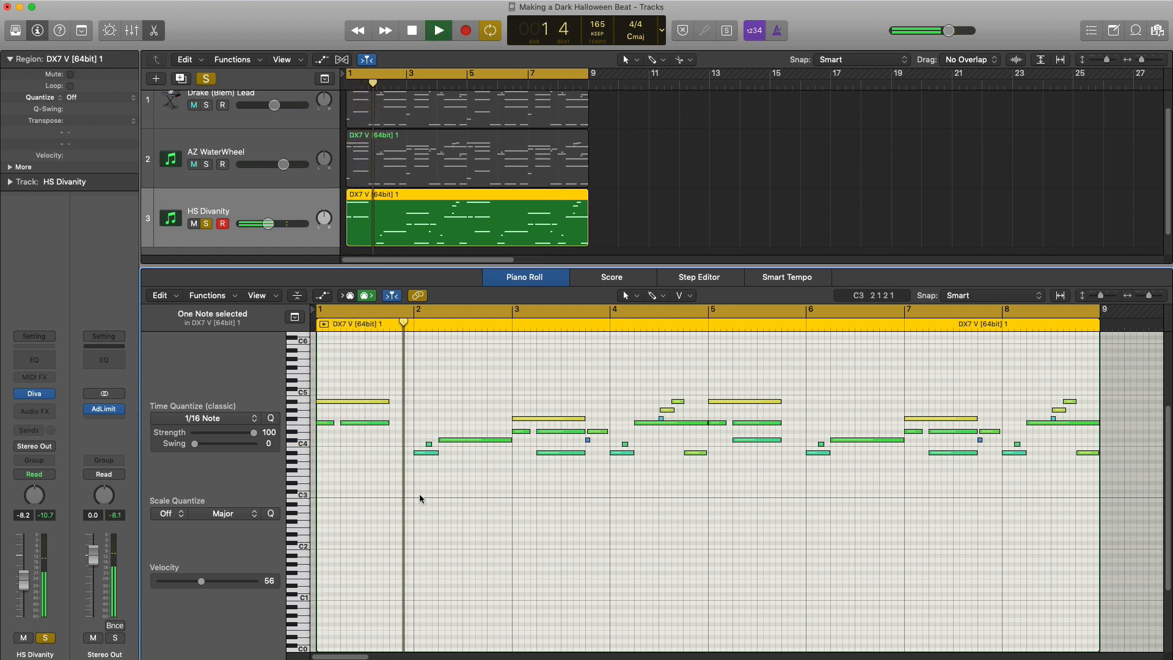
pyautogui.press('space')
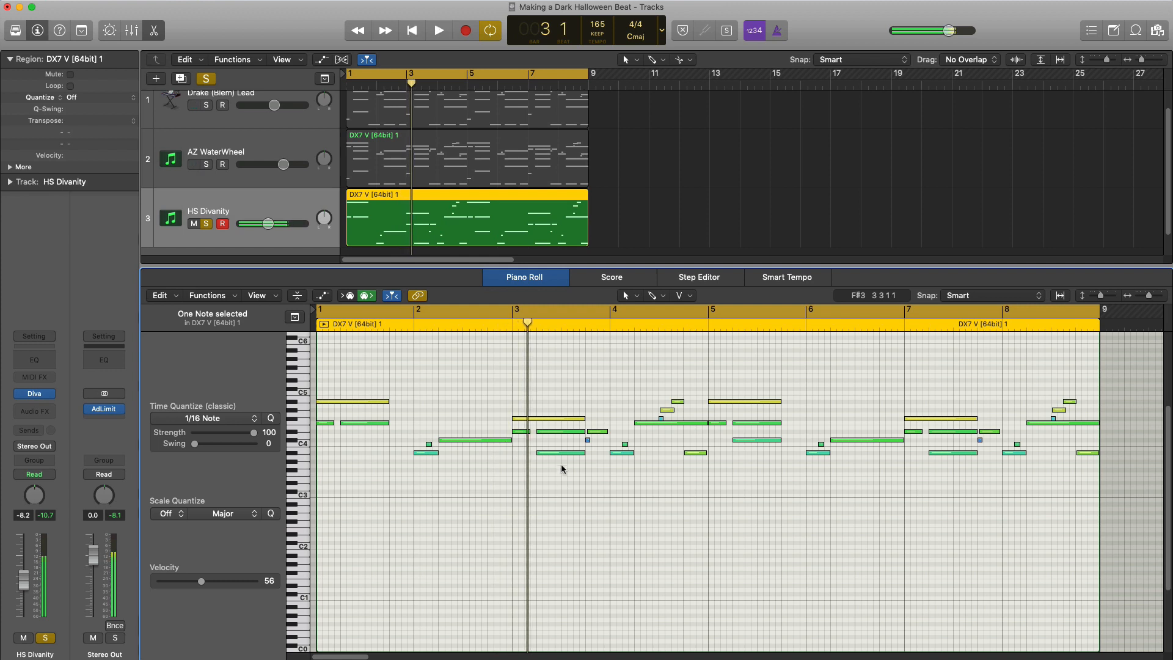
pyautogui.press('space')
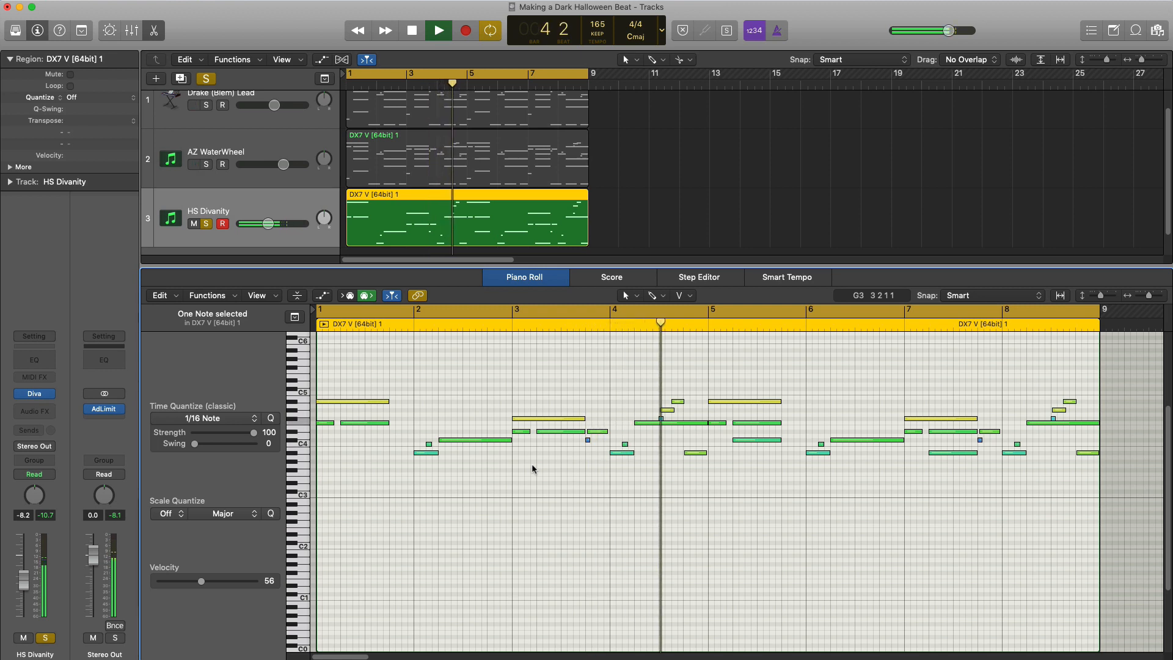
pyautogui.press('space')
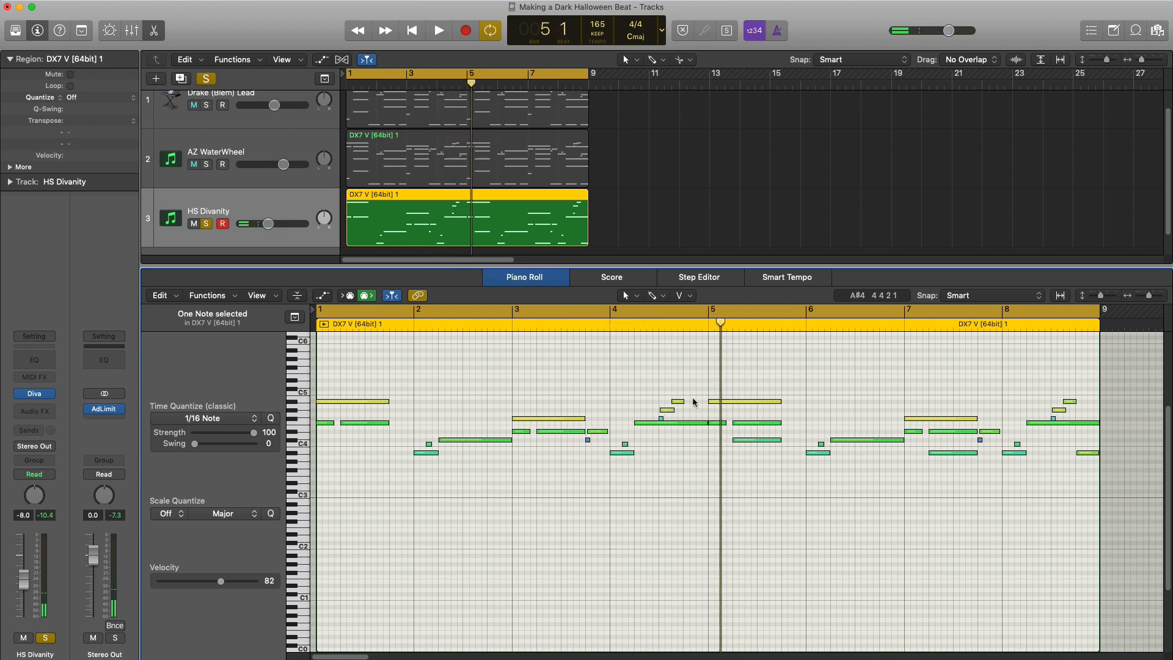
# Replace the Diva region's notes from bar 5 onward with a copy of the notes in bars 1 to 4, and play the melody back
pyautogui.moveTo(712, 379); pyautogui.dragTo(1104, 498)
pyautogui.press('Delete')
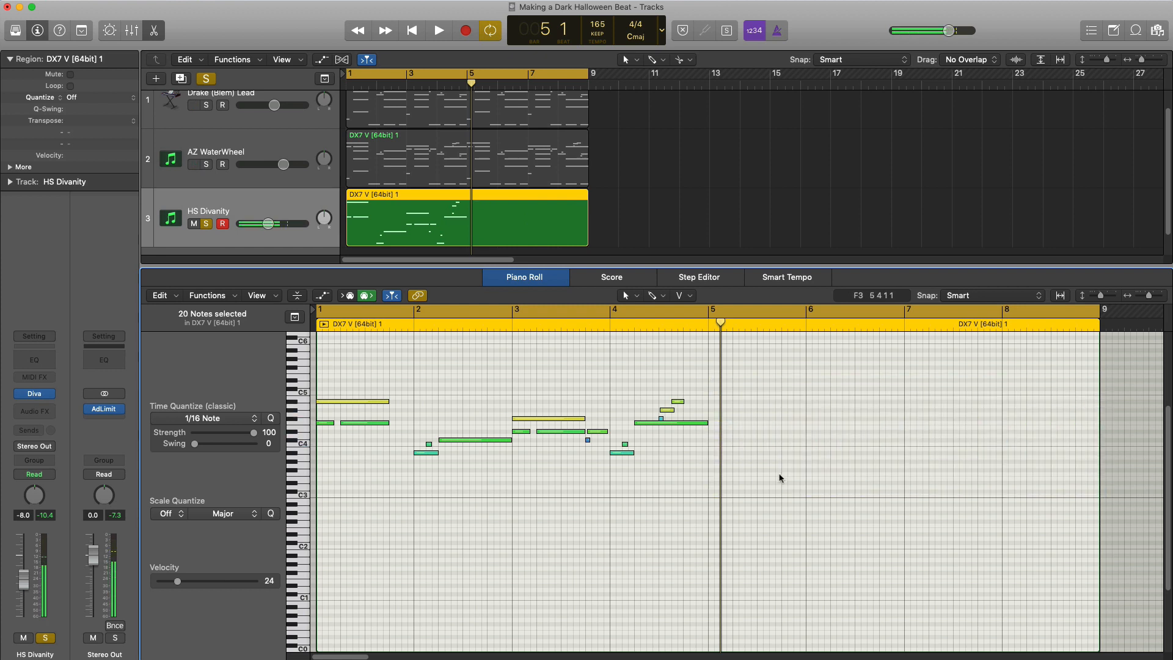
pyautogui.moveTo(786, 492); pyautogui.dragTo(294, 368)
pyautogui.press('super+c')
pyautogui.press('super+v')
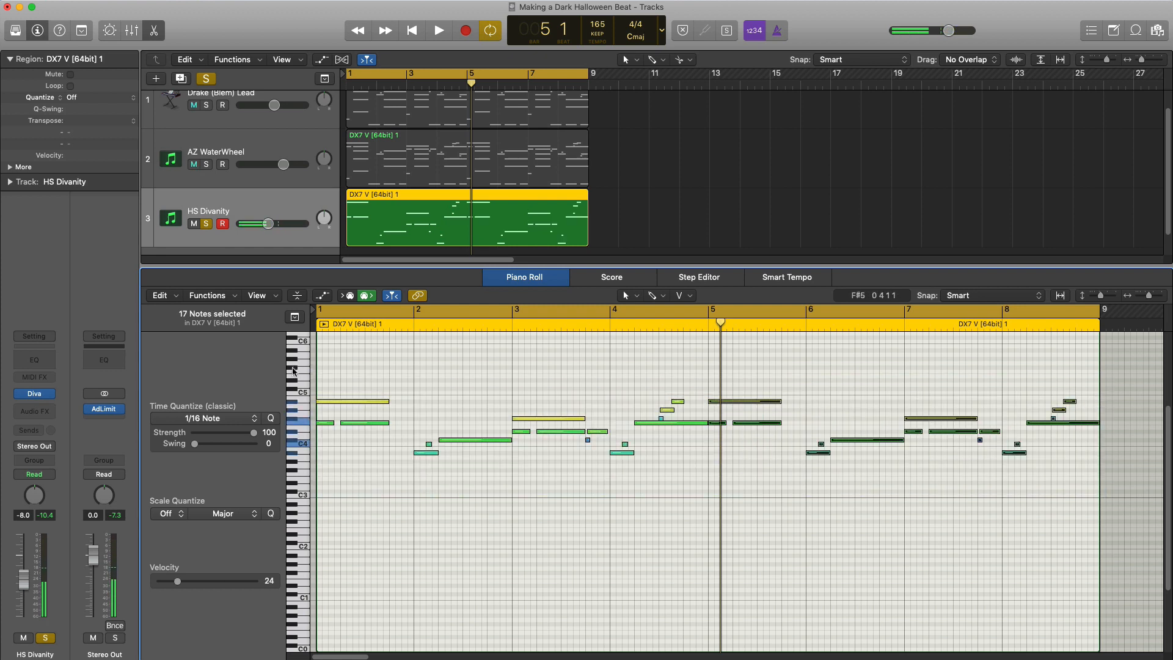
pyautogui.click(468, 529)
pyautogui.press('space')
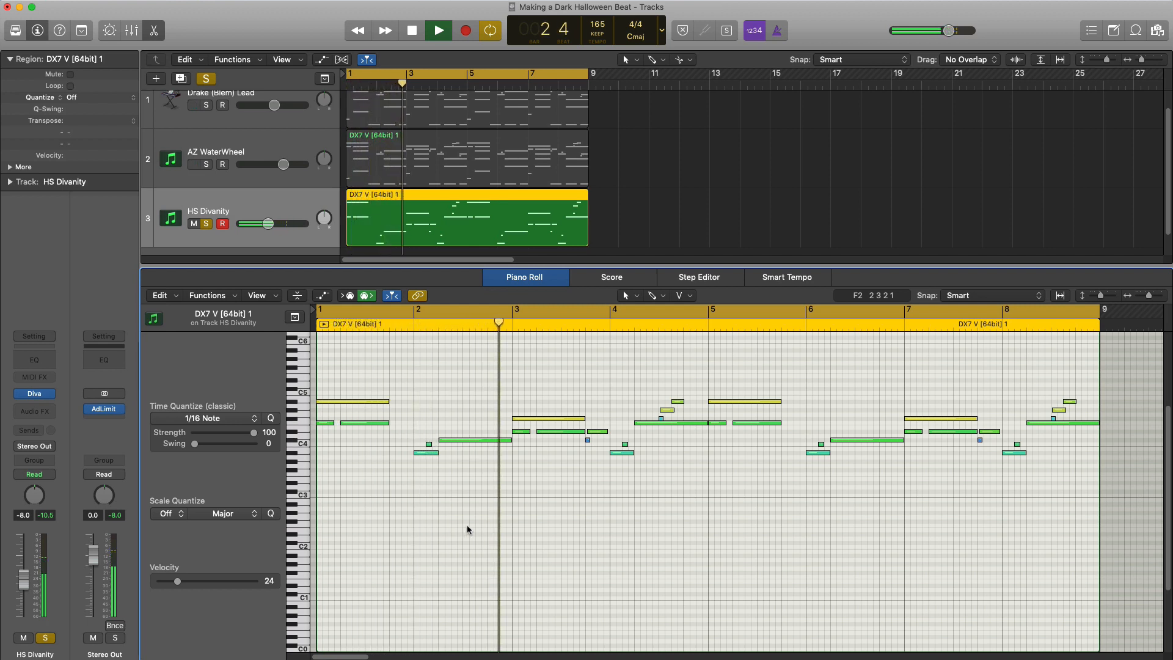
pyautogui.press('space')
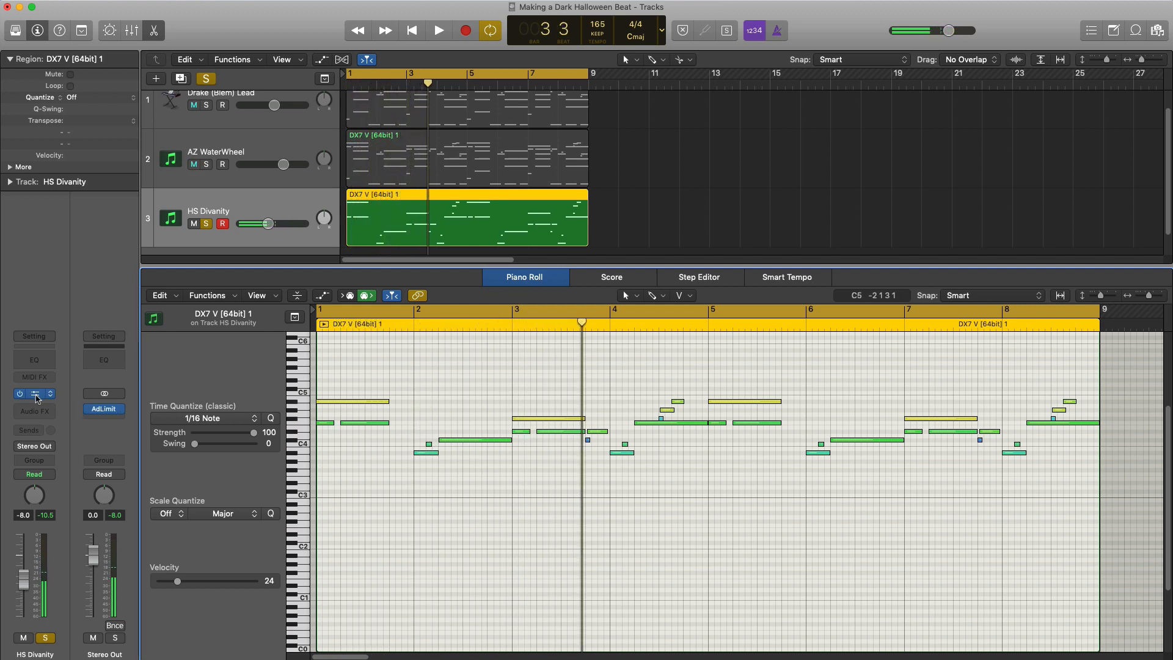
# Open Diva and audition the lead presets HS Fill Harmonica, HS Gongfission and HS High CS Solo during playback
pyautogui.click(54, 398)
pyautogui.click(590, 343)
pyautogui.press('space')
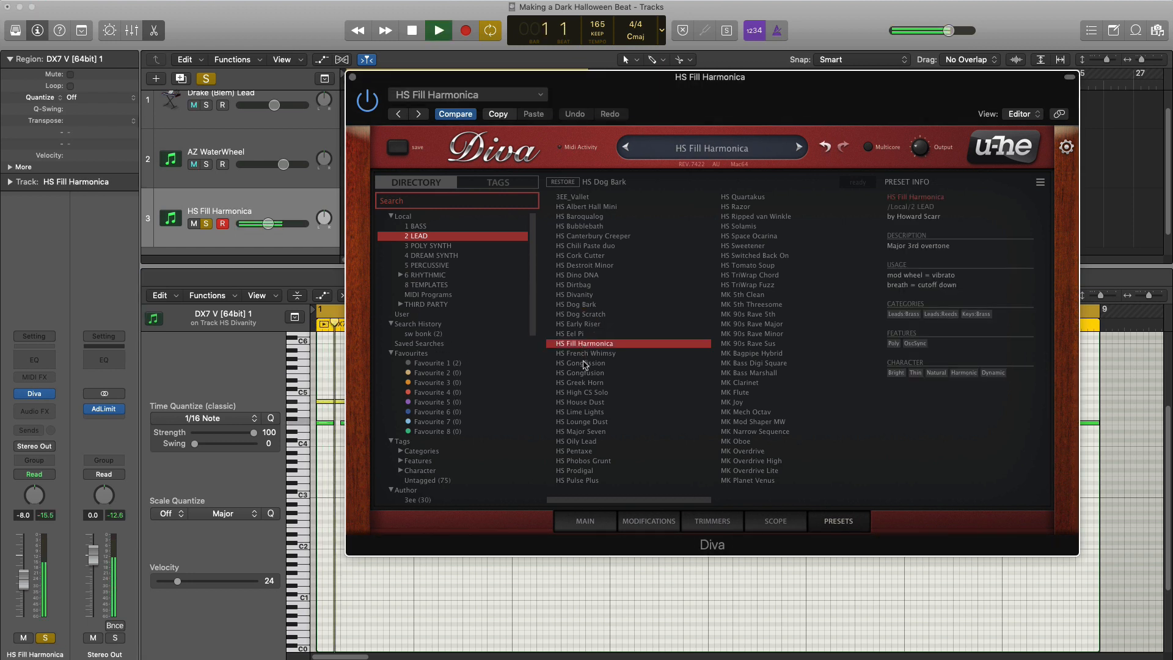
pyautogui.click(585, 365)
pyautogui.click(596, 394)
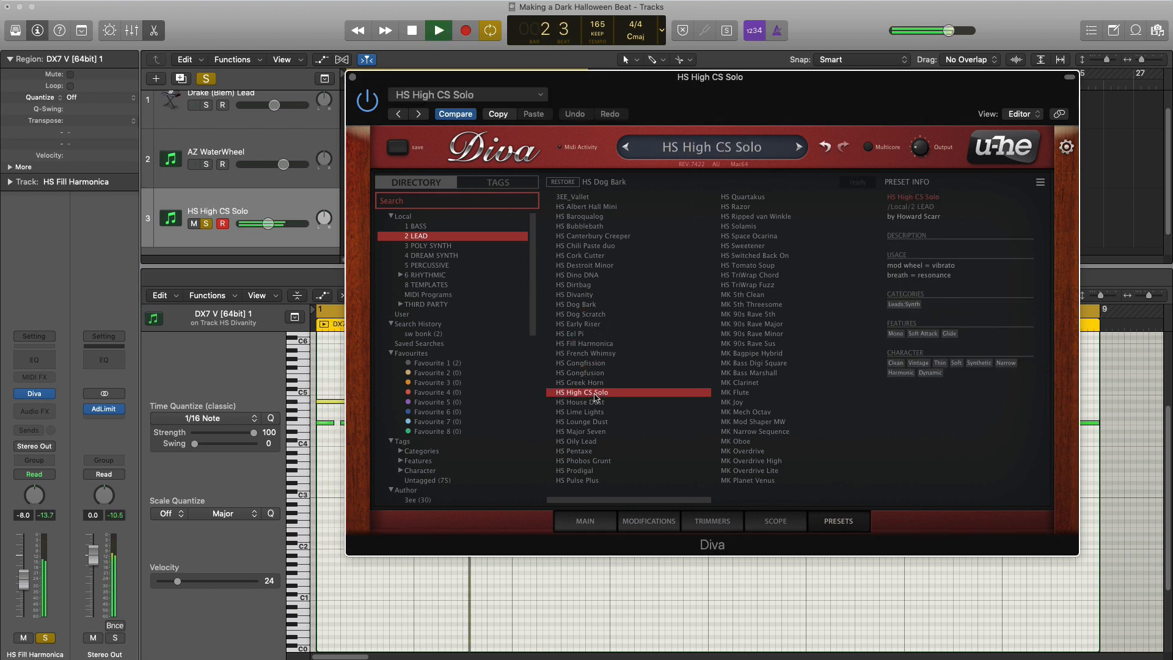
# Audition Diva's dream synth presets HS Brontosaw, HS Darkestra, MK Planet Uranus, MK Plucky FM, MK Sine Piano and MM Choir In The Clouds
pyautogui.click(435, 256)
pyautogui.click(577, 255)
pyautogui.press('space')
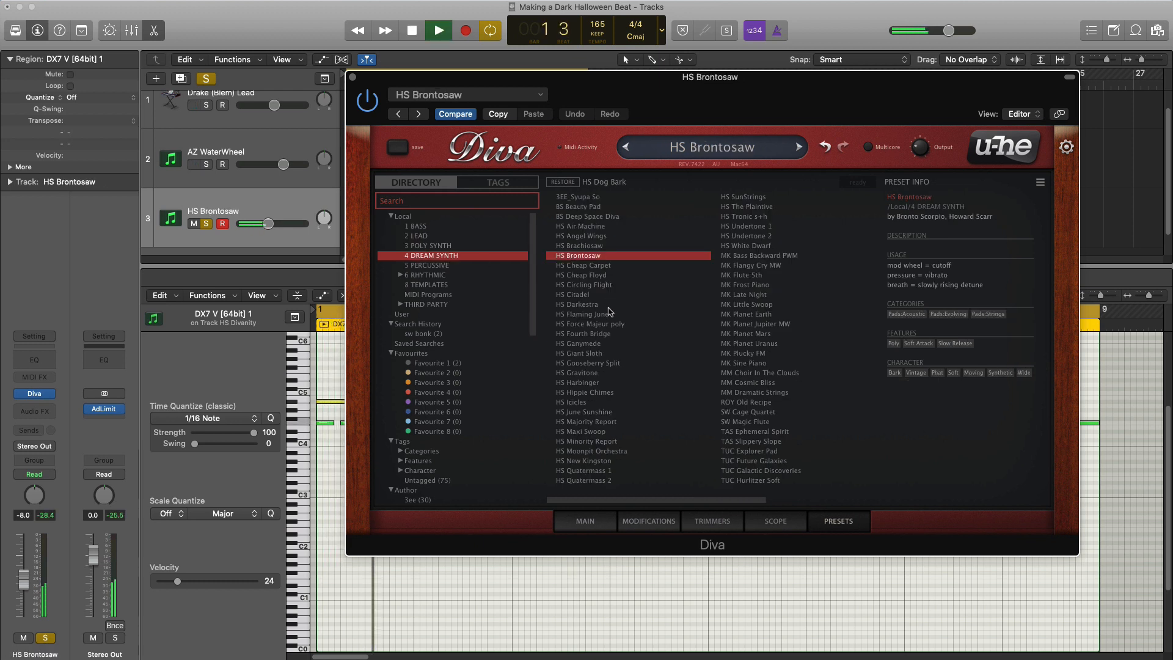
pyautogui.click(608, 306)
pyautogui.click(745, 344)
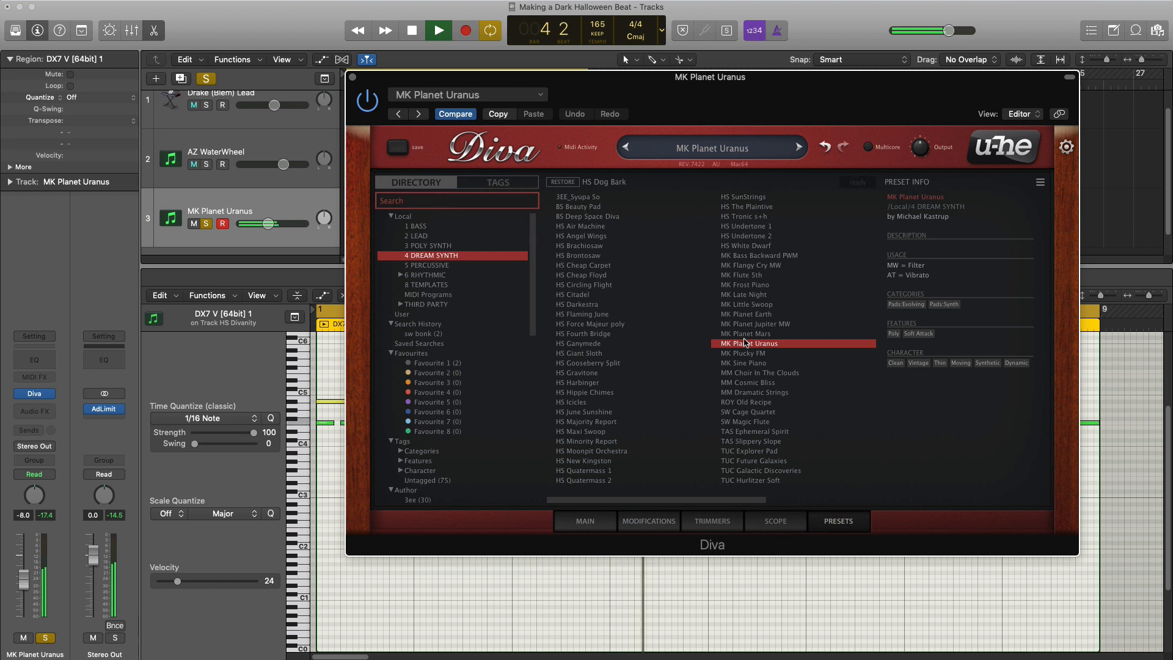
pyautogui.press('Down')
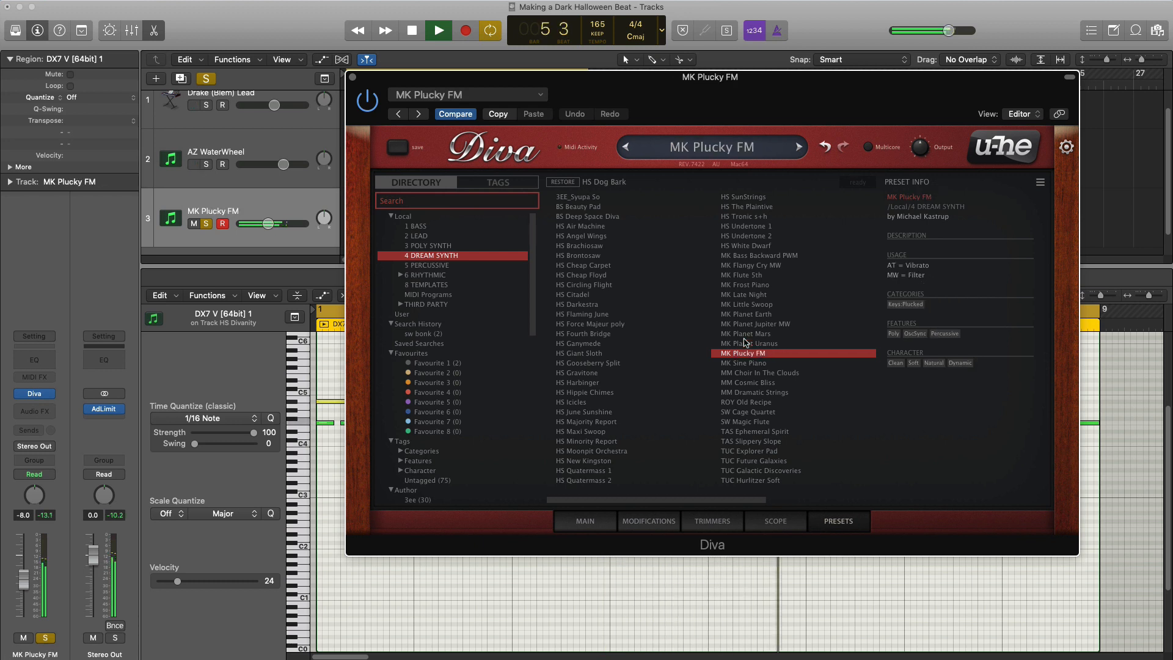
pyautogui.press('Down')
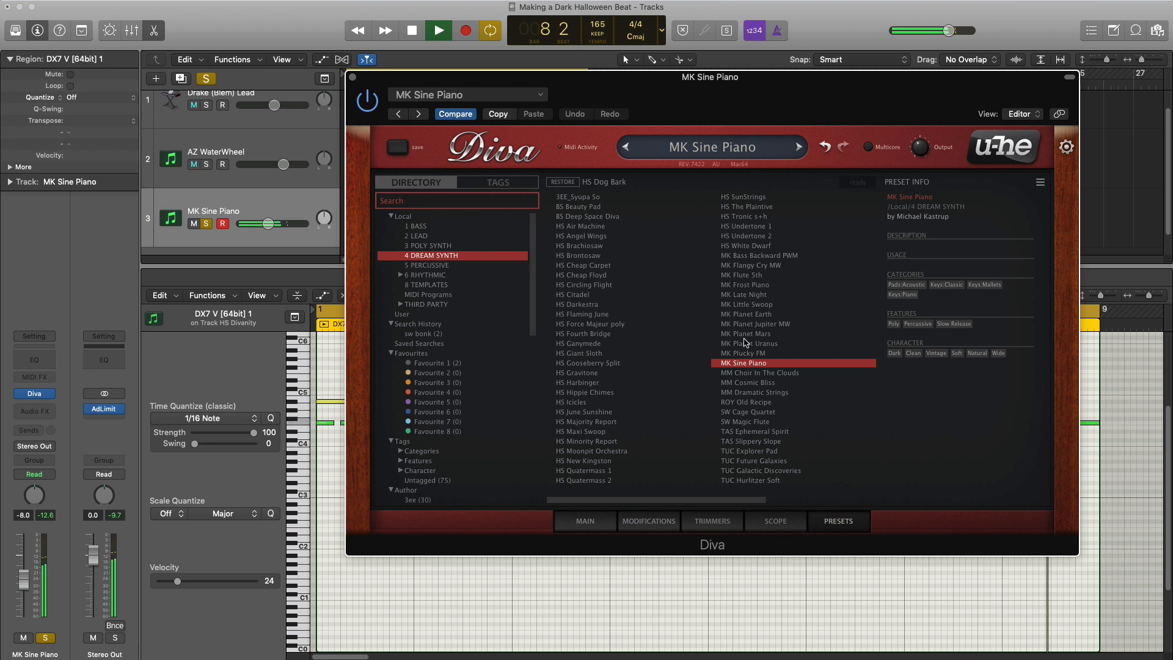
pyautogui.press('Down')
# Try TAS Slippery Slope, TUC Future Galaxies and TUC Galactic Discoveries, load the TUC Hurlitzer Soft preset and close Diva
pyautogui.click(757, 442)
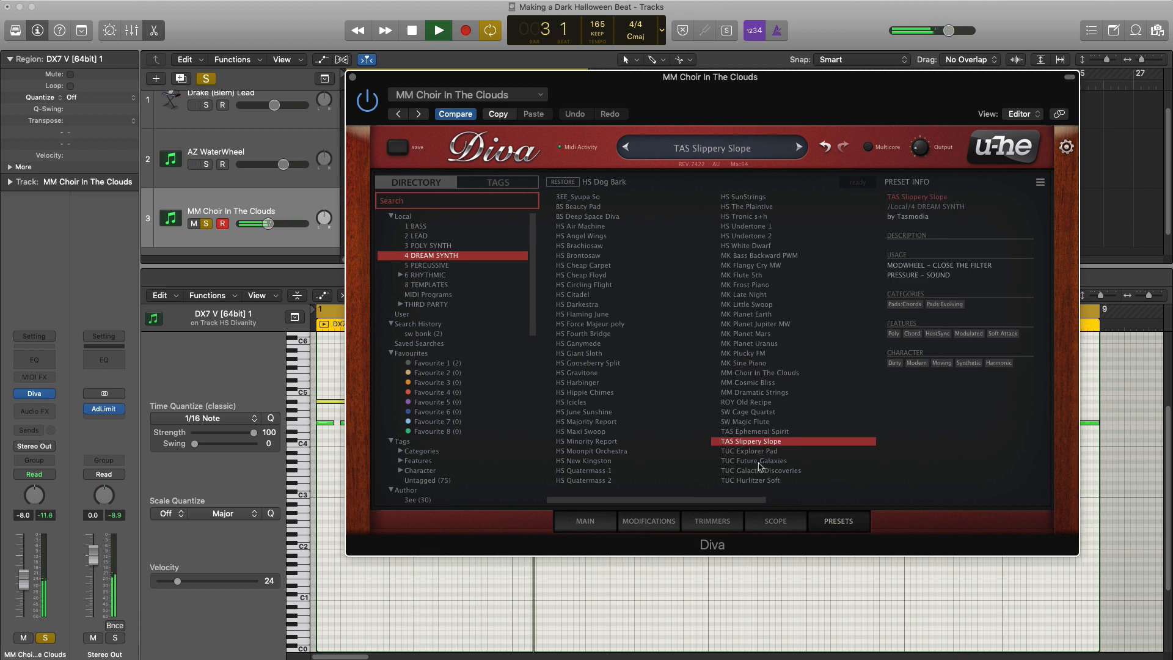
pyautogui.click(758, 462)
pyautogui.press('Down')
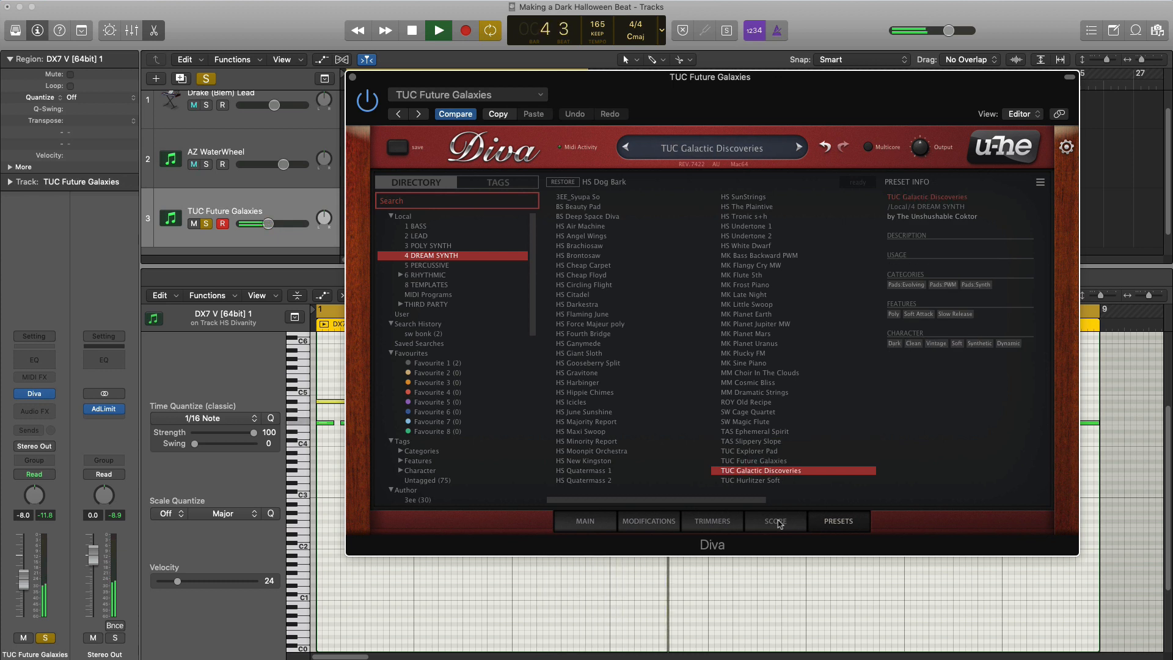
pyautogui.press('Down')
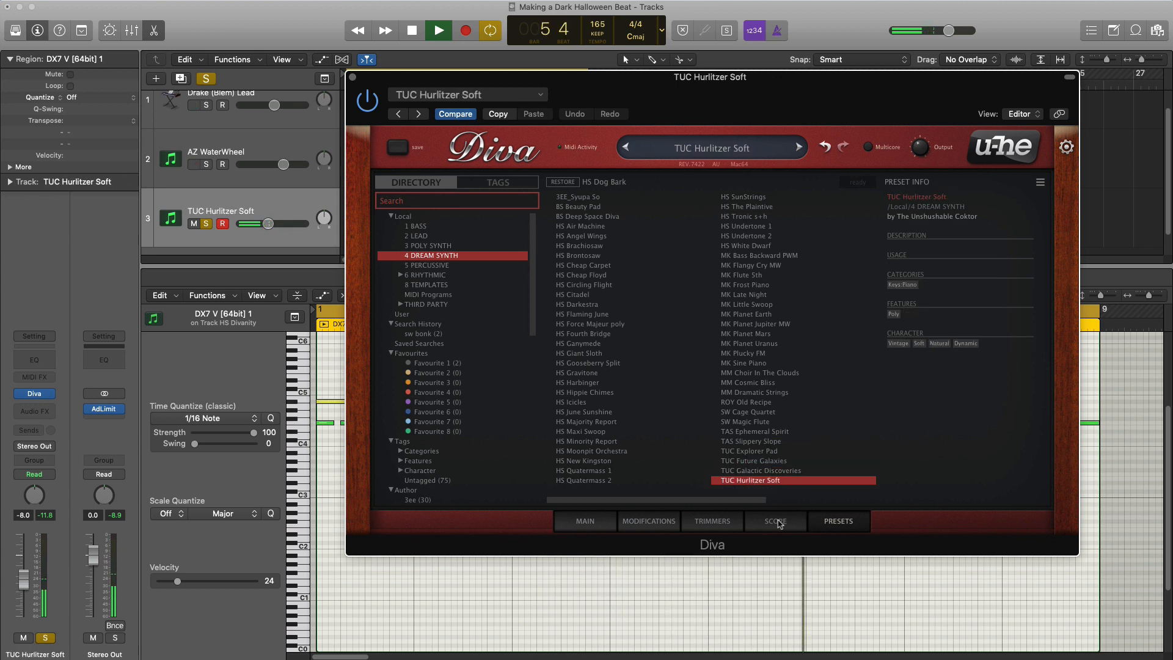
pyautogui.click(353, 78)
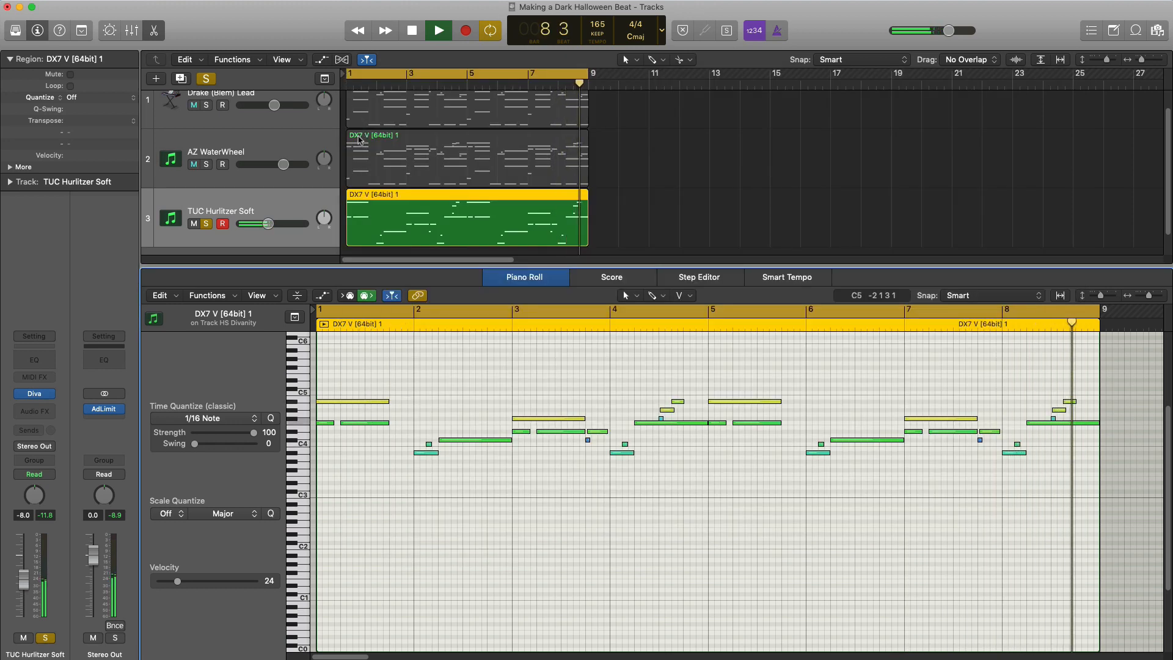
# Add a Channel EQ to the TUC Hurlitzer Soft track with a low cut at about 465 Hz, and close the plug-in
pyautogui.click(34, 360)
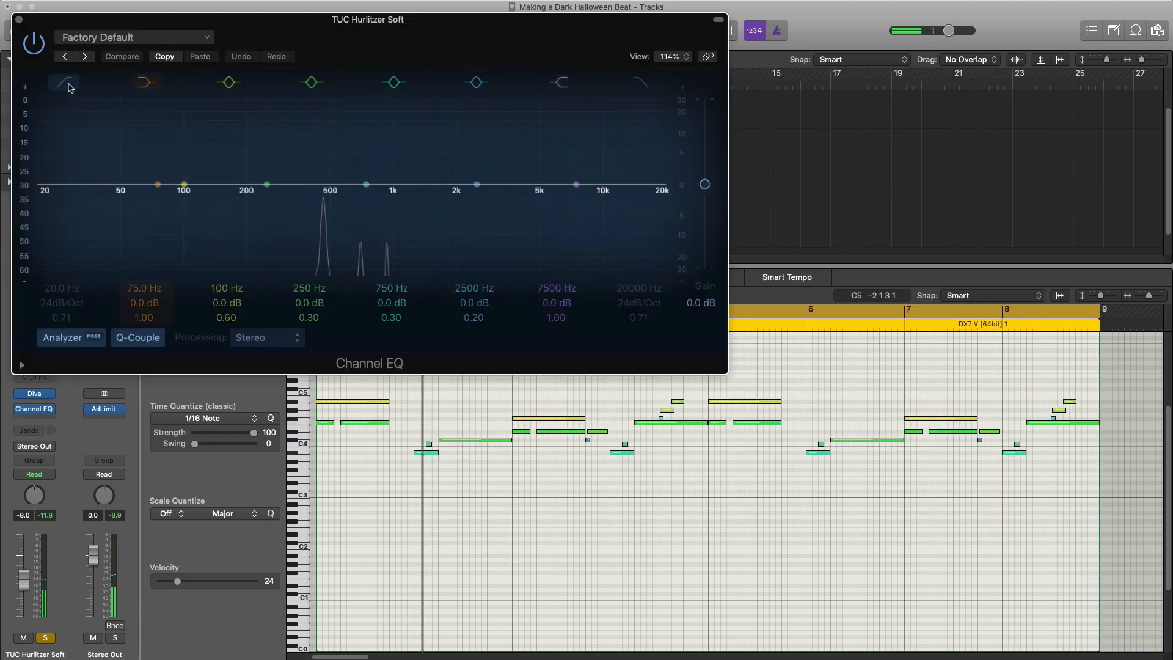
pyautogui.moveTo(61, 231); pyautogui.dragTo(369, 224)
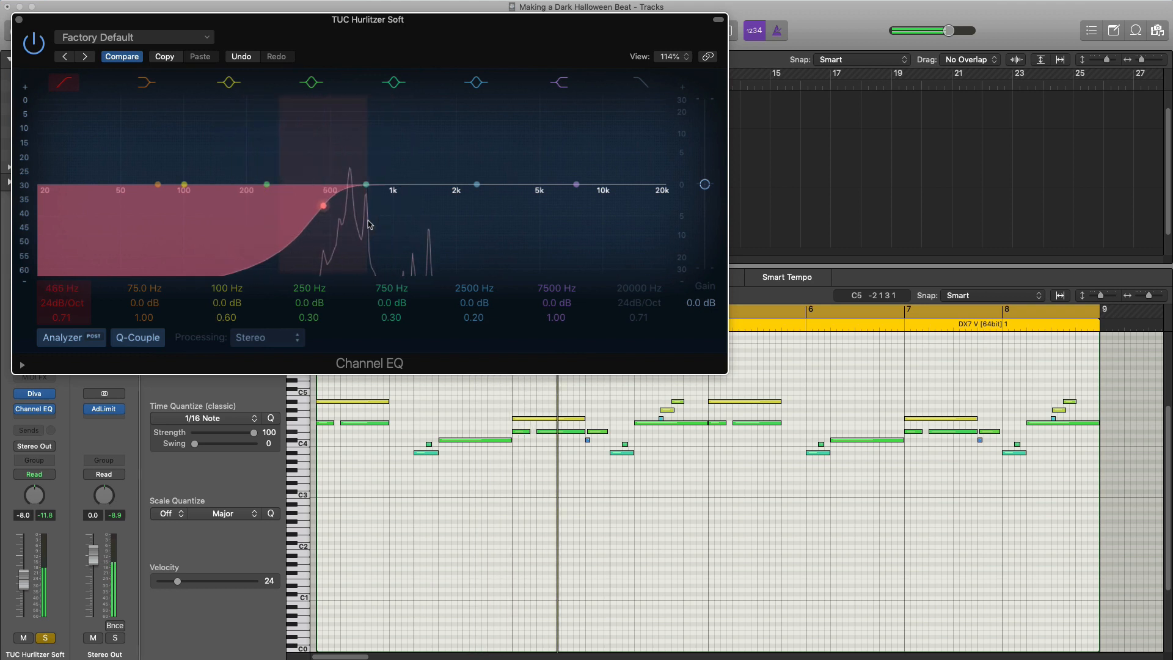
pyautogui.click(19, 19)
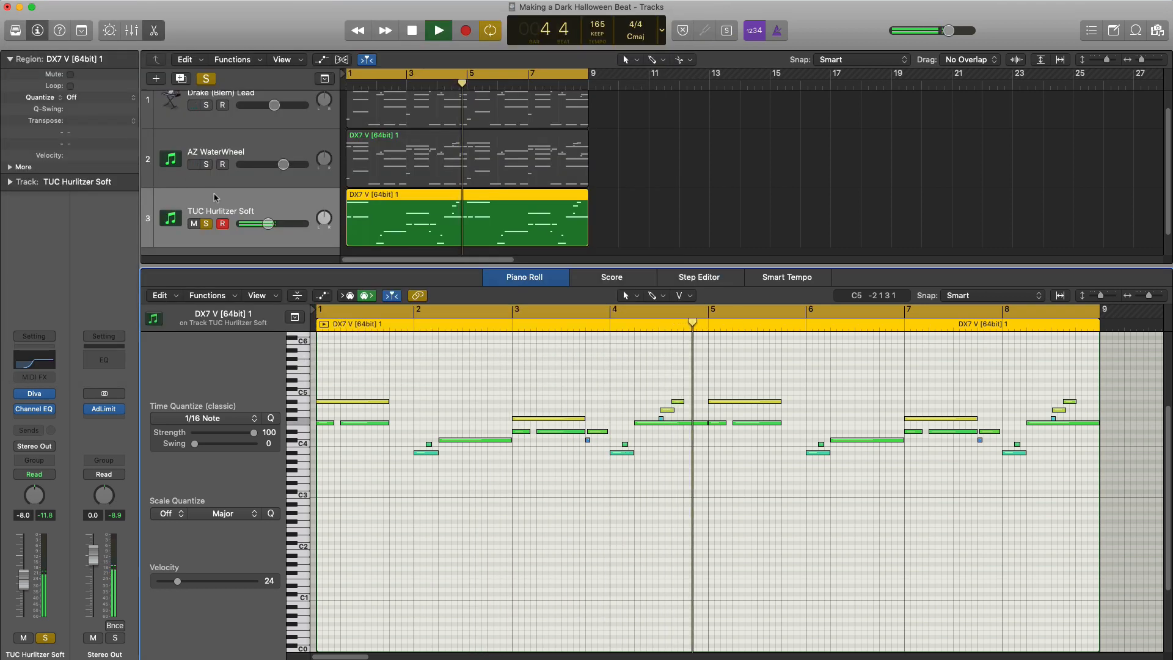
# Solo AZ WaterWheel alongside TUC Hurlitzer Soft and raise the TUC Hurlitzer Soft volume to 0.0 dB
pyautogui.click(206, 165)
pyautogui.moveTo(267, 224); pyautogui.dragTo(288, 223)
pyautogui.click(283, 165)
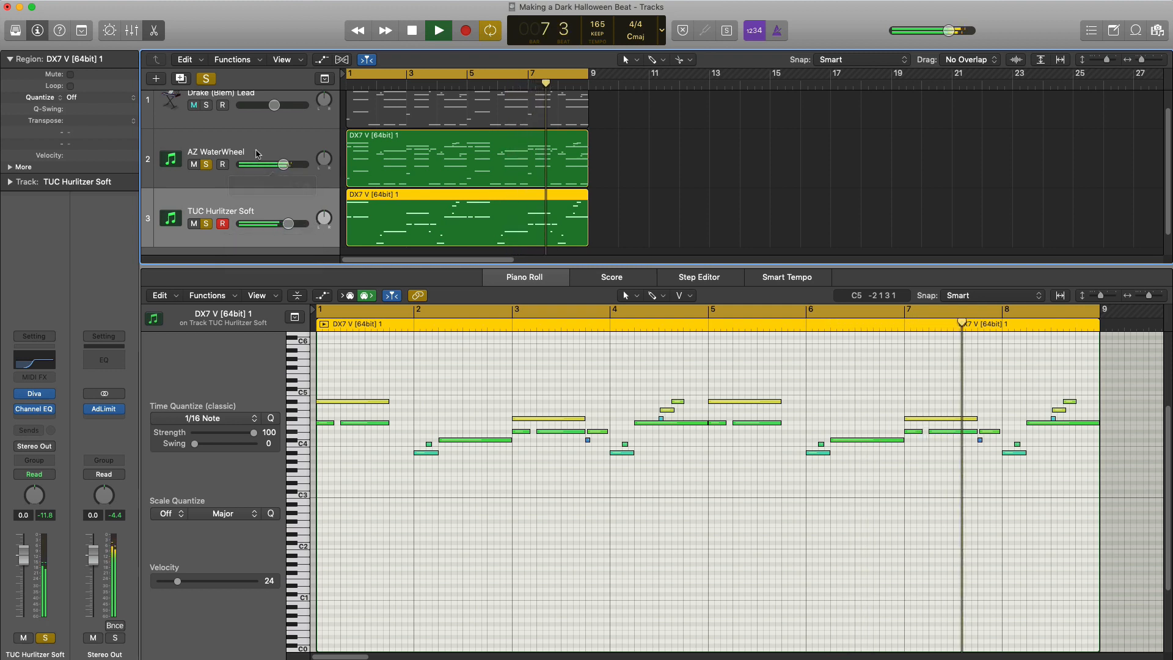
# Add a Channel EQ to the AZ WaterWheel track with a high cut at about 1820 Hz and a 6 dB/Oct slope, and close it
pyautogui.click(226, 179)
pyautogui.click(34, 361)
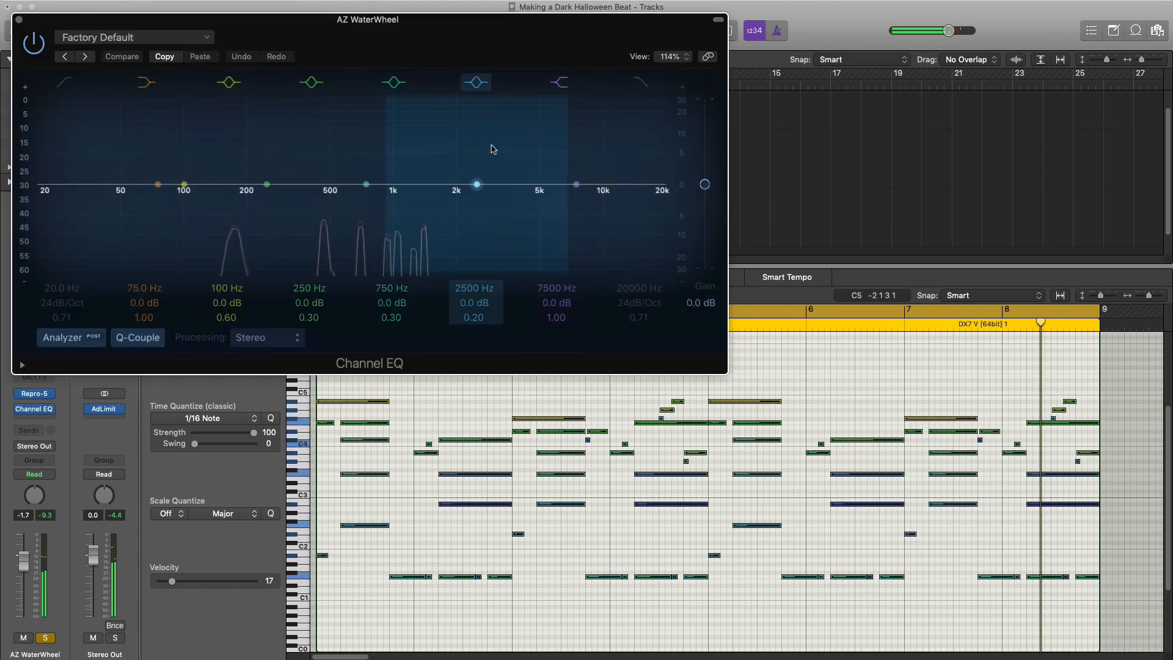
pyautogui.click(641, 83)
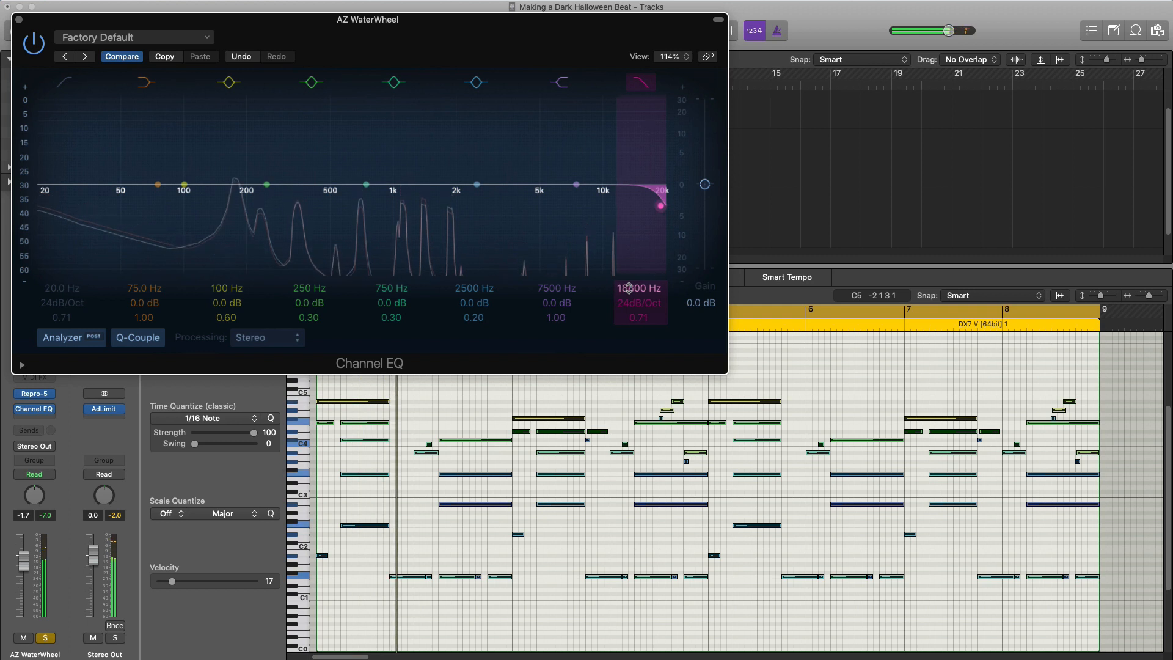
pyautogui.moveTo(666, 185); pyautogui.dragTo(448, 205)
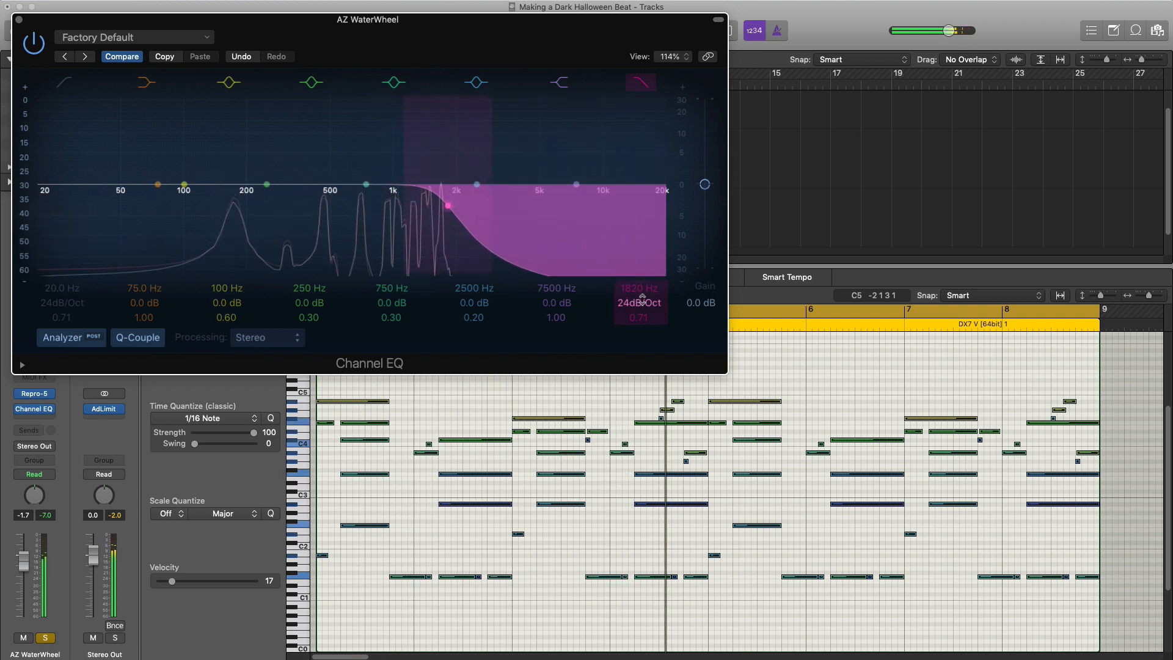
pyautogui.moveTo(638, 302)
pyautogui.mouseDown()
pyautogui.moveTo(639, 330)
pyautogui.moveTo(639, 312)
pyautogui.mouseUp()
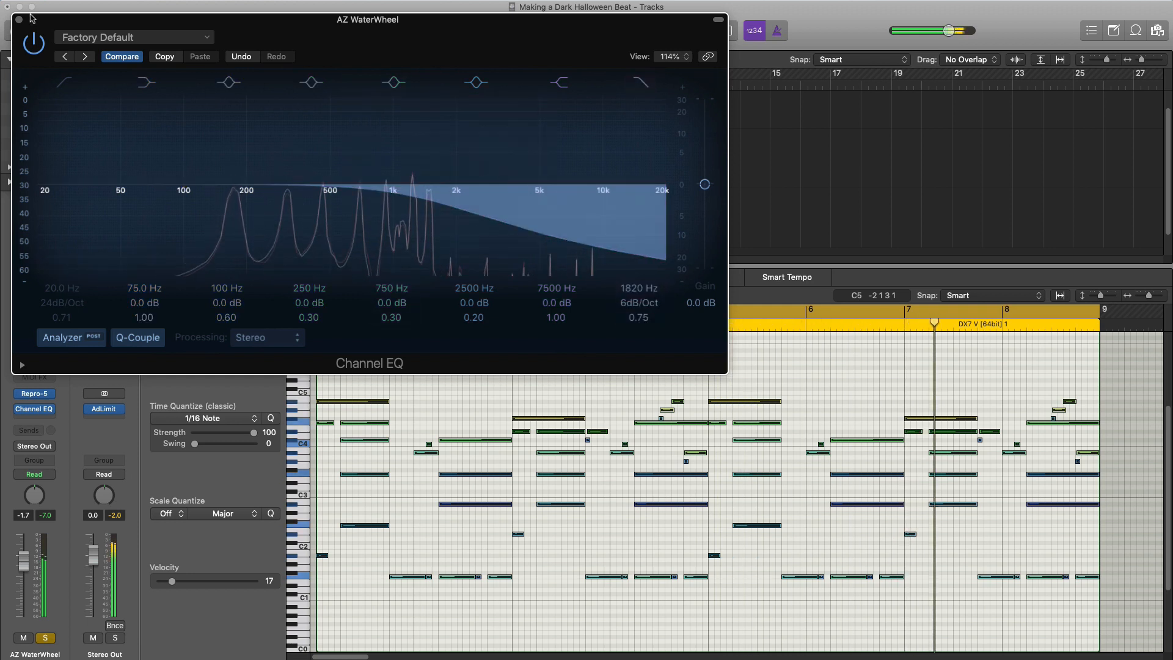
pyautogui.click(19, 20)
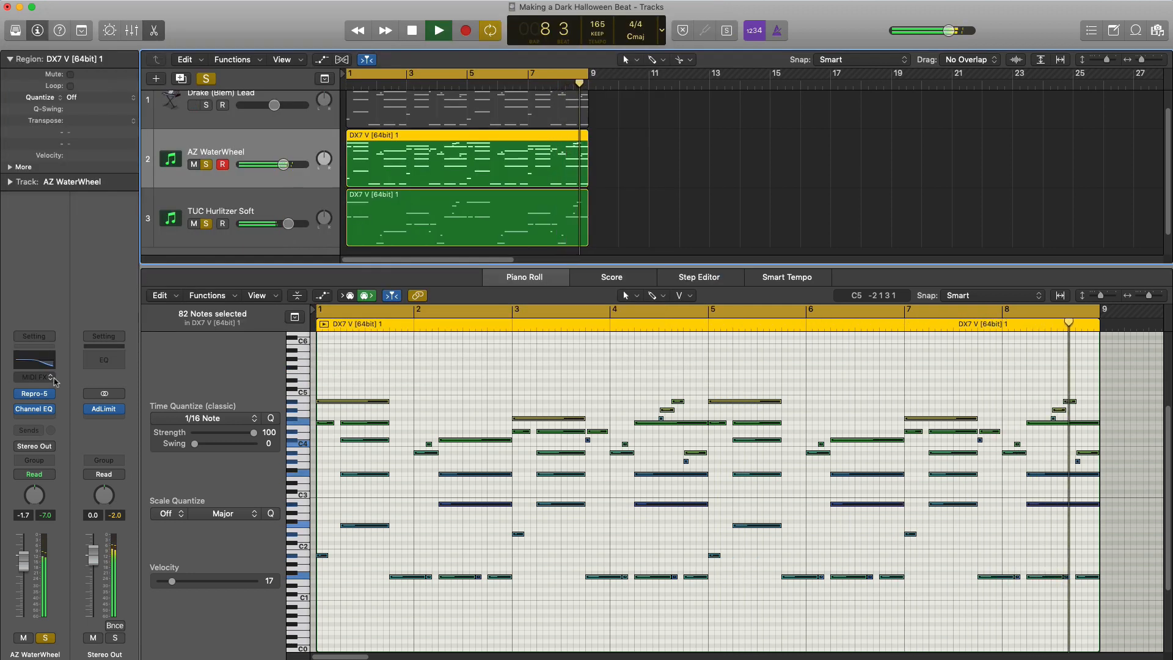
# Solo only AZ WaterWheel and add a stereo Space Designer reverb to it with the large warped space preset 02.3s Gun Shot
pyautogui.keyDown('alt'); pyautogui.click(206, 165); pyautogui.keyUp('alt')
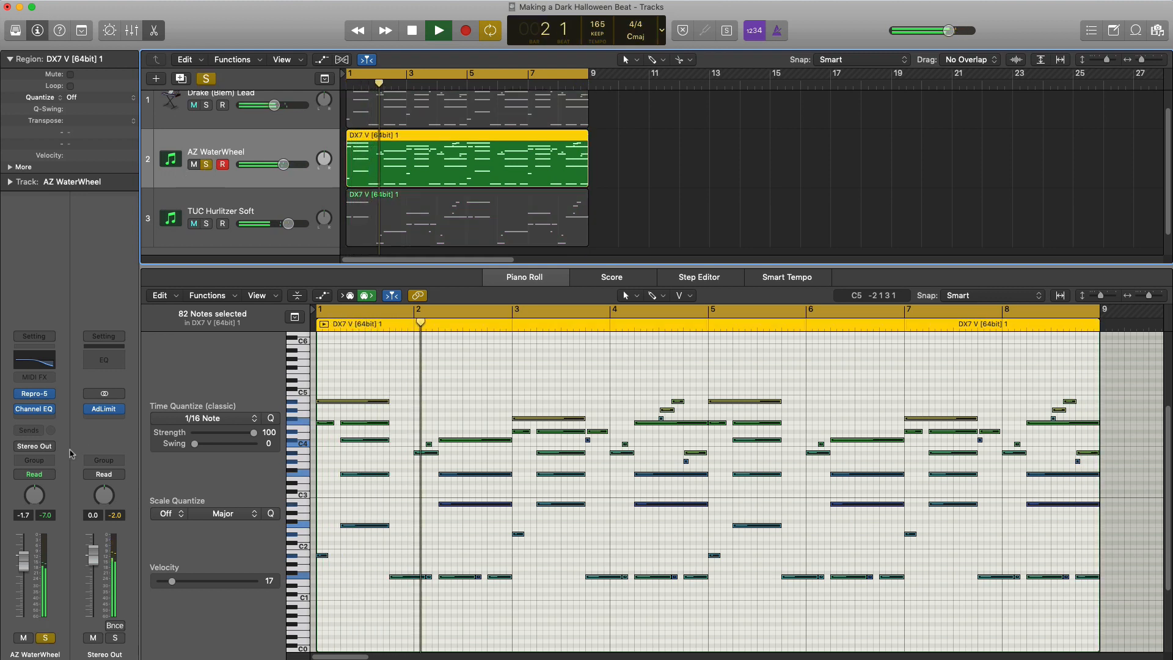
pyautogui.click(41, 419)
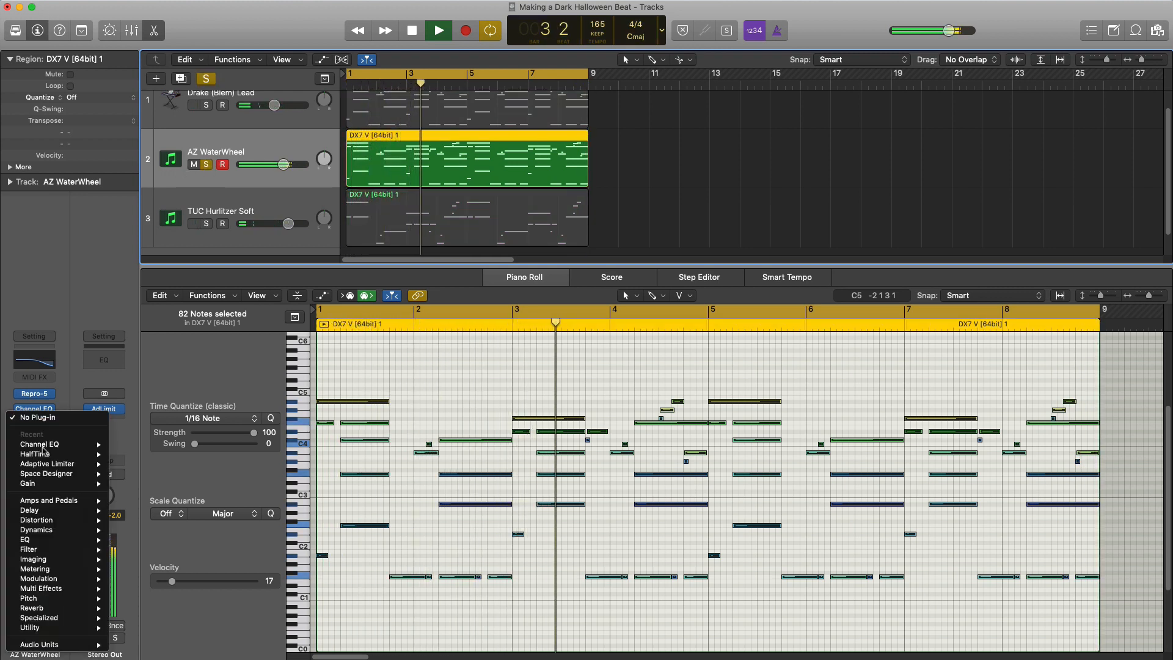
pyautogui.moveTo(80, 474)
pyautogui.click(130, 475)
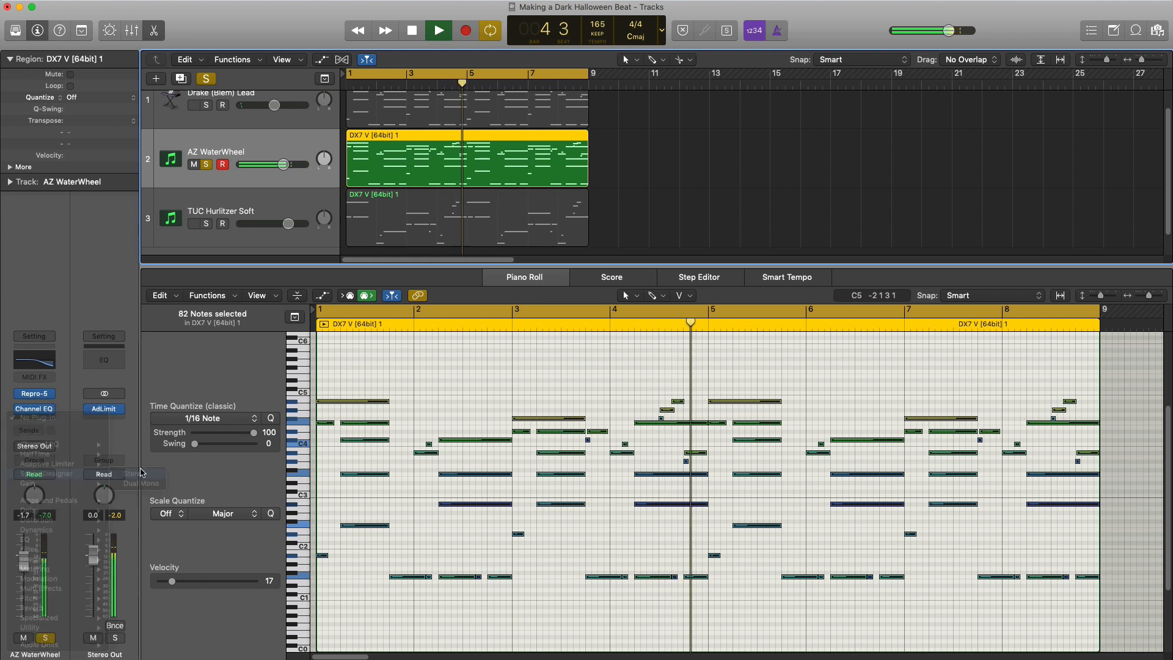
pyautogui.click(154, 42)
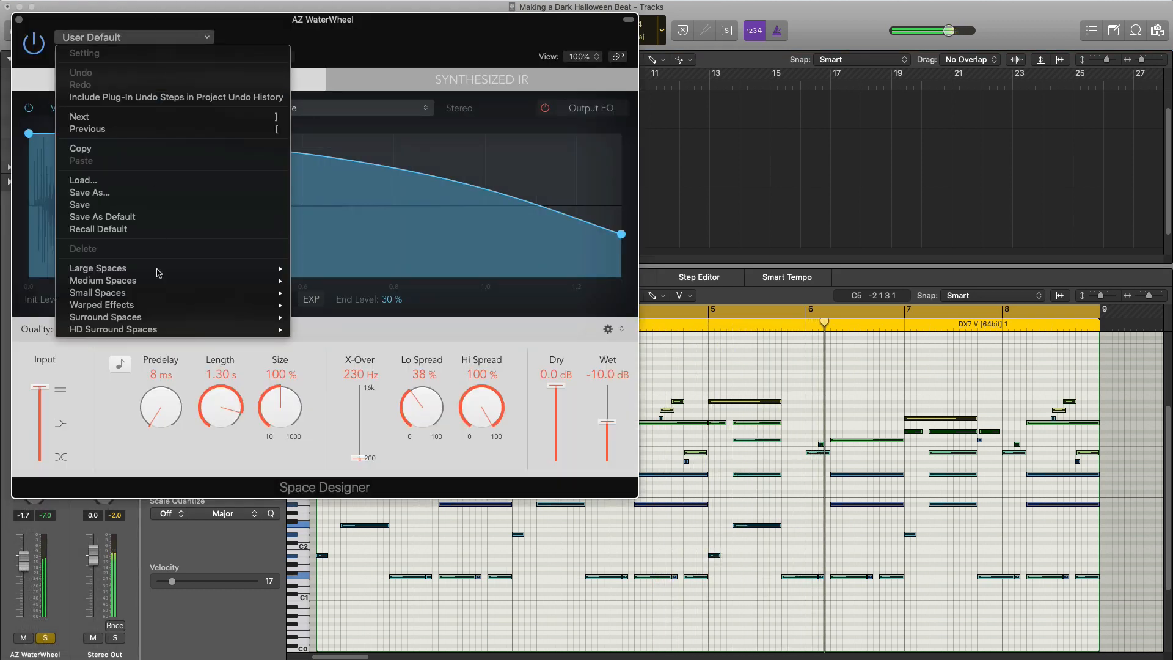
pyautogui.moveTo(147, 269)
pyautogui.moveTo(346, 343)
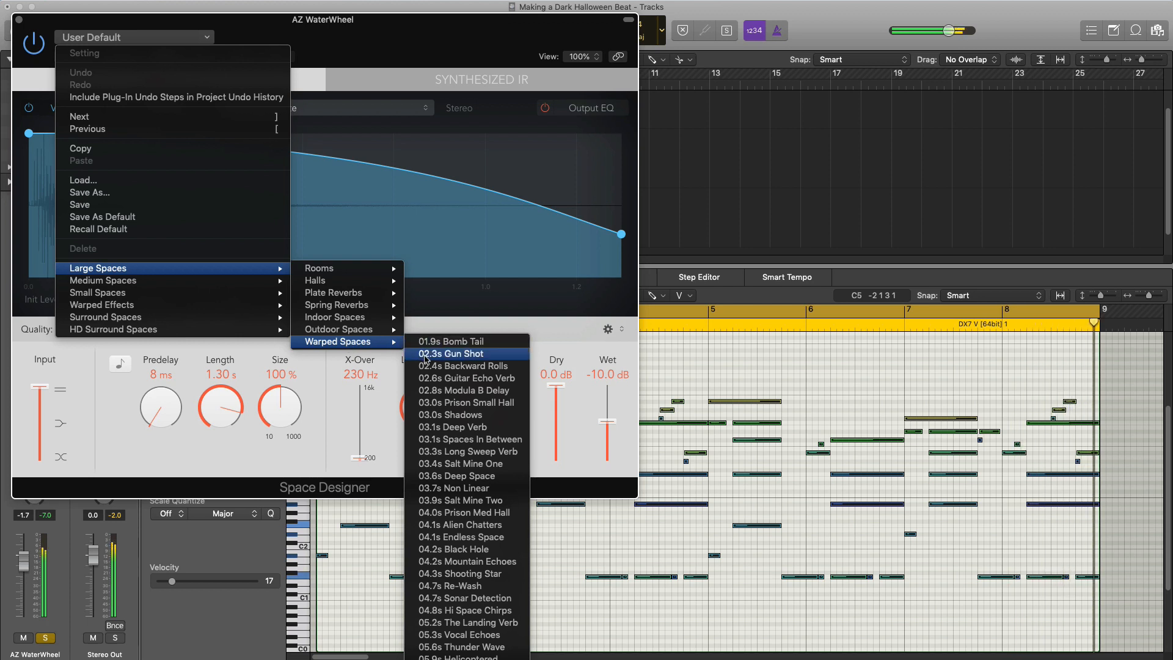
pyautogui.click(452, 354)
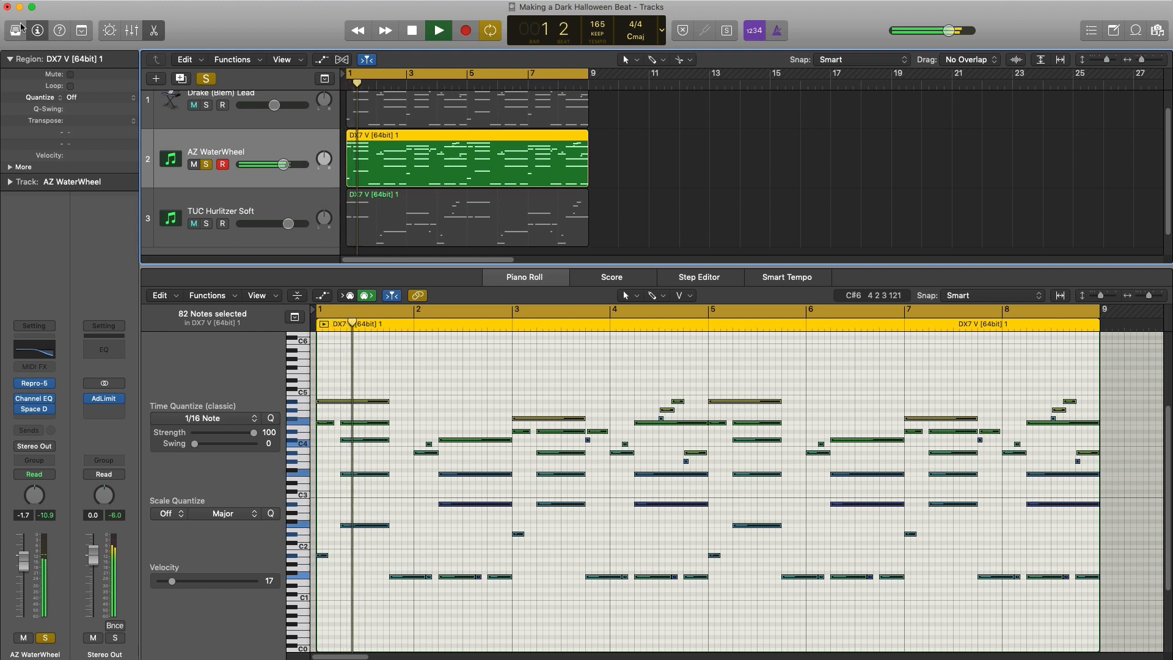
# Close the note editor, unsolo AZ WaterWheel, and lower its volume to -2.5 dB and the Drake (Blem) Lead volume to -10.2 dB
pyautogui.press('e')
pyautogui.click(206, 185)
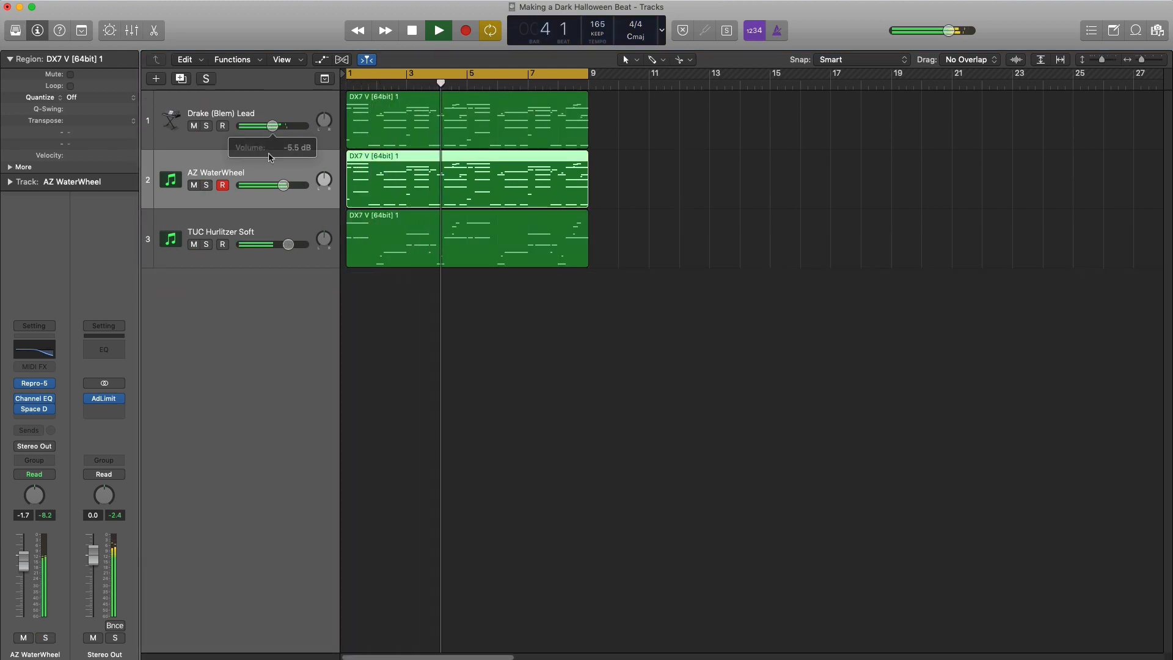
pyautogui.moveTo(284, 185); pyautogui.dragTo(281, 185)
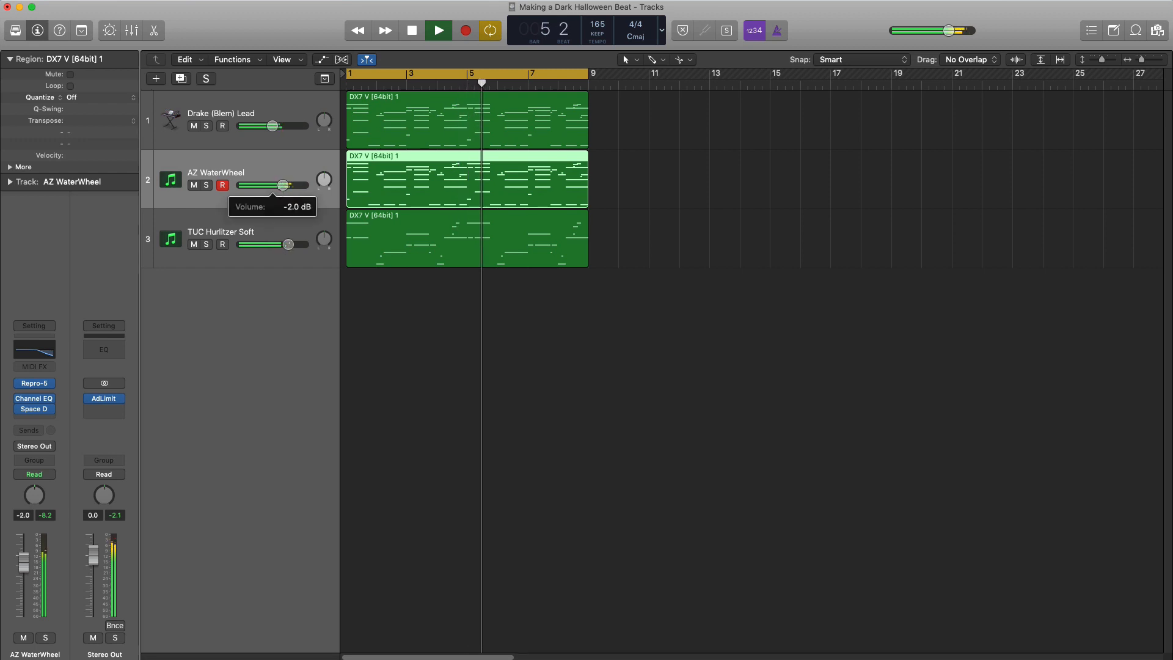
pyautogui.click(272, 126)
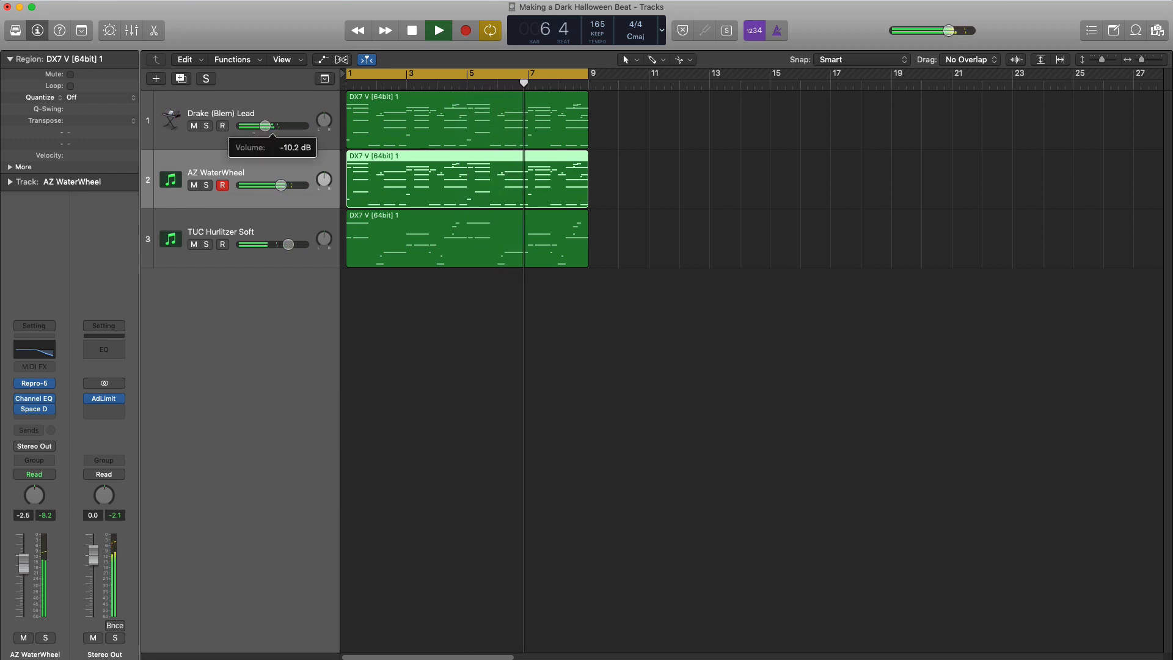
# Solo AZ WaterWheel, add a low cut at about 172 Hz with a 24 dB/Oct slope to its Channel EQ, and unsolo the track
pyautogui.click(206, 186)
pyautogui.click(206, 185)
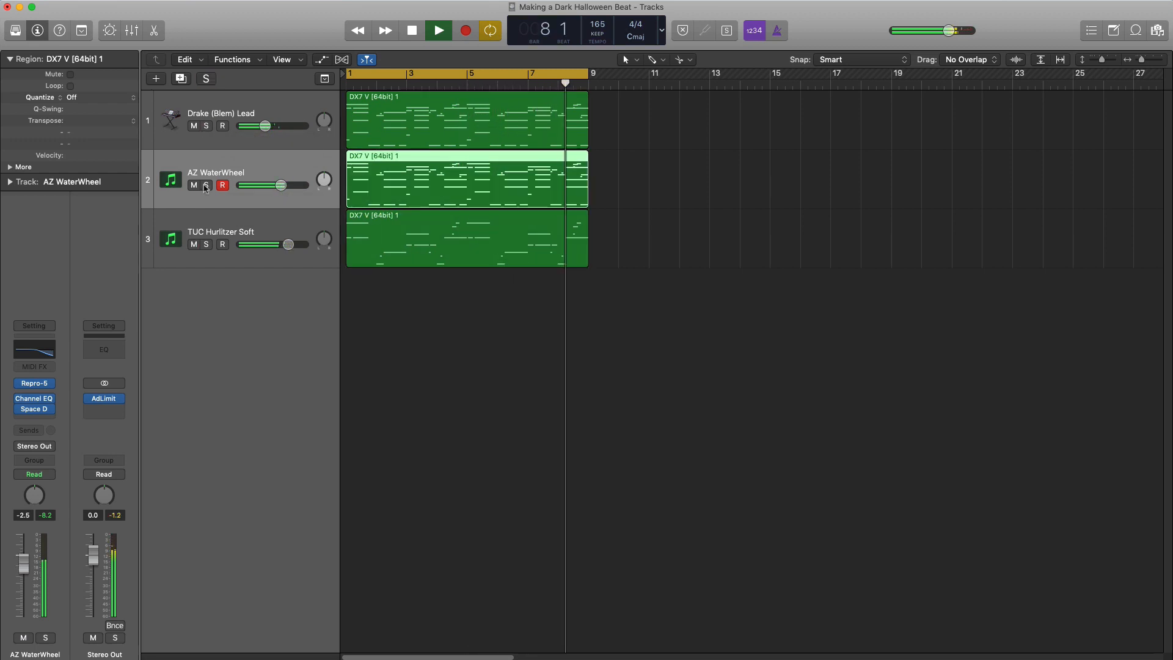
pyautogui.click(206, 185)
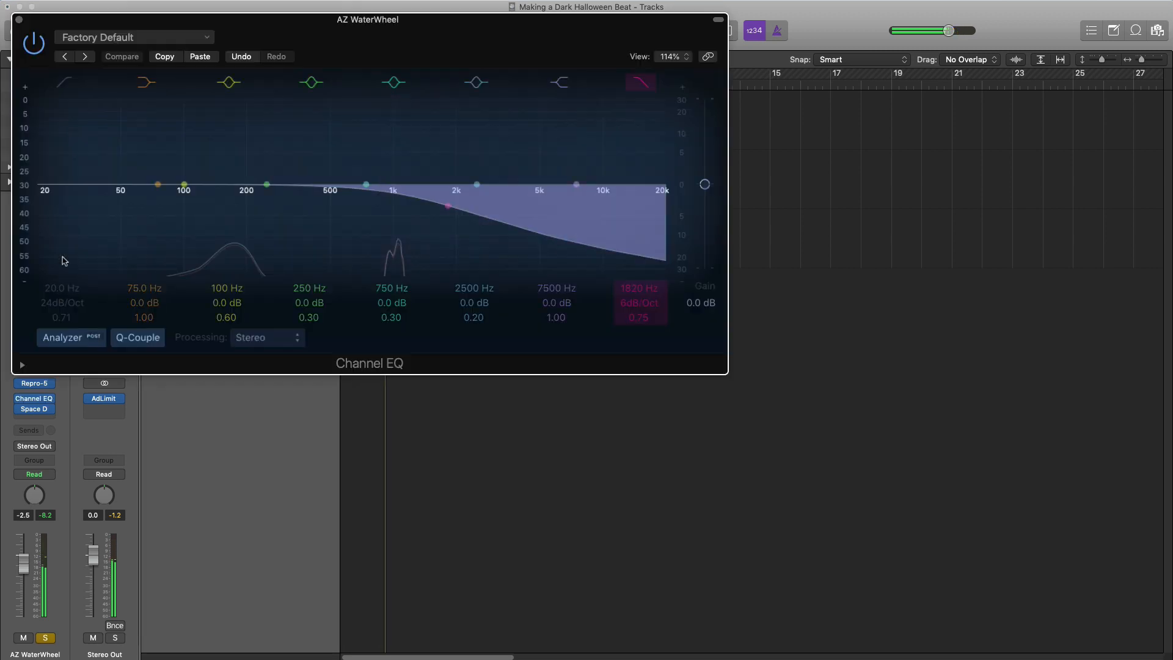
pyautogui.click(34, 350)
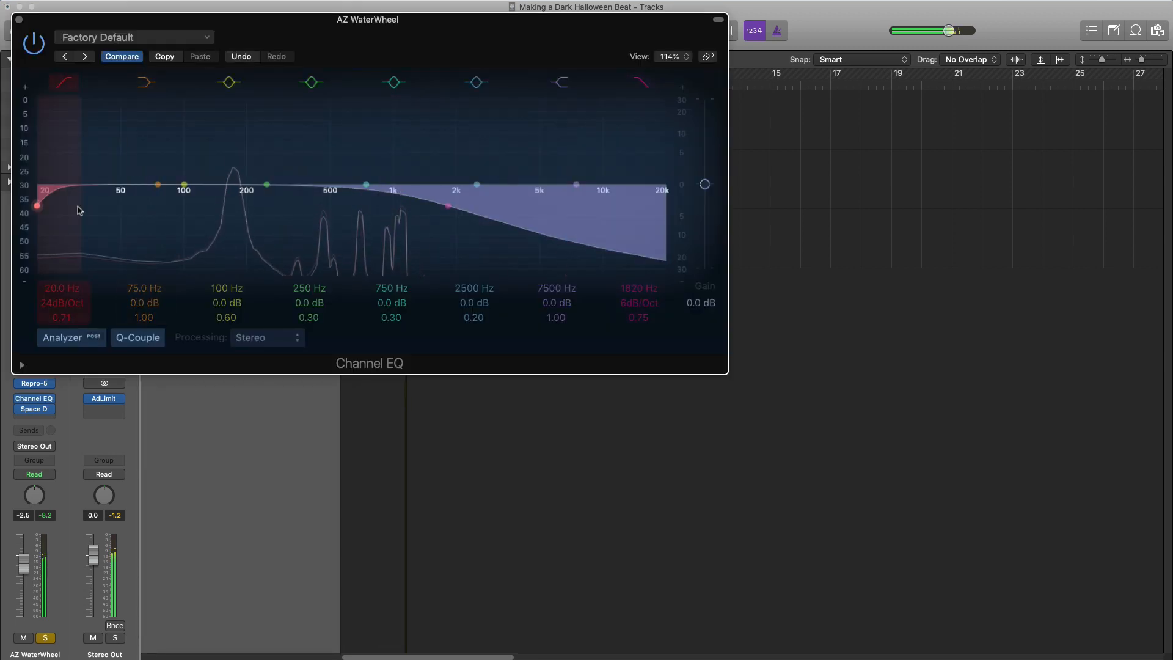
pyautogui.moveTo(78, 210); pyautogui.dragTo(290, 192)
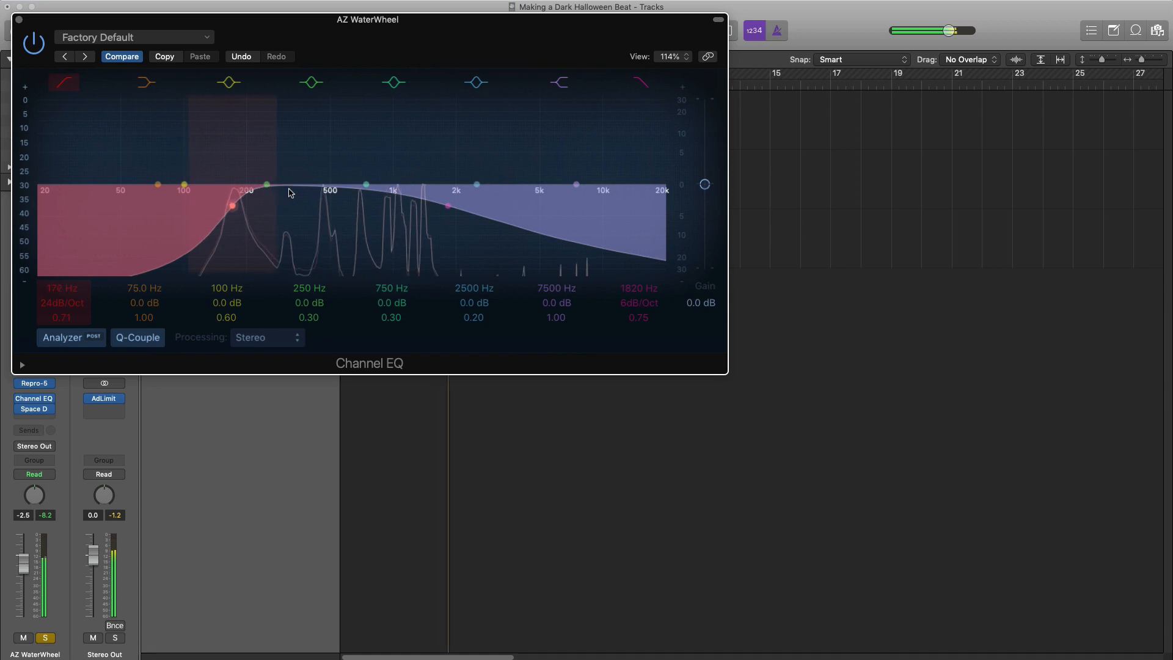
pyautogui.click(19, 19)
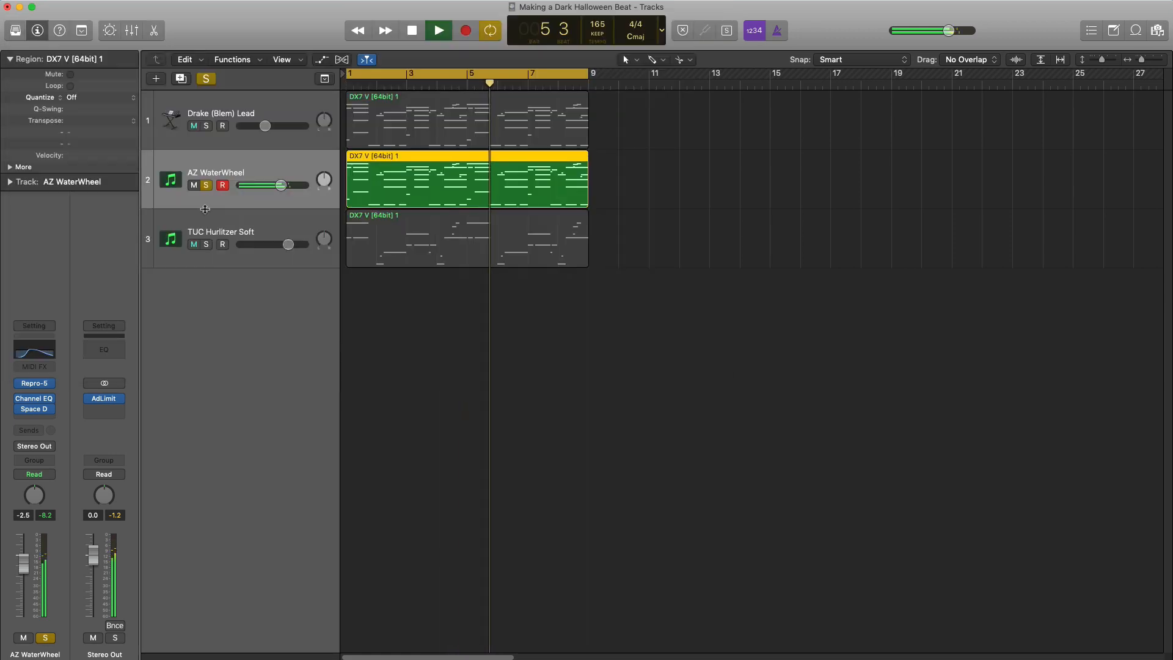
pyautogui.click(207, 186)
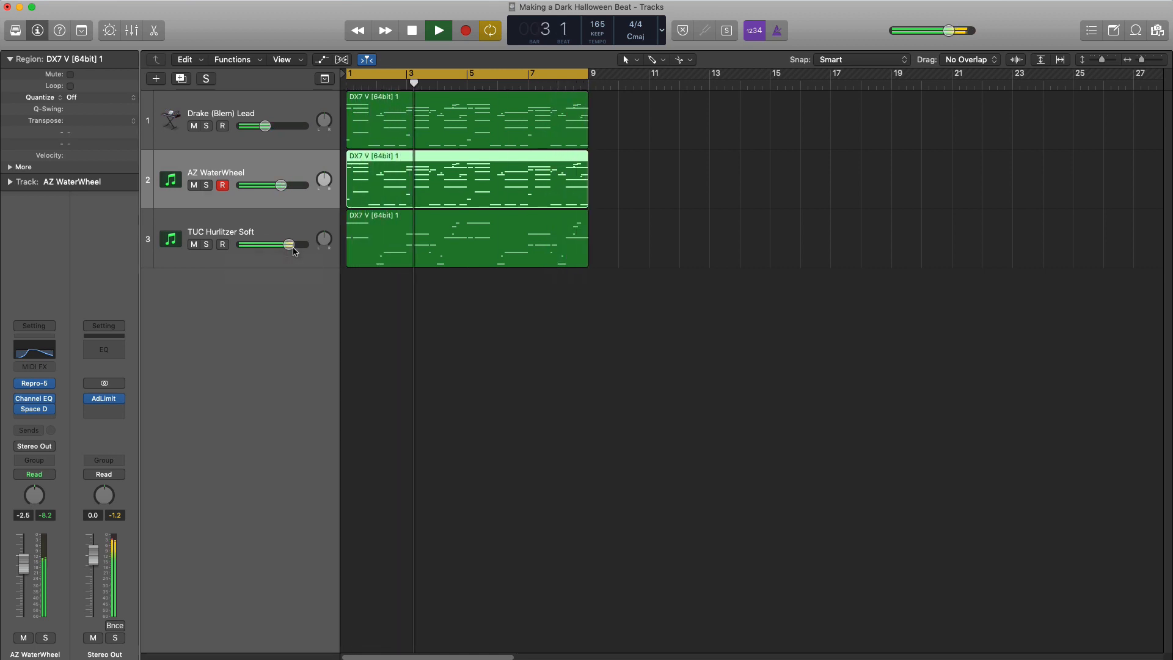
# Stop playback, add a new software instrument track with the EXS24 sampler, and load the project's drum kit instrument into it
pyautogui.press('space')
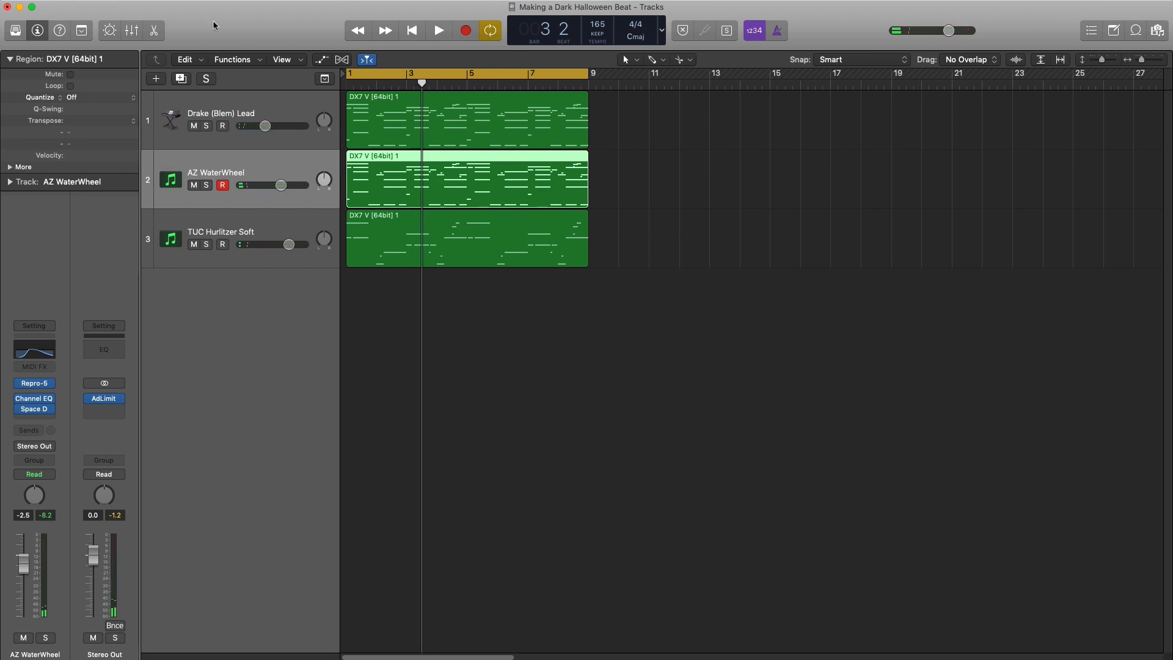
pyautogui.click(157, 78)
pyautogui.press('Return')
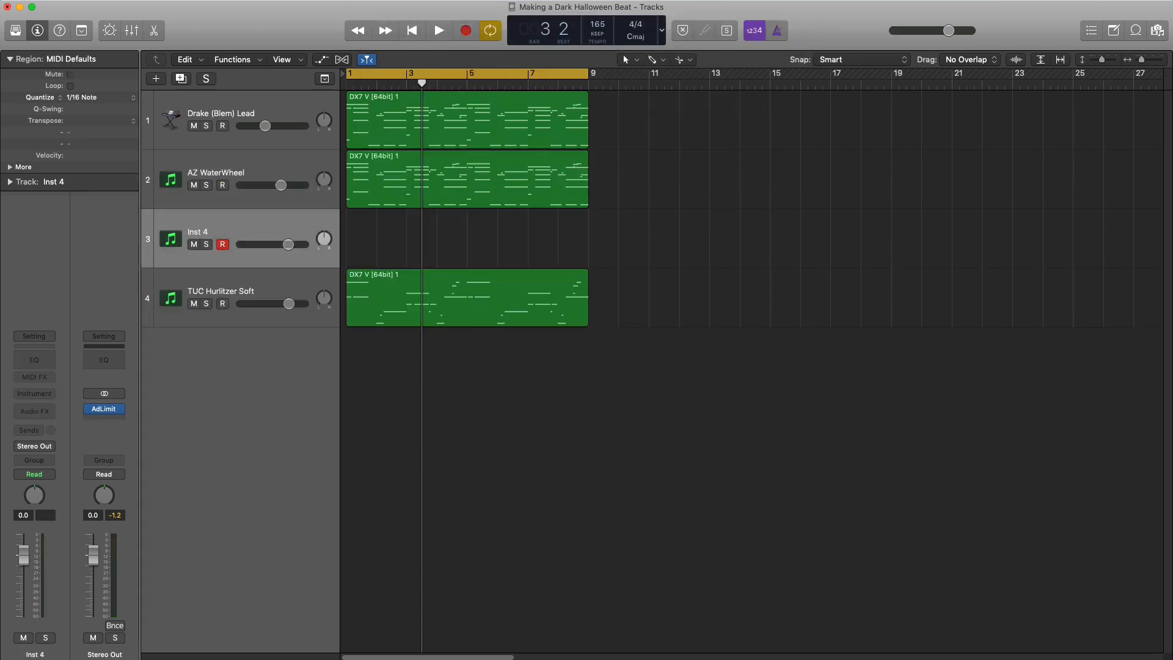
pyautogui.click(51, 394)
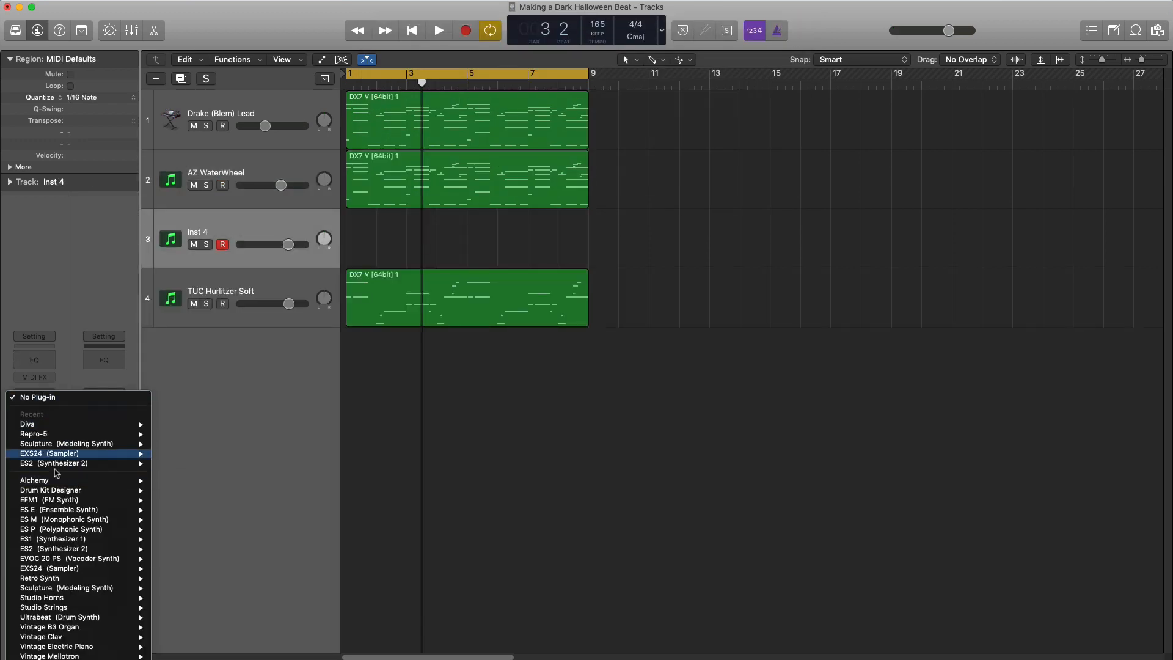
pyautogui.click(183, 454)
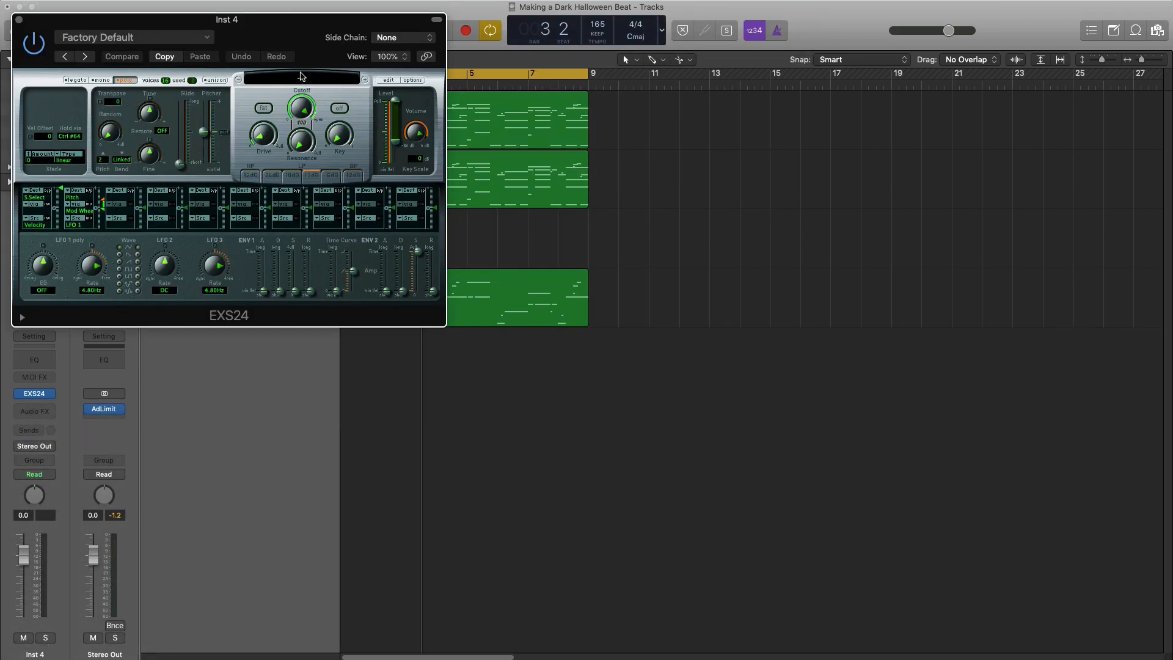
pyautogui.click(301, 76)
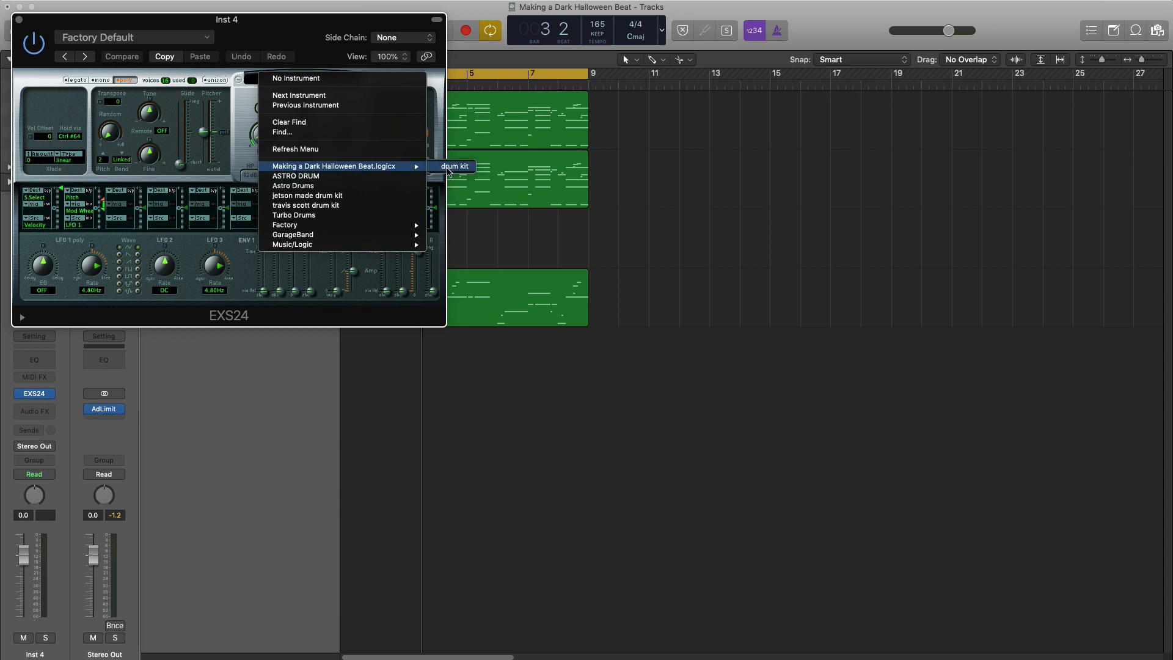
pyautogui.click(452, 166)
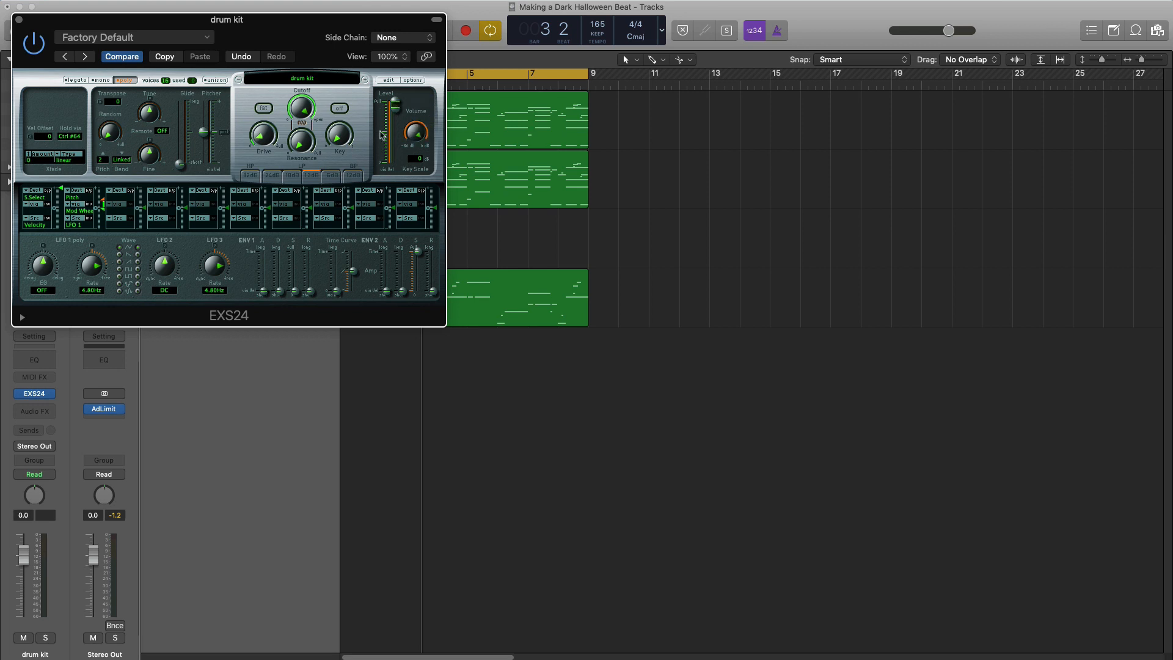
pyautogui.click(19, 20)
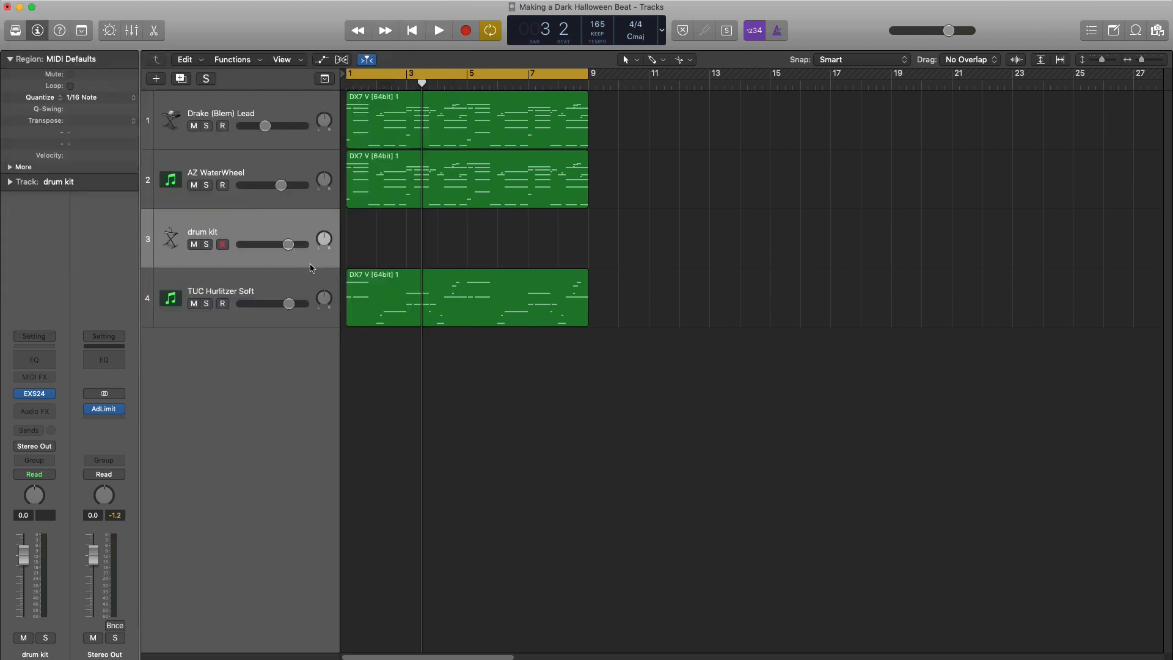
# Move the drum kit track below TUC Hurlitzer Soft and create an eight-bar region with a C#3 note on beat 3 of every bar
pyautogui.moveTo(301, 244); pyautogui.dragTo(583, 312)
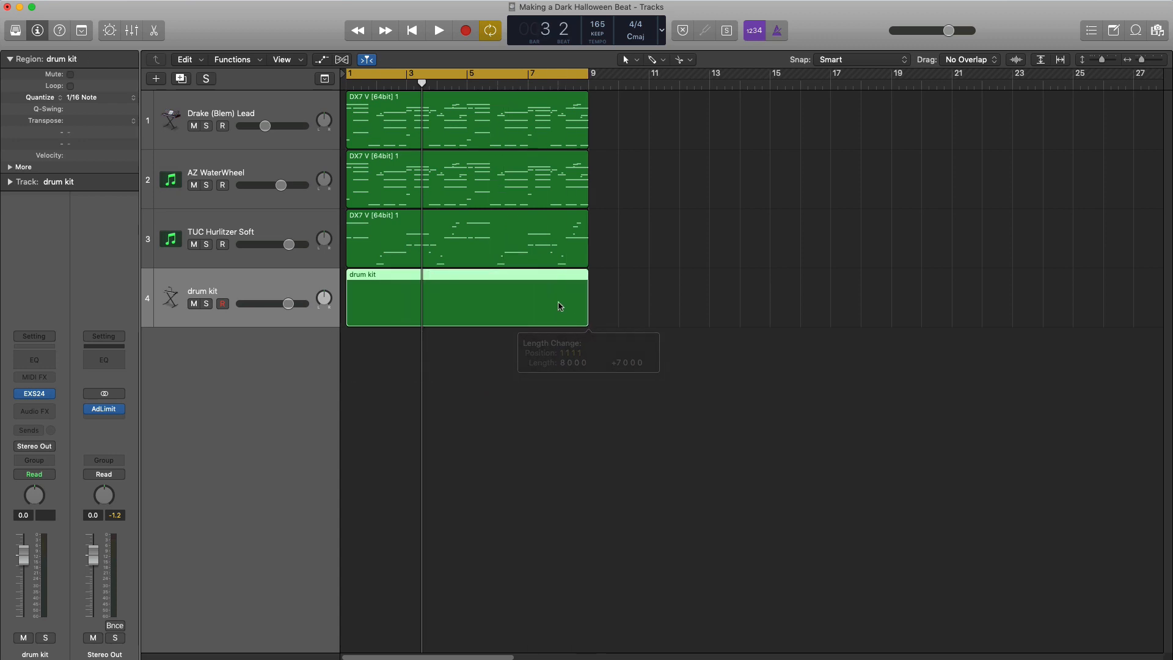
pyautogui.doubleClick(561, 306)
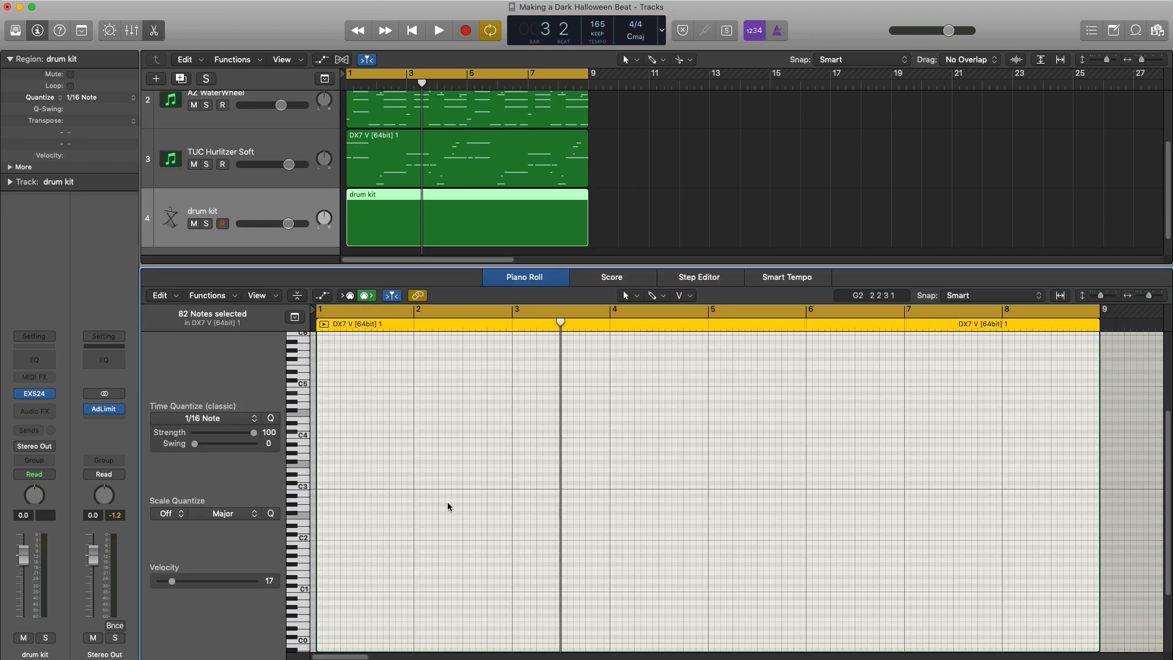
pyautogui.click(370, 485)
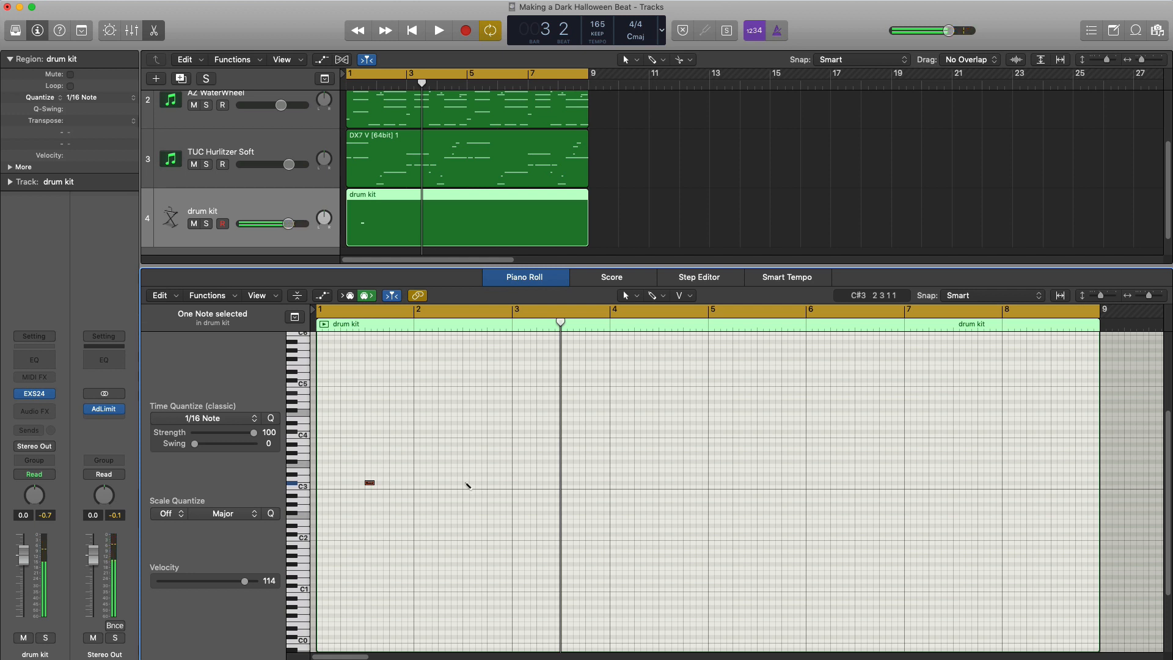
pyautogui.moveTo(449, 487); pyautogui.dragTo(366, 473)
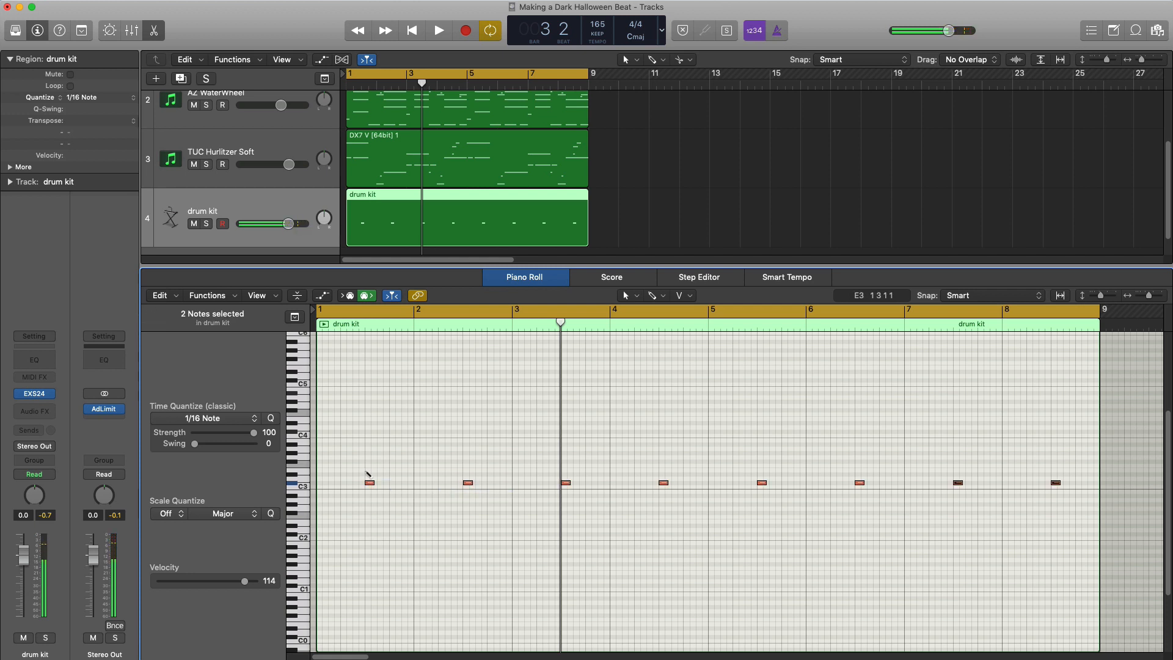
# Play the loop, lower the drum kit track's volume to -2.9 dB, and briefly check the mixer
pyautogui.press('space')
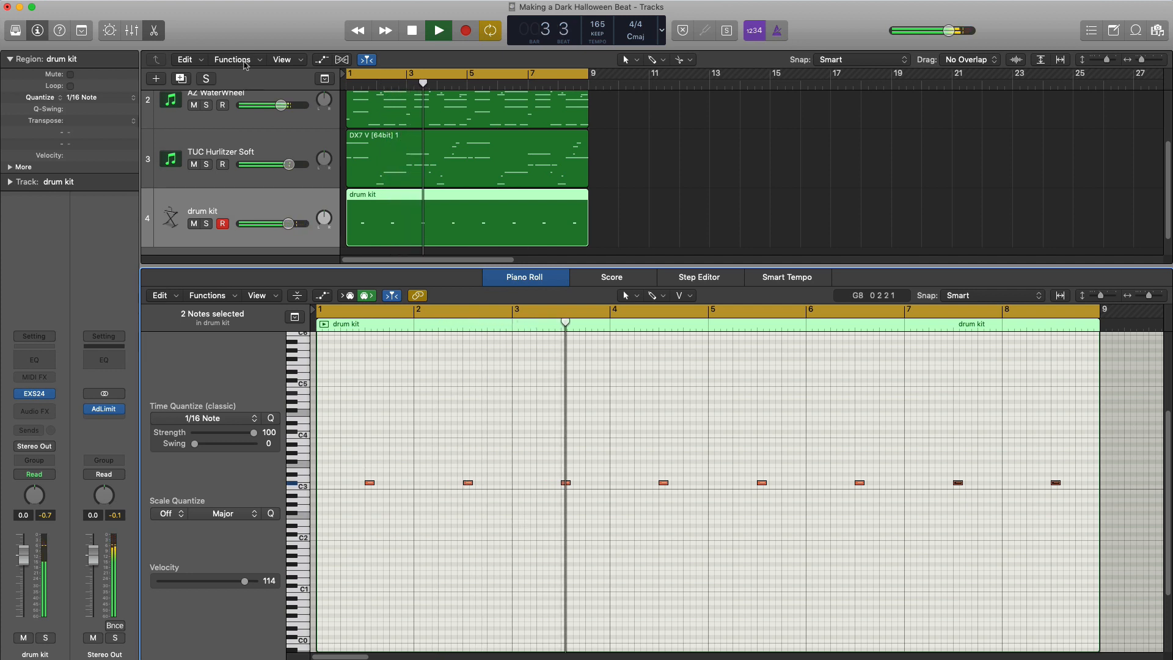
pyautogui.moveTo(287, 224); pyautogui.dragTo(280, 223)
pyautogui.press('x')
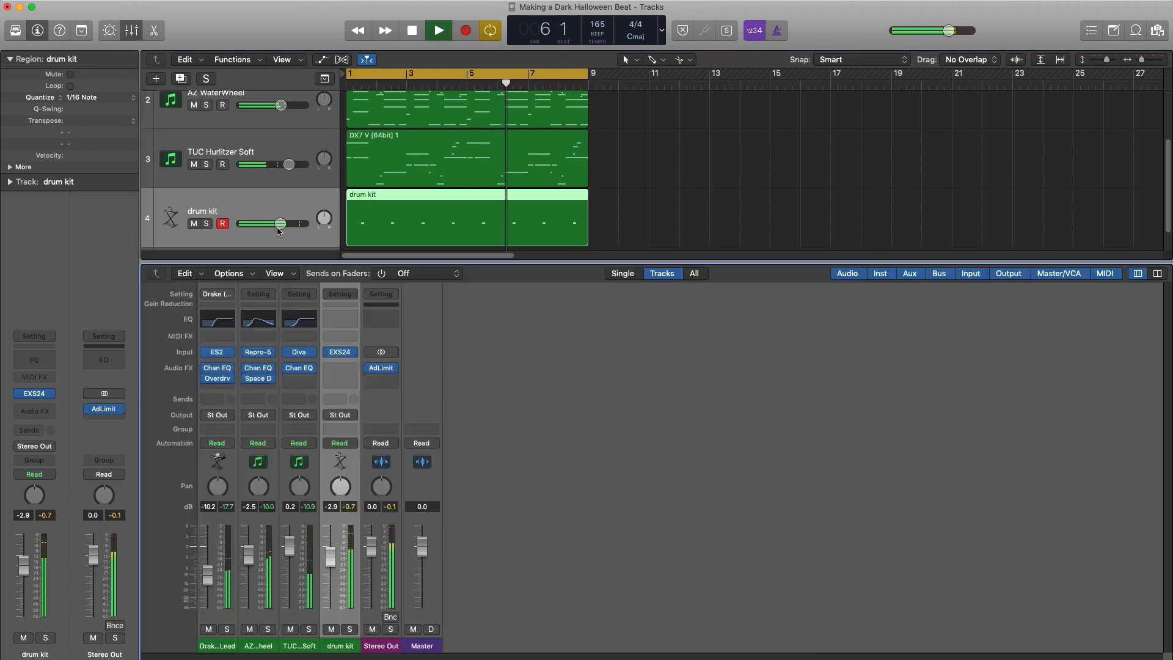
pyautogui.press('x')
# Duplicate the drum kit track with a copy of its region and move all eight copied notes up to D#3
pyautogui.press('super+d')
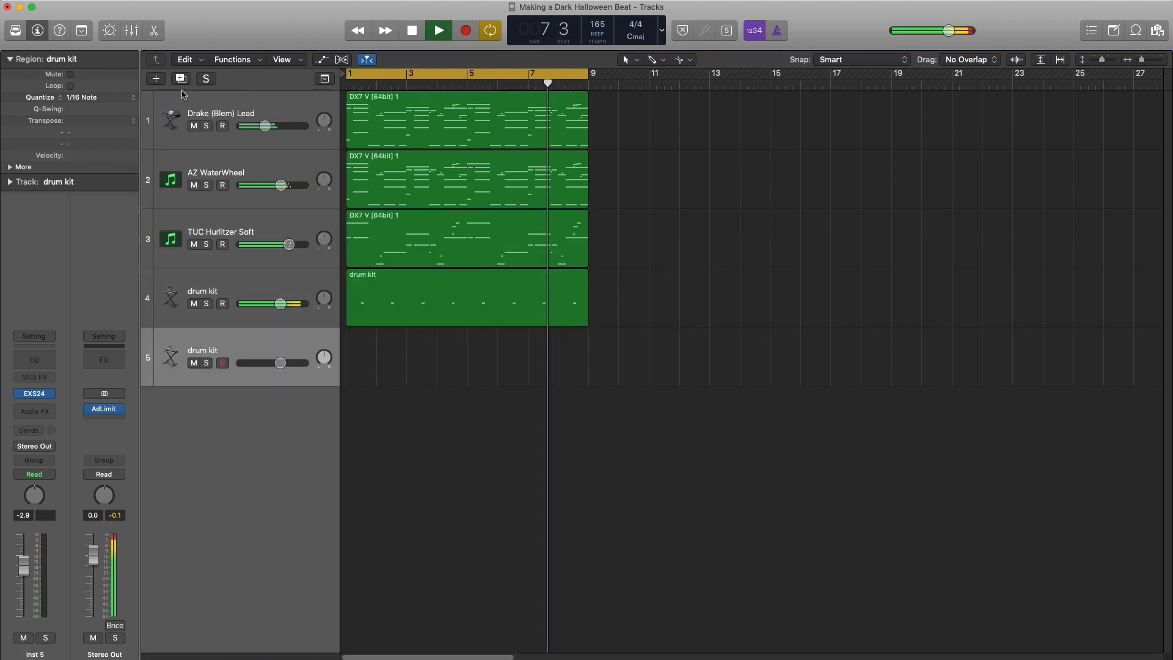
pyautogui.moveTo(404, 298); pyautogui.dragTo(403, 358)
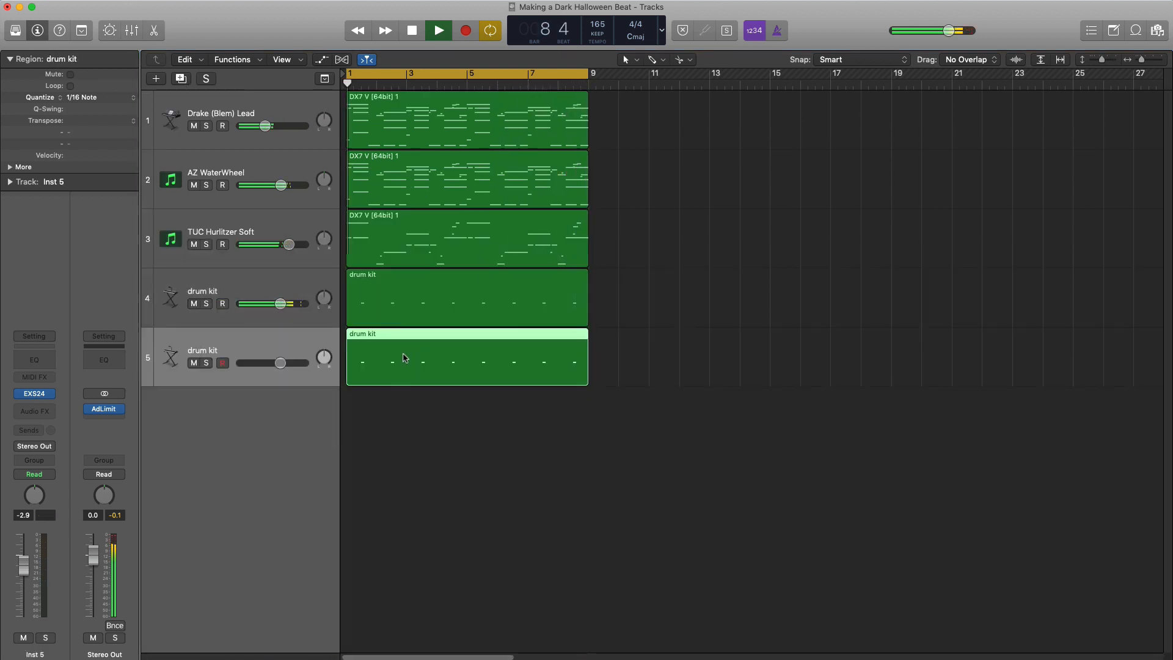
pyautogui.doubleClick(404, 358)
pyautogui.press('space')
pyautogui.moveTo(383, 474); pyautogui.dragTo(1068, 563)
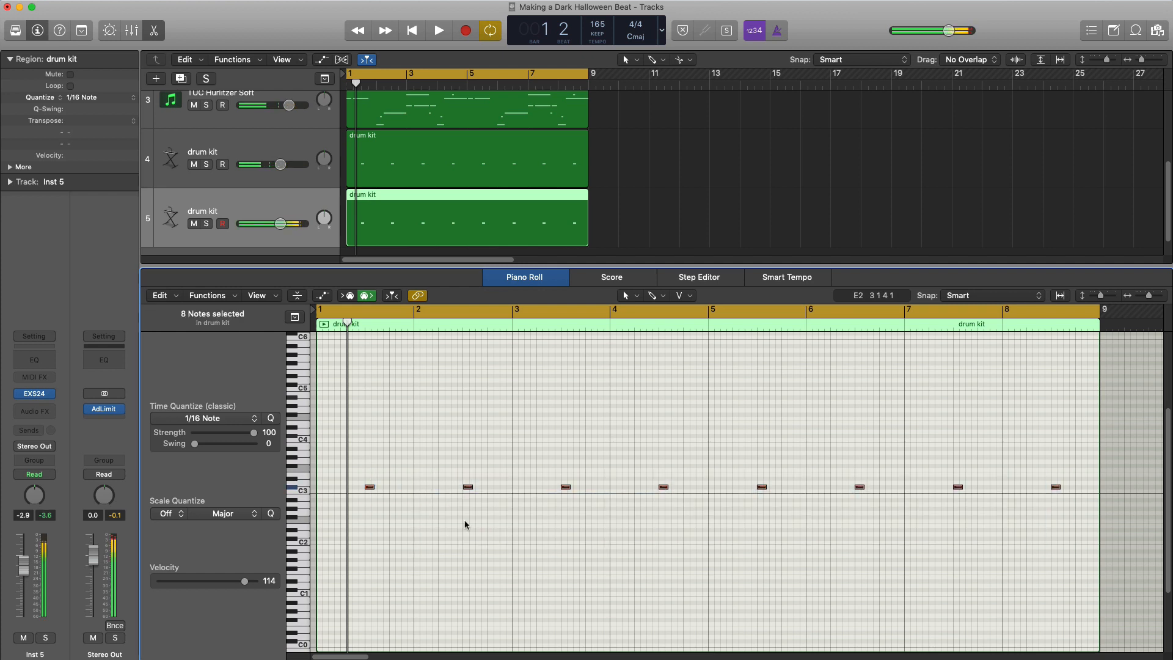
pyautogui.moveTo(370, 490); pyautogui.dragTo(371, 481)
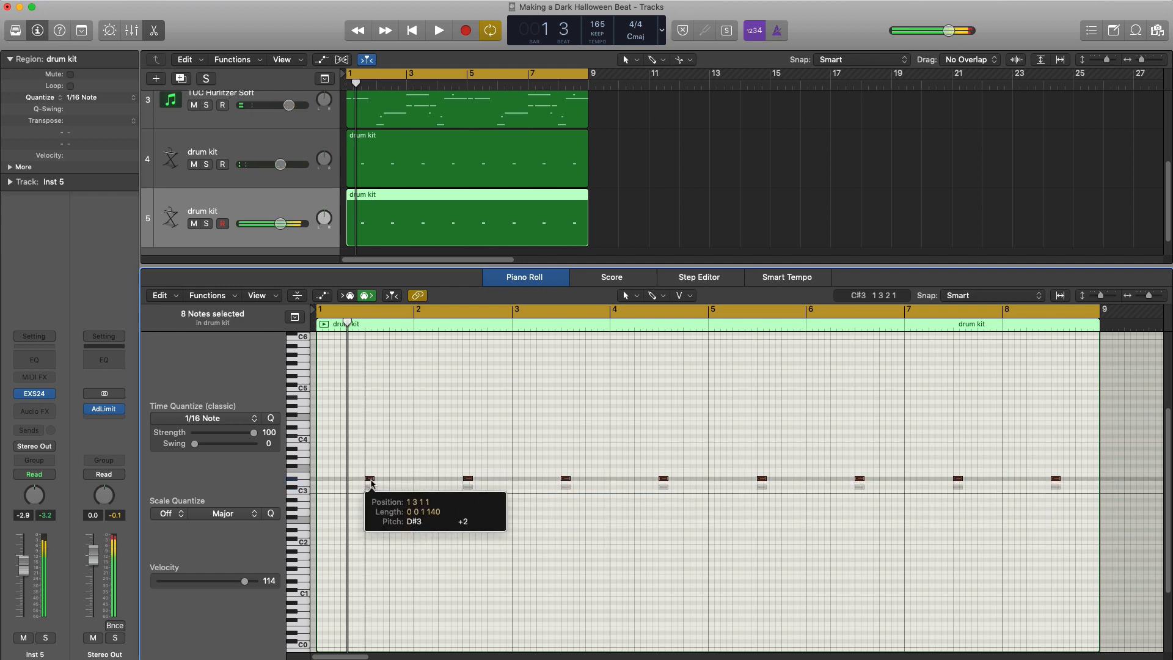
# Balance the two drum kit tracks during playback, setting the duplicate's volume to -1.8 dB and lowering the original's slightly
pyautogui.press('space')
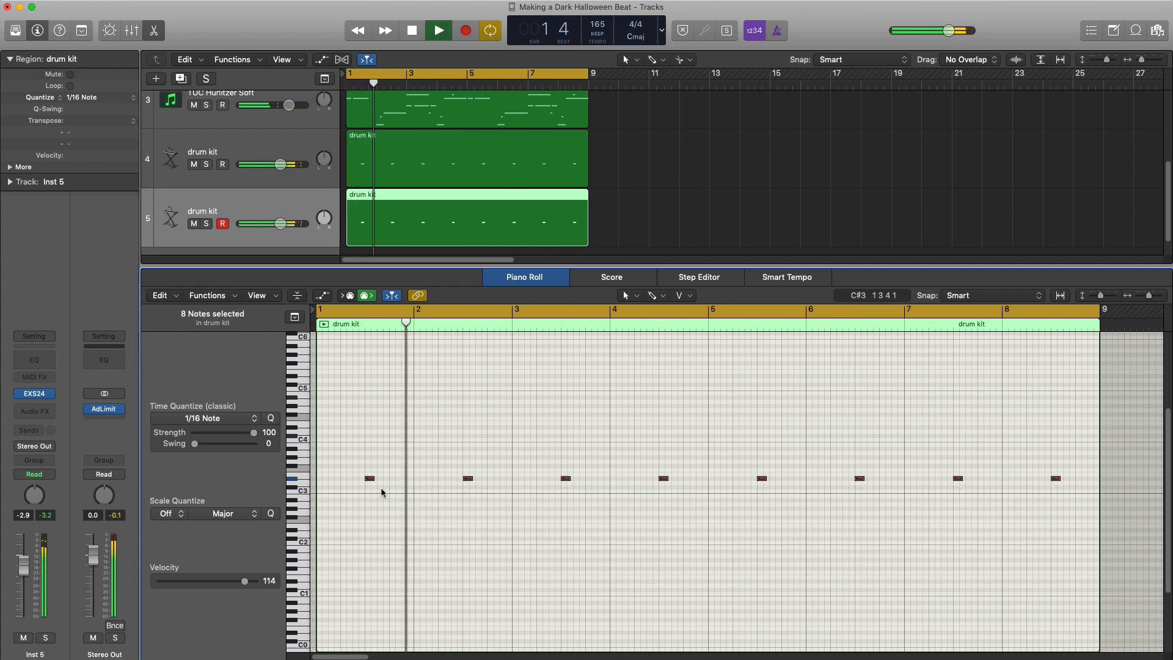
pyautogui.moveTo(273, 234); pyautogui.dragTo(269, 231)
pyautogui.moveTo(280, 166); pyautogui.dragTo(278, 167)
pyautogui.moveTo(269, 224); pyautogui.dragTo(285, 223)
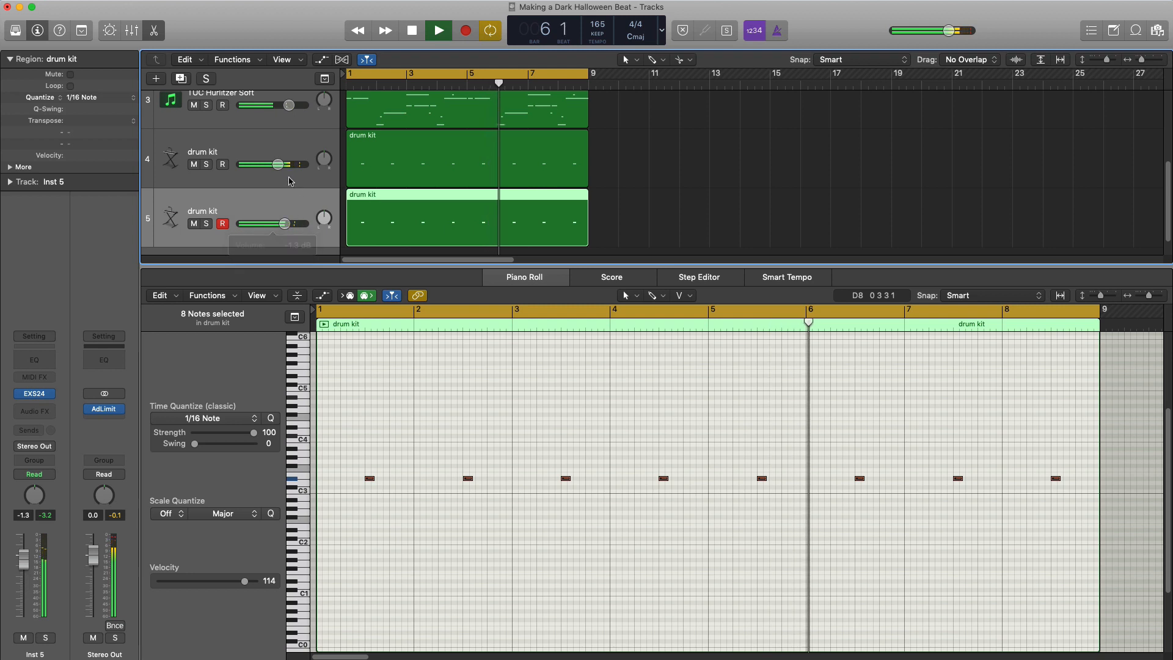
pyautogui.moveTo(279, 164); pyautogui.dragTo(278, 165)
pyautogui.moveTo(290, 233); pyautogui.dragTo(289, 233)
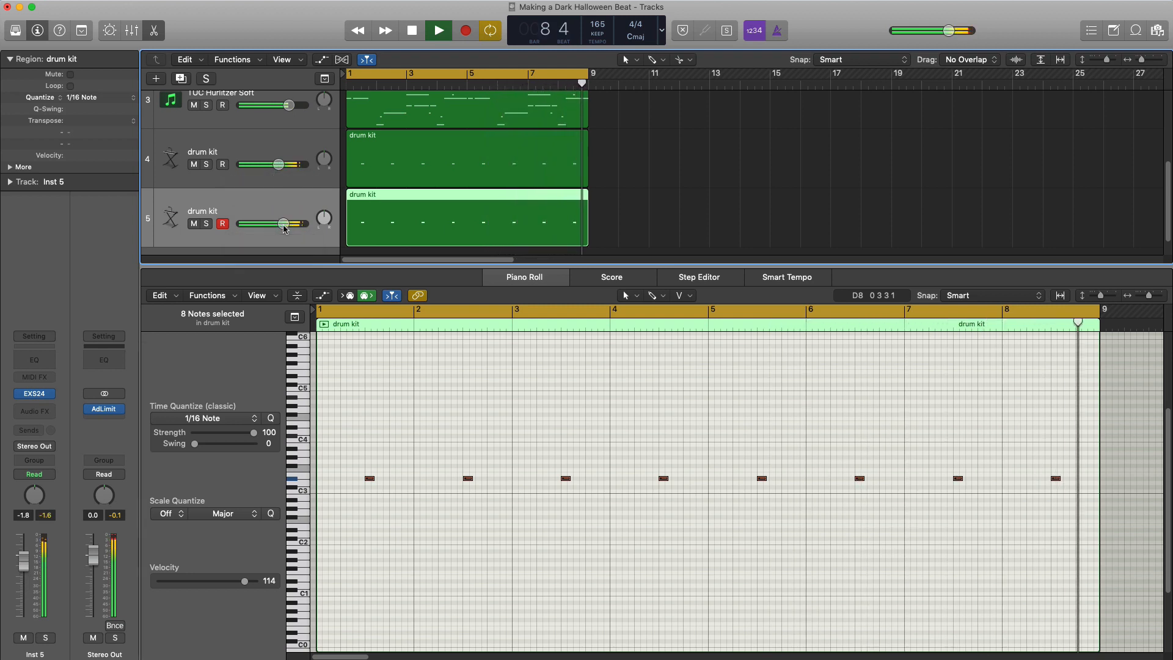
# Add a stereo Space Designer reverb to the duplicate drum kit track with the 1.8s_Large & Brite impulse response and wet level at -29.0 dB
pyautogui.press('space')
pyautogui.click(35, 412)
pyautogui.moveTo(46, 452)
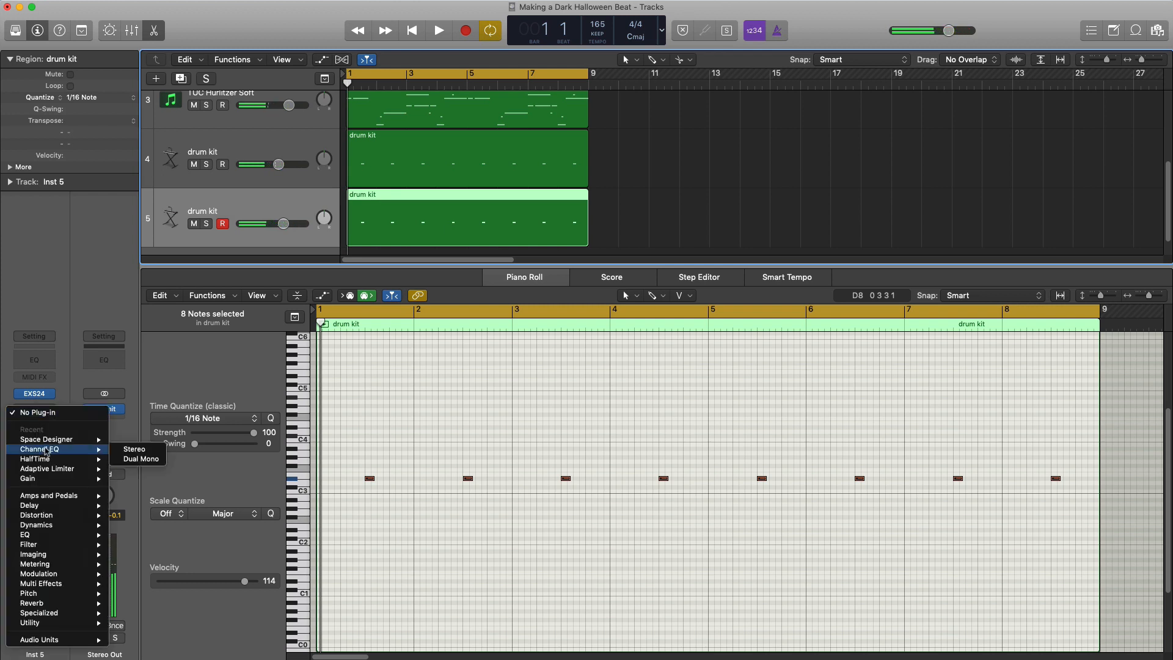
pyautogui.click(143, 441)
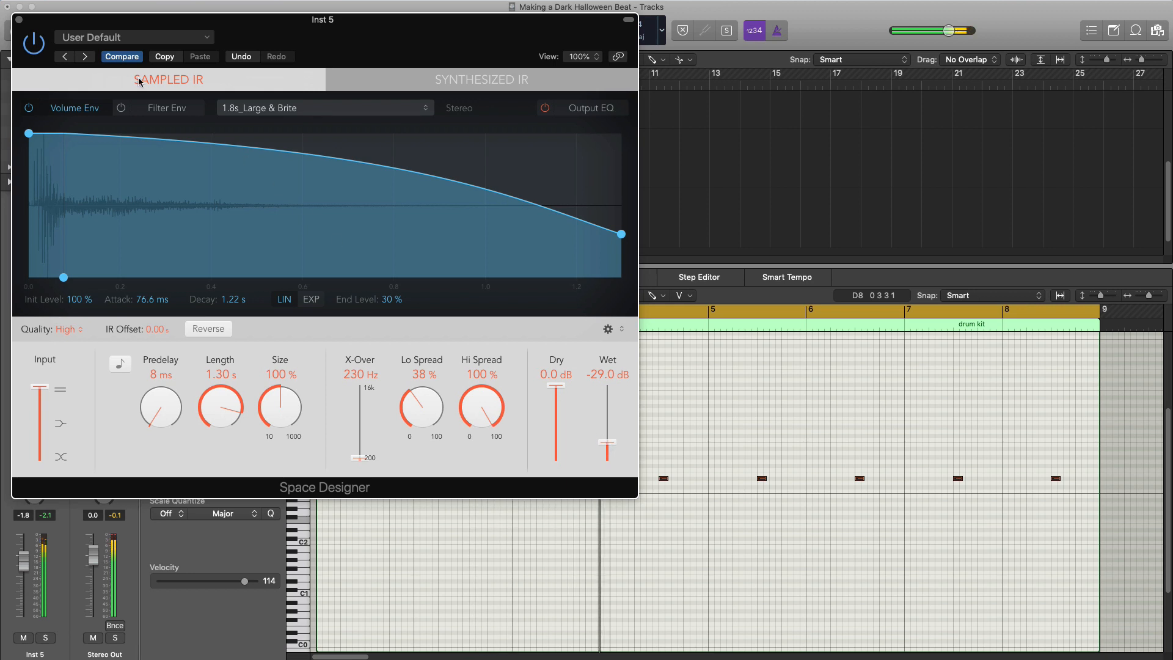
pyautogui.click(18, 20)
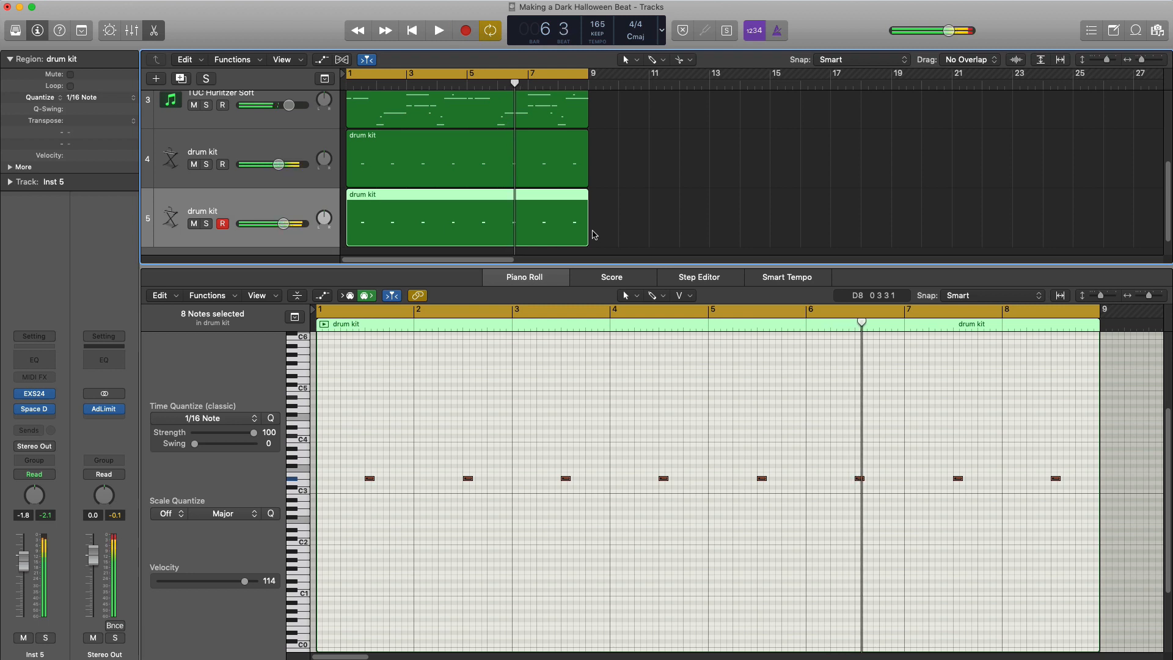
# Add an extra D#3 hit on the eighth note after beat 4 in bars 1 and 4 of the duplicate drum kit region
pyautogui.keyDown('super'); pyautogui.click(407, 478); pyautogui.keyUp('super')
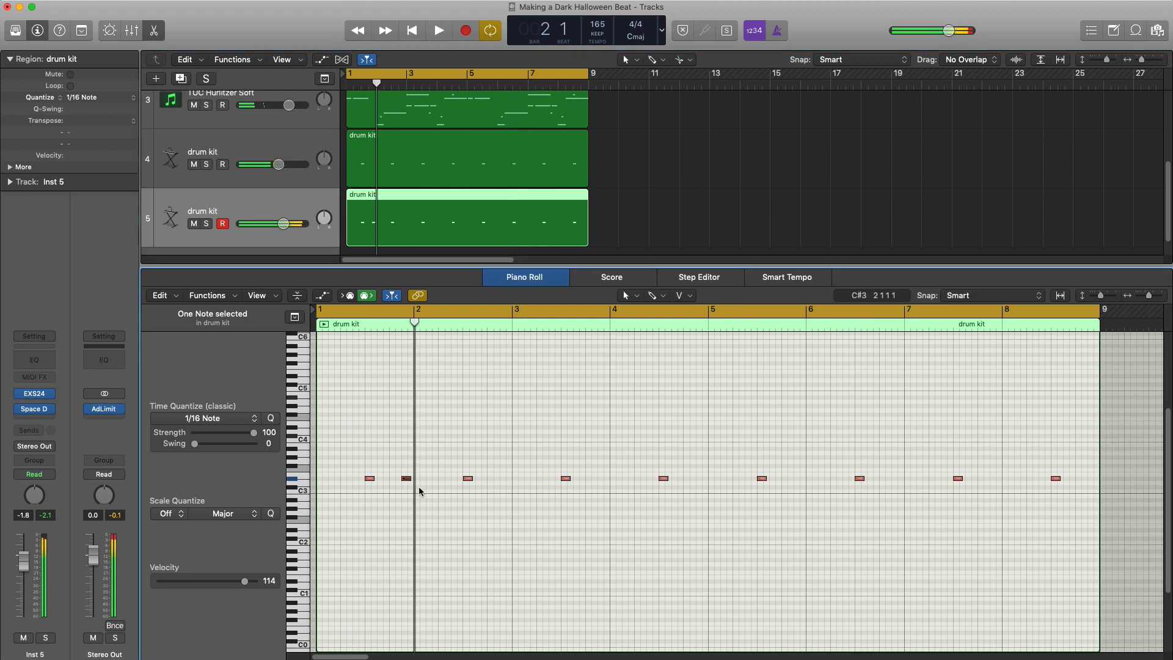
pyautogui.press('space')
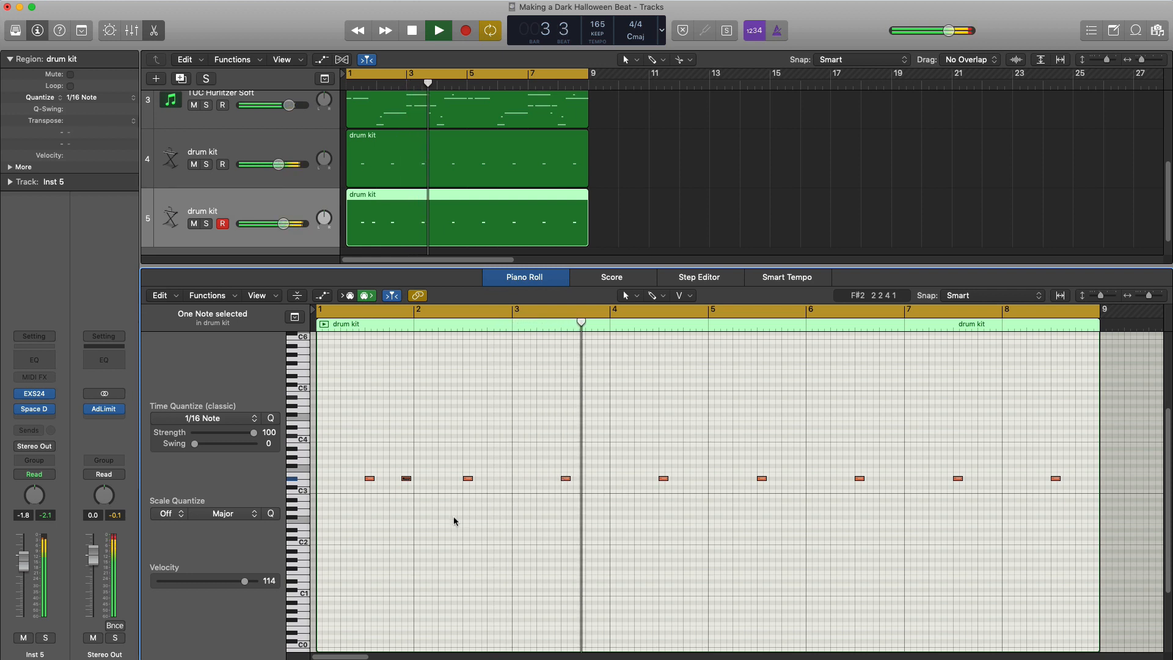
pyautogui.keyDown('super'); pyautogui.click(701, 479); pyautogui.keyUp('super')
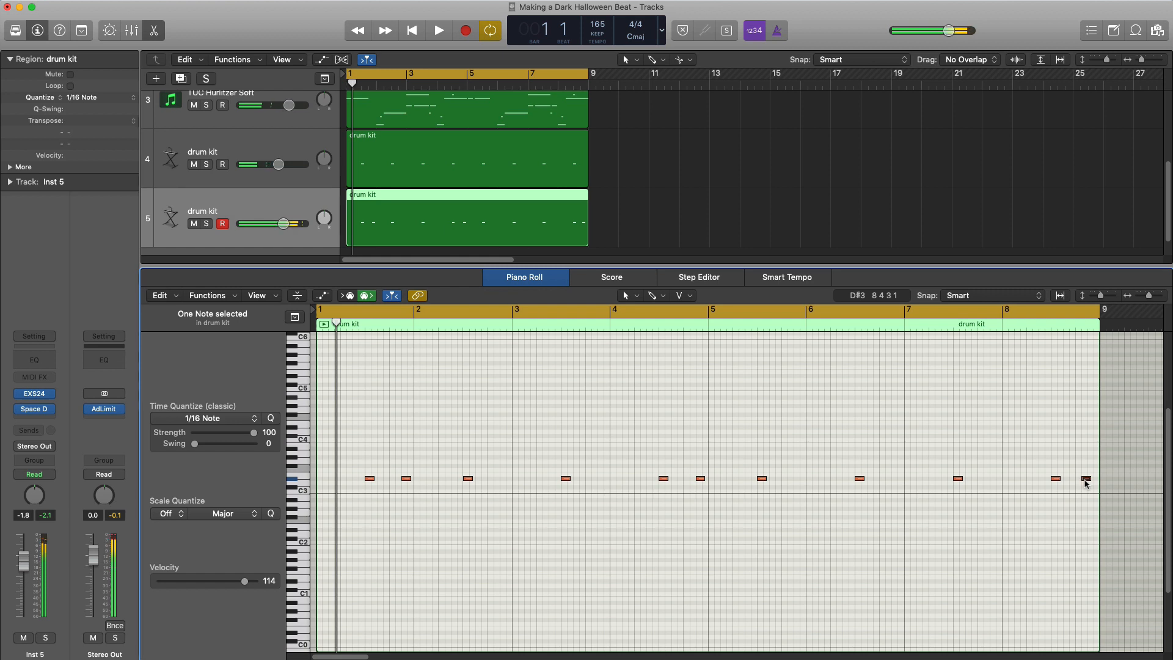
# Build a three-note D#3 roll of sixteenths at the end of bar 8, shift it to start on beat 4, and play it
pyautogui.click(1086, 480)
pyautogui.moveTo(1086, 479); pyautogui.dragTo(1094, 483)
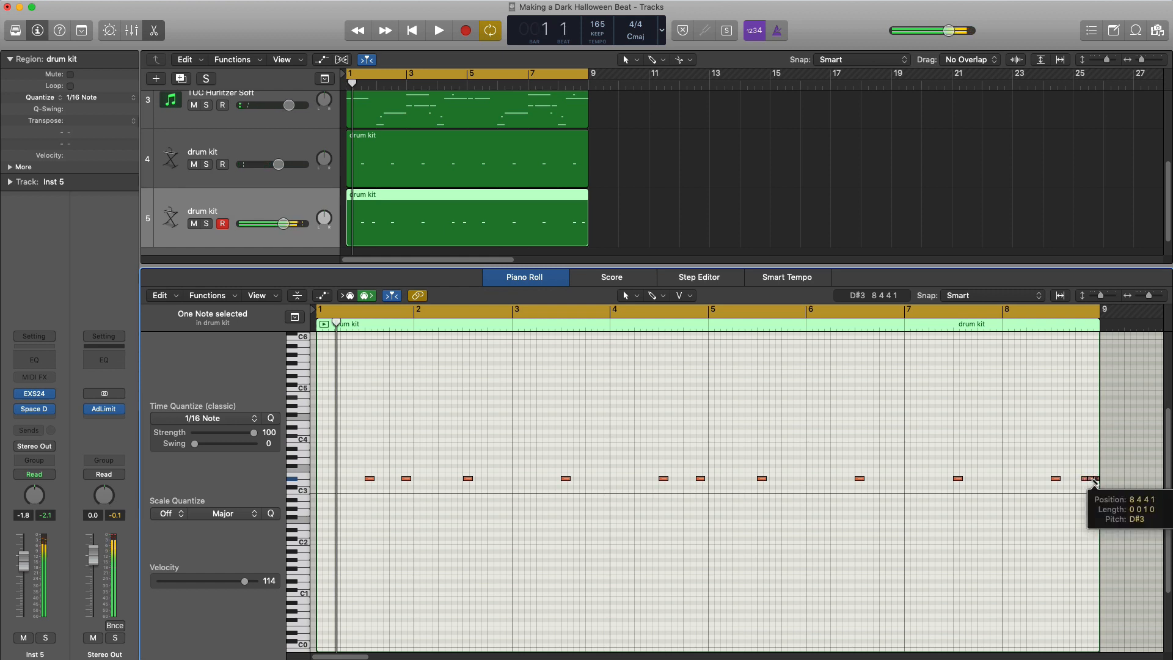
pyautogui.press('space')
pyautogui.click(896, 323)
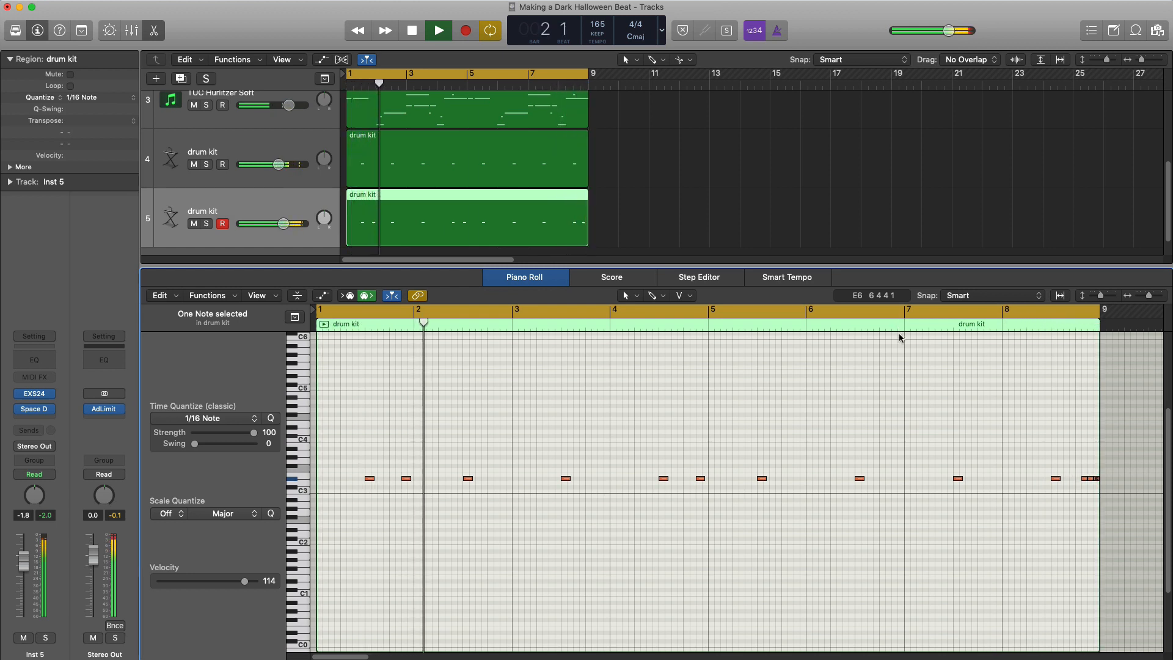
pyautogui.press('space')
pyautogui.moveTo(1094, 484); pyautogui.dragTo(1086, 484)
pyautogui.press('space')
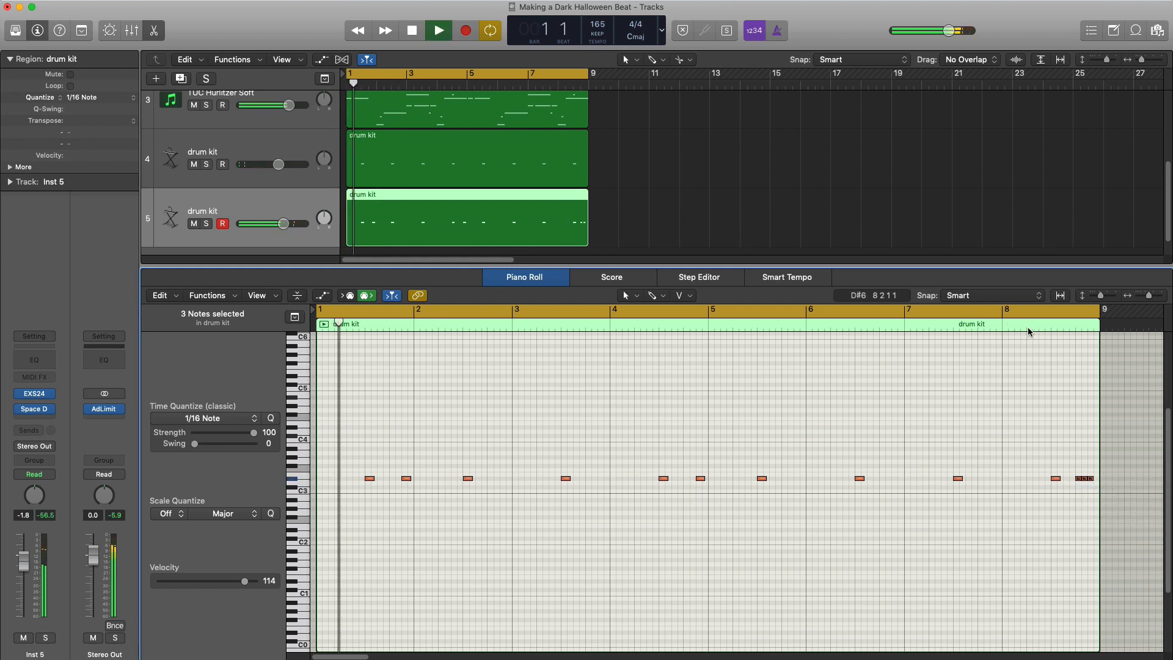
# Close the note editor and lower the duplicate drum kit track's volume to -2.0 dB
pyautogui.click(1029, 329)
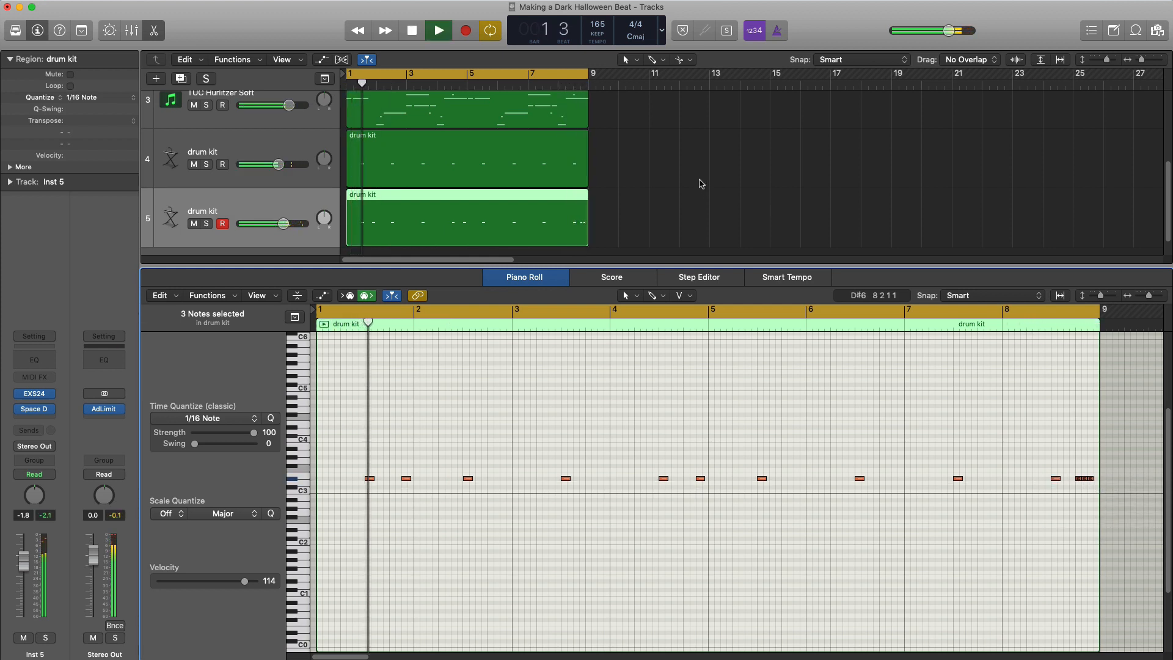
pyautogui.press('e')
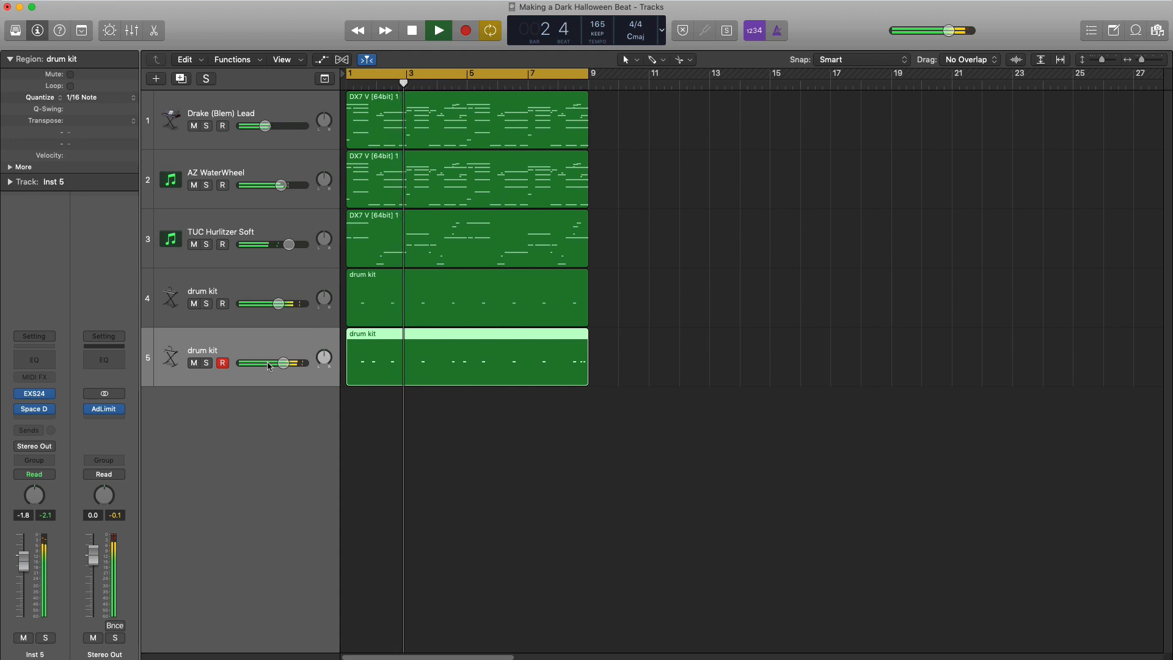
pyautogui.scroll(-1, 283, 363)
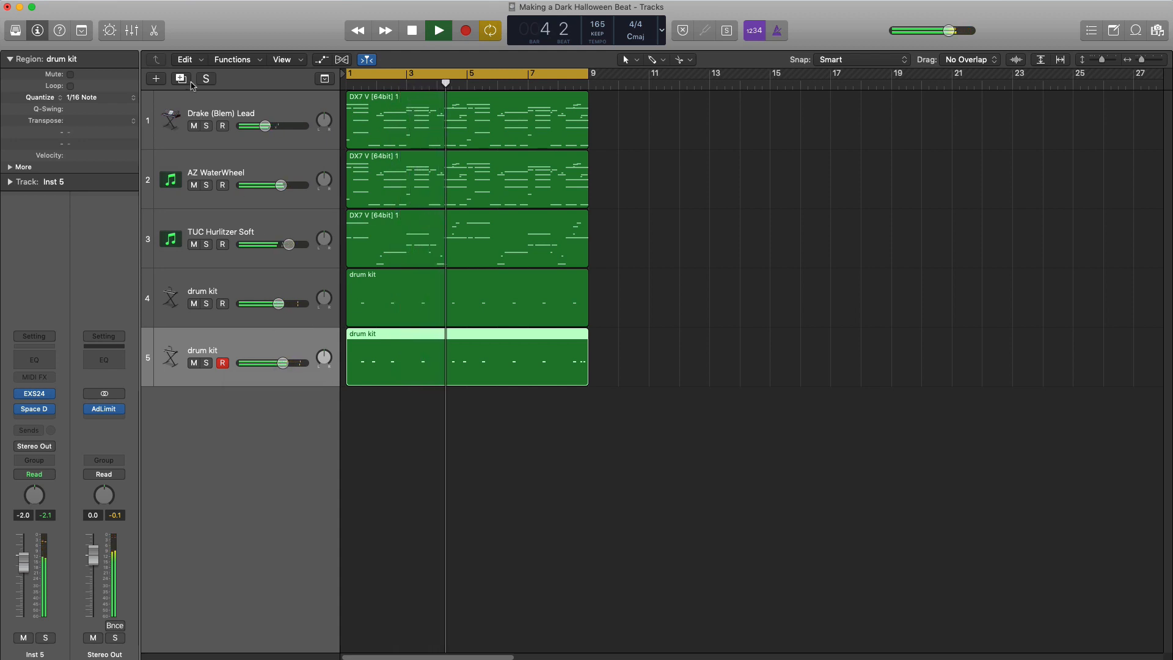
# Stop playback, create a third drum kit track with the same settings, and remove its Space Designer reverb
pyautogui.press('space')
pyautogui.press('super+d')
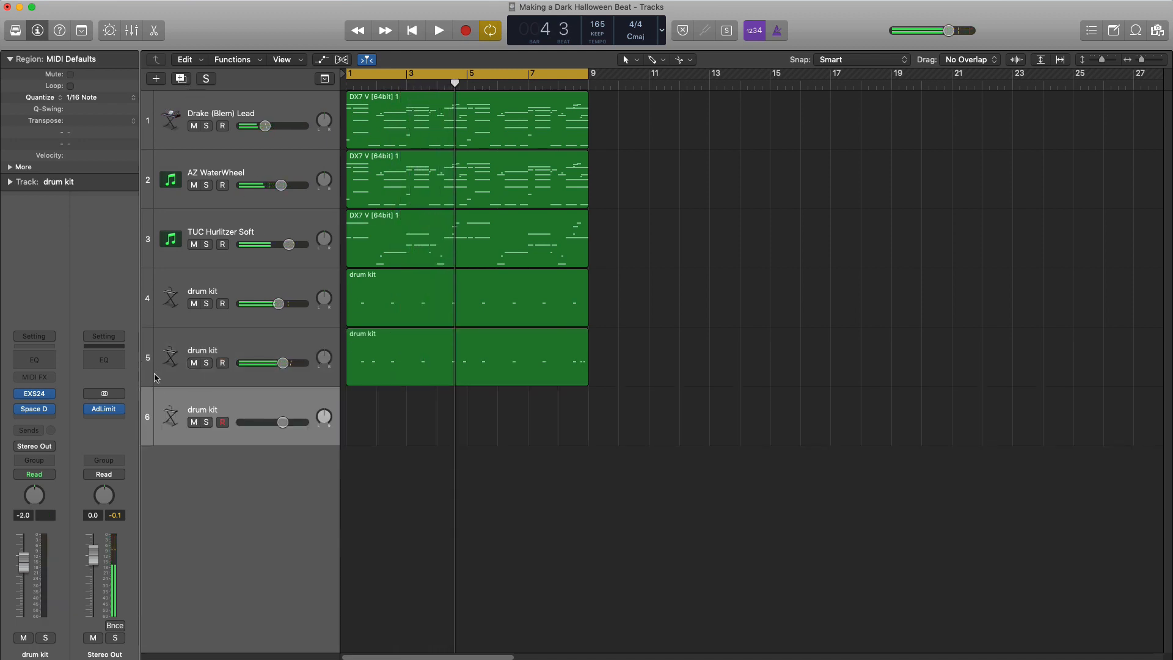
pyautogui.click(58, 421)
pyautogui.click(69, 437)
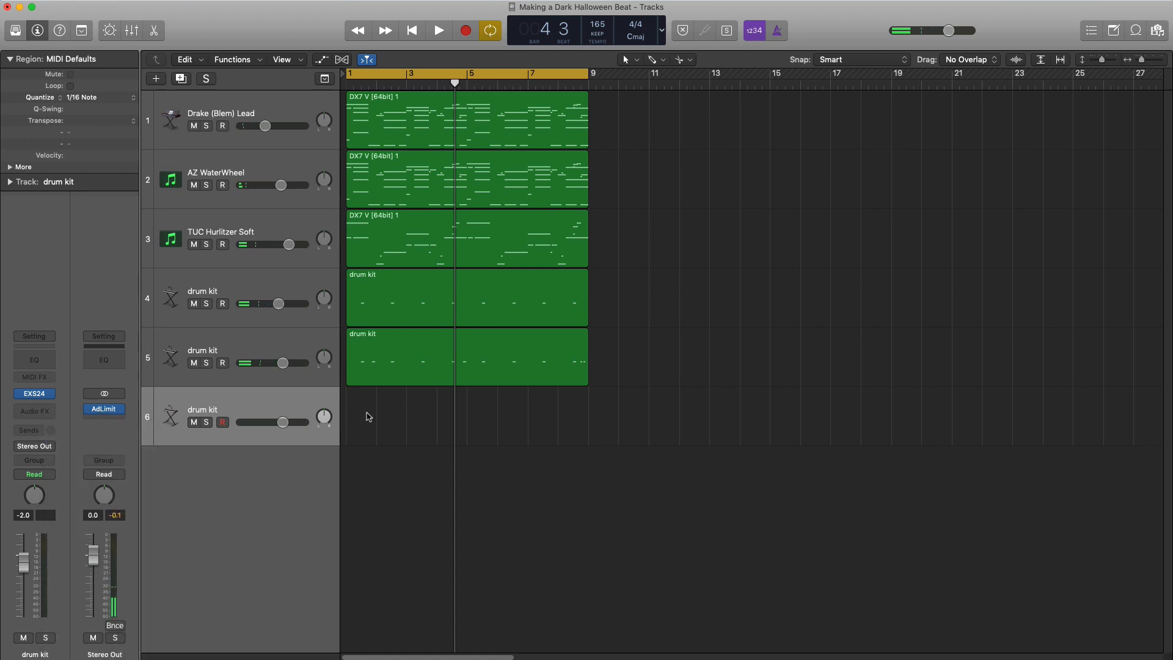
# Browse the project files to the MIDI HiHat Patterns folder inside MIDI Loops
pyautogui.click(1158, 32)
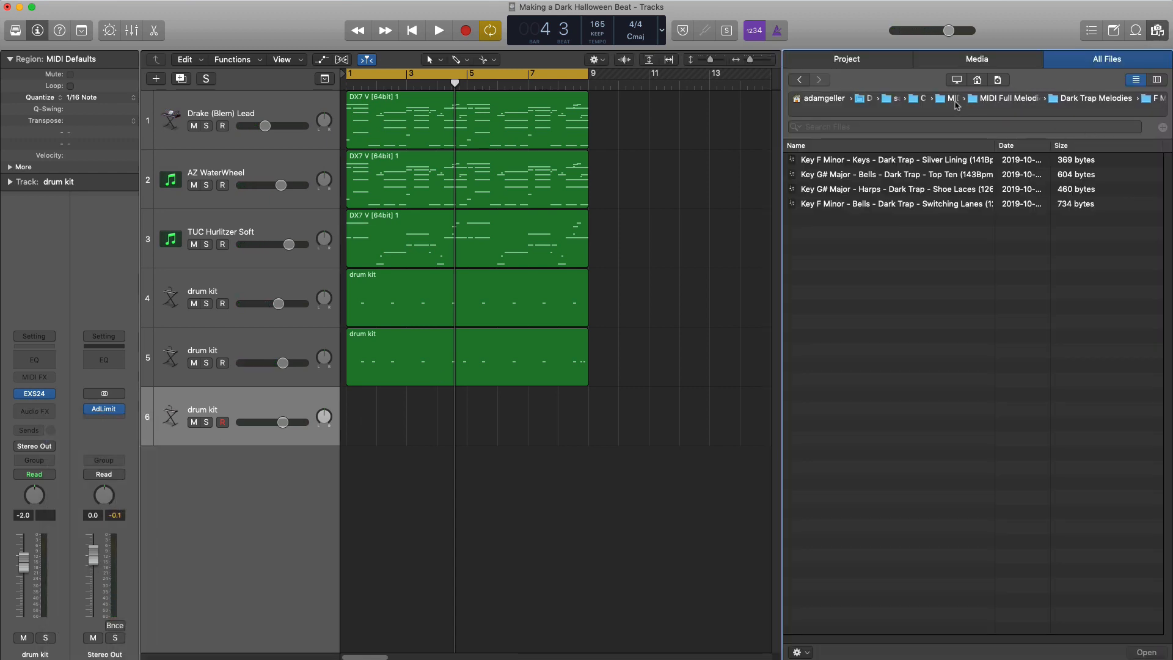
pyautogui.click(944, 100)
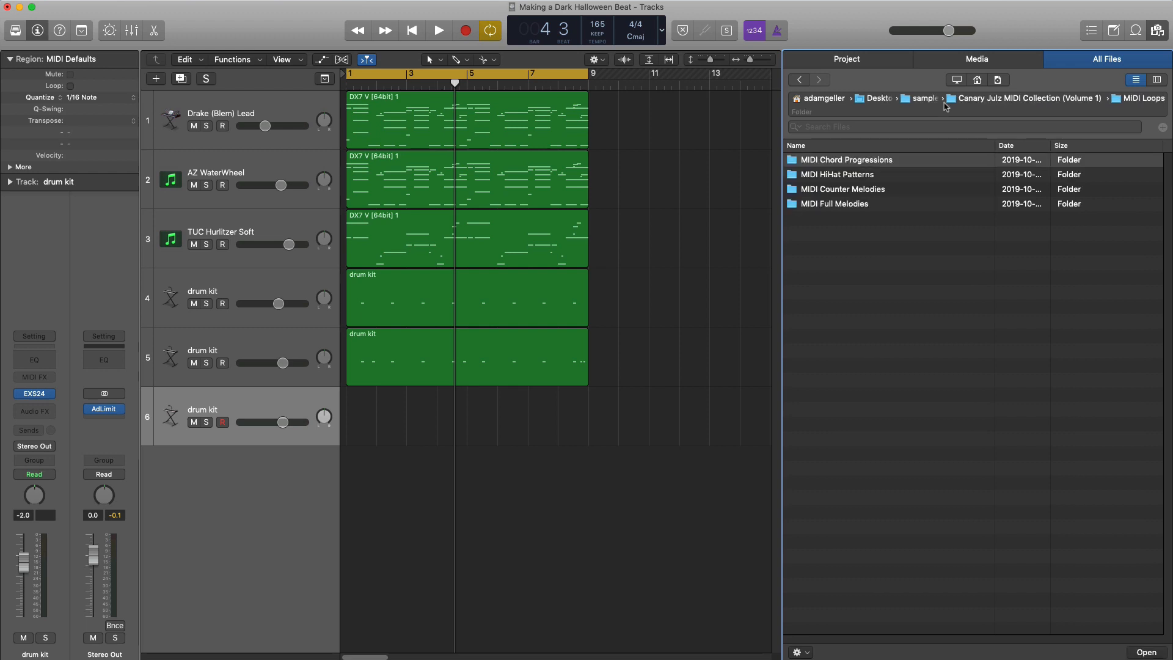
pyautogui.doubleClick(851, 175)
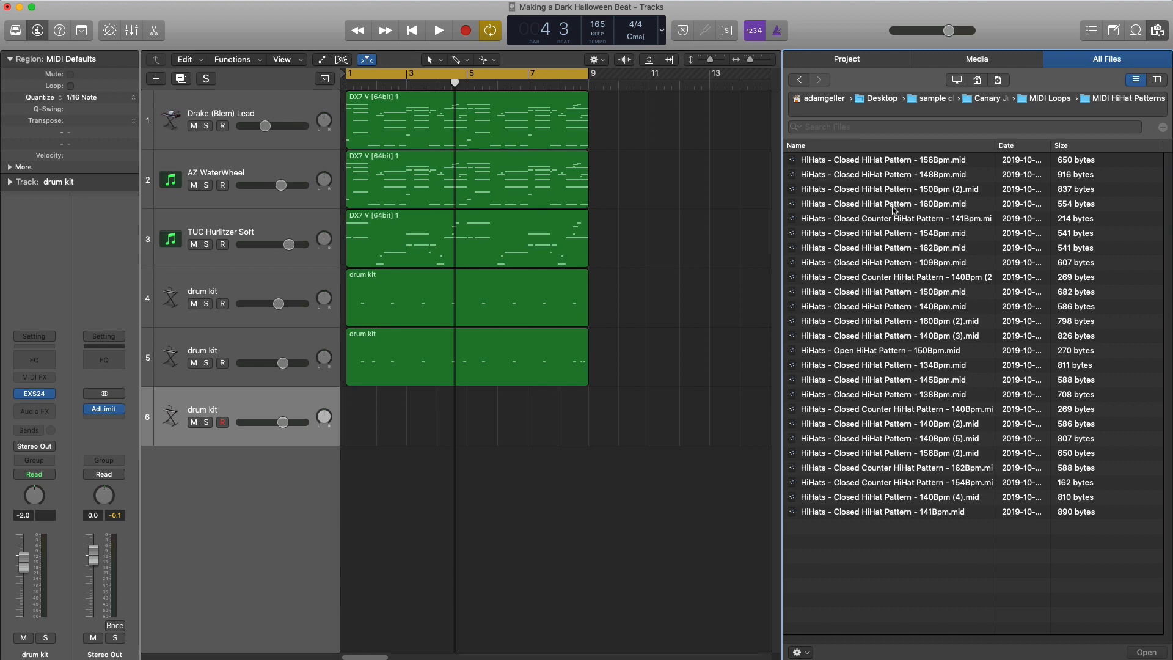
# Import a closed hi-hat MIDI pattern at bar 1 of the third drum kit track, raise all its notes one octave, and play it
pyautogui.moveTo(807, 215); pyautogui.dragTo(346, 427)
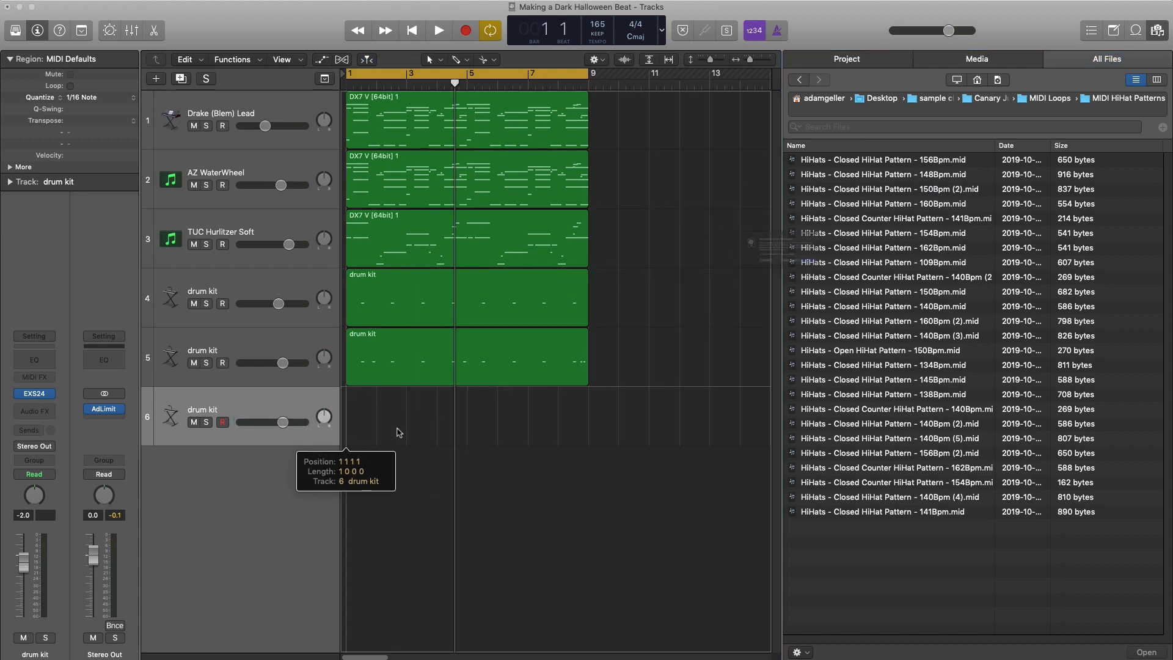
pyautogui.click(891, 297)
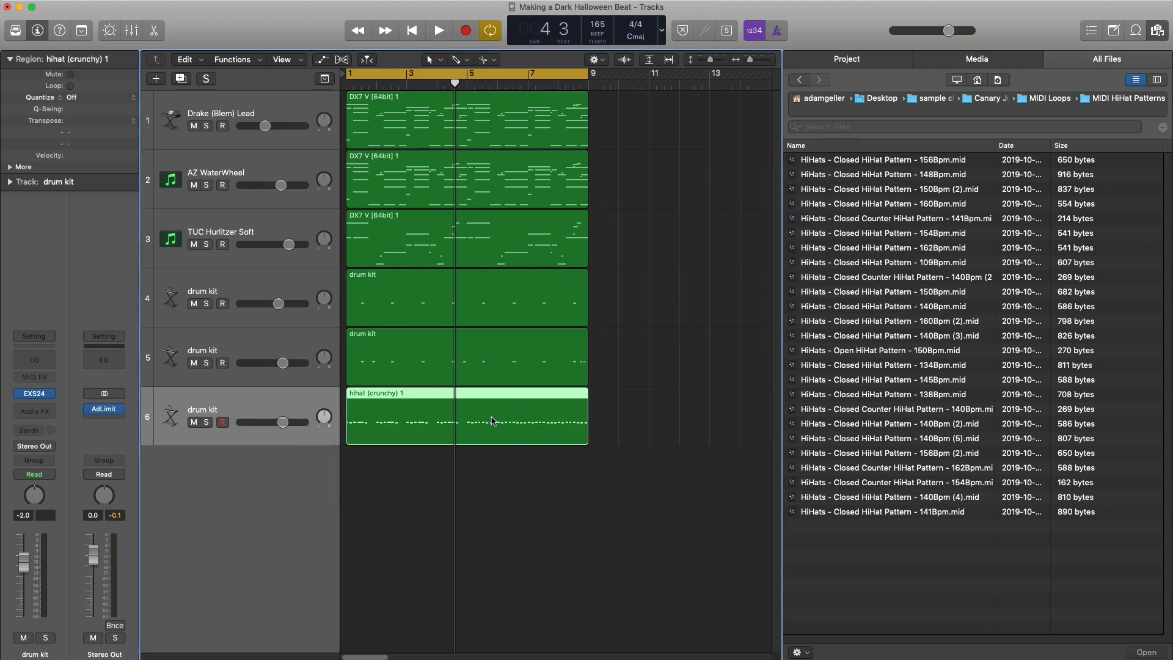
pyautogui.doubleClick(492, 419)
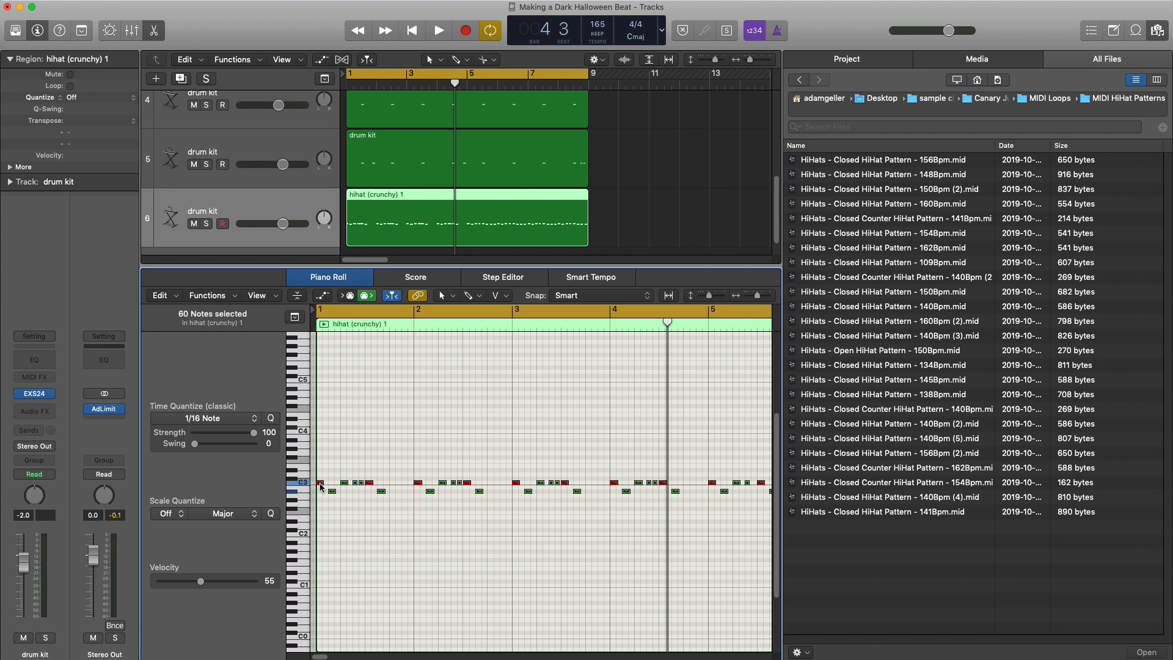
pyautogui.moveTo(321, 487); pyautogui.dragTo(321, 434)
pyautogui.press('space')
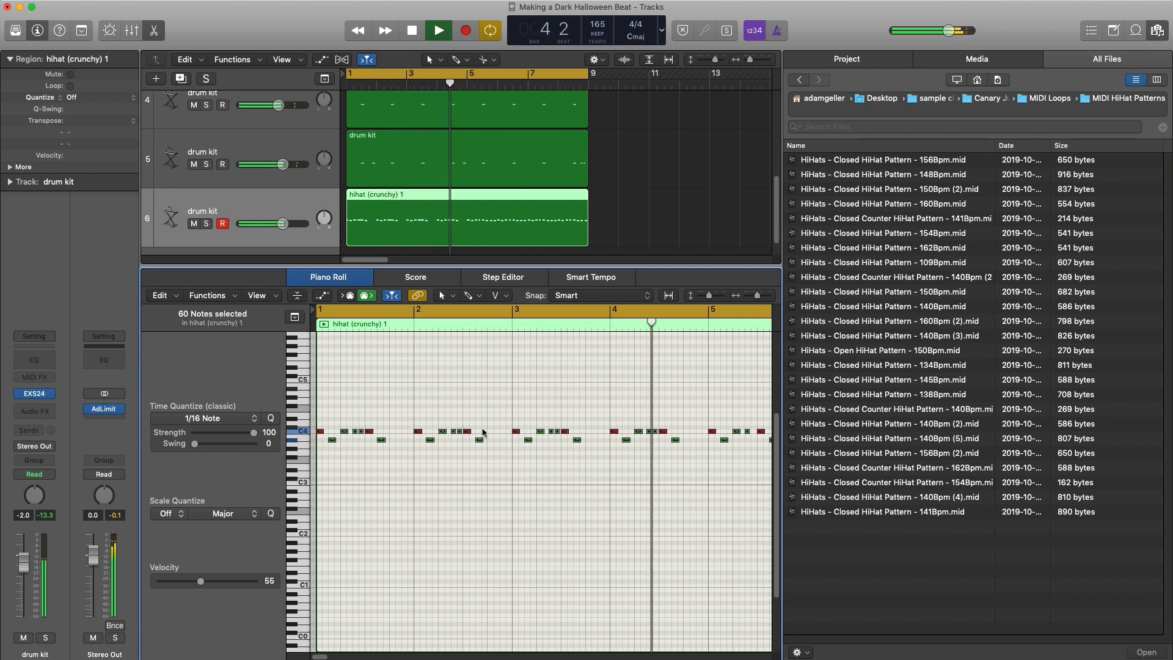
pyautogui.press('space')
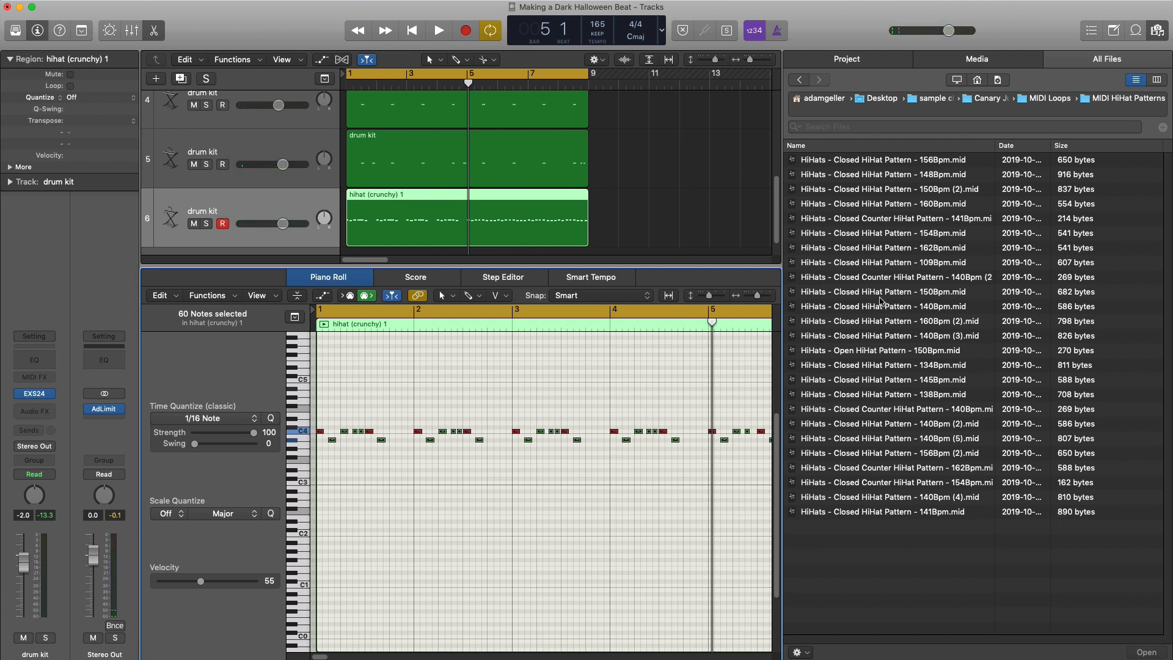
# Replace the hi-hat region with Closed Counter HiHat Pattern - 140Bpm (2) at bar 1, without importing its tempo, and play it
pyautogui.click(450, 218)
pyautogui.press('Delete')
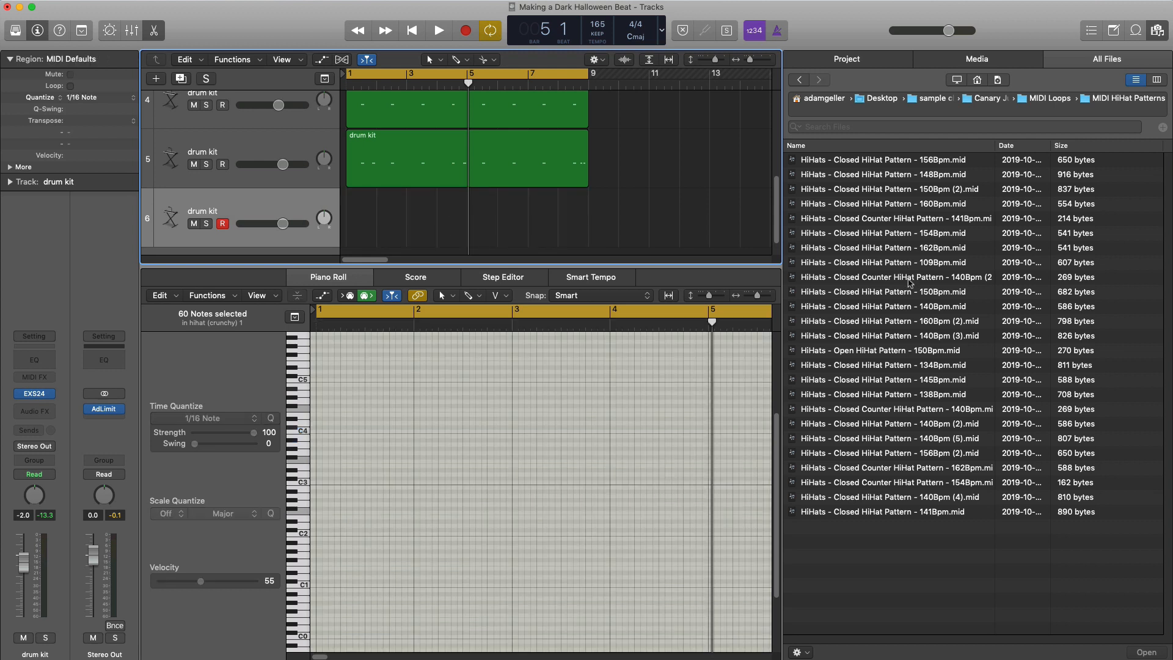
pyautogui.moveTo(909, 281); pyautogui.dragTo(248, 224)
pyautogui.click(793, 278)
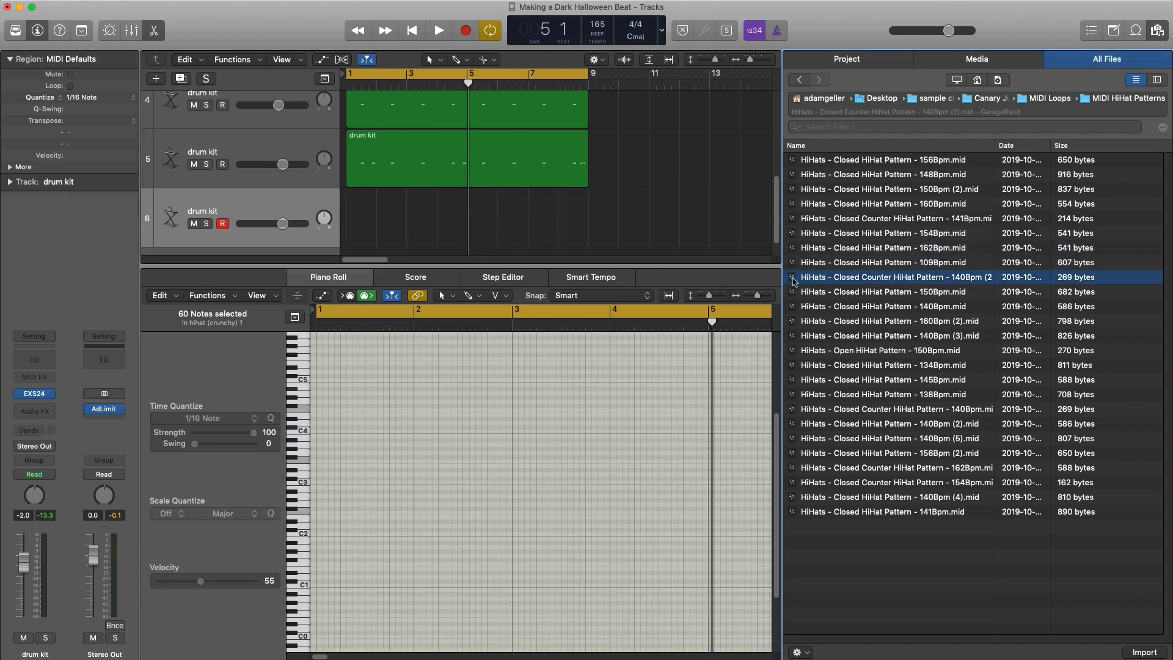
pyautogui.moveTo(821, 284); pyautogui.dragTo(347, 218)
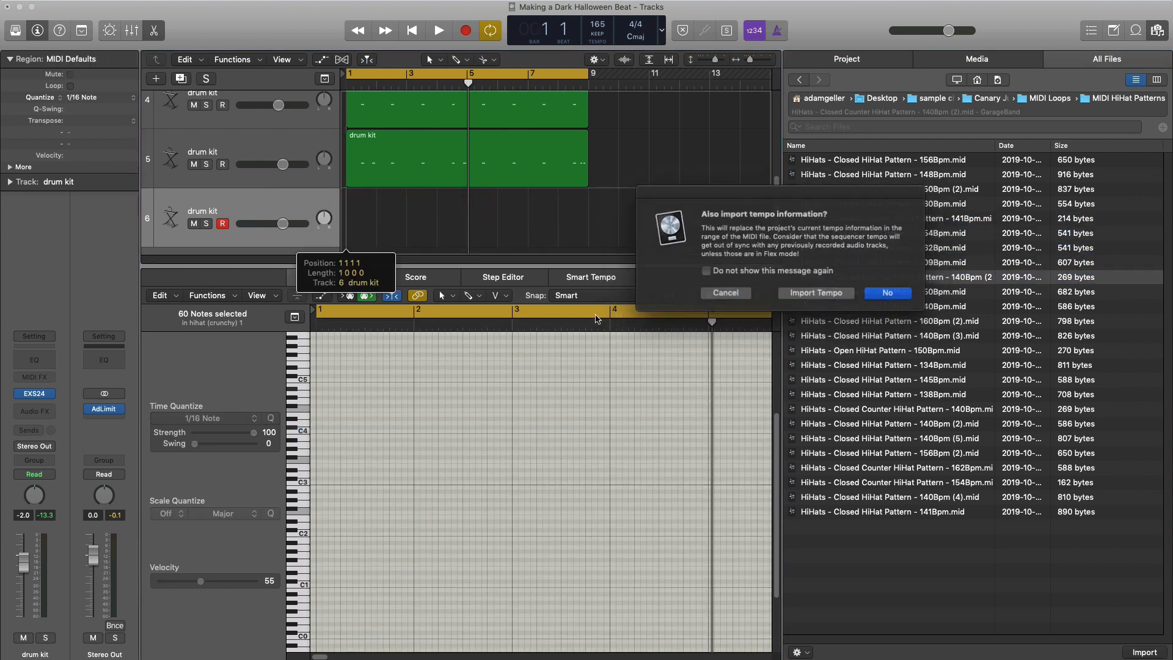
pyautogui.click(886, 293)
pyautogui.press('space')
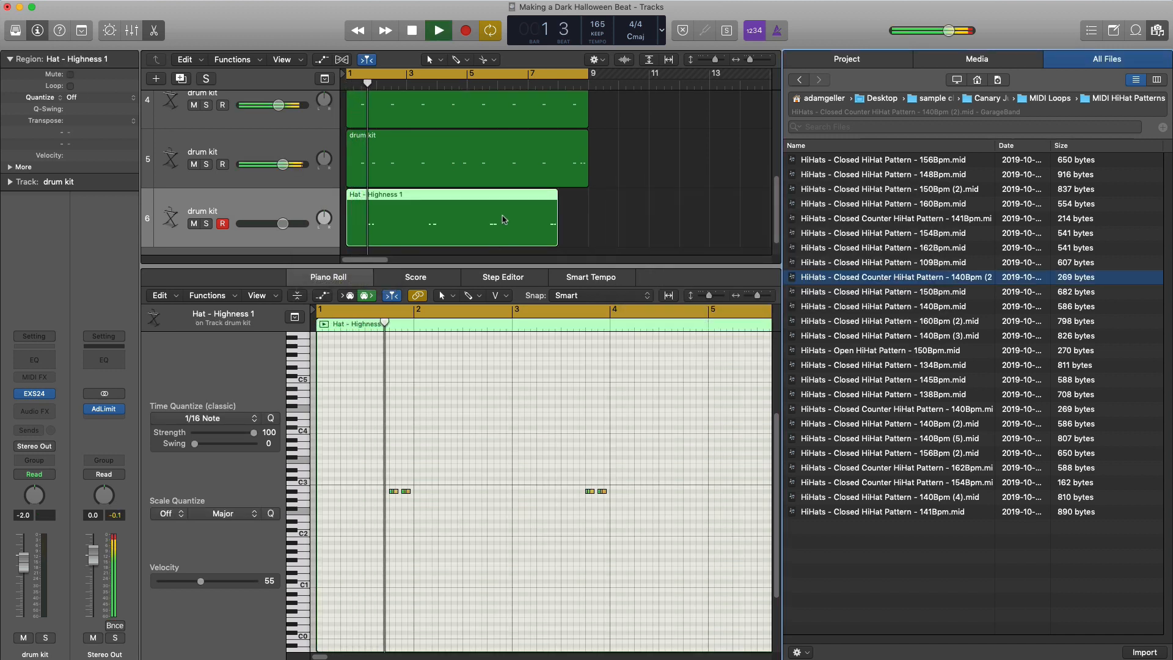
pyautogui.press('space')
# Replace the counter hi-hat region with Closed HiHat Pattern - 140Bpm.mid at bar 1, without importing its tempo, and play it
pyautogui.click(475, 218)
pyautogui.press('Delete')
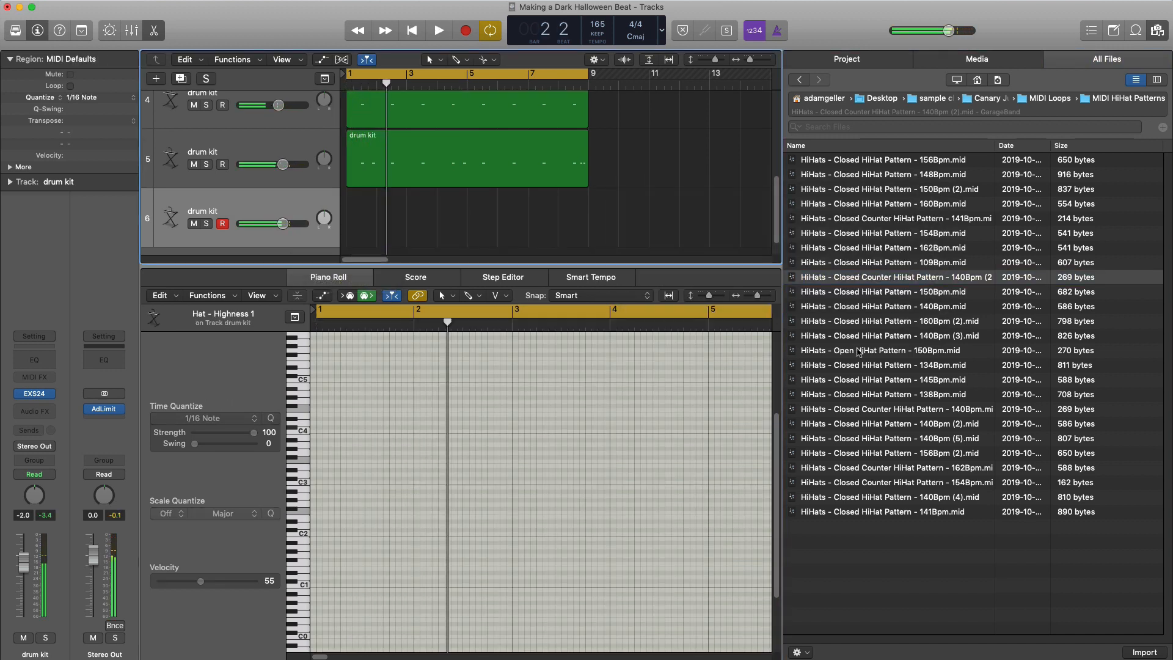
pyautogui.moveTo(903, 311); pyautogui.dragTo(437, 234)
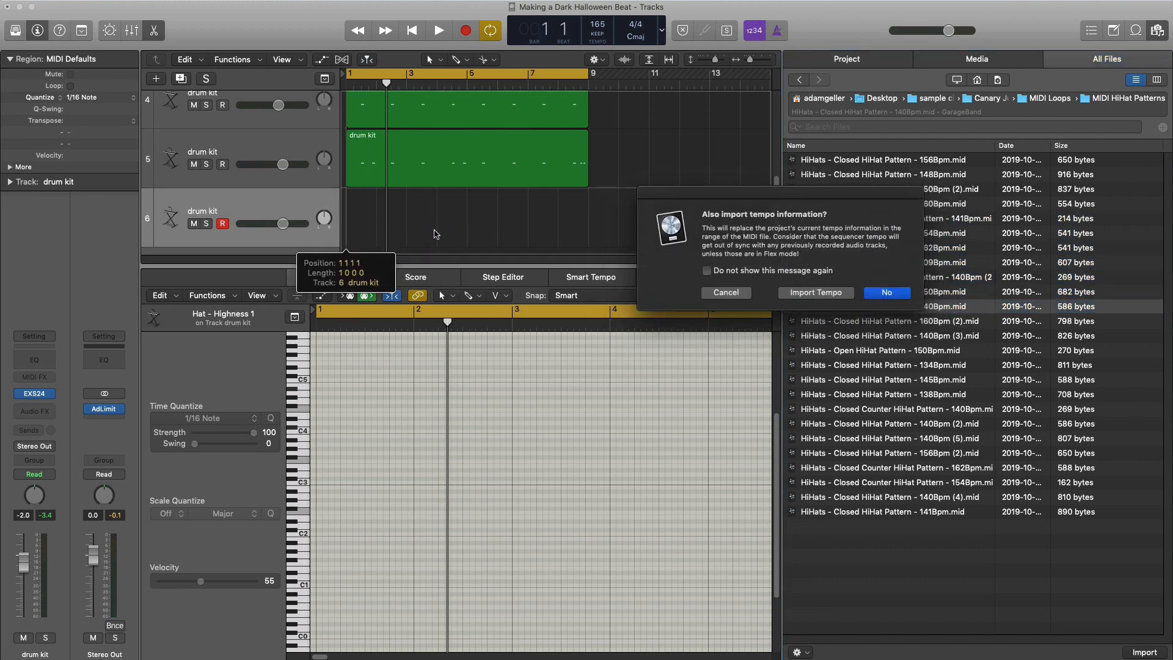
pyautogui.click(885, 292)
pyautogui.press('space')
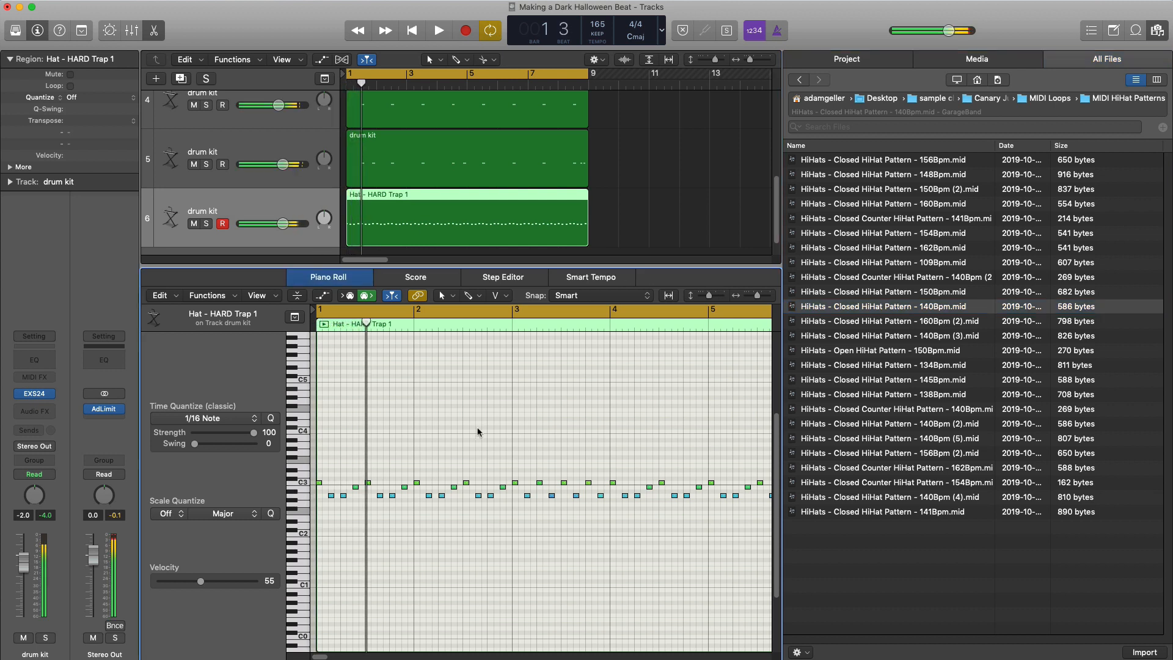
# Raise all notes of the 140Bpm hi-hat region by one octave and play it with the beat
pyautogui.hotkey('alt', 'shift', 'Up')
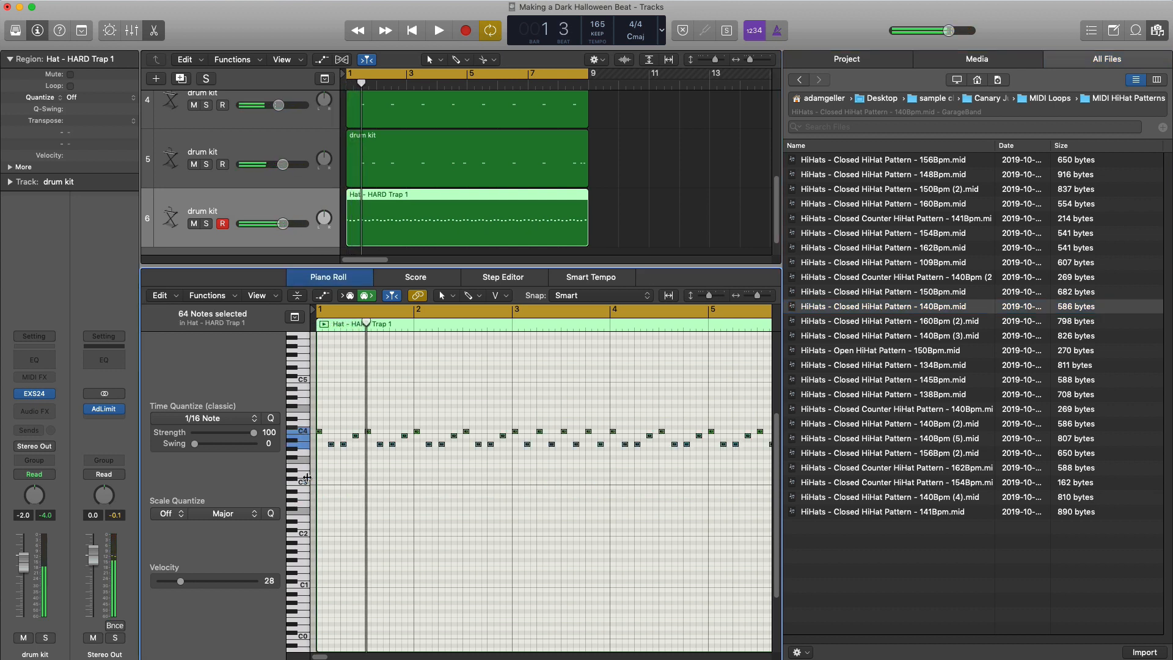
pyautogui.press('space')
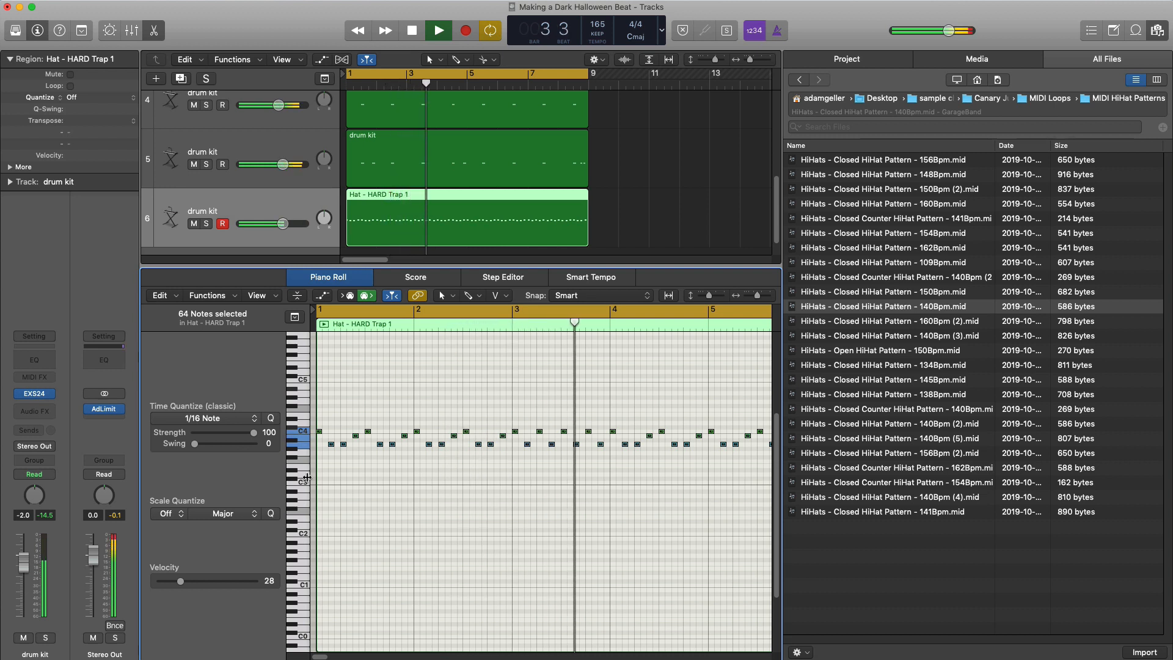
pyautogui.hscroll(-1, 499, 589)
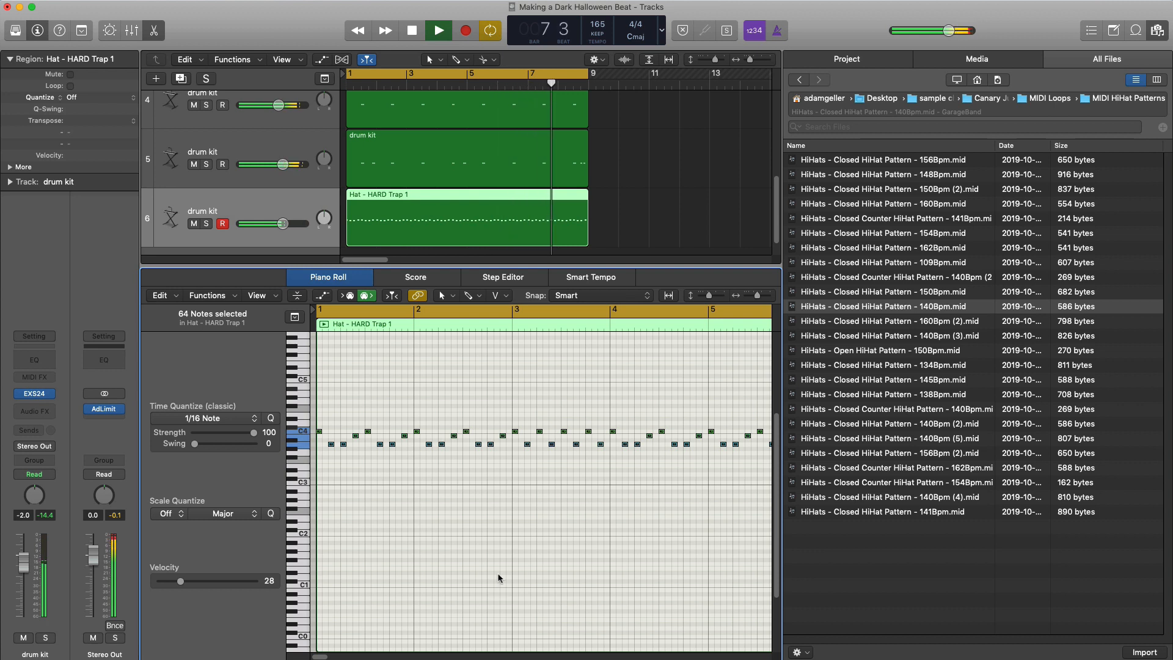
pyautogui.press('space')
# Replace the hi-hat region with Closed HiHat Pattern - 140Bpm (4).mid at bar 1, without importing its tempo, and play it
pyautogui.press('Delete')
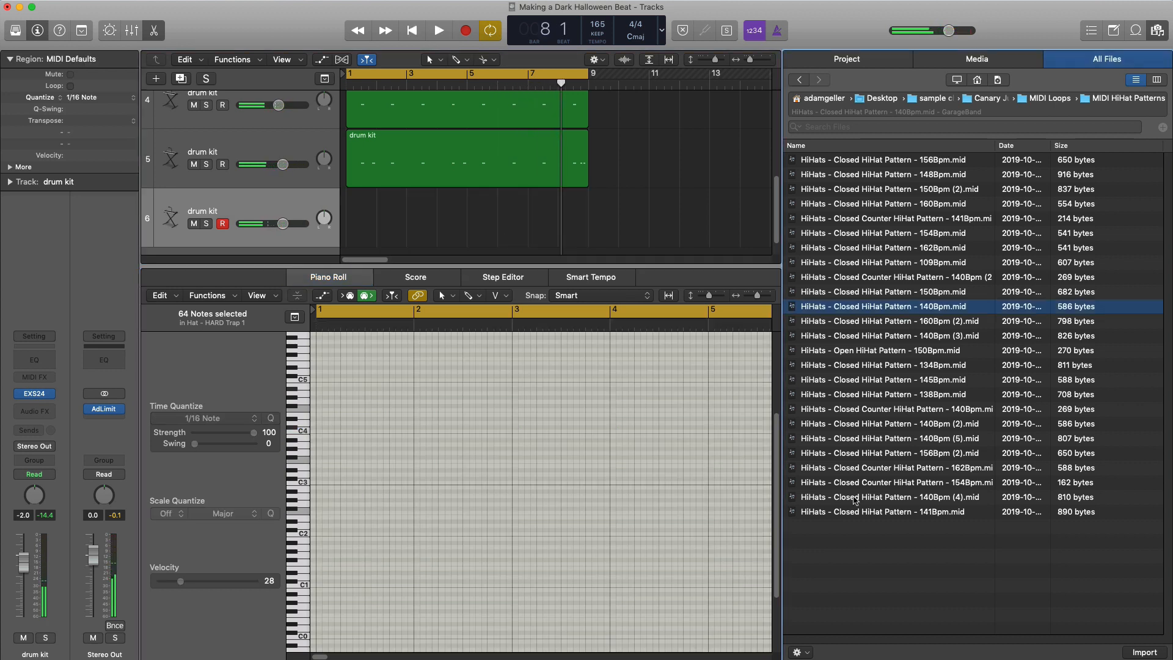
pyautogui.click(866, 495)
pyautogui.moveTo(871, 497); pyautogui.dragTo(343, 234)
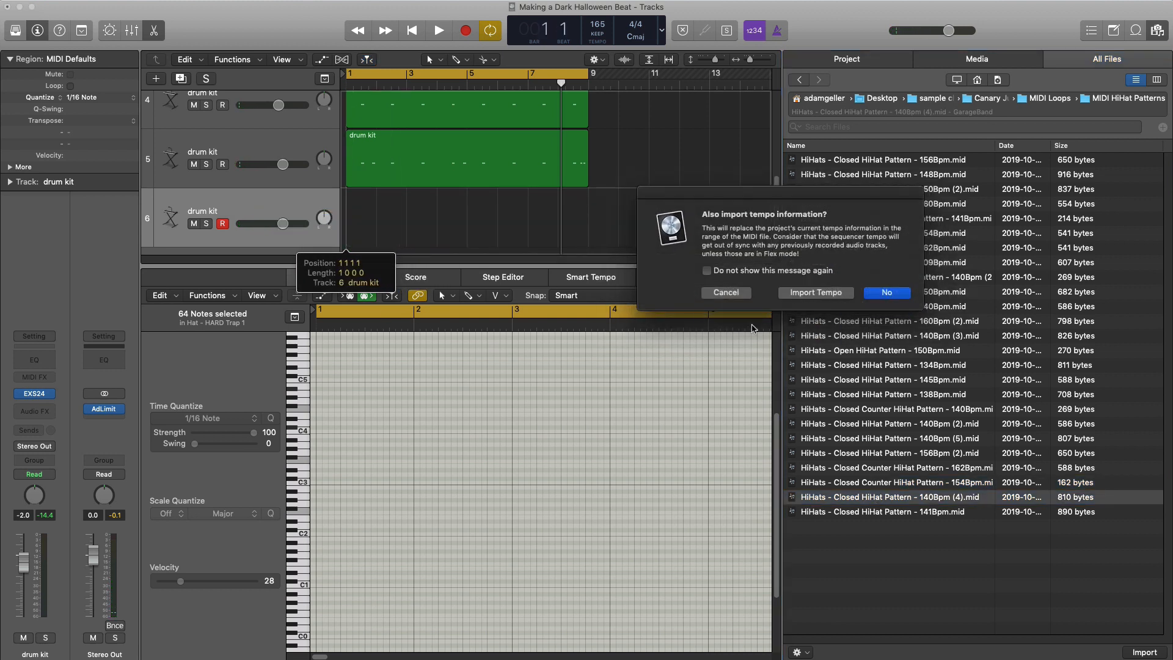
pyautogui.click(909, 293)
pyautogui.press('space')
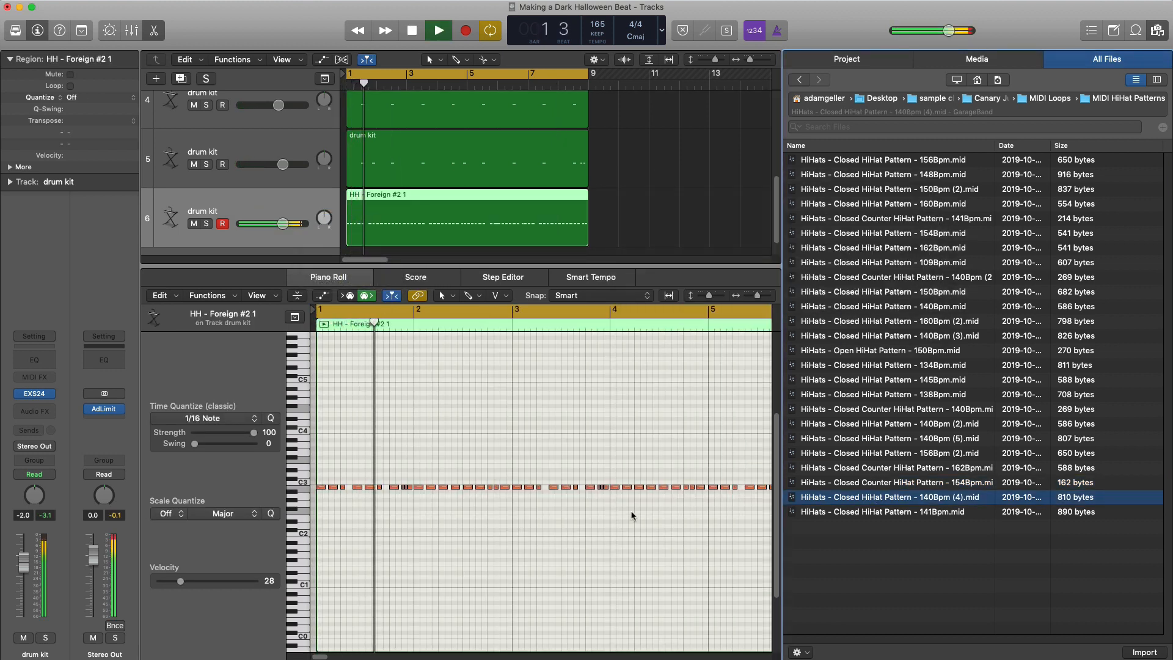
# Transpose all notes of the 140Bpm (4) hi-hat region up one octave to C4 and play it
pyautogui.click(471, 466)
pyautogui.press('space')
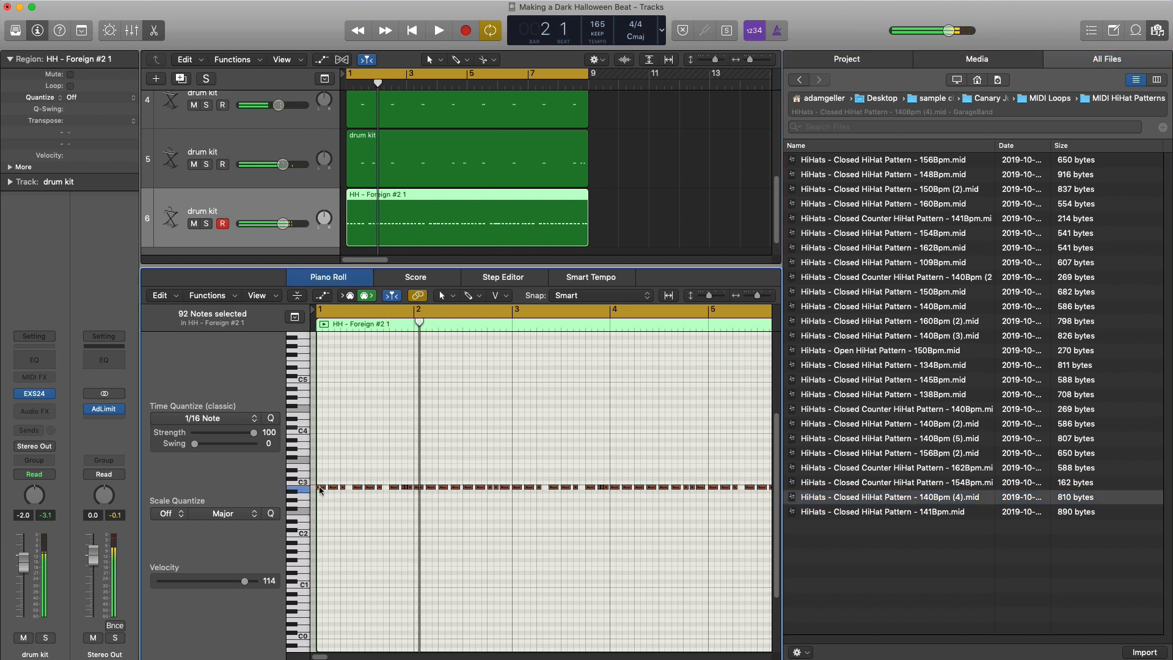
pyautogui.moveTo(319, 488); pyautogui.dragTo(318, 434)
pyautogui.press('space')
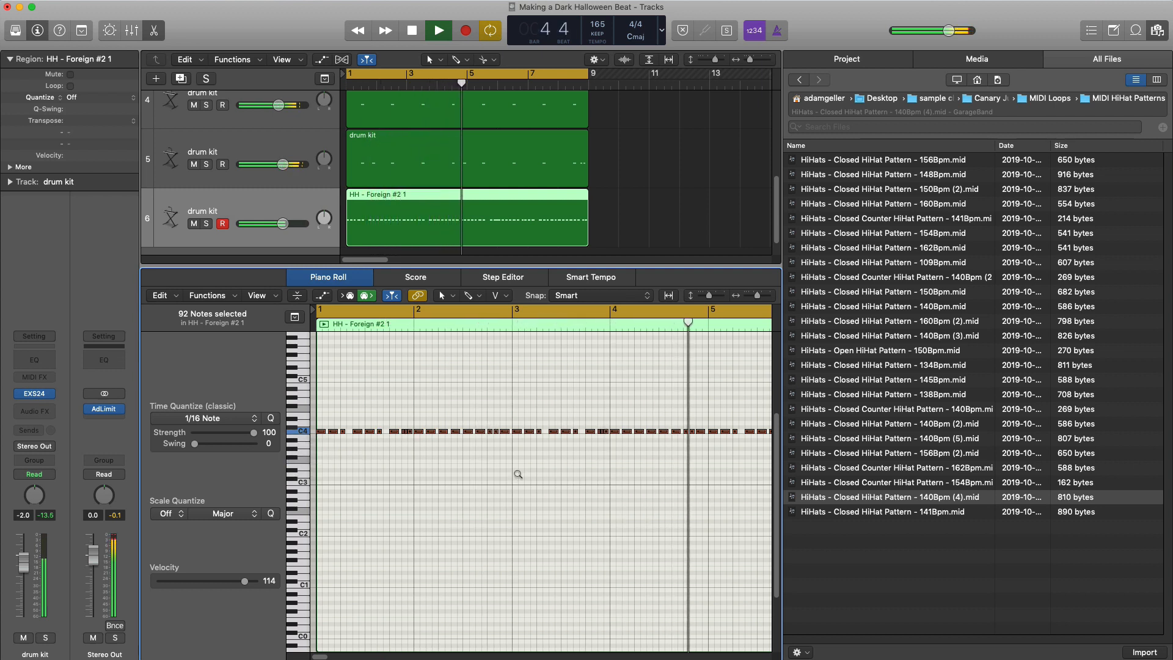
# Close the file browser, stop playback, and zoom the note editor to fit the whole eight-bar hi-hat region
pyautogui.keyDown('ctrl'); pyautogui.keyDown('alt'); pyautogui.click(517, 474); pyautogui.keyUp('alt'); pyautogui.keyUp('ctrl')
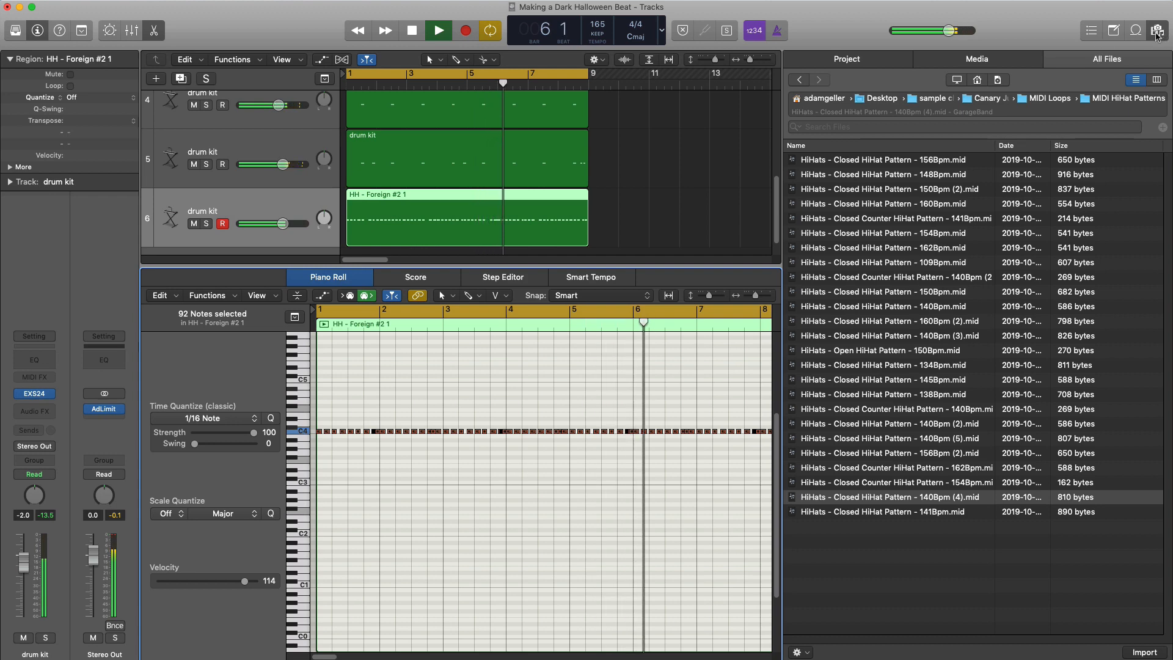
pyautogui.press('f')
pyautogui.scroll(4, 806, 411)
pyautogui.scroll(8, 710, 471)
pyautogui.press('space')
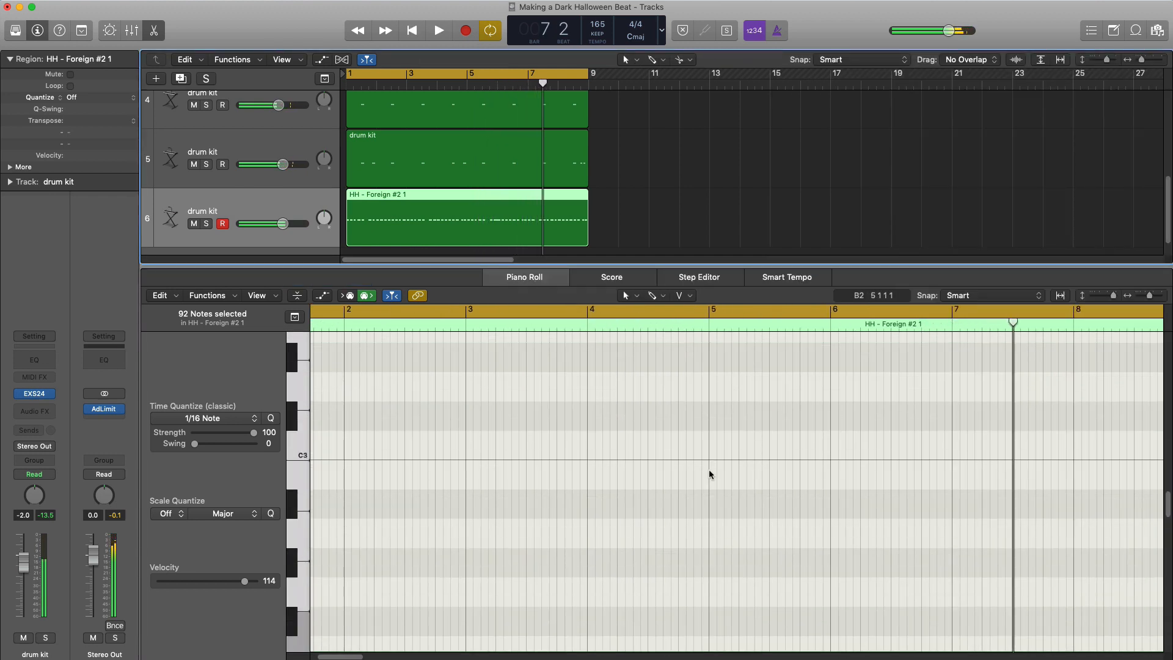
pyautogui.scroll(6, 709, 472)
pyautogui.scroll(3, 710, 472)
pyautogui.scroll(-3, 710, 471)
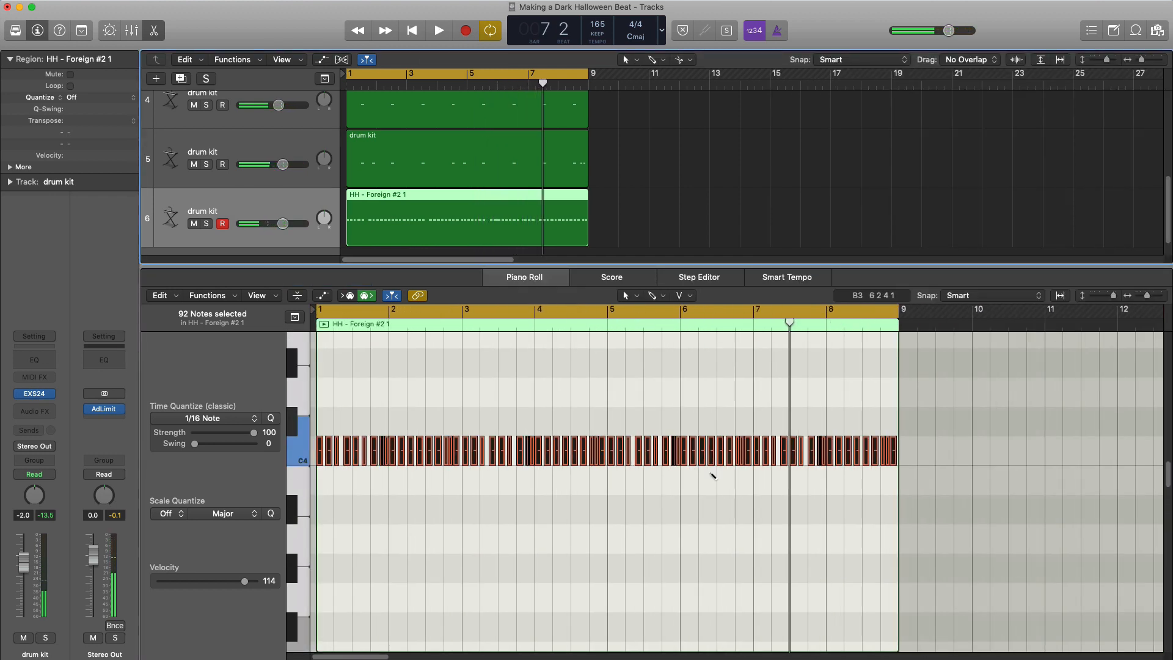
pyautogui.scroll(-10, 711, 473)
# Discard the 140Bpm (4) hi-hat region, undo back to the Hat - HARD Trap region, and play it briefly
pyautogui.press('Delete')
pyautogui.press('super+z')
pyautogui.press('space')
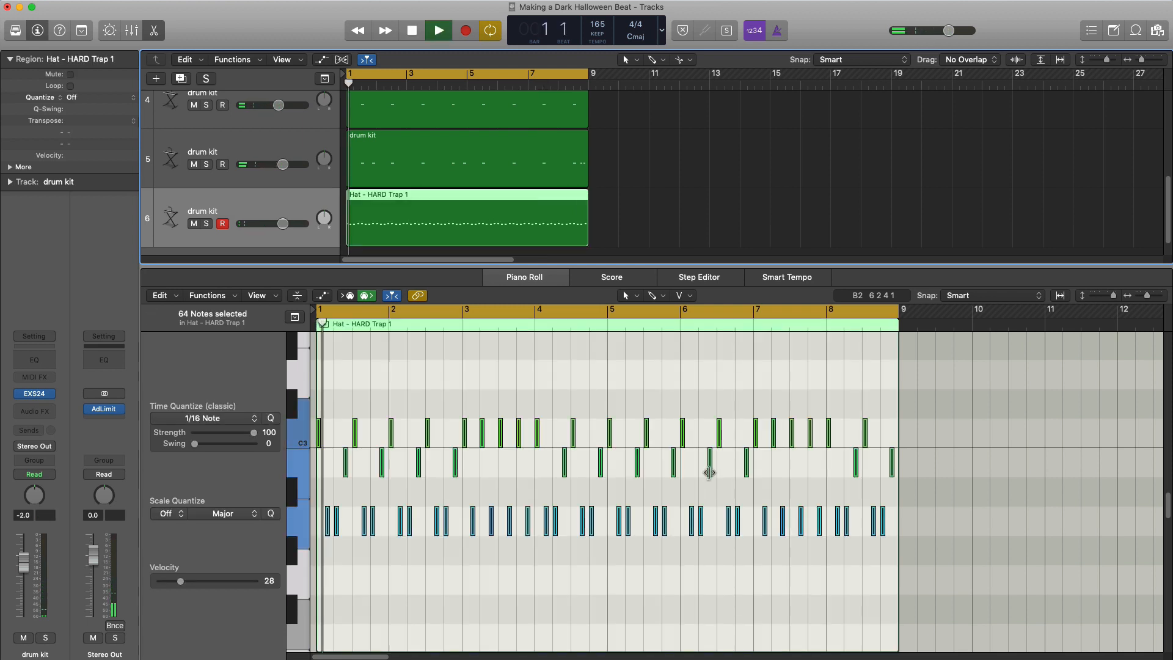
pyautogui.press('space')
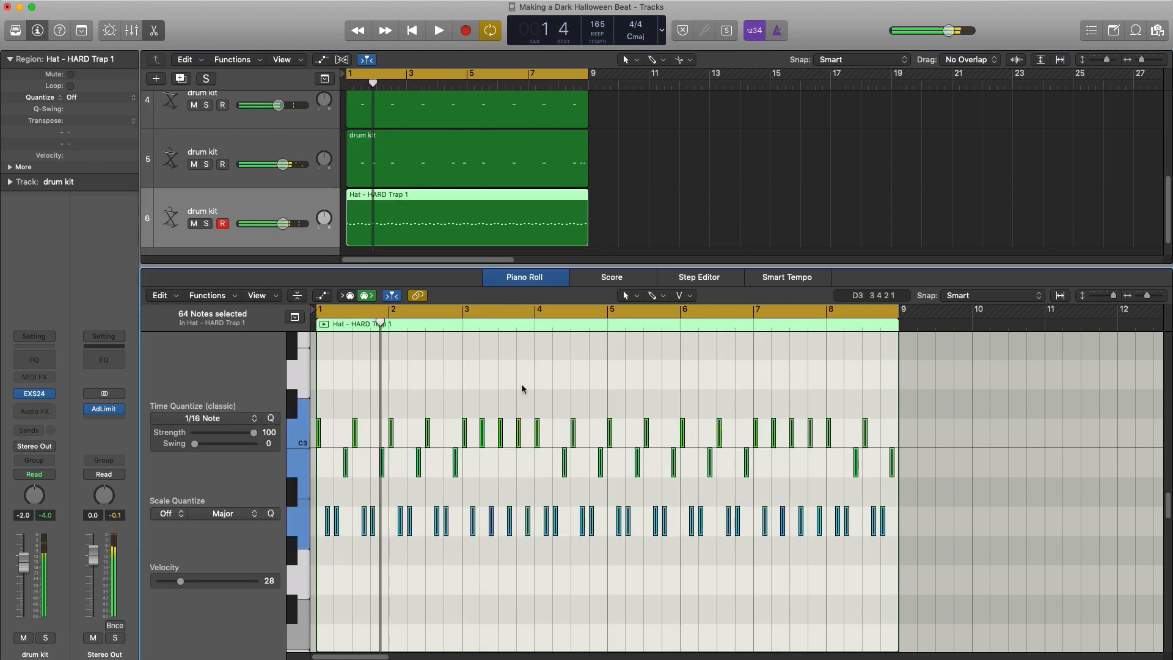
# Raise all notes of the restored Hat - HARD Trap region by one octave and play it with the beat
pyautogui.hotkey('alt', 'shift', 'Up')
pyautogui.press('space')
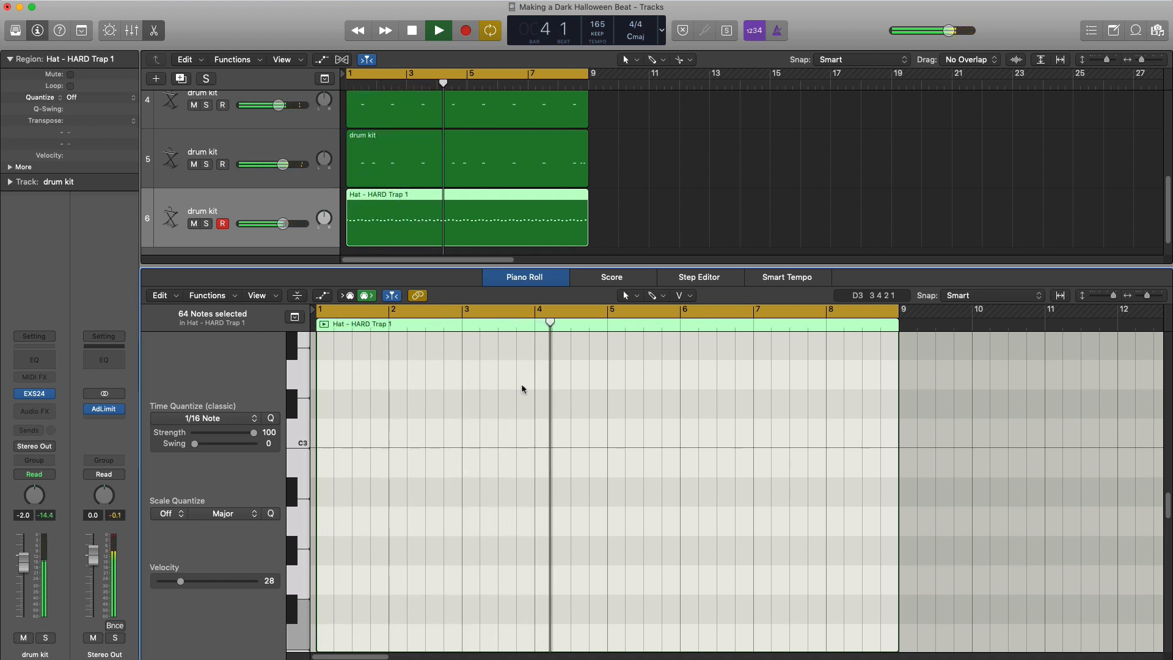
pyautogui.press('space')
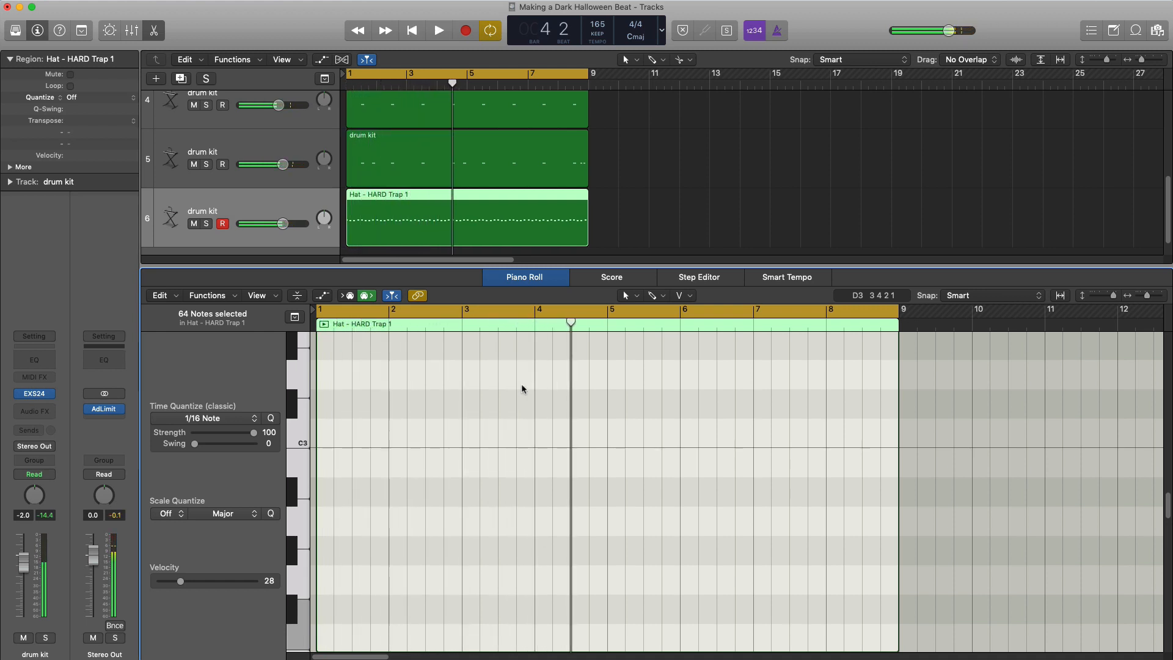
# Replace the Hat - HARD Trap region on track 6 with the file HiHats - Closed HiHat Pattern - 140Bpm (4).mid, starting at bar 1
pyautogui.click(615, 236)
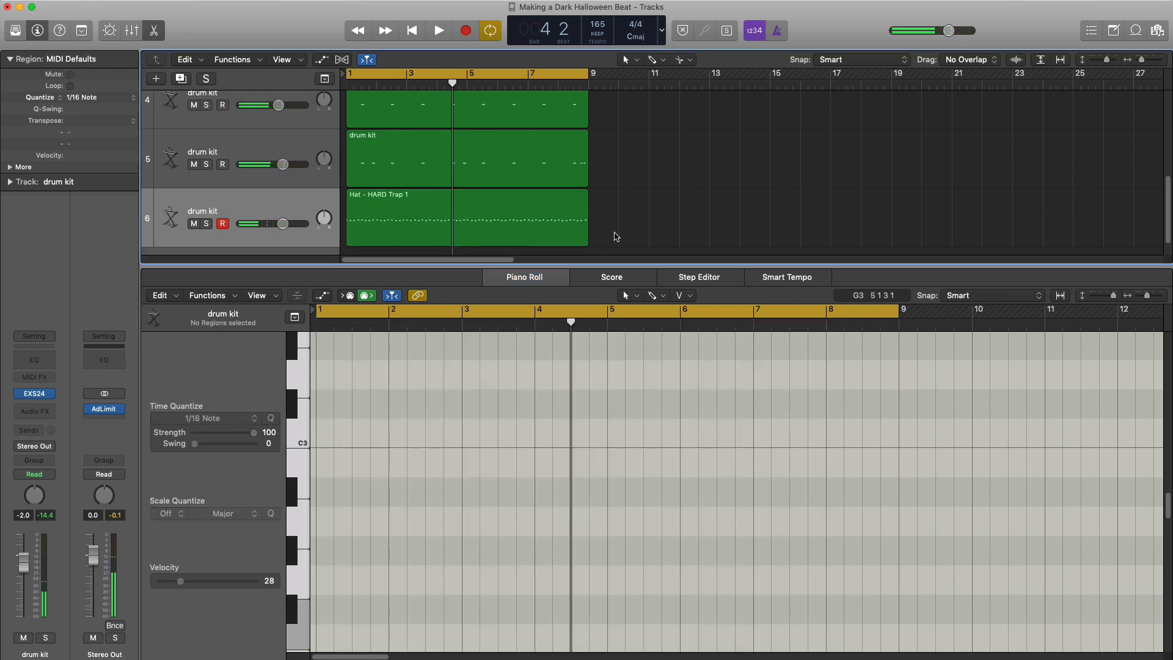
pyautogui.click(1158, 31)
pyautogui.click(495, 205)
pyautogui.press('Delete')
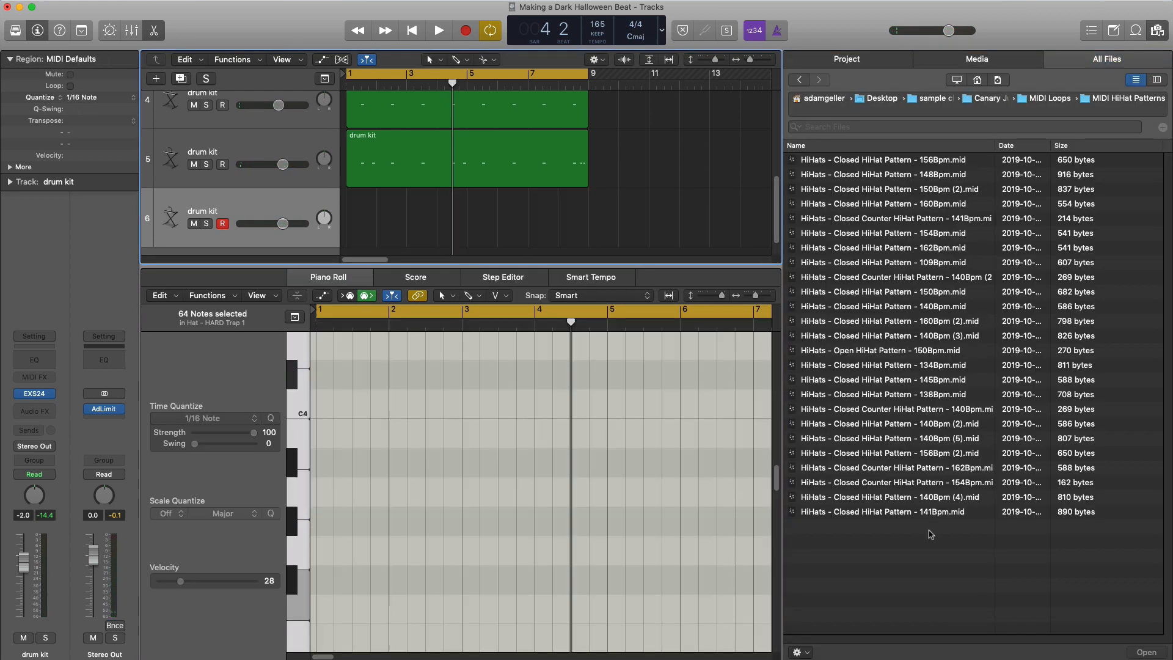
pyautogui.moveTo(931, 497); pyautogui.dragTo(309, 218)
pyautogui.click(886, 293)
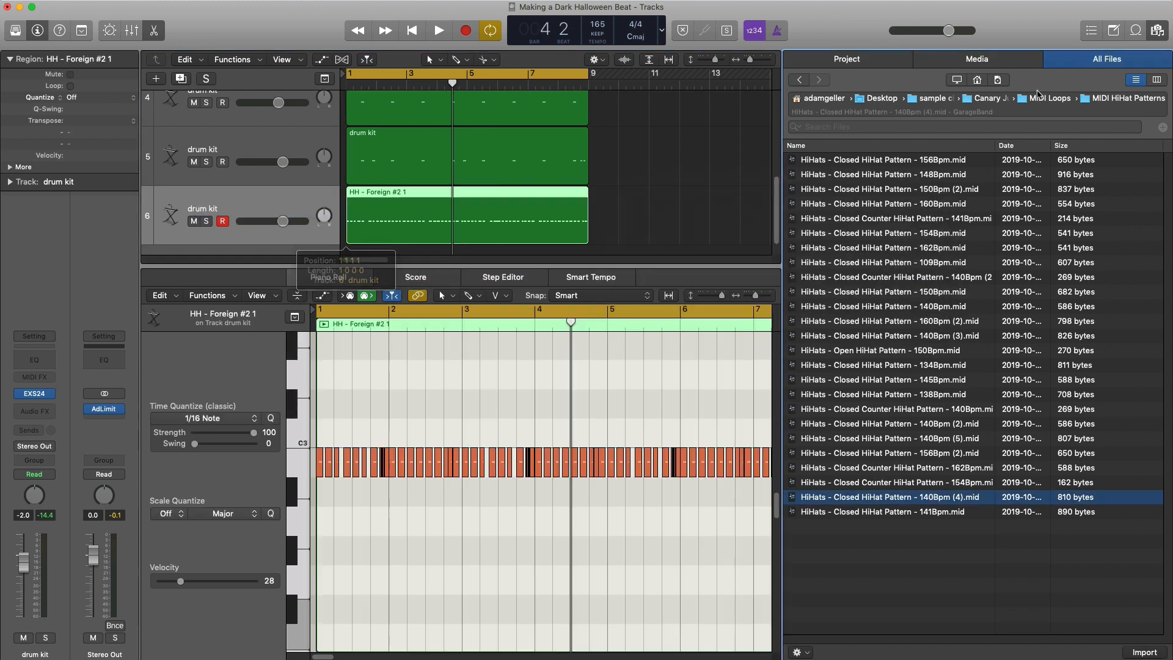
# Close the file browser, transpose all notes of the HH - Foreign #2 region up to C4, and play the beat
pyautogui.click(1158, 30)
pyautogui.press('super+a')
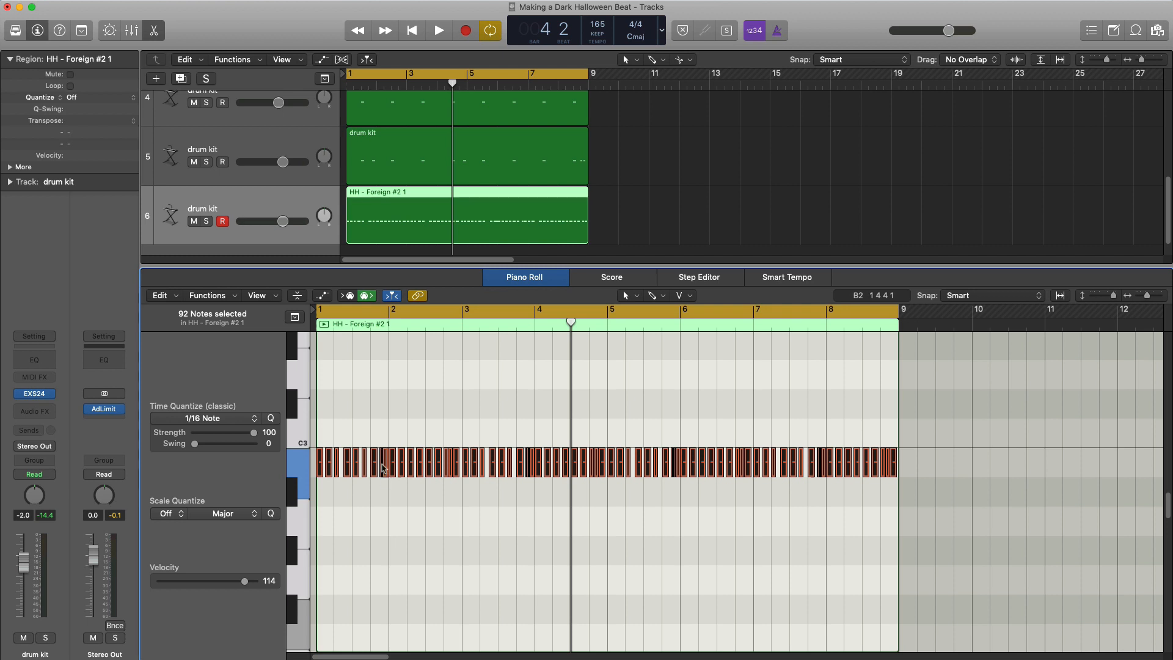
pyautogui.hotkey('alt', 'shift', 'Up')
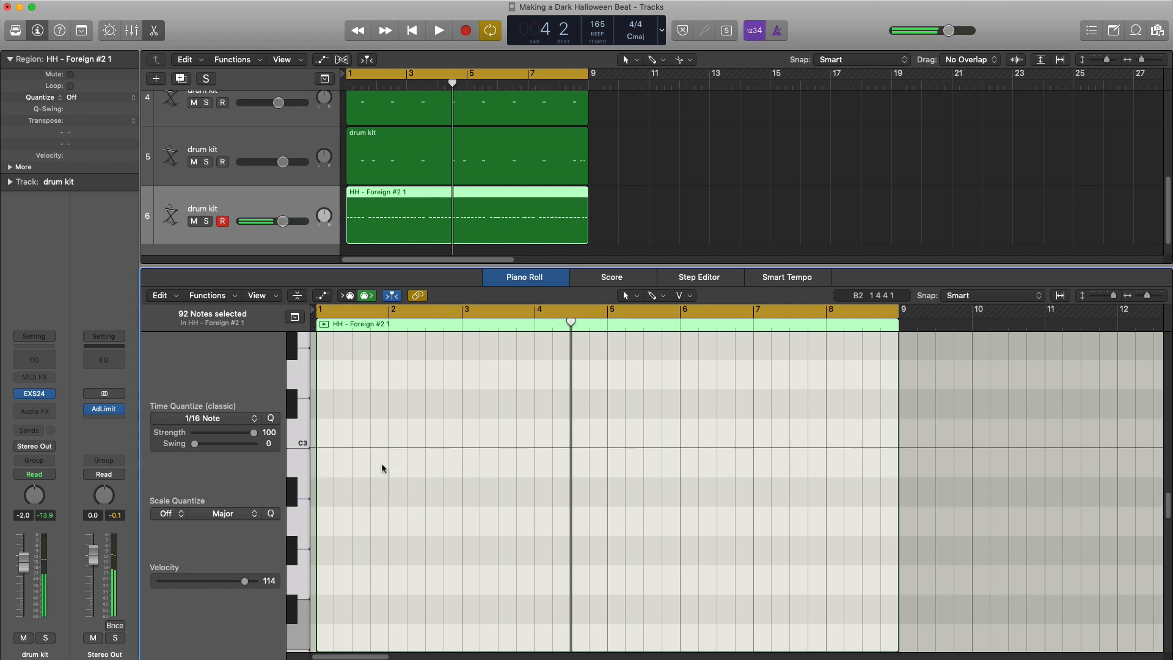
pyautogui.keyDown('ctrl'); pyautogui.keyDown('alt'); pyautogui.click(429, 524); pyautogui.keyUp('alt'); pyautogui.keyUp('ctrl')
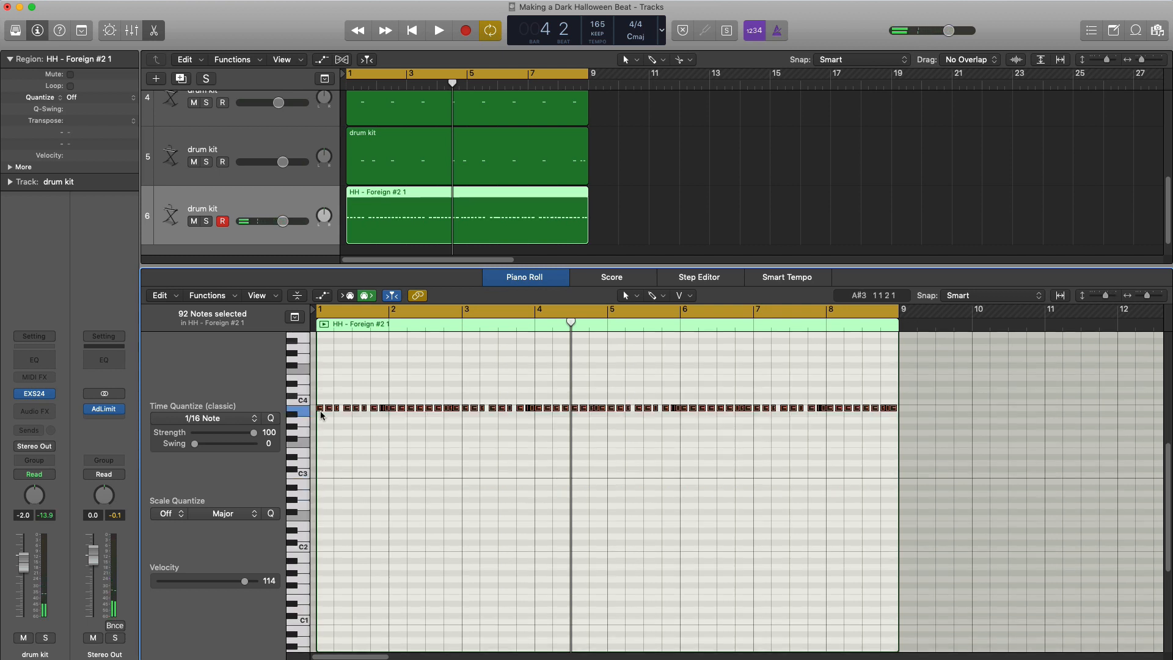
pyautogui.moveTo(320, 410); pyautogui.dragTo(321, 402)
pyautogui.press('space')
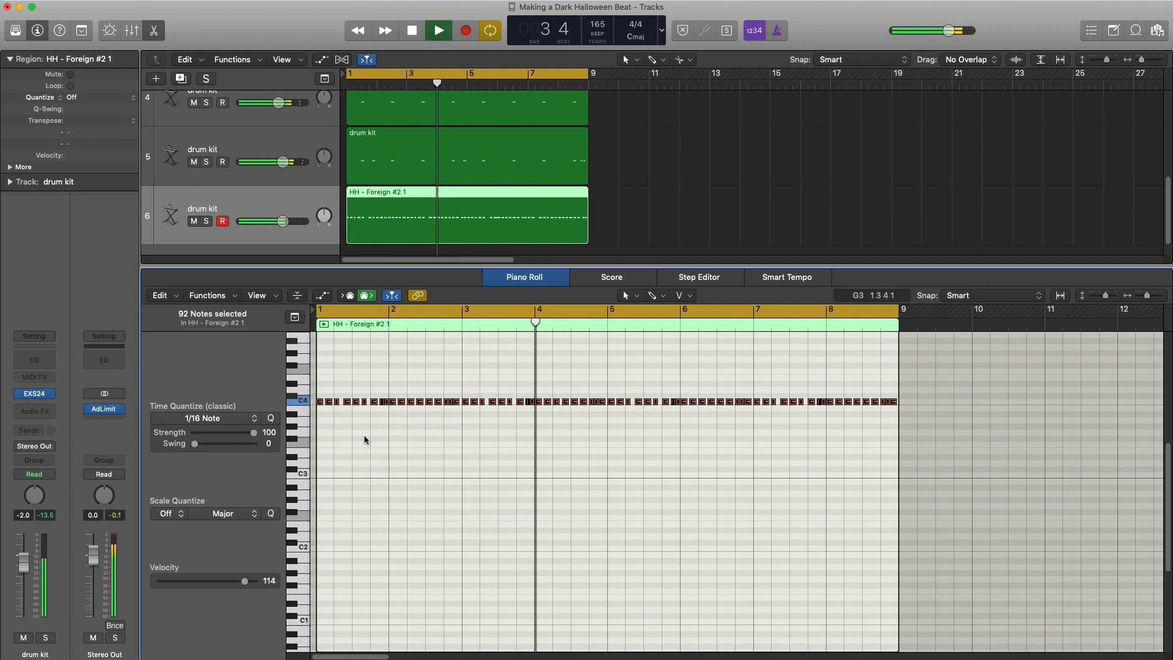
pyautogui.press('space')
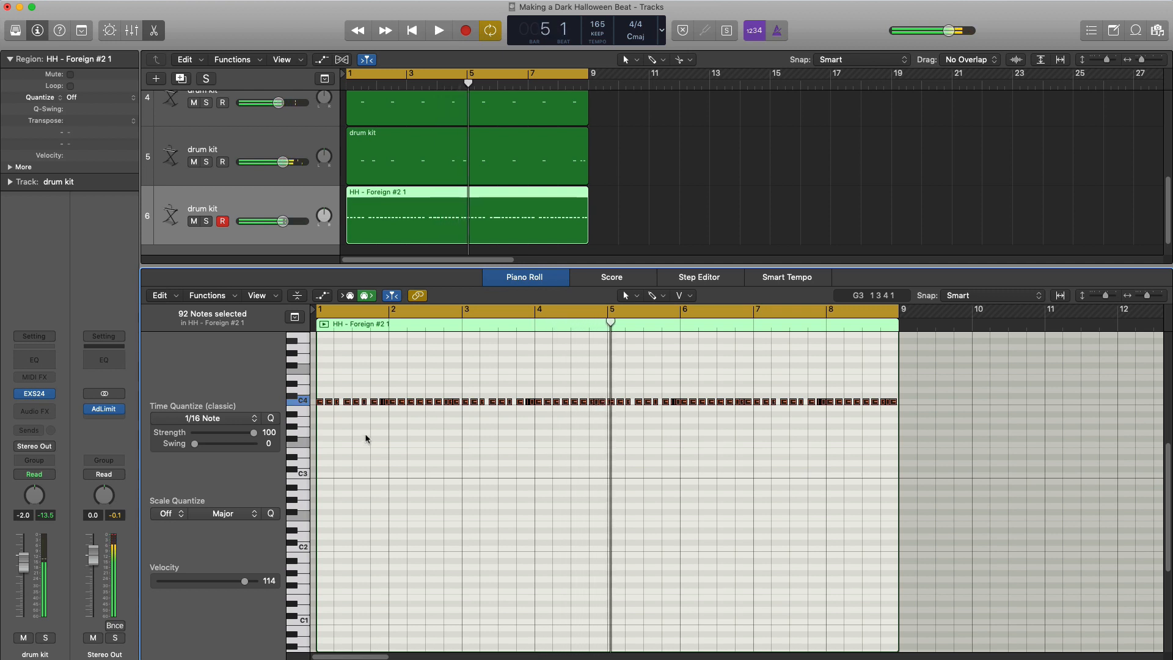
# Lower the hi-hat note on the second half of beat 2 in bar 1 to A#3 and play the pattern
pyautogui.click(422, 497)
pyautogui.press('space')
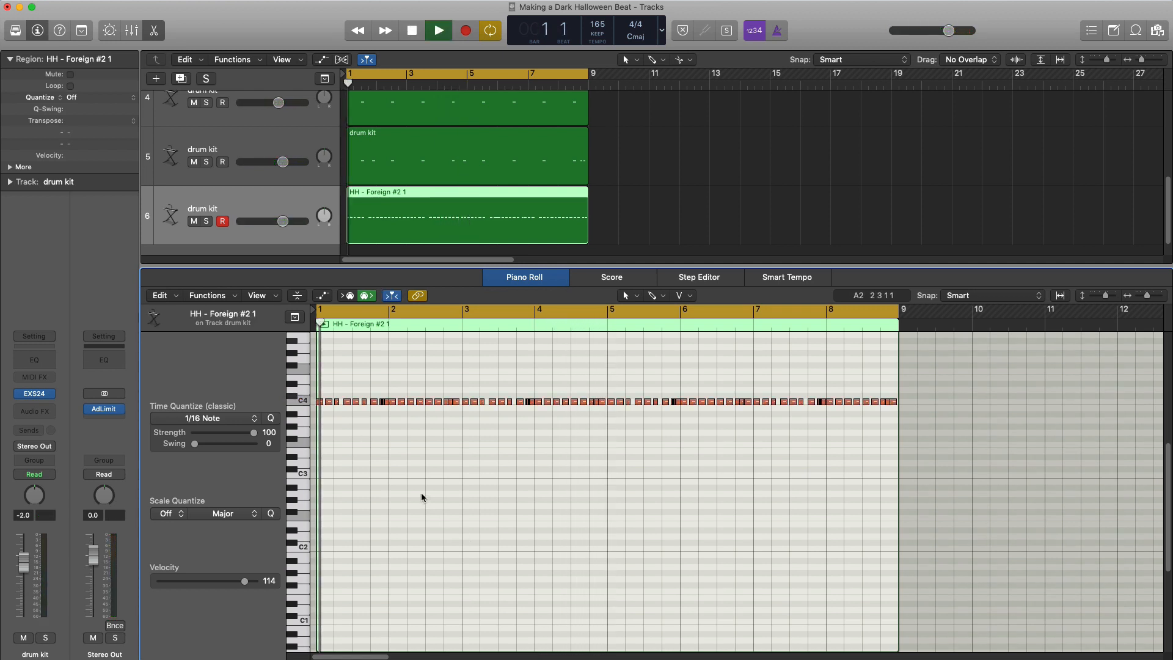
pyautogui.press('z')
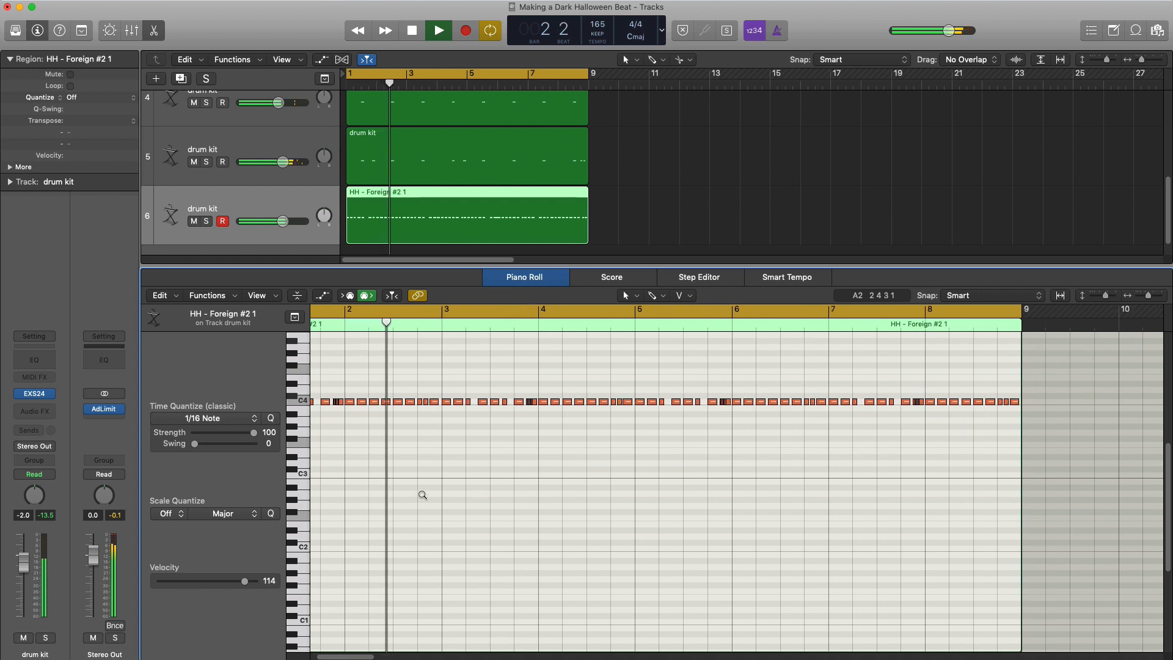
pyautogui.press('space')
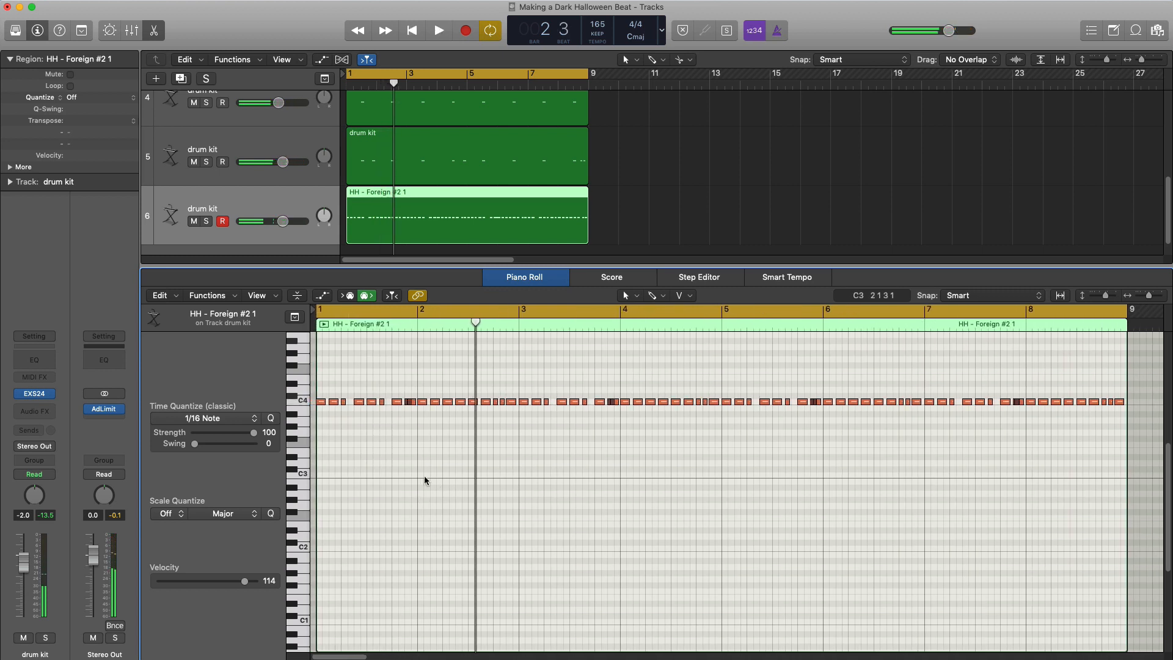
pyautogui.press('space')
pyautogui.moveTo(357, 404); pyautogui.dragTo(359, 414)
pyautogui.press('space')
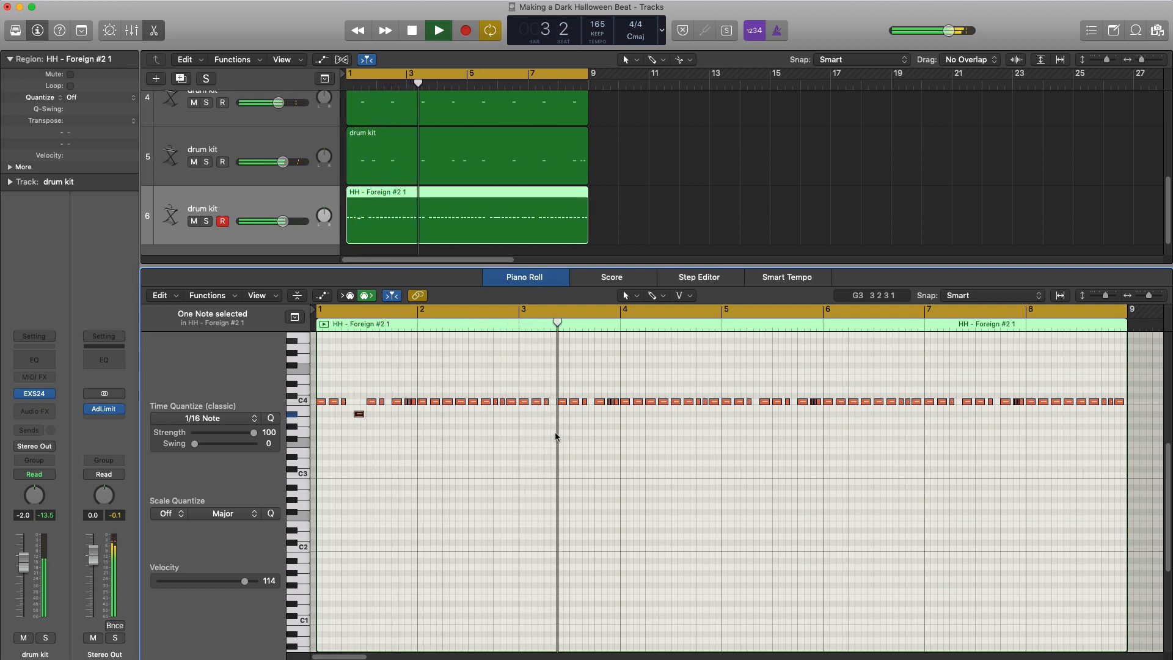
# Lower the matching hi-hat note in bar 3 and the two short notes at the end of bar 4 to A#3, playing after each
pyautogui.press('space')
pyautogui.moveTo(561, 404); pyautogui.dragTo(562, 417)
pyautogui.press('space')
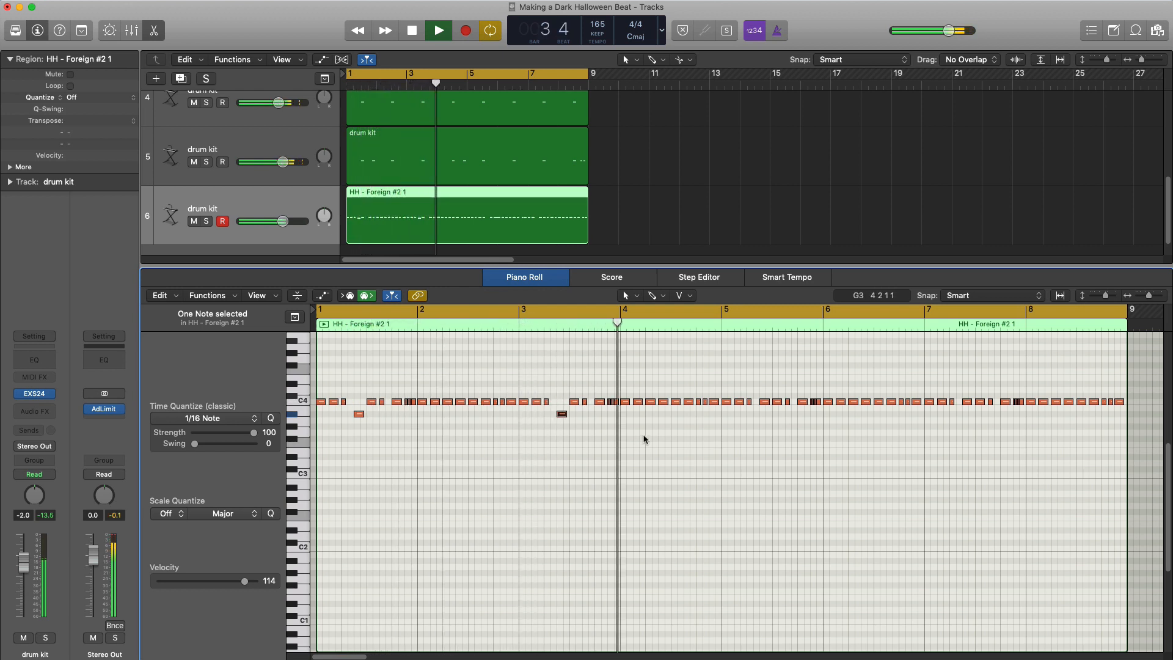
pyautogui.press('space')
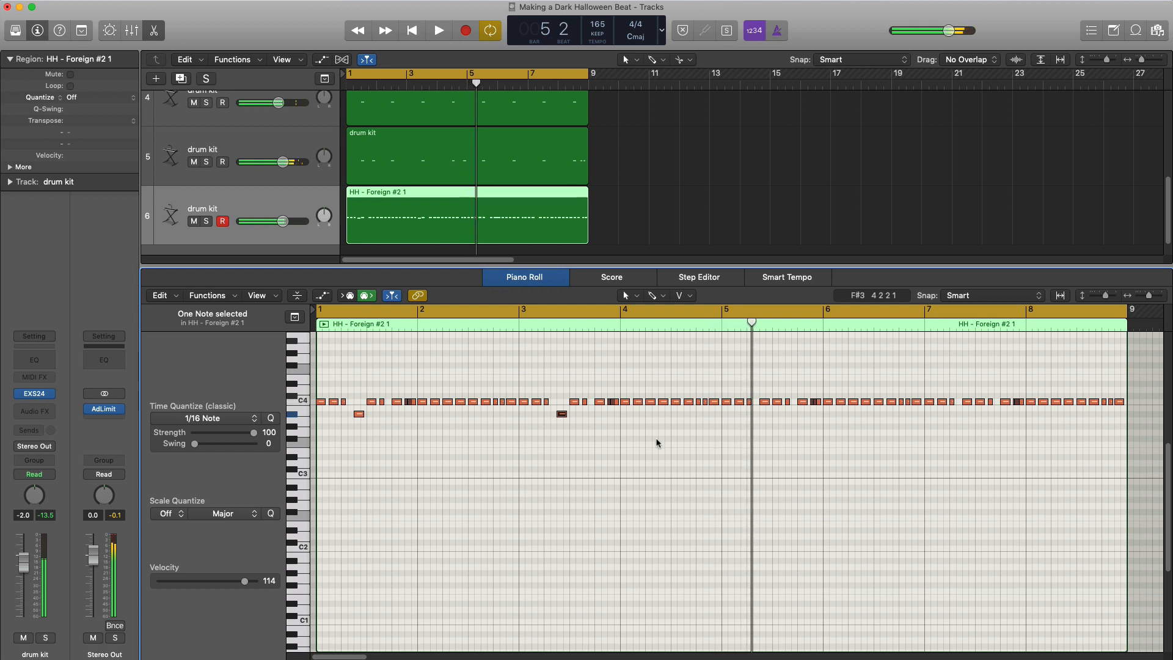
pyautogui.moveTo(695, 396); pyautogui.dragTo(703, 424)
pyautogui.press('space')
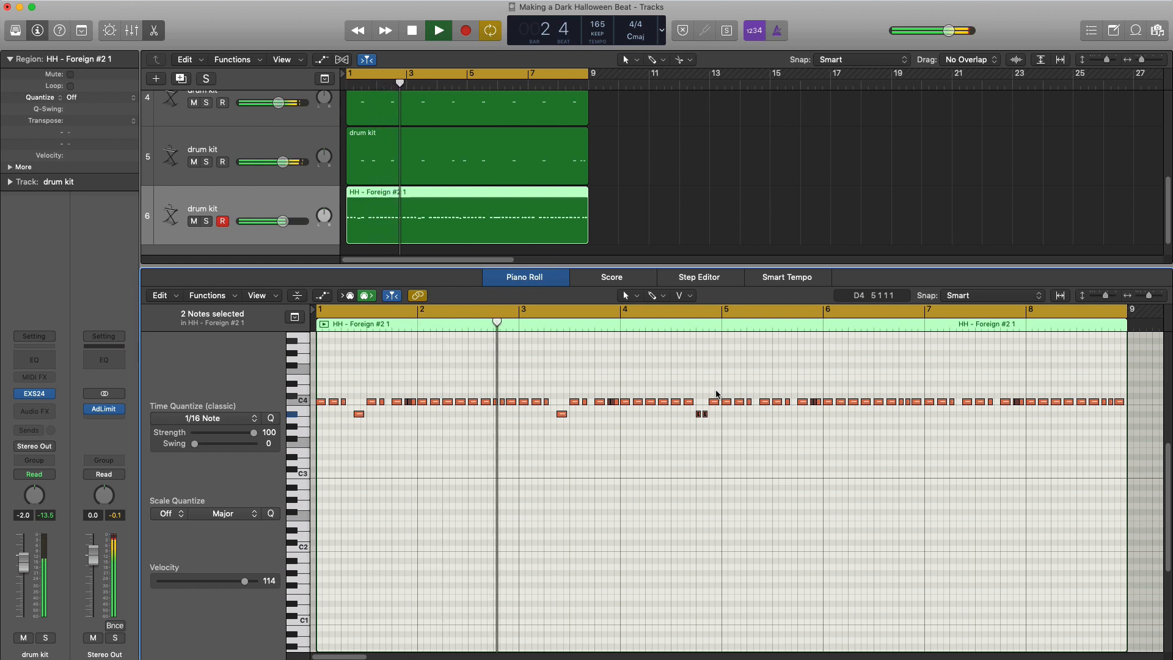
# Replace the hi-hat notes in bars 5 to 8 with a repeat of the edited first four bars
pyautogui.moveTo(725, 388); pyautogui.dragTo(1112, 433)
pyautogui.press('Delete')
pyautogui.press('space')
pyautogui.moveTo(790, 441); pyautogui.dragTo(261, 365)
pyautogui.press('super+r')
pyautogui.press('Return')
# Play the full arrangement with the note editor closed and set the hi-hat track's volume to -3.2 dB
pyautogui.press('space')
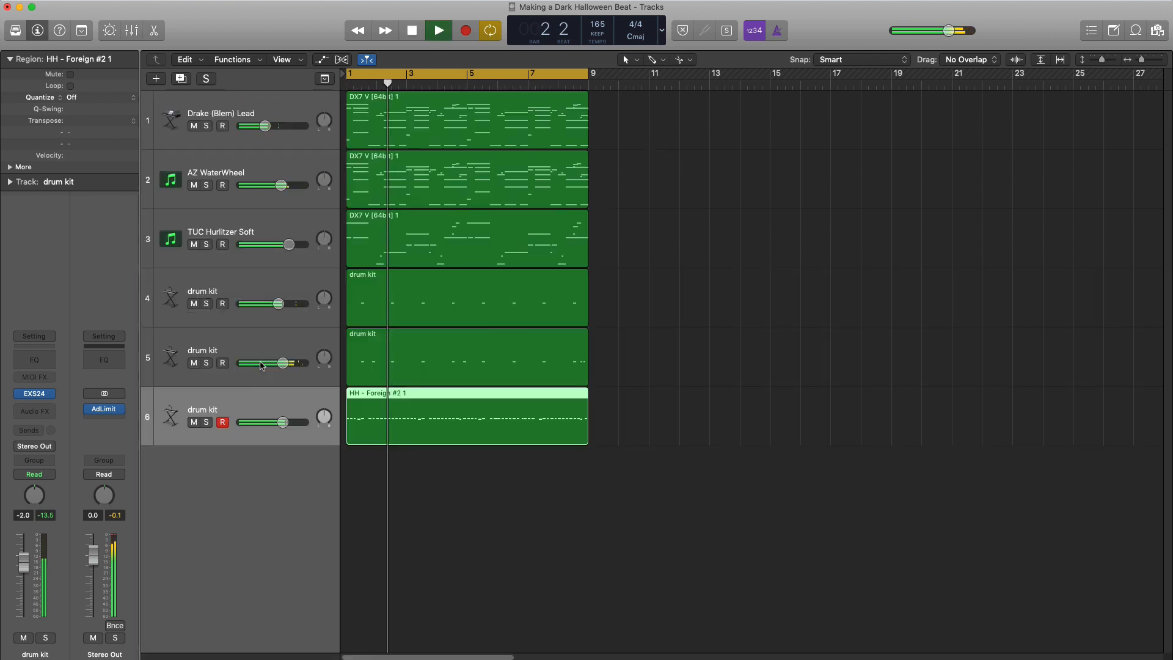
pyautogui.press('p')
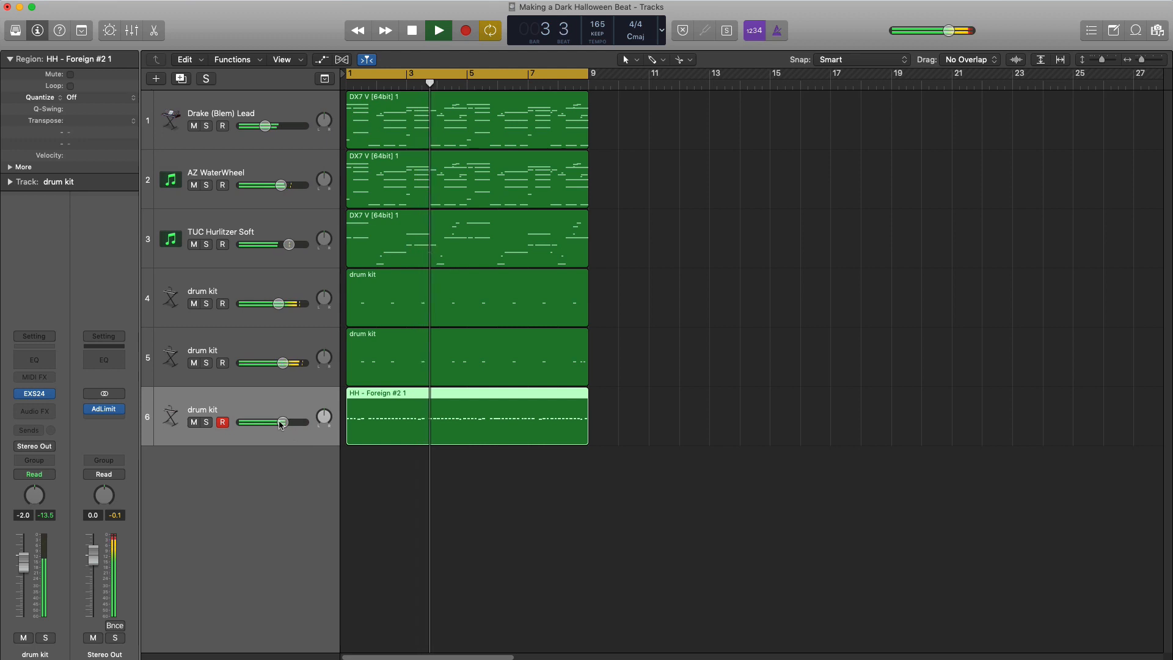
pyautogui.moveTo(282, 423); pyautogui.dragTo(278, 423)
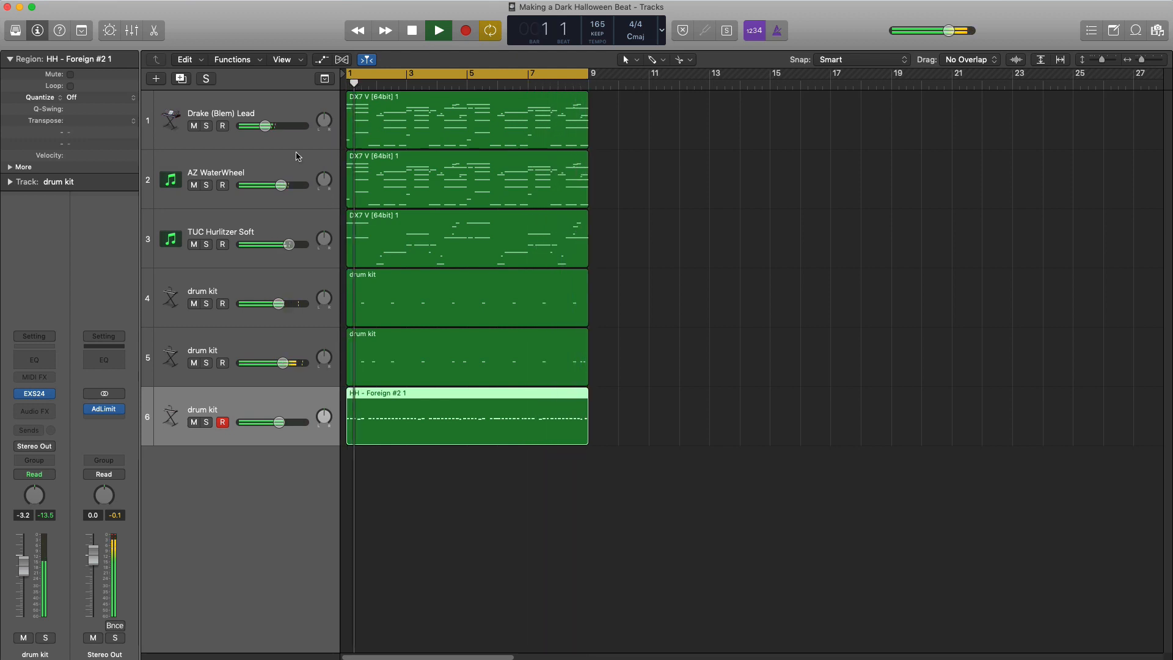
pyautogui.press('space')
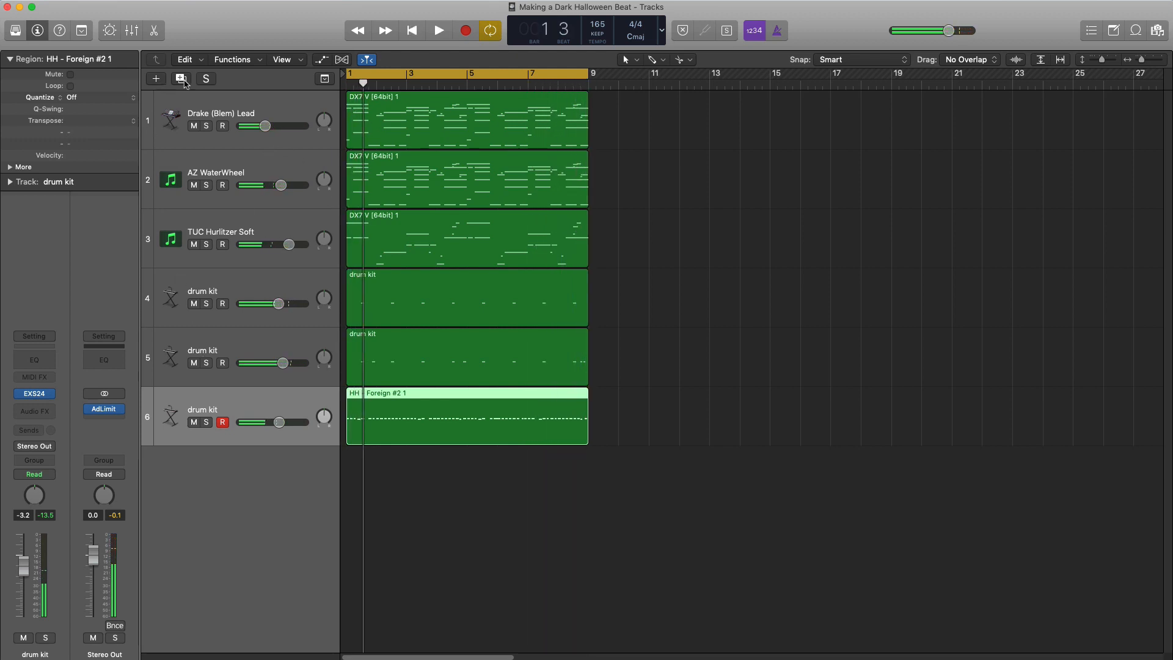
# Duplicate the hi-hat drum kit track, copy the AZ WaterWheel melody region onto the new track 7, and open it for note editing
pyautogui.click(182, 80)
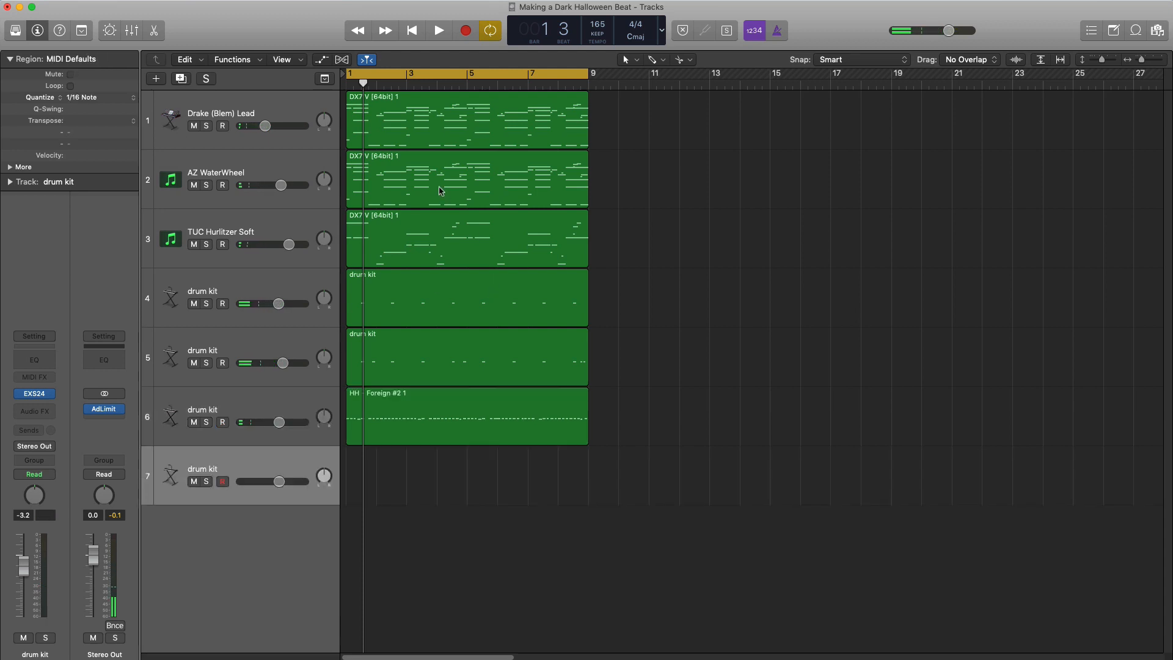
pyautogui.moveTo(440, 190); pyautogui.dragTo(416, 488)
pyautogui.doubleClick(414, 492)
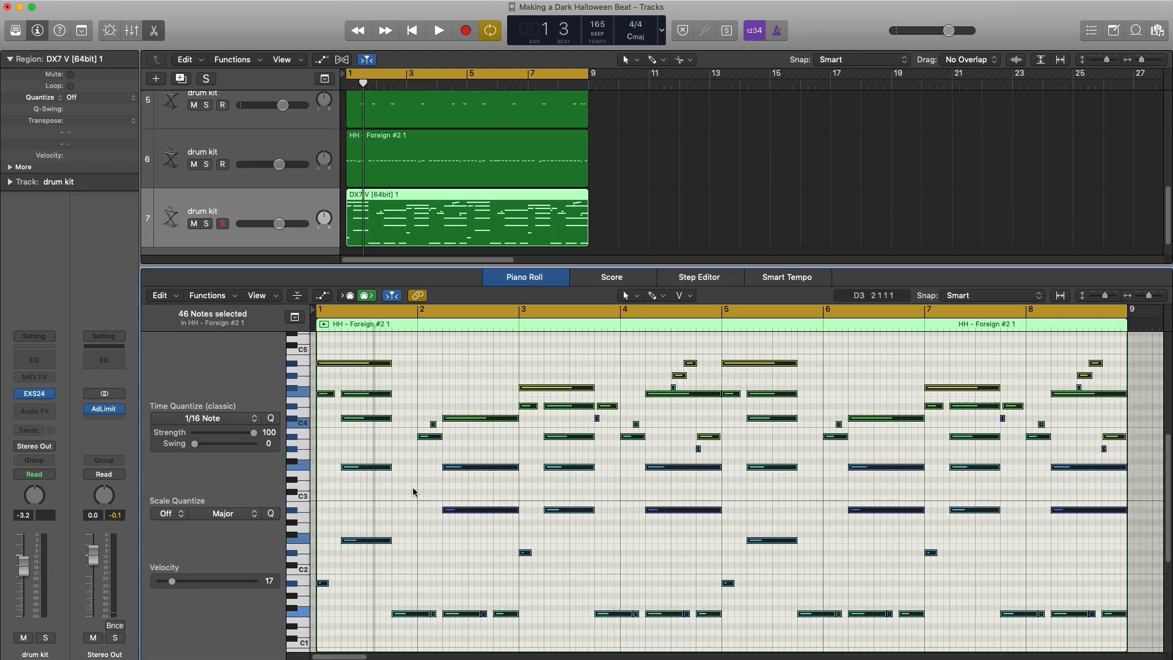
pyautogui.scroll(-3, 411, 451)
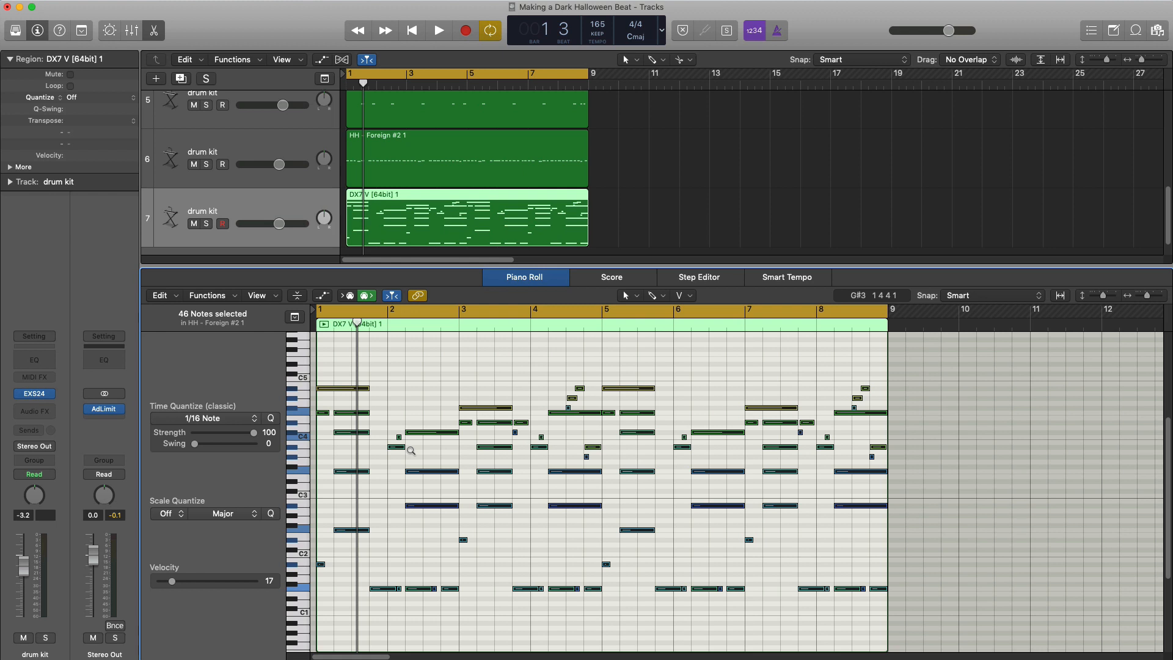
pyautogui.click(436, 462)
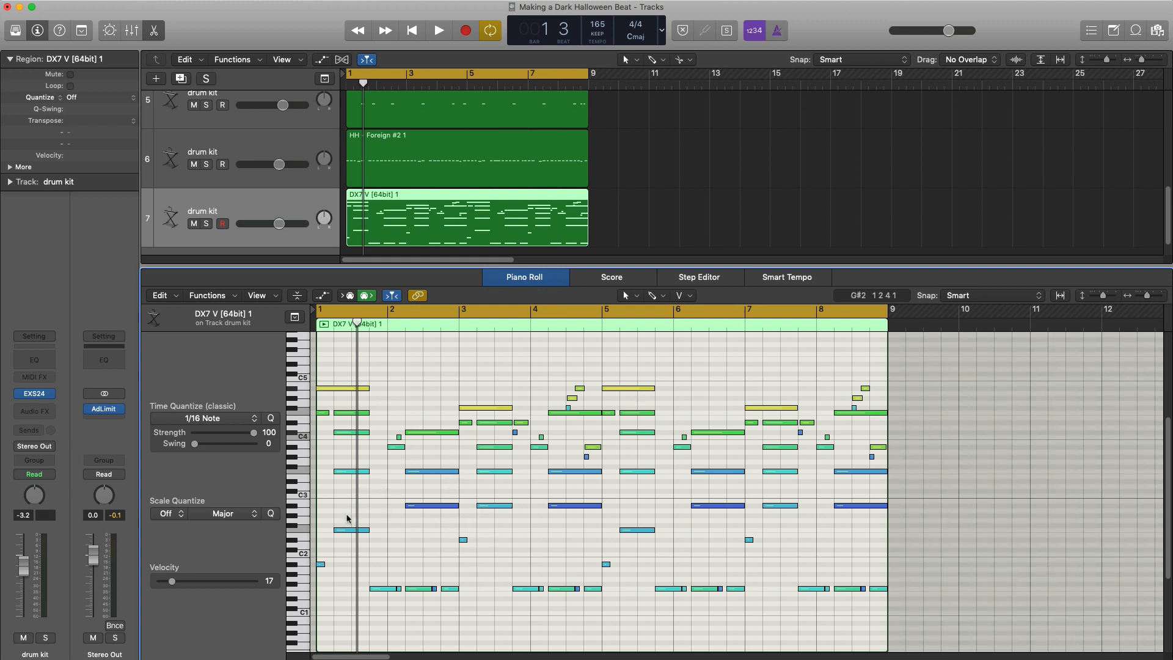
# Move the low F2 note to the start of bar 1 and delete the other notes in that bar of the track 7 region
pyautogui.moveTo(345, 536)
pyautogui.mouseDown()
pyautogui.moveTo(325, 537)
pyautogui.moveTo(321, 566)
pyautogui.mouseUp()
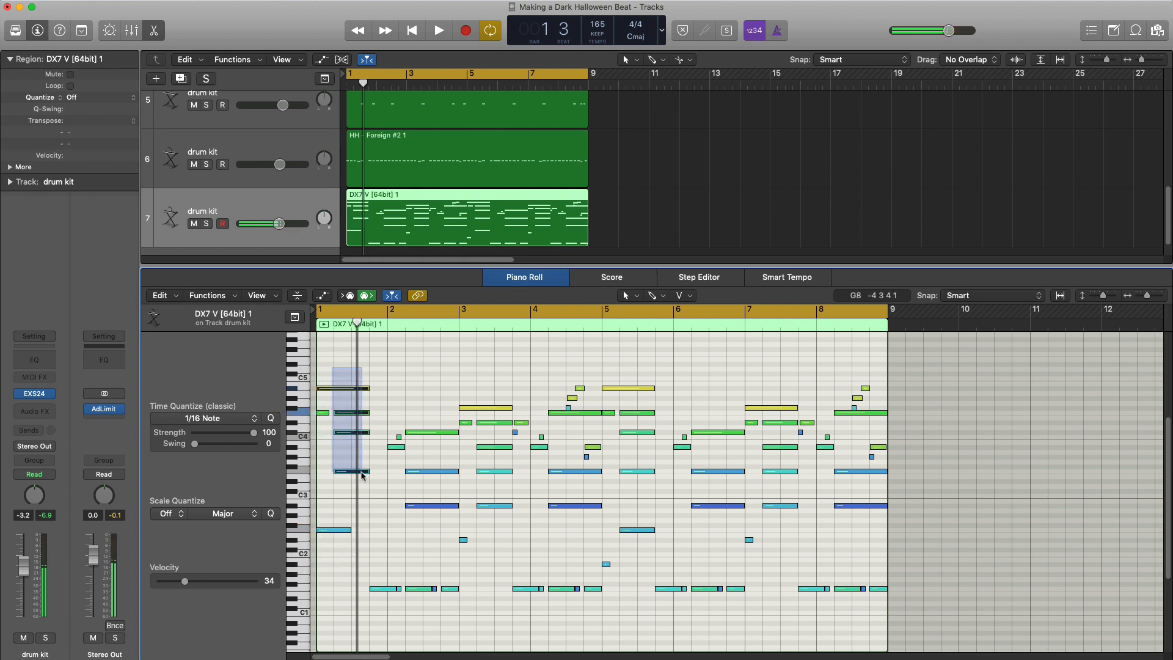
pyautogui.moveTo(362, 475); pyautogui.dragTo(363, 474)
pyautogui.press('Delete')
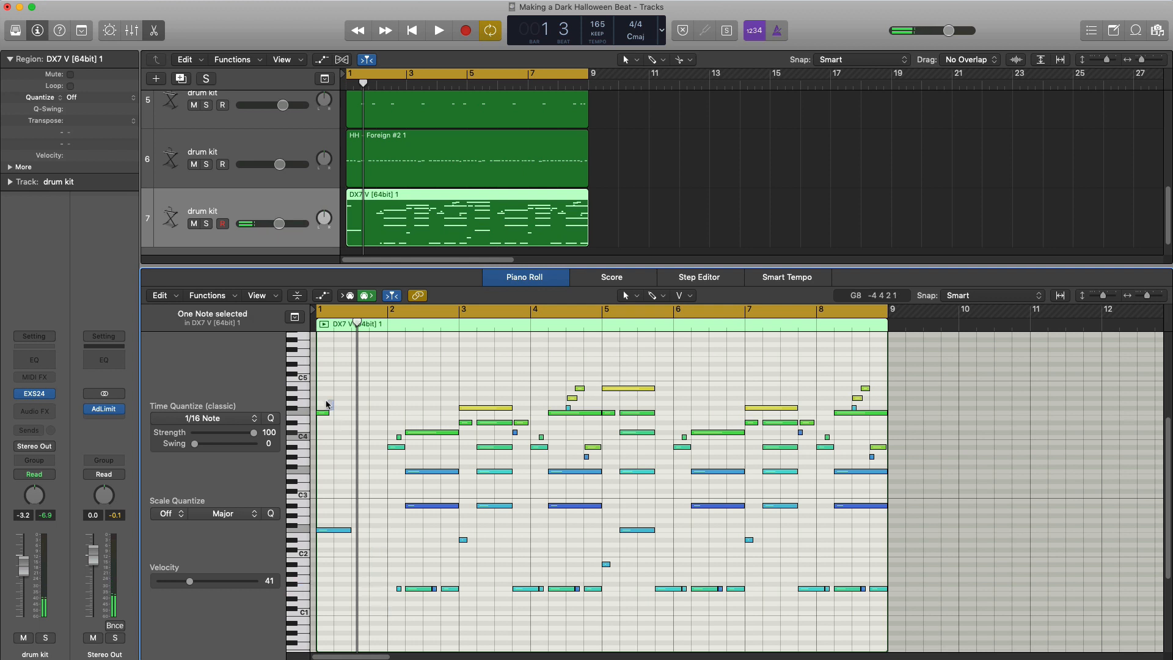
pyautogui.press('Delete')
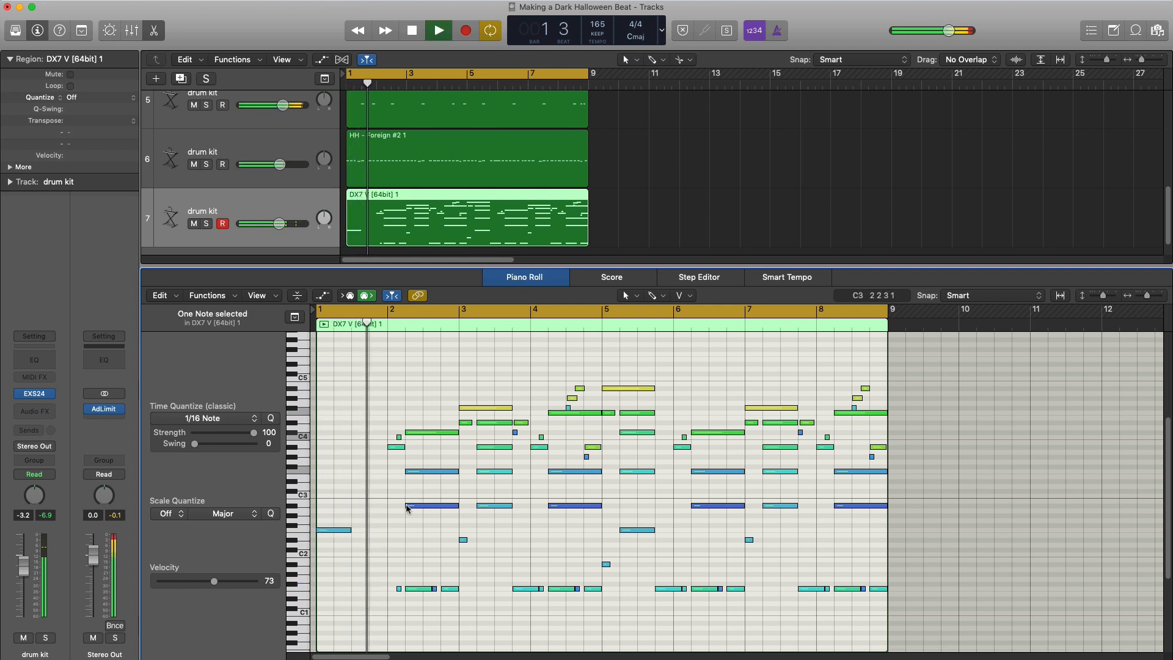
# Turn the F2 note into one-beat notes on beats 1, 2 and 4 of bar 1 and play them with the beat
pyautogui.scroll(5, 359, 532)
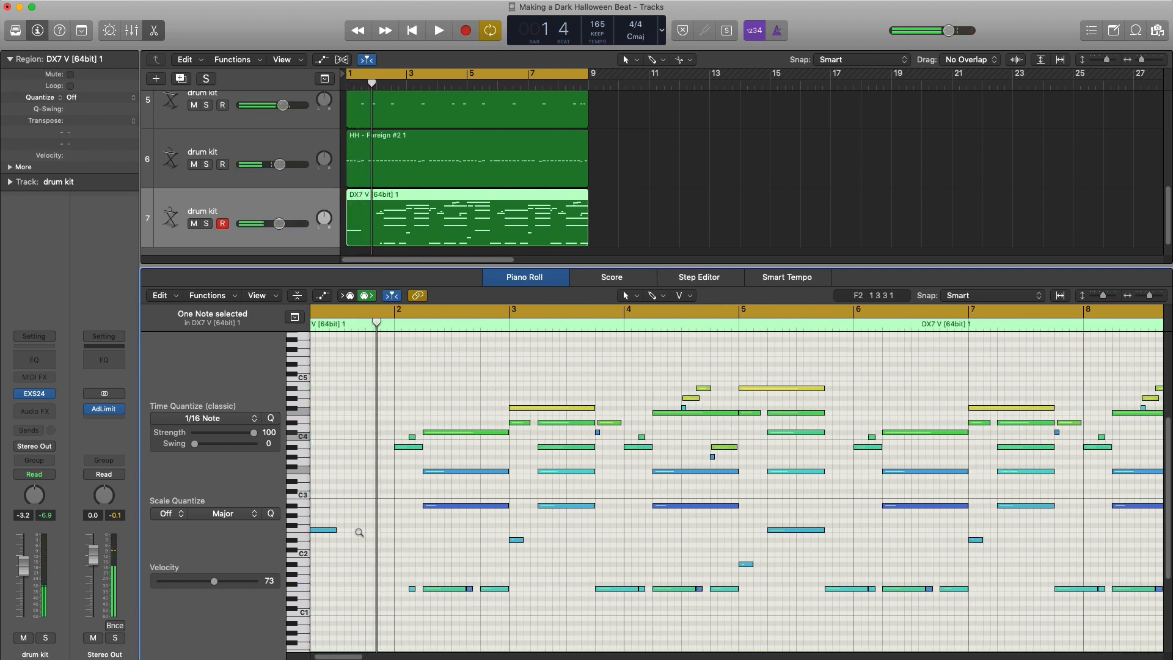
pyautogui.hscroll(-3, 360, 534)
pyautogui.press('space')
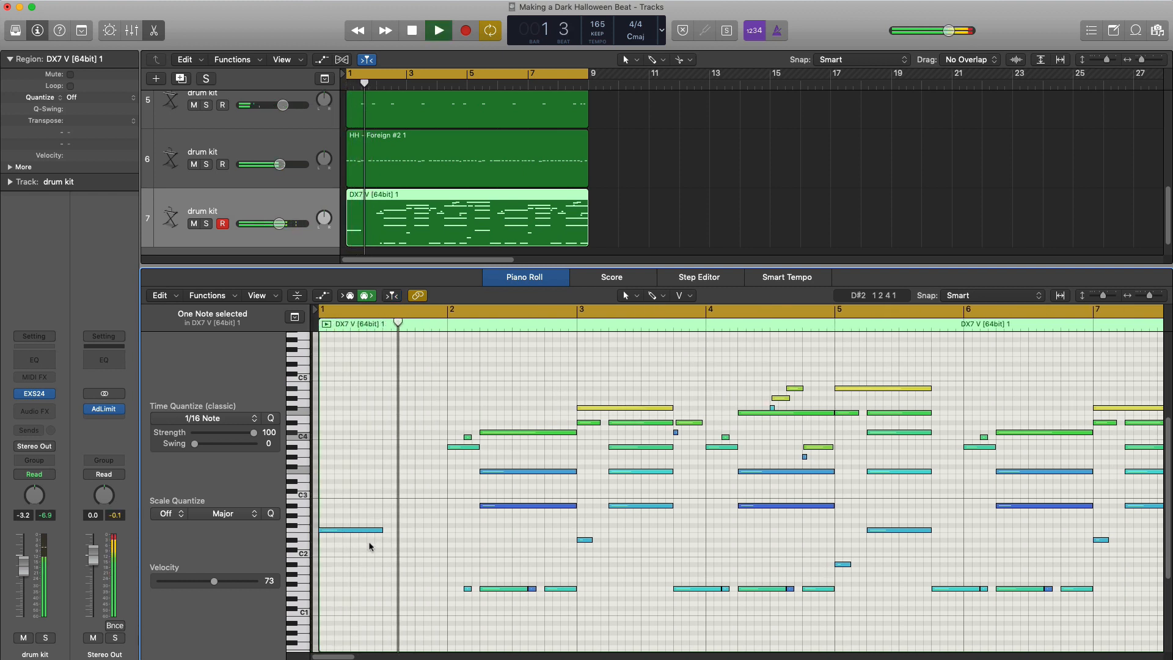
pyautogui.moveTo(380, 533); pyautogui.dragTo(413, 530)
pyautogui.press('space')
pyautogui.press('space')
pyautogui.press('space')
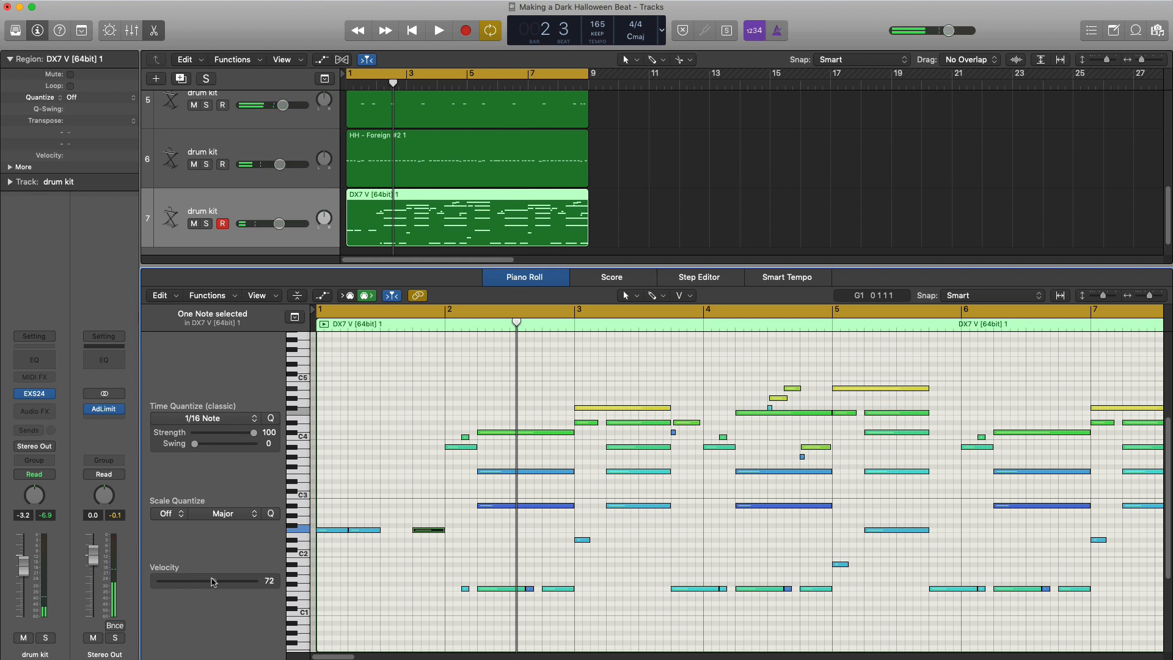
# Set the velocity of the F2 note on beat 4 of bar 1 to 49 and replay the opening bars
pyautogui.press('space')
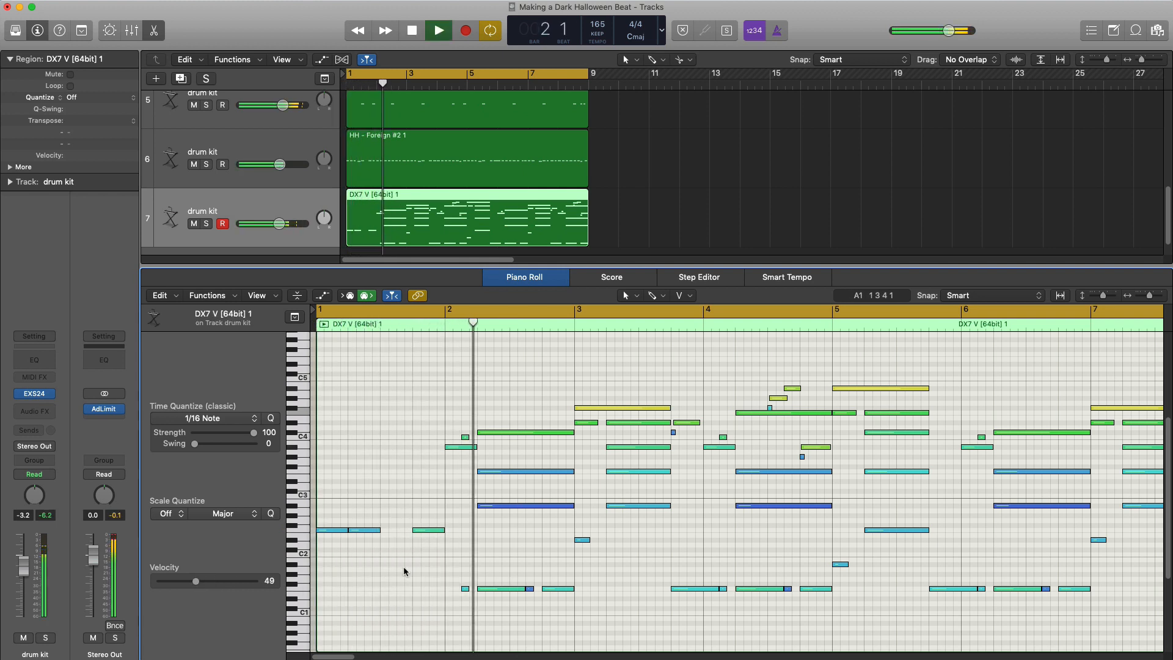
pyautogui.press('space')
pyautogui.press('space')
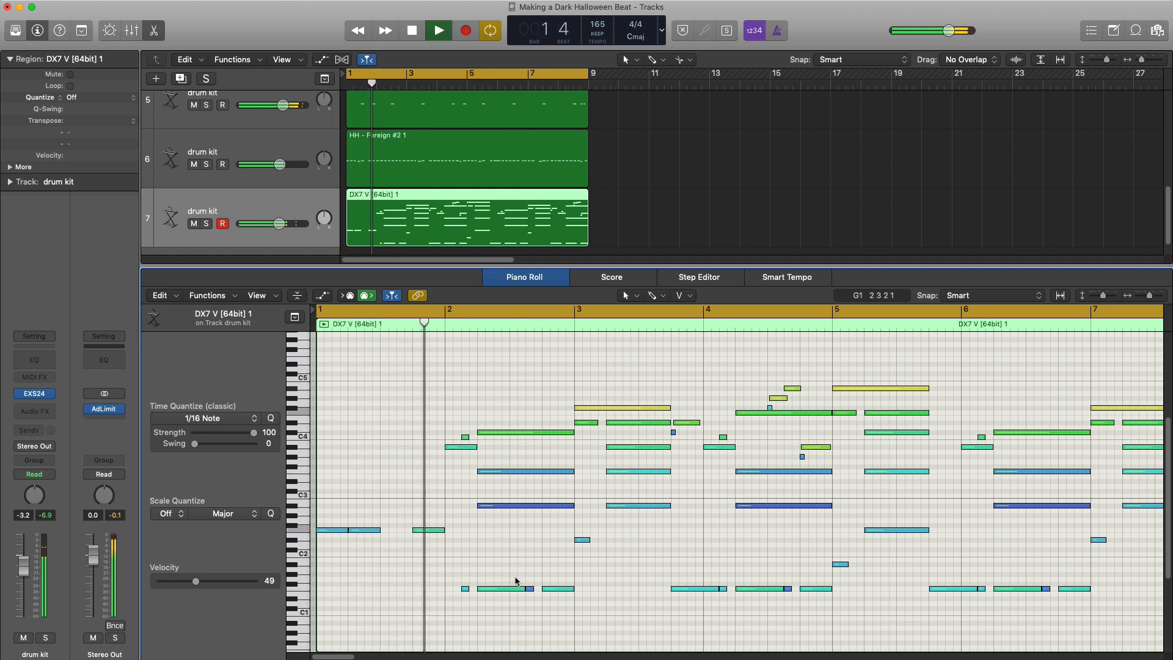
pyautogui.press('space')
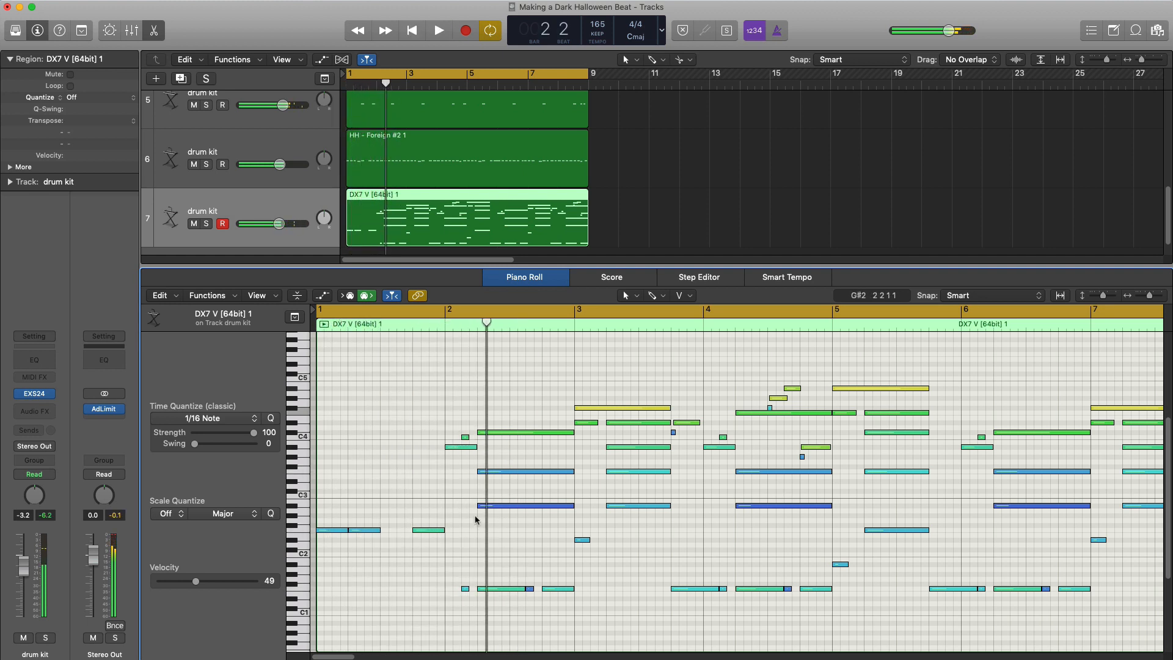
# Move the first note of bar 2 down to A#2, delete the three-note chord and the short low note in that bar, and play
pyautogui.click(459, 450)
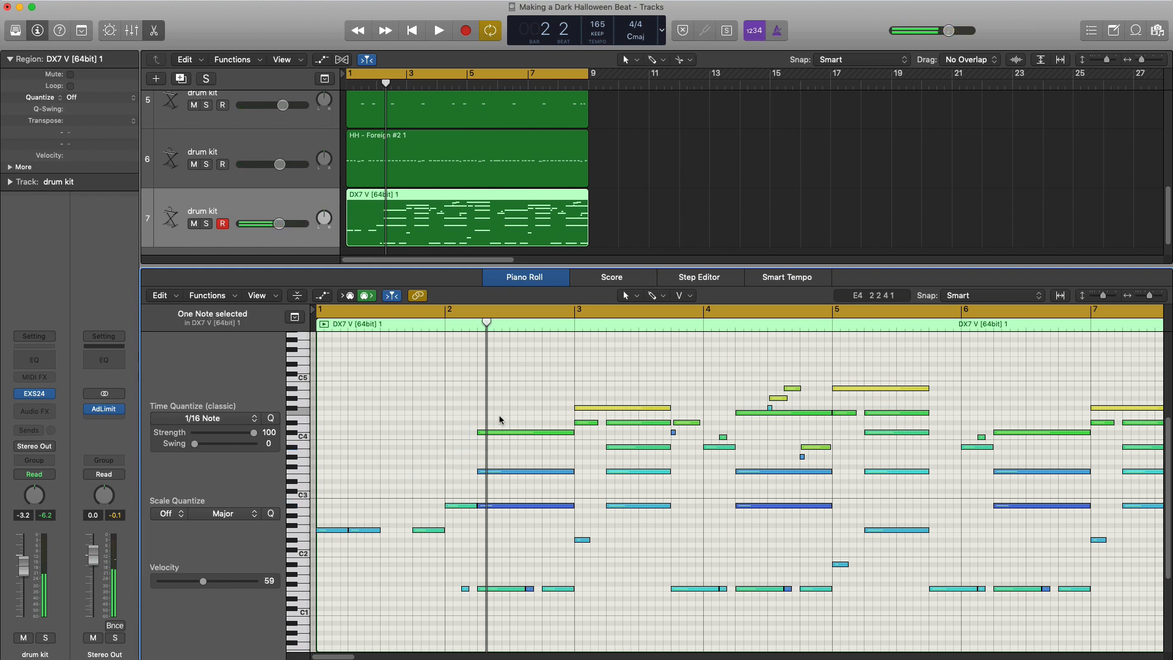
pyautogui.moveTo(518, 505); pyautogui.dragTo(519, 506)
pyautogui.press('Delete')
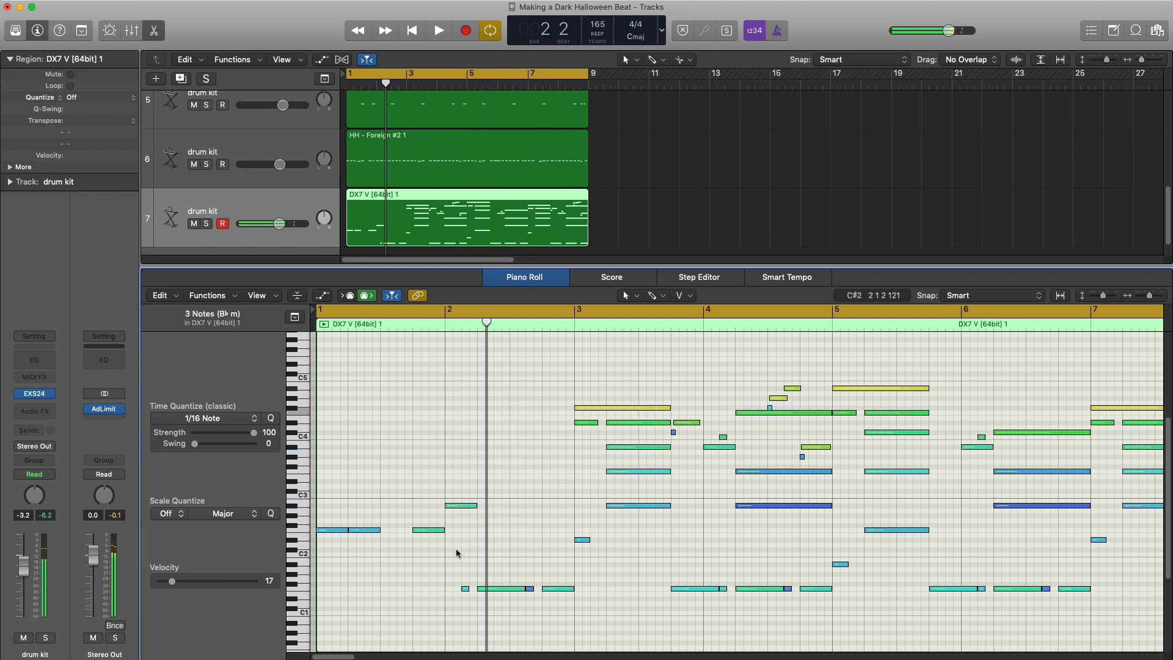
pyautogui.moveTo(472, 610); pyautogui.dragTo(473, 608)
pyautogui.press('Delete')
pyautogui.press('space')
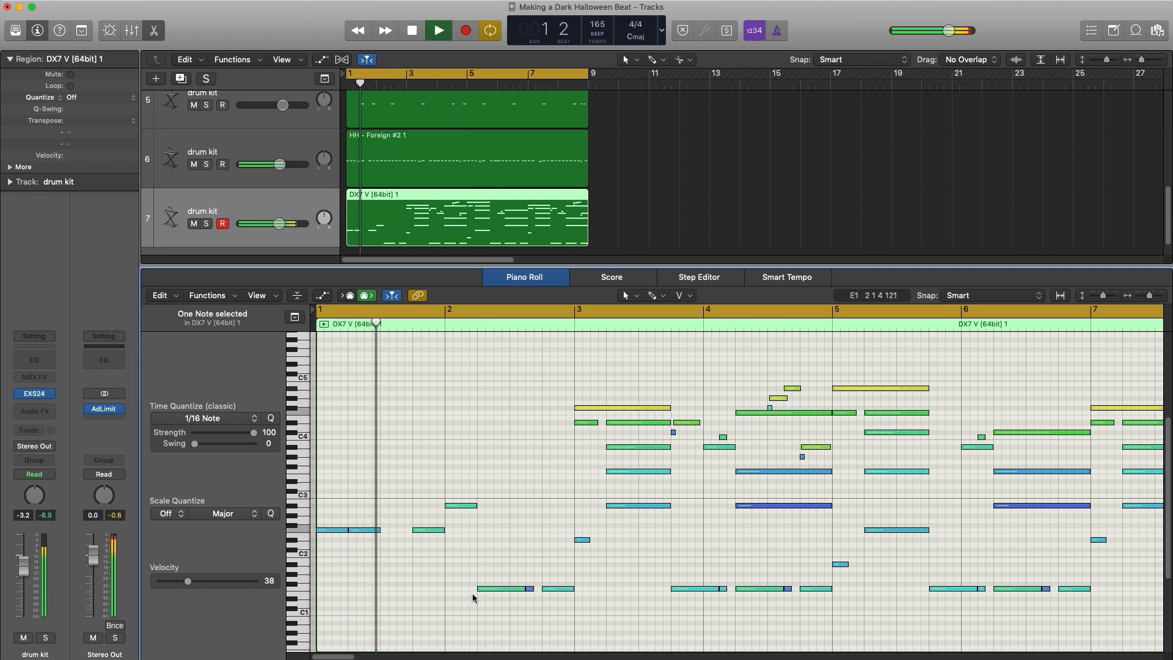
# Raise the low note on beat 2 of bar 2 an octave to F2, shorten it to one beat, and play the result
pyautogui.press('space')
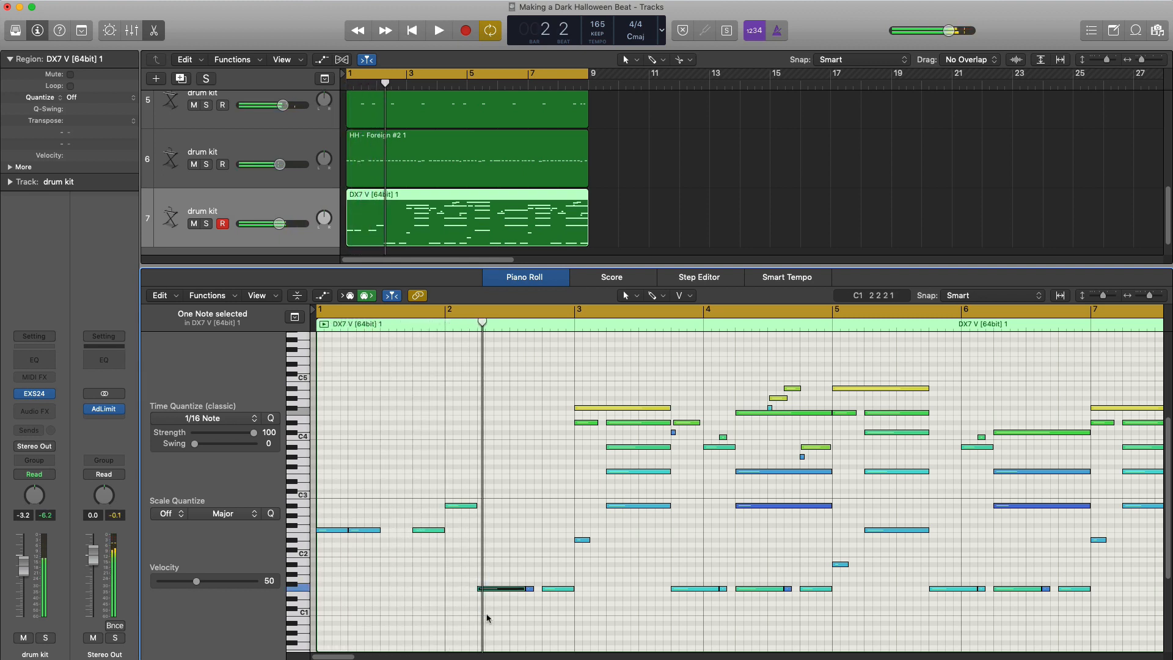
pyautogui.hotkey('shift', 'alt', 'Up')
pyautogui.press('space')
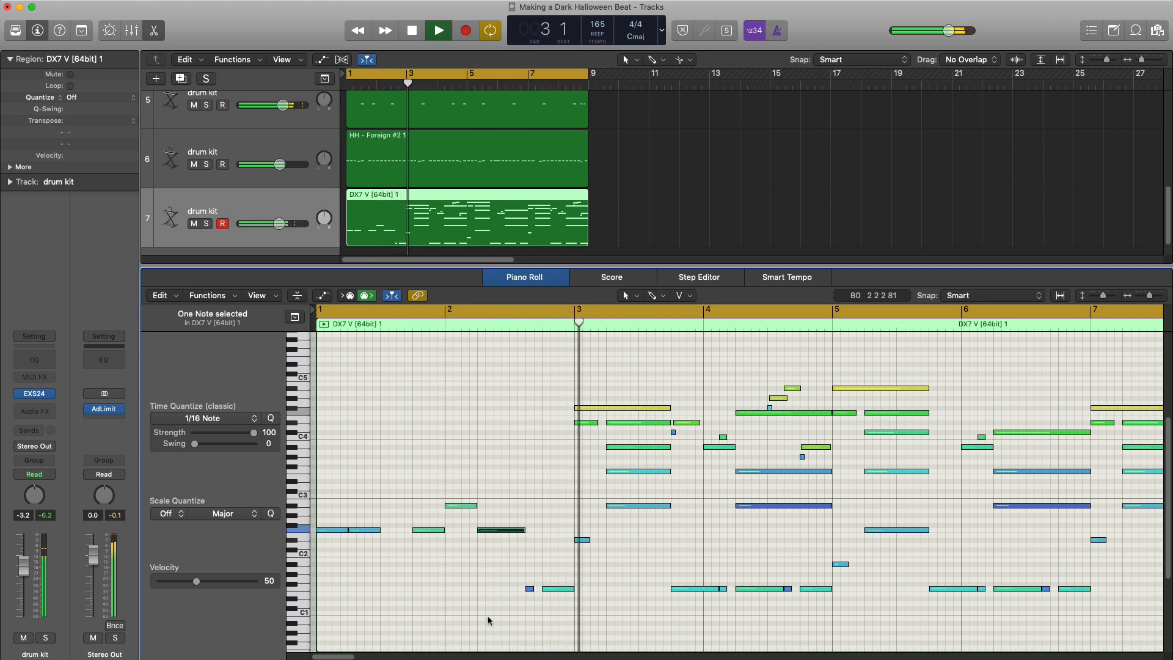
pyautogui.press('space')
pyautogui.moveTo(523, 531); pyautogui.dragTo(525, 586)
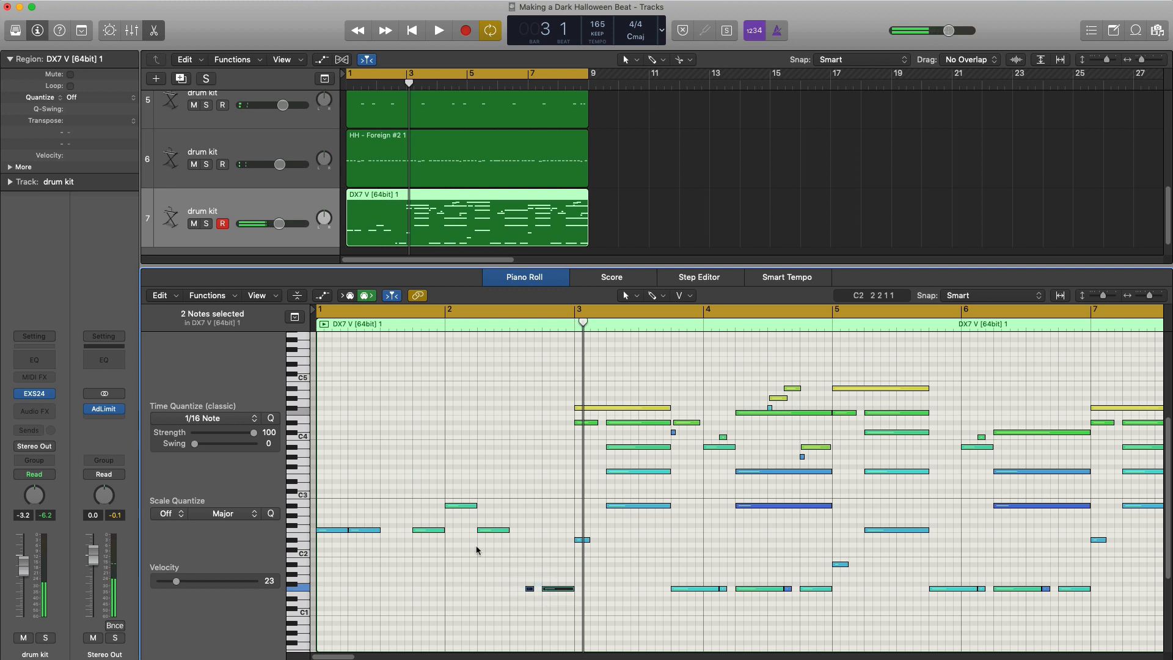
# Copy the A#2 note to halfway through beat 3 of bar 2, delete the two remaining low notes in that bar, and play
pyautogui.moveTo(455, 508); pyautogui.dragTo(537, 508)
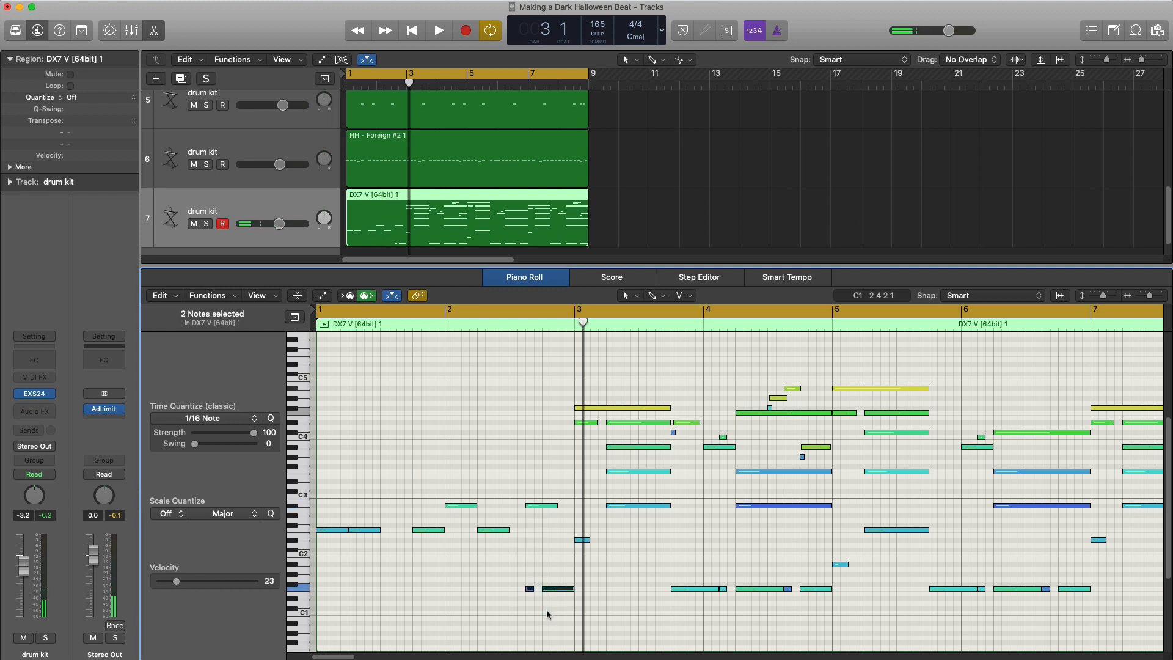
pyautogui.press('Delete')
pyautogui.press('space')
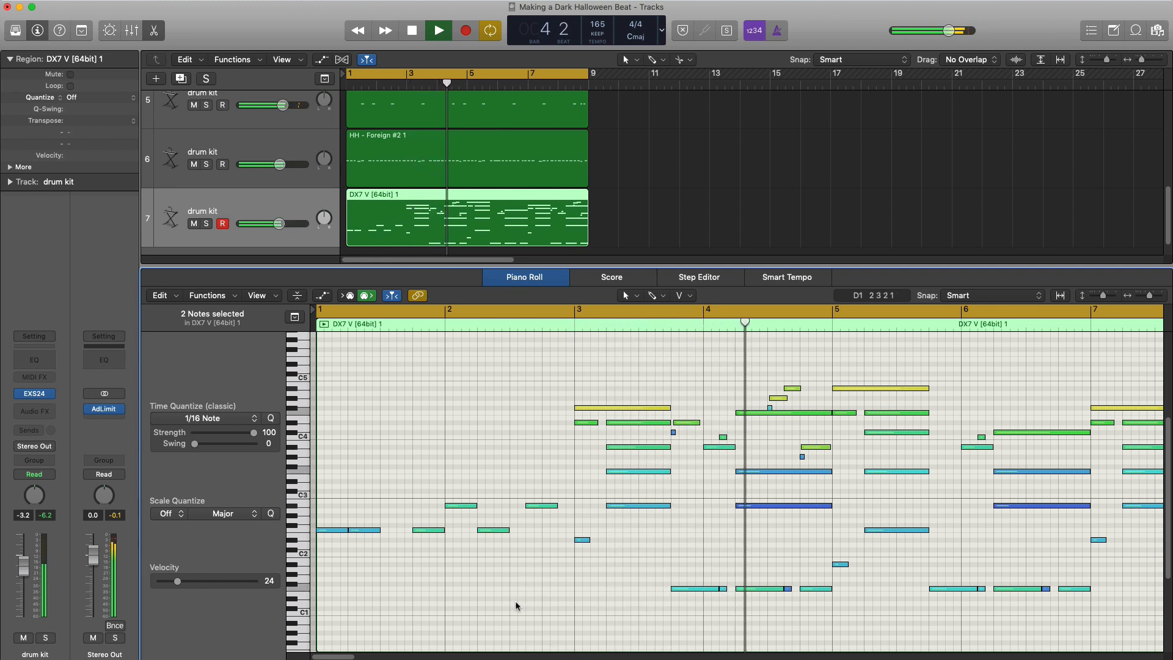
pyautogui.press('space')
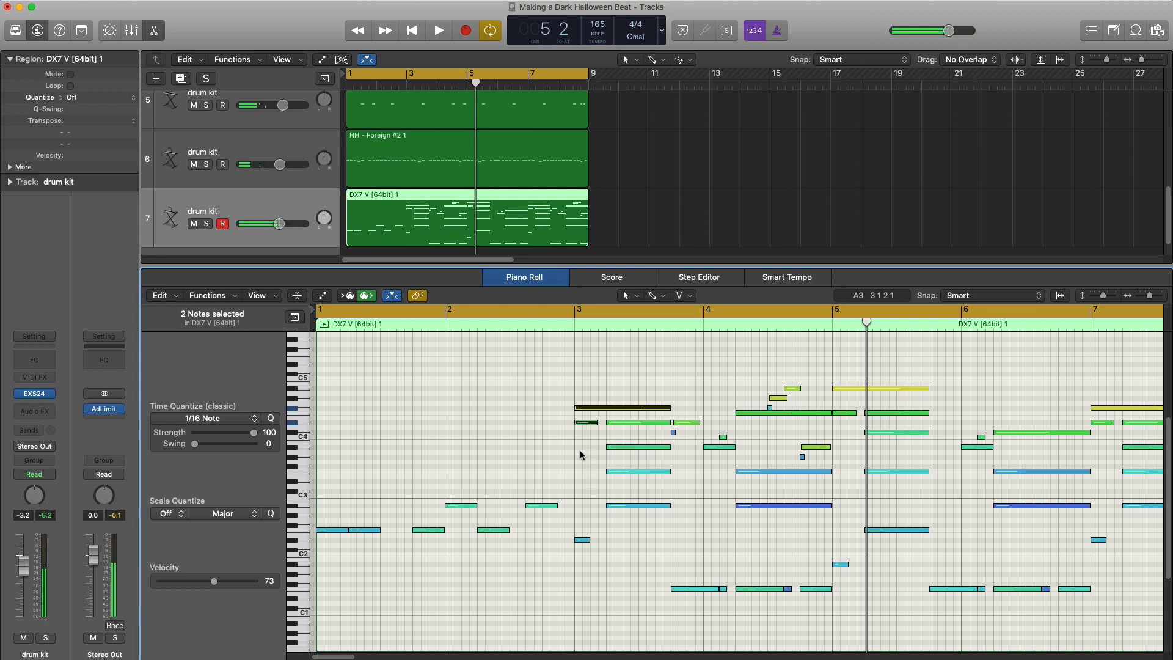
# Clear the chord notes and low beat 4 note from bar 3, leaving one-beat D#2 notes on beats 1, 2 and 4
pyautogui.moveTo(608, 384); pyautogui.dragTo(683, 538)
pyautogui.press('Delete')
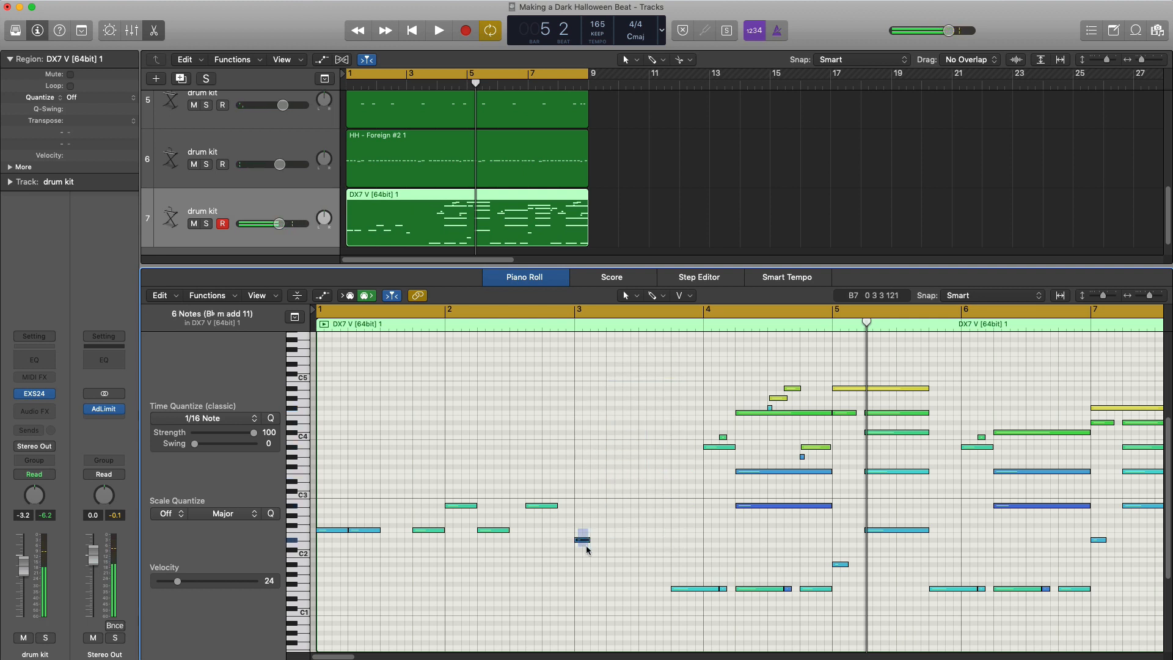
pyautogui.moveTo(324, 532); pyautogui.dragTo(581, 542)
pyautogui.press('space')
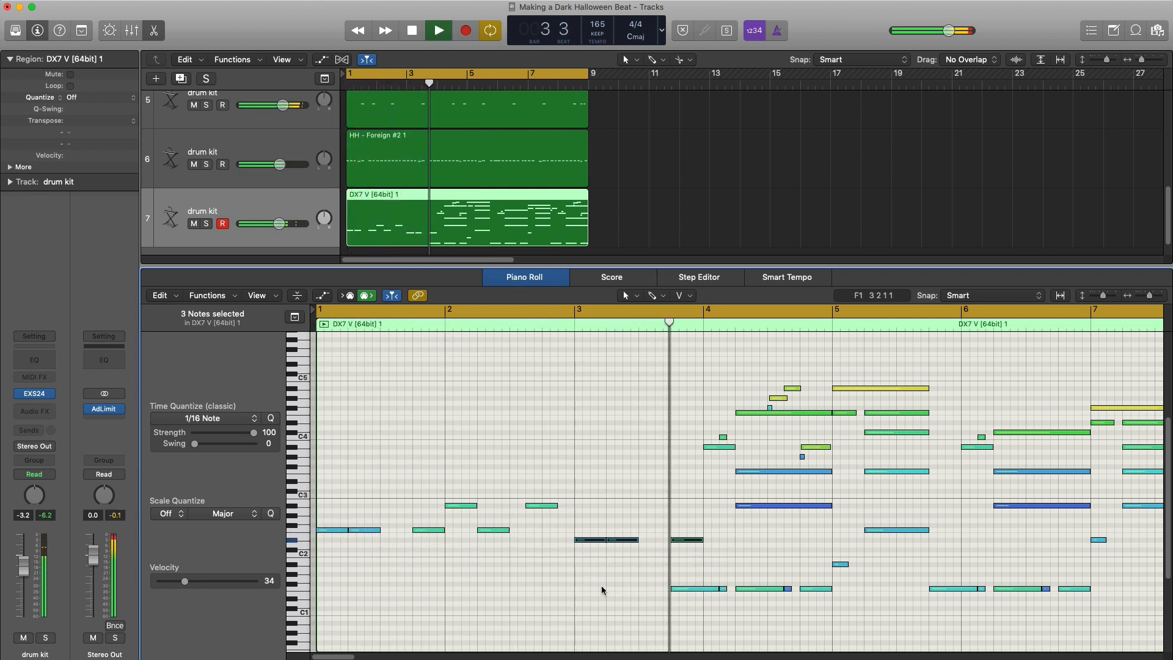
pyautogui.press('space')
pyautogui.press('Delete')
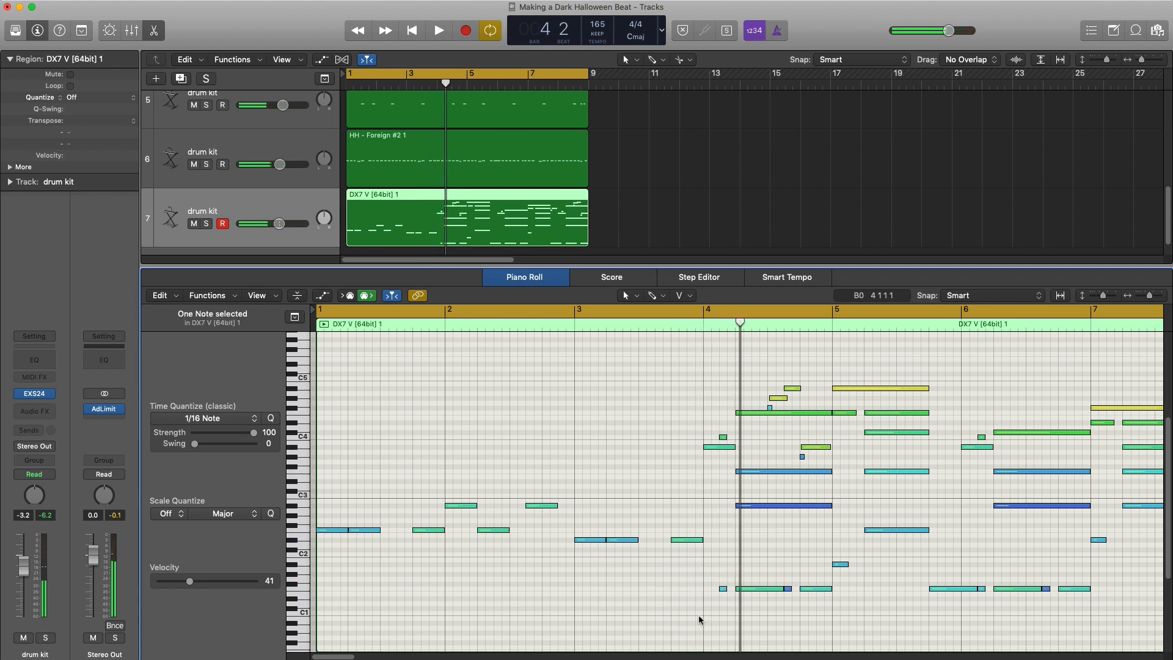
# Set the cycle range to bar 4 only and play it on loop
pyautogui.hscroll(5, 696, 489)
pyautogui.moveTo(618, 313); pyautogui.dragTo(717, 318)
pyautogui.press('space')
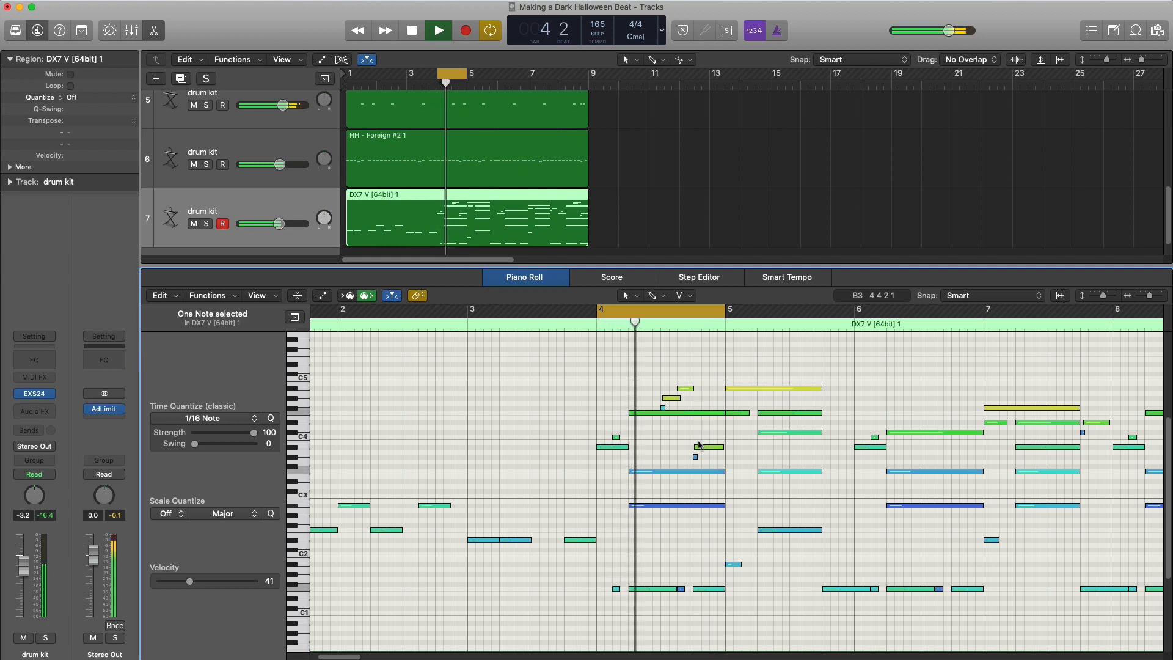
pyautogui.press('space')
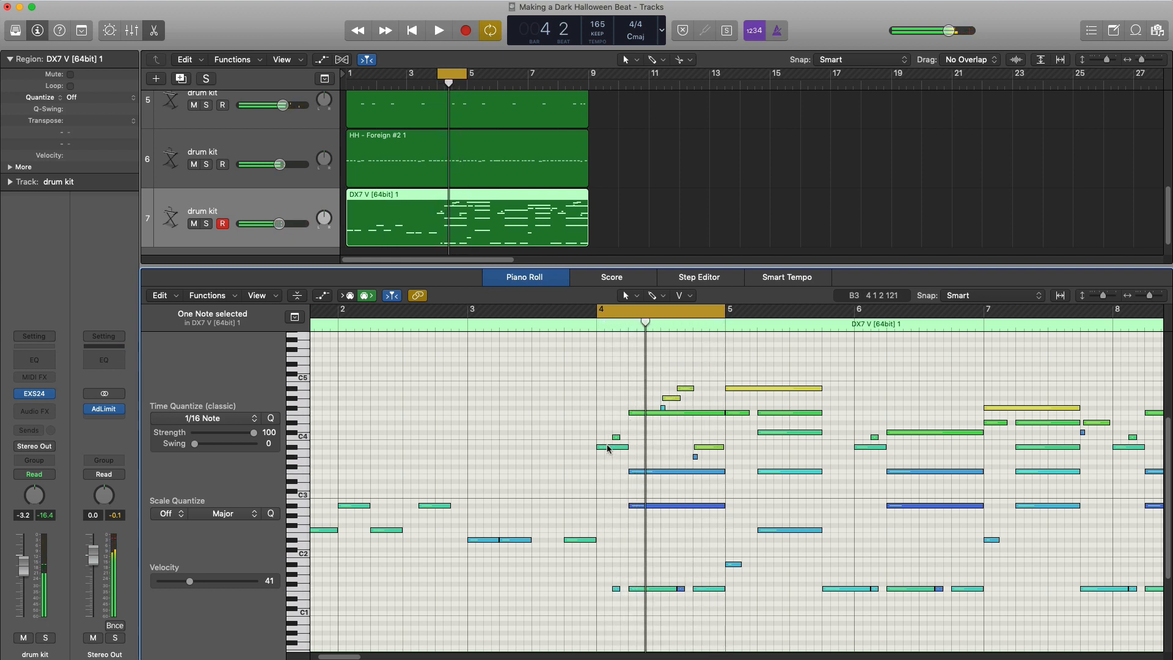
# Lower bar 4's first note an octave to A#2, delete the bar's other notes, and copy A#2 to beat 2 and halfway through beat 3
pyautogui.click(611, 448)
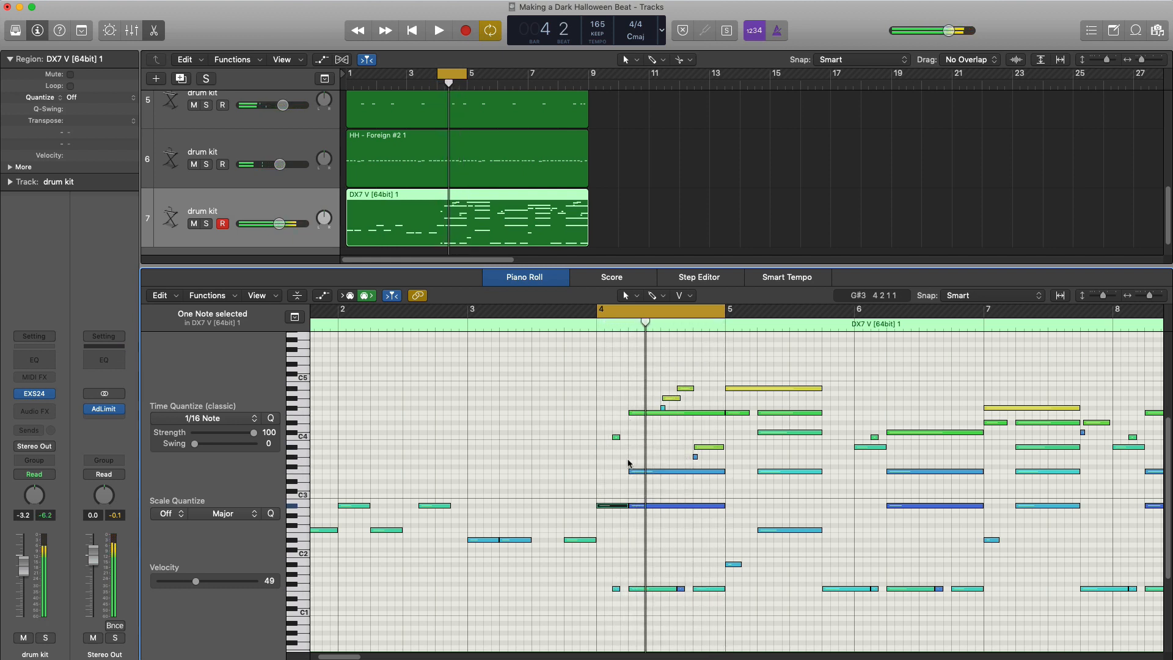
pyautogui.moveTo(609, 370); pyautogui.dragTo(708, 481)
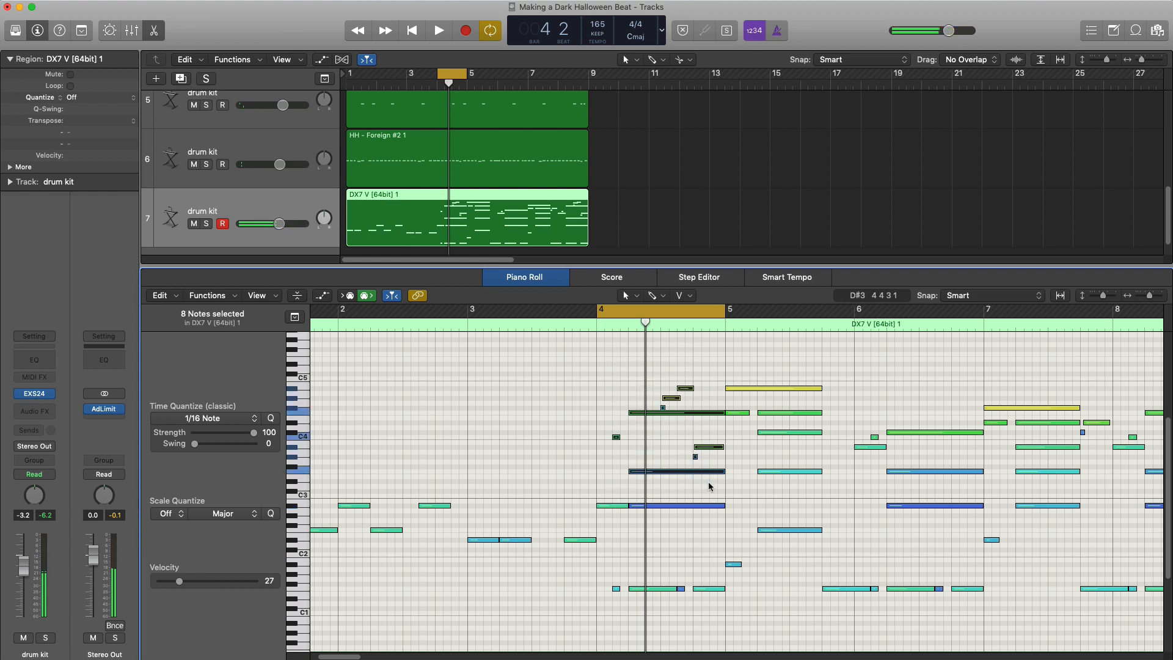
pyautogui.press('Delete')
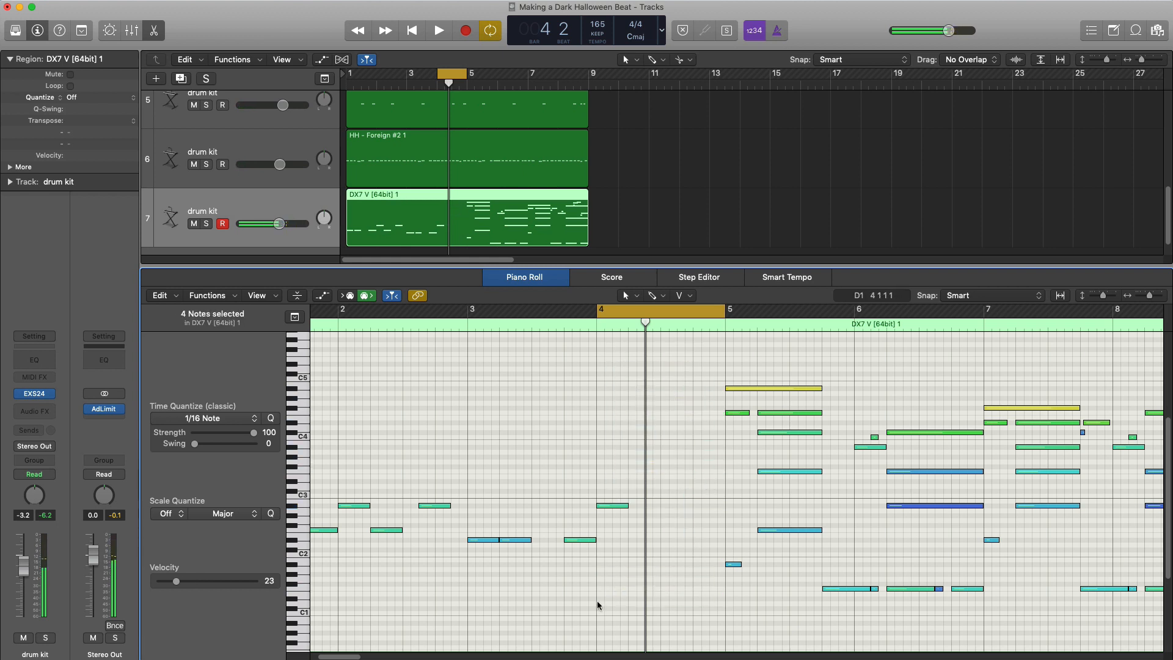
pyautogui.moveTo(624, 512); pyautogui.dragTo(694, 509)
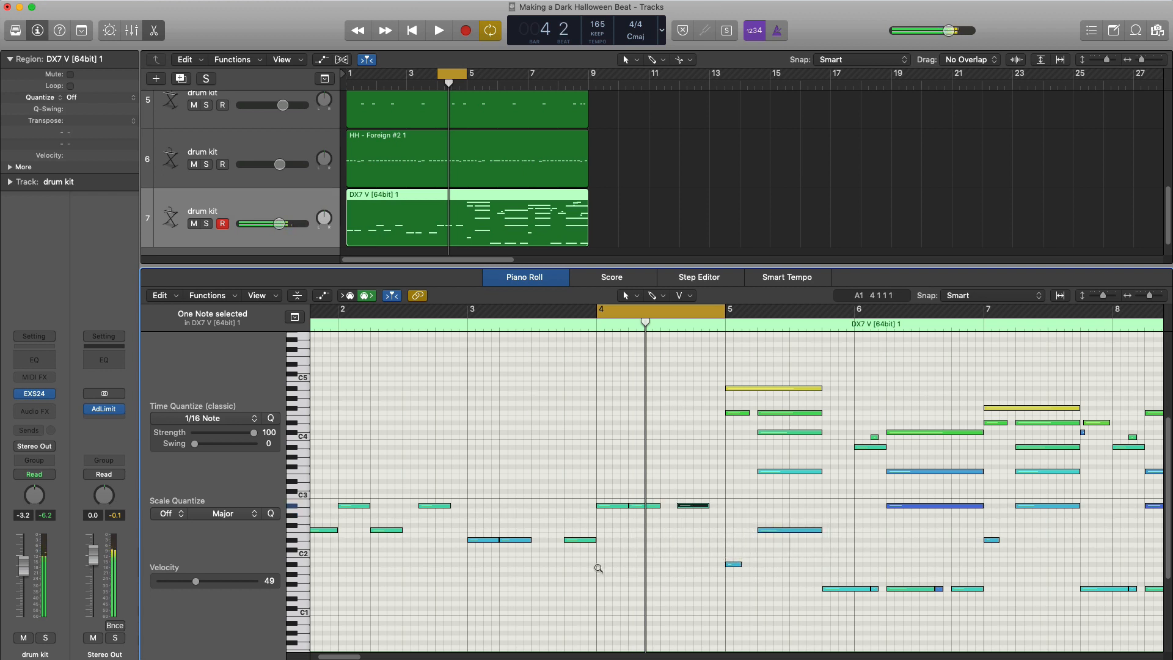
# Delete all notes in bars 5 to 8 and copy the finished line from bars 1 to 4 into them
pyautogui.keyDown('ctrl'); pyautogui.keyDown('alt'); pyautogui.click(598, 569); pyautogui.keyUp('alt'); pyautogui.keyUp('ctrl')
pyautogui.moveTo(916, 590); pyautogui.dragTo(932, 641)
pyautogui.press('super+z')
pyautogui.press('Delete')
pyautogui.moveTo(646, 617); pyautogui.dragTo(297, 490)
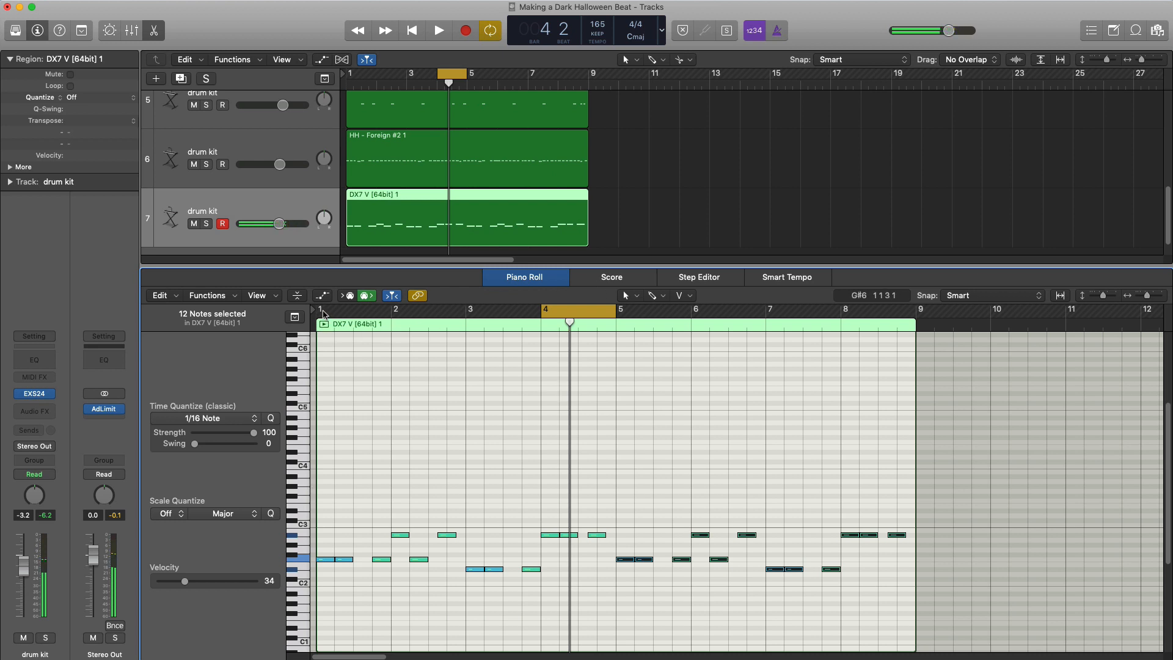
# Cycle bars 1 to 8 during playback and raise the velocity of all notes in the track 7 region to 73
pyautogui.moveTo(366, 316); pyautogui.dragTo(915, 313)
pyautogui.press('space')
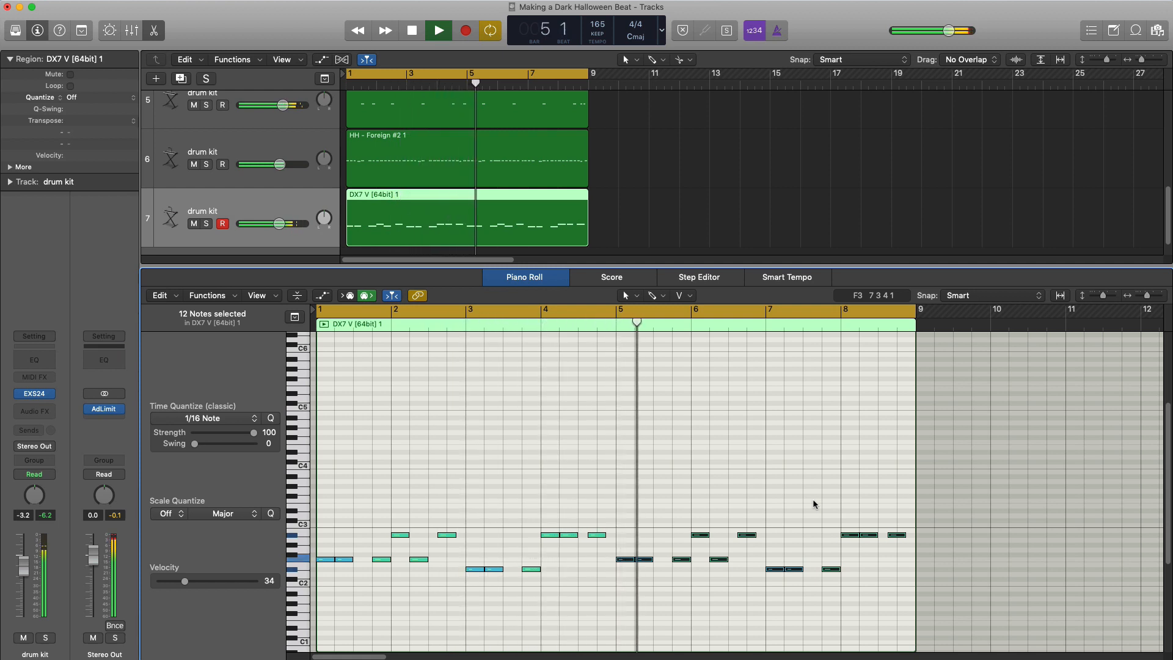
pyautogui.moveTo(976, 602); pyautogui.dragTo(262, 459)
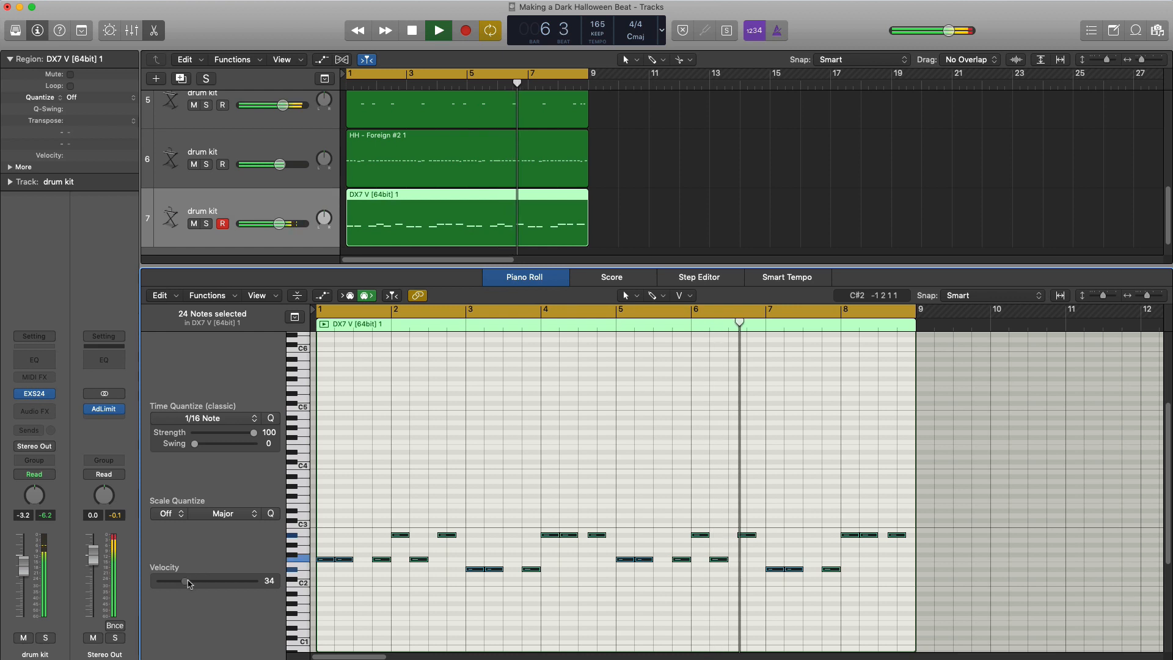
pyautogui.moveTo(185, 581); pyautogui.dragTo(215, 585)
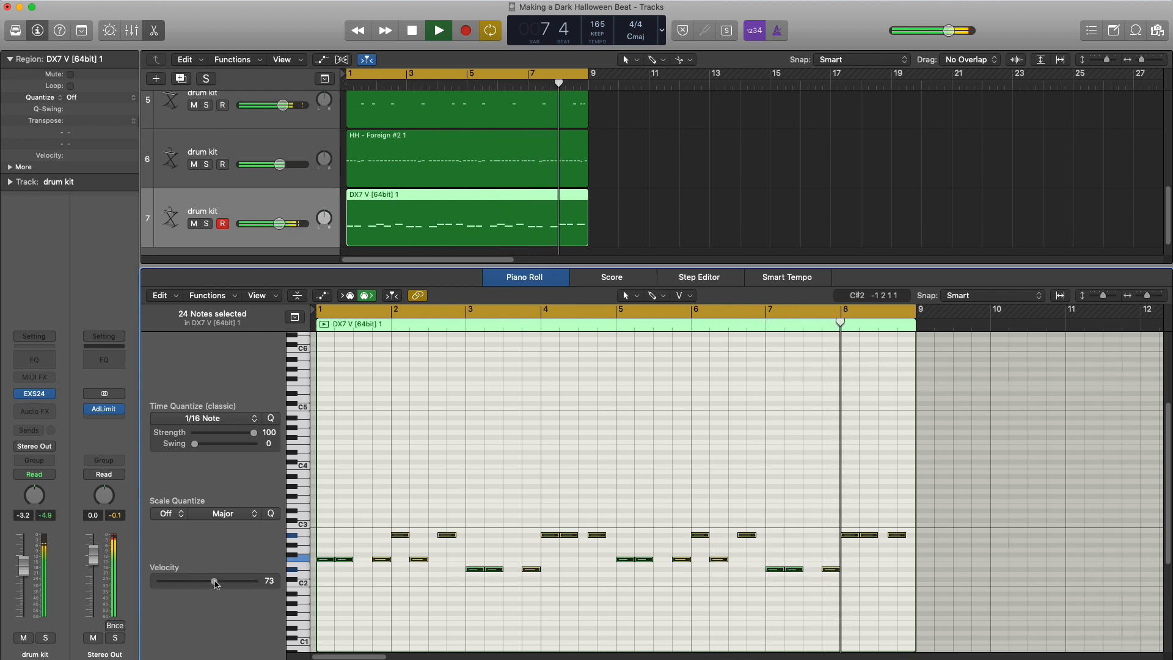
# Close the note editor, raise the volume of track 7 to -1.7 dB, and stop playback
pyautogui.press('e')
pyautogui.moveTo(277, 482); pyautogui.dragTo(283, 483)
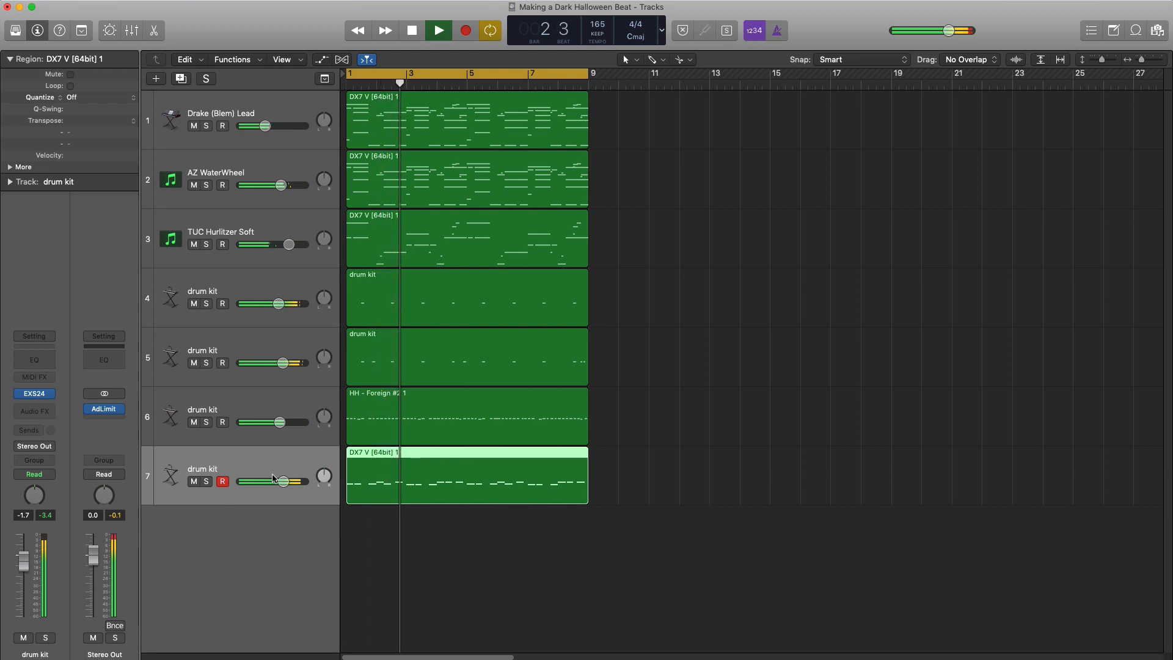
pyautogui.press('space')
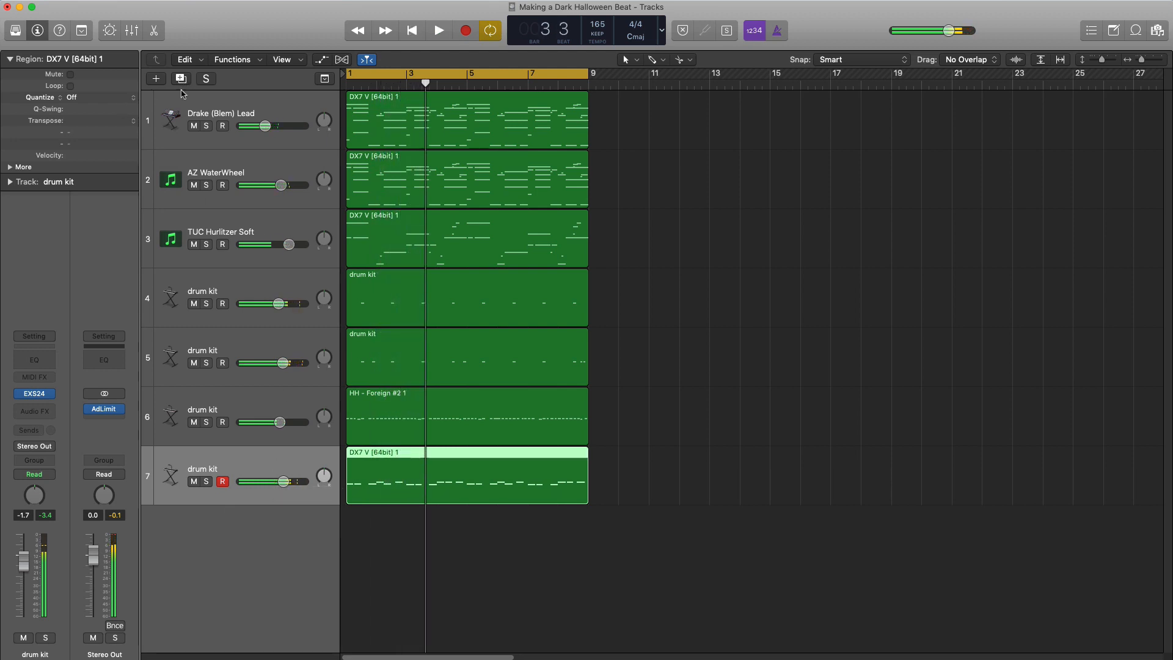
# Duplicate the track 7 drum kit as track 8, create an empty eight-bar region on it, and open it in the Piano Roll
pyautogui.click(181, 79)
pyautogui.moveTo(371, 545); pyautogui.dragTo(588, 541)
pyautogui.press('p')
pyautogui.press('space')
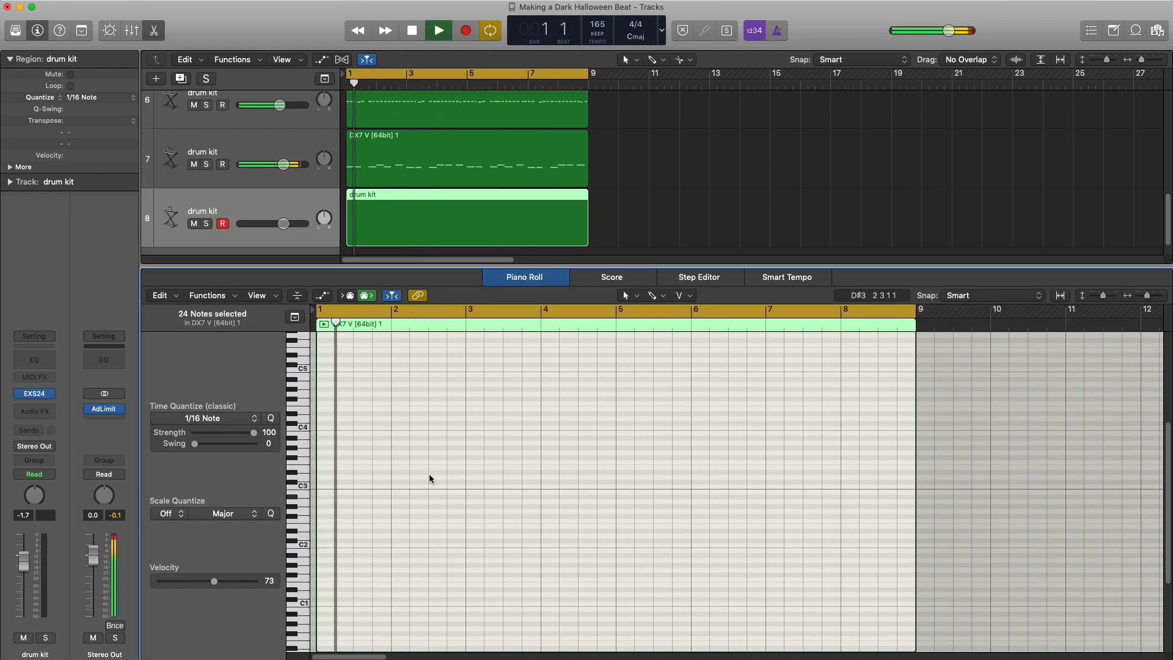
# Add one-beat D3 notes on beat 2 of bar 3 and beat 2 of bar 7 in the track 8 region, checking with playback
pyautogui.keyDown('super'); pyautogui.click(487, 458); pyautogui.keyUp('super')
pyautogui.press('space')
pyautogui.moveTo(490, 461); pyautogui.dragTo(496, 492)
pyautogui.press('space')
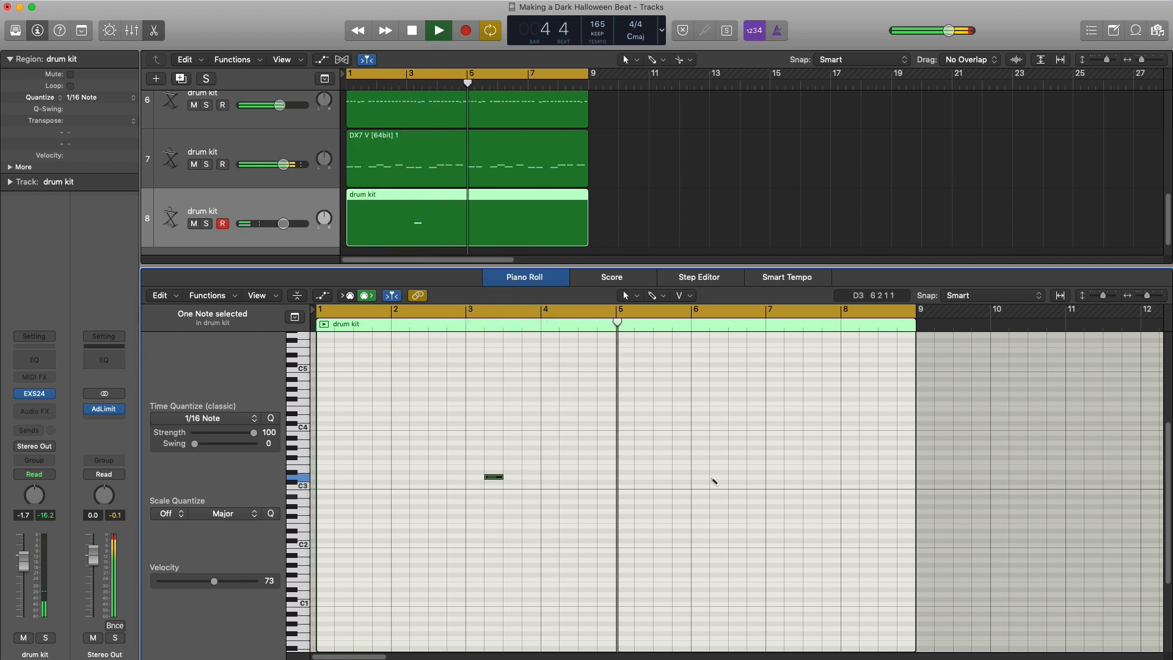
pyautogui.click(786, 478)
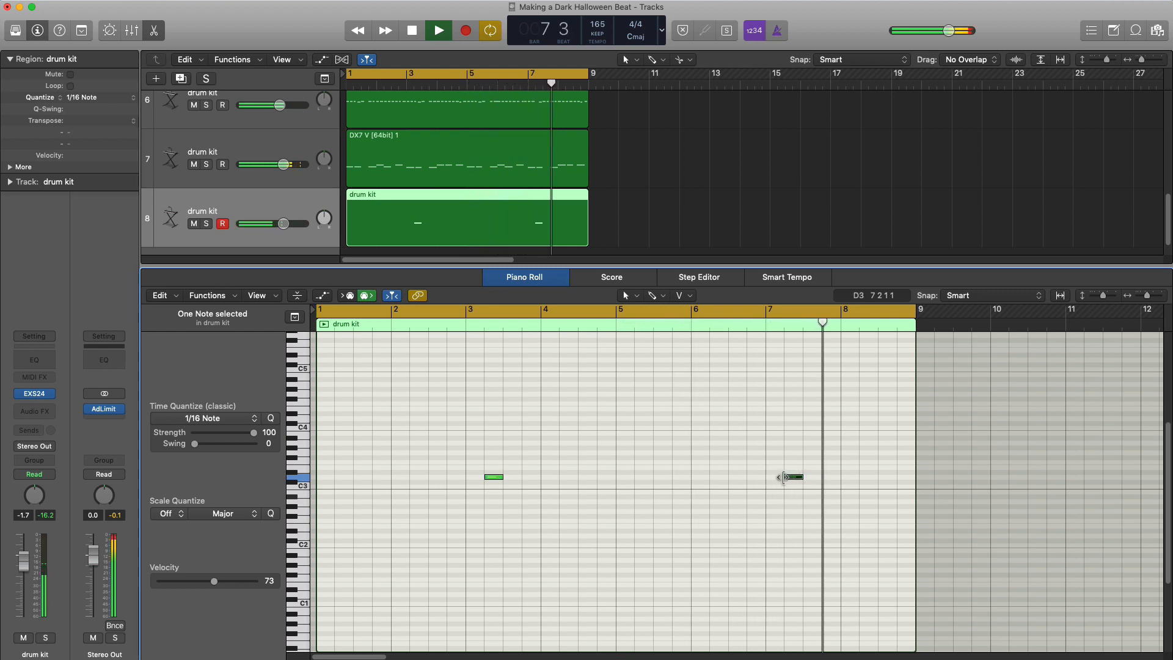
# Lower the volume of track 8 to -4.9 dB, close the note editor, and stop playback
pyautogui.moveTo(283, 223); pyautogui.dragTo(275, 225)
pyautogui.press('e')
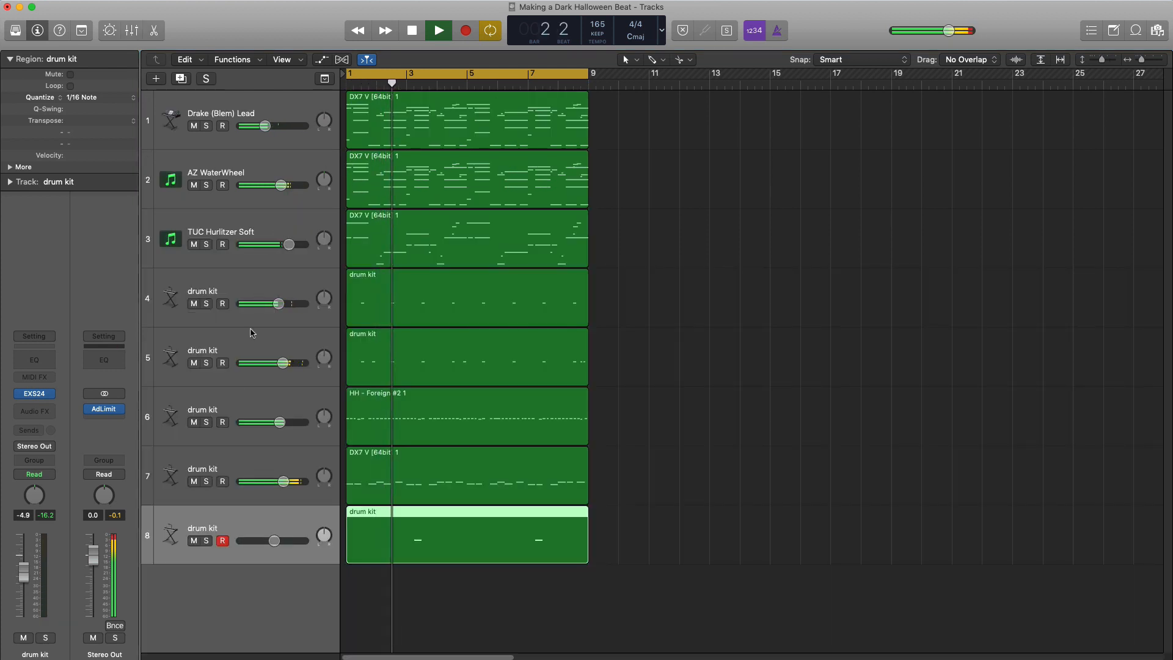
pyautogui.press('space')
# Insert a stereo Sample Delay effect on the hi-hat track 6
pyautogui.click(246, 416)
pyautogui.click(42, 412)
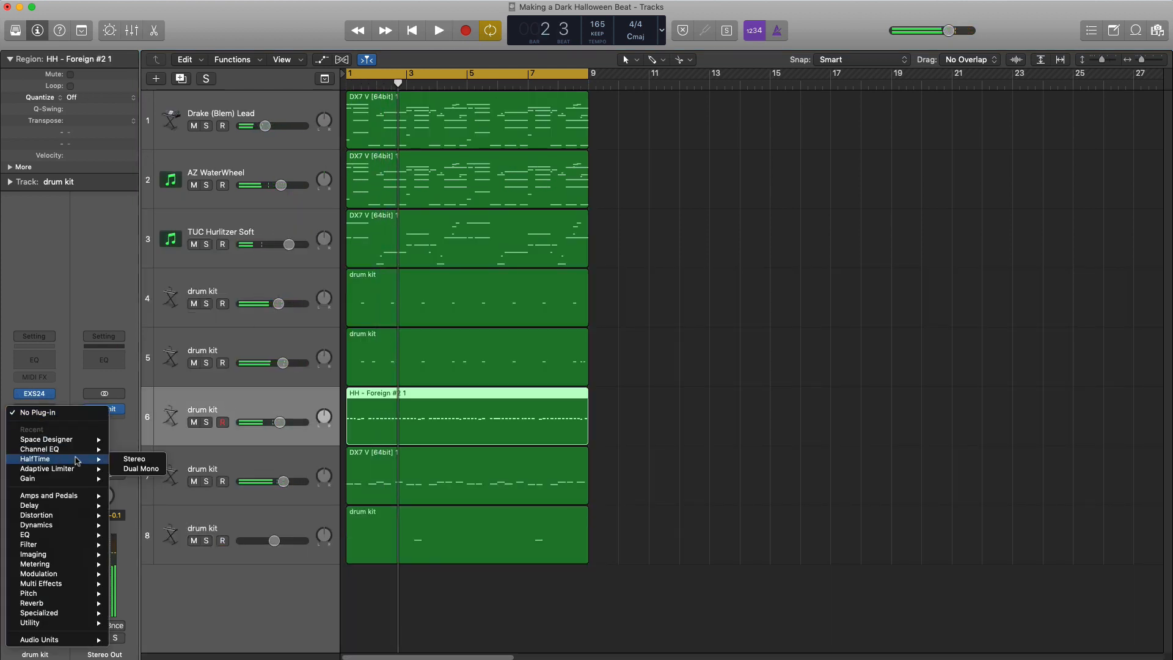
pyautogui.moveTo(57, 507)
pyautogui.moveTo(144, 541)
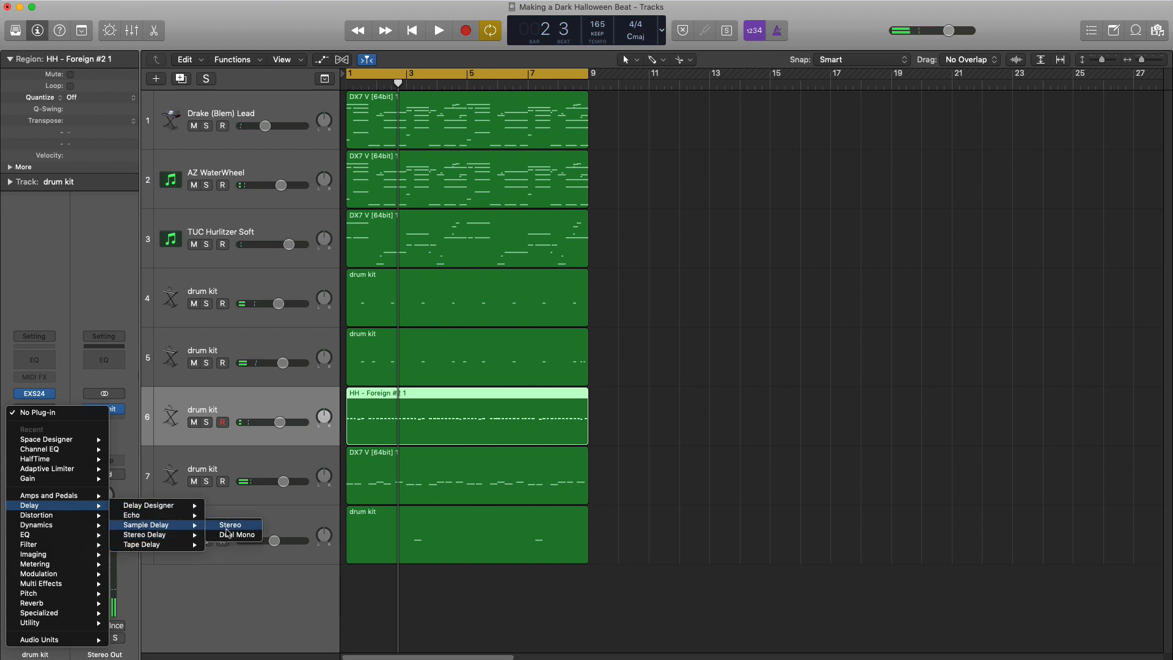
pyautogui.click(235, 529)
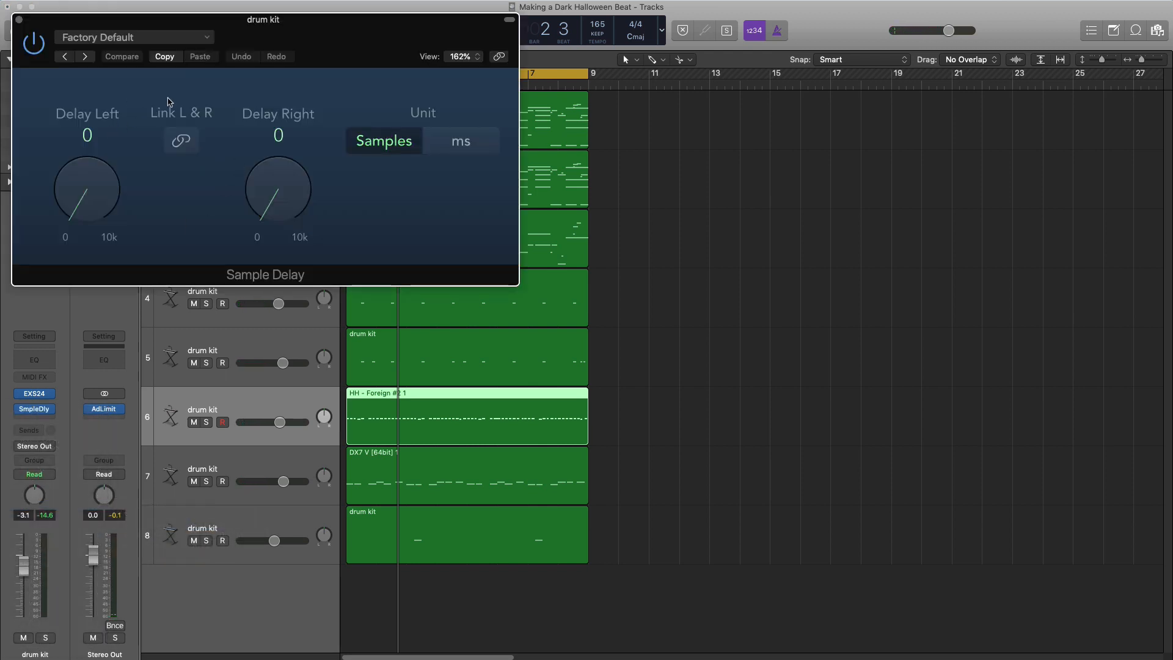
# Switch the Sample Delay unit to ms, set the left delay to 1.4 ms, and close the plug-in after listening
pyautogui.click(443, 150)
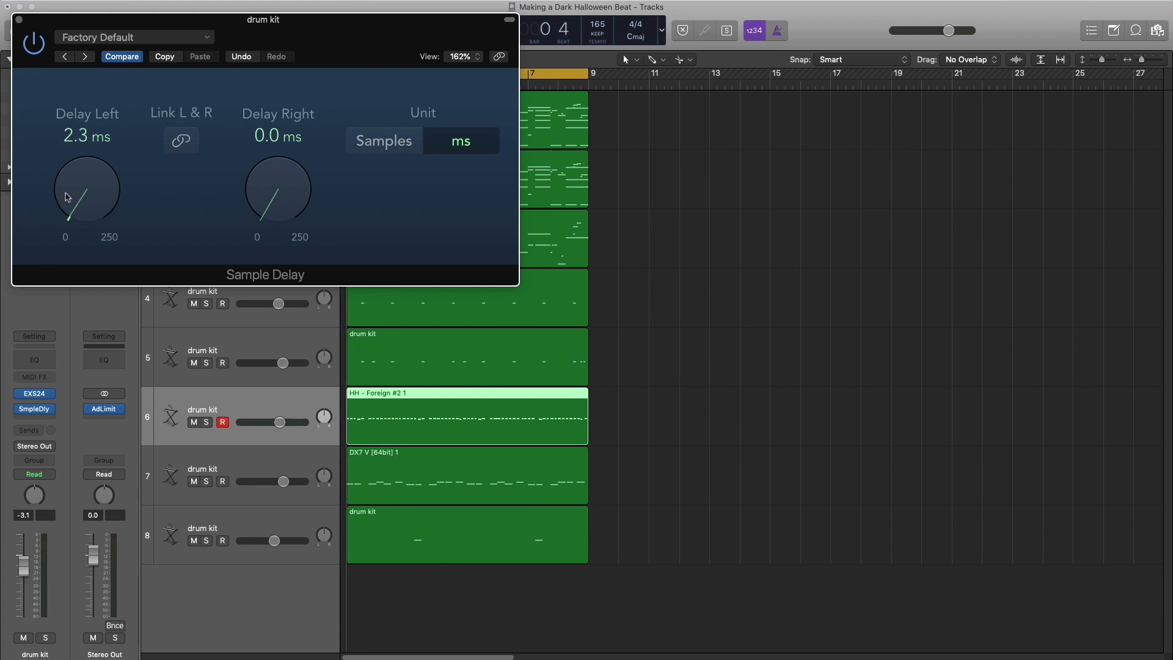
pyautogui.press('space')
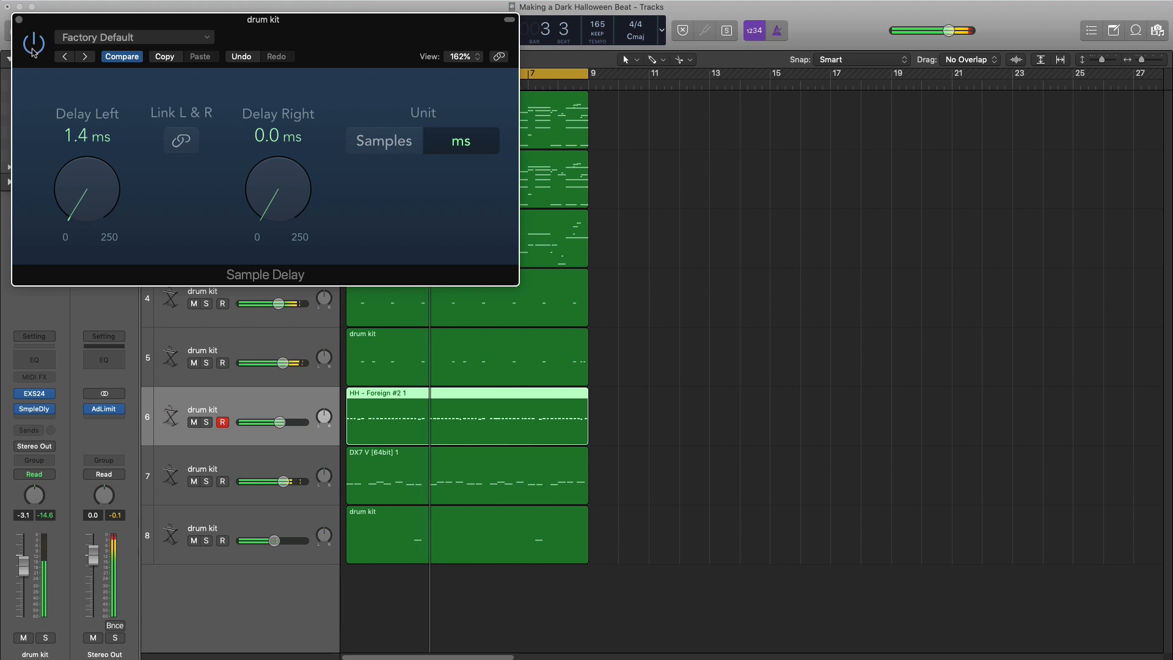
pyautogui.click(19, 21)
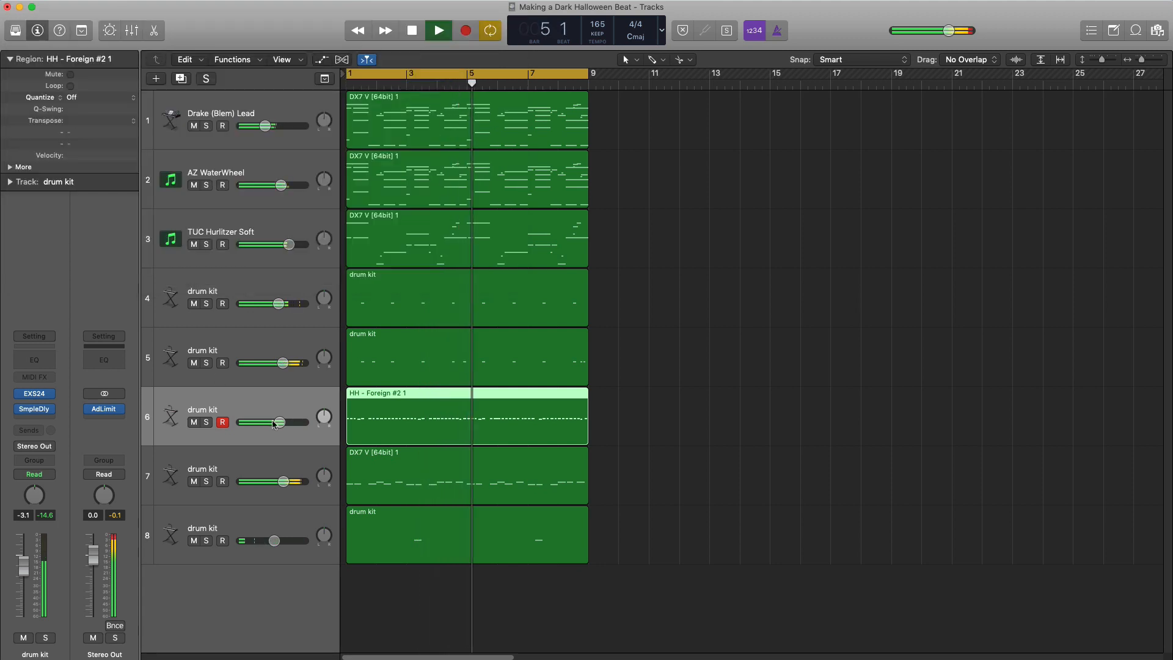
# Lower the volume of track 6 to -3.6 dB and track 8 to -5.8 dB during playback
pyautogui.moveTo(280, 422); pyautogui.dragTo(278, 422)
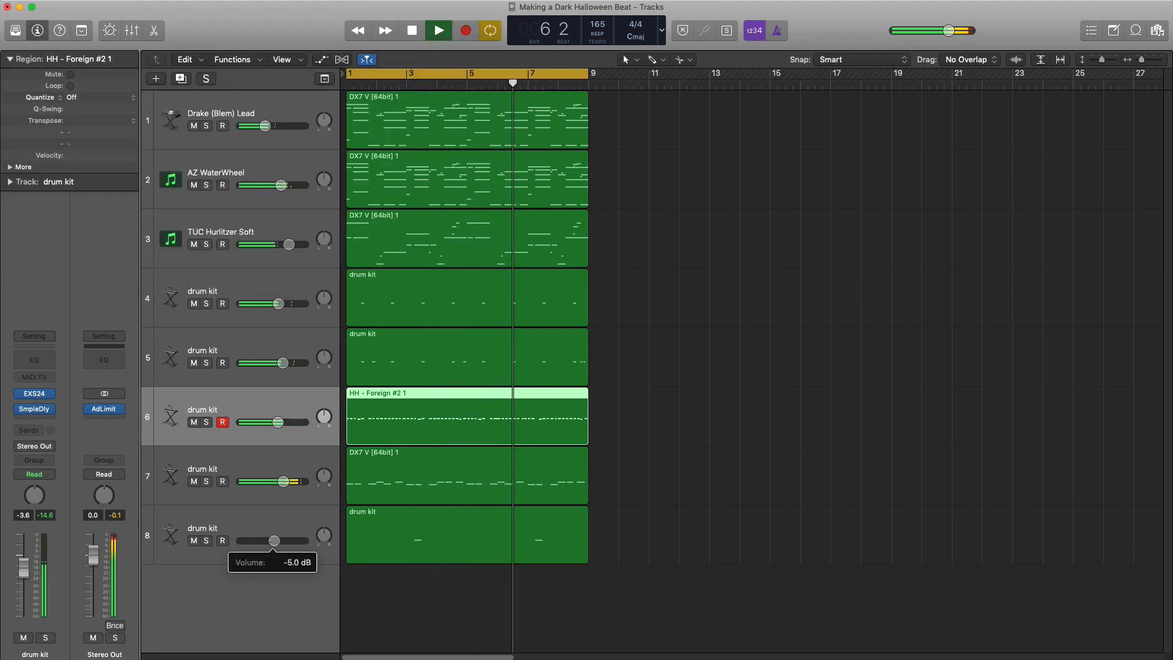
pyautogui.moveTo(274, 540); pyautogui.dragTo(272, 540)
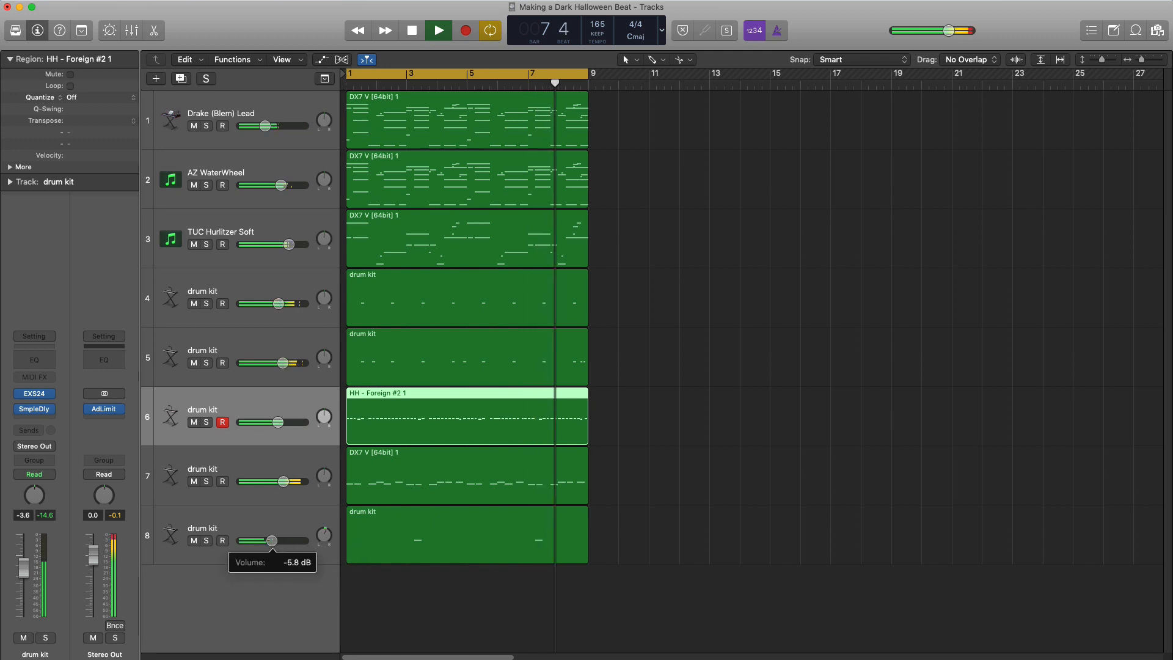
pyautogui.press('space')
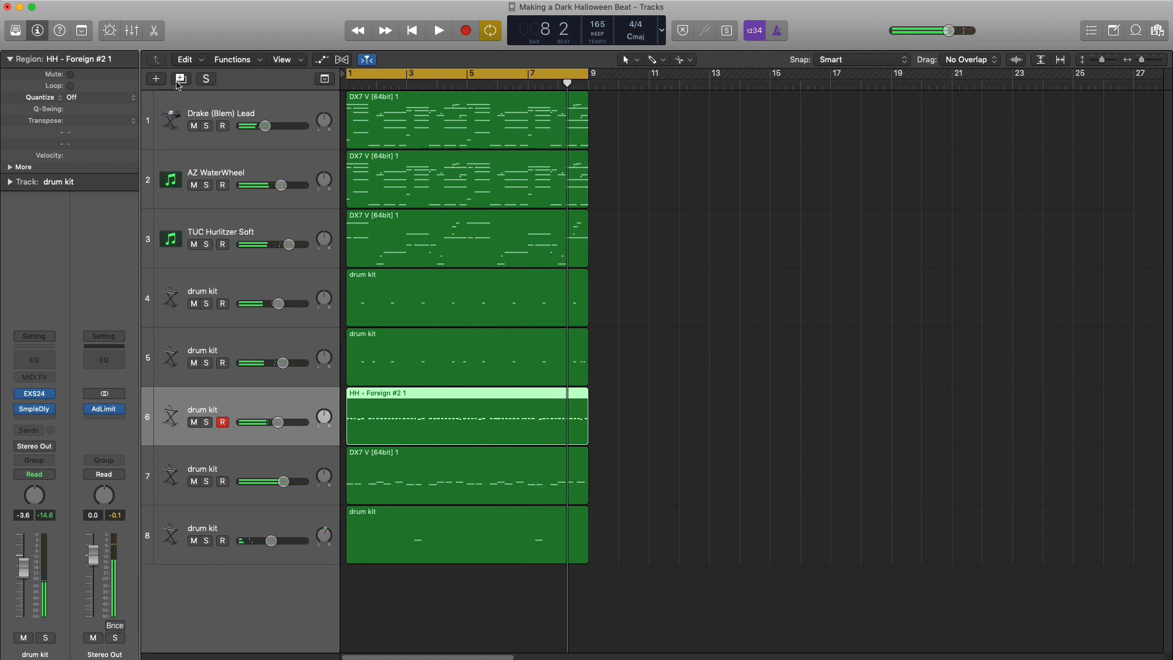
# Duplicate the hi-hat drum kit track and move the new empty track below track 8
pyautogui.click(179, 81)
pyautogui.moveTo(274, 472); pyautogui.dragTo(269, 617)
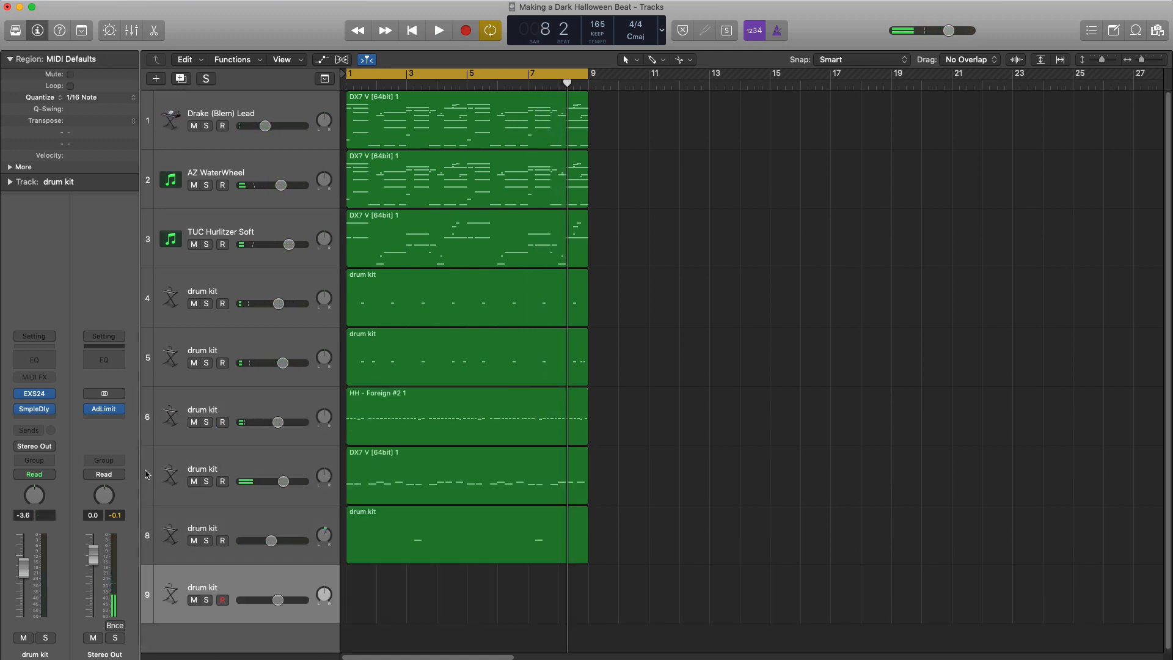
# Remove the Sample Delay effect from drum kit track 9 and reset its volume to 0.0 dB
pyautogui.click(53, 410)
pyautogui.click(237, 602)
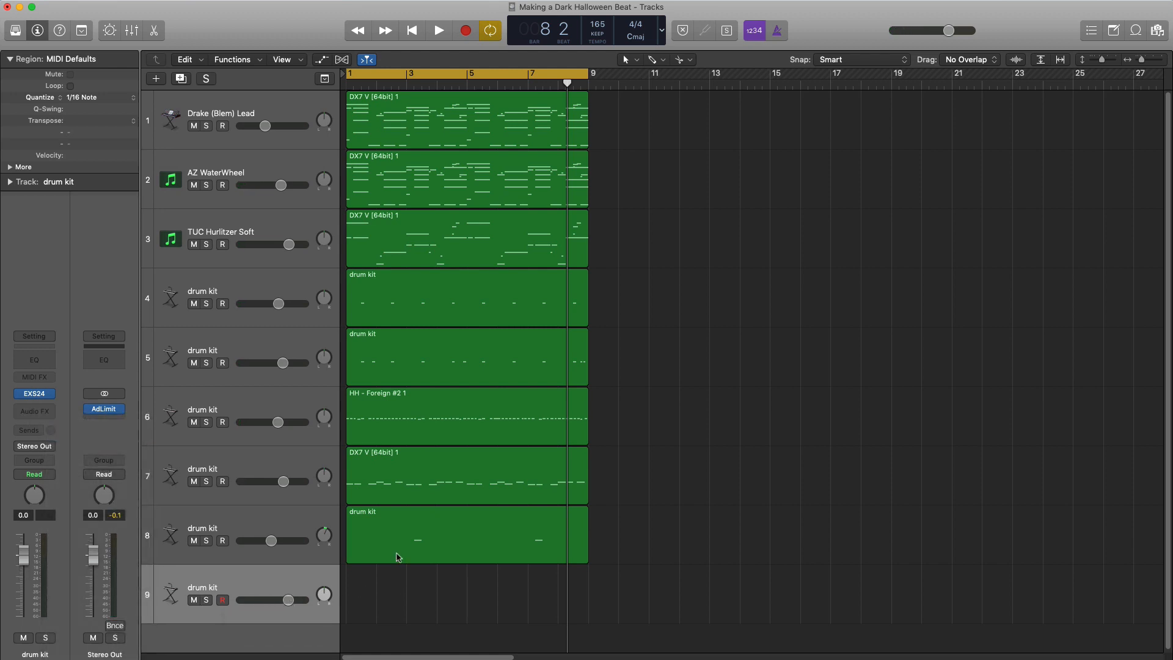
# Copy the DX7 V [64bit] 1 region from track 7 onto track 9 and open the copy for note editing
pyautogui.click(406, 495)
pyautogui.moveTo(422, 497); pyautogui.dragTo(419, 614)
pyautogui.doubleClick(418, 608)
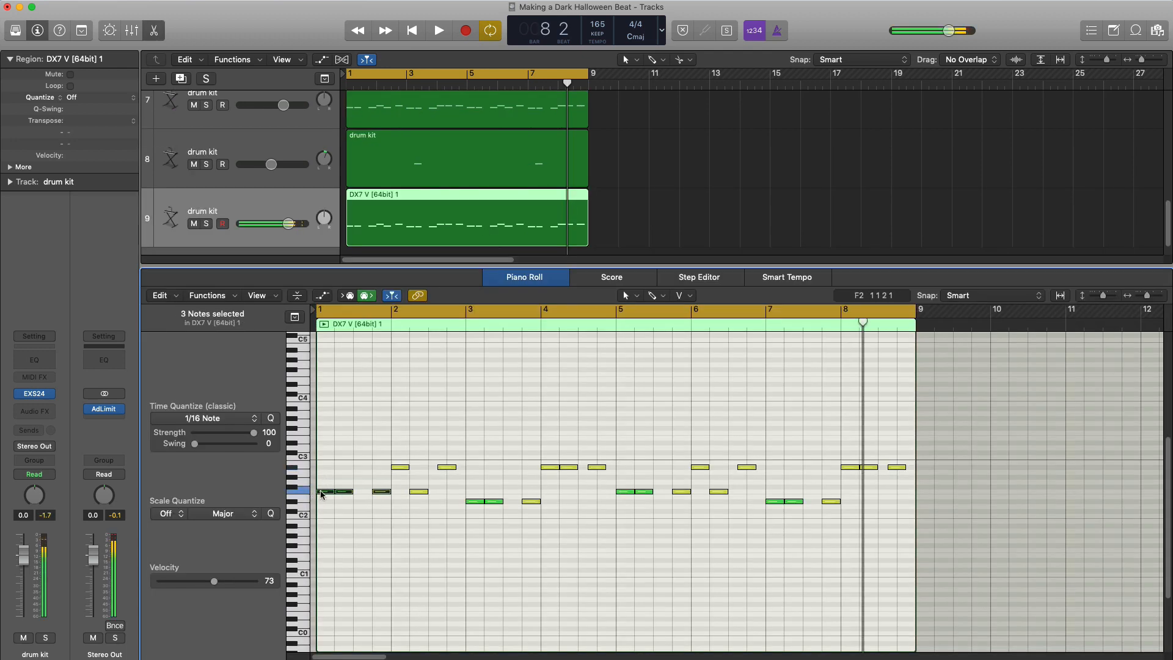
# Move all notes of track 9's region onto the pitch C5 and play the result back
pyautogui.moveTo(322, 495); pyautogui.dragTo(319, 355)
pyautogui.moveTo(360, 411); pyautogui.dragTo(471, 527)
pyautogui.moveTo(440, 460); pyautogui.dragTo(960, 581)
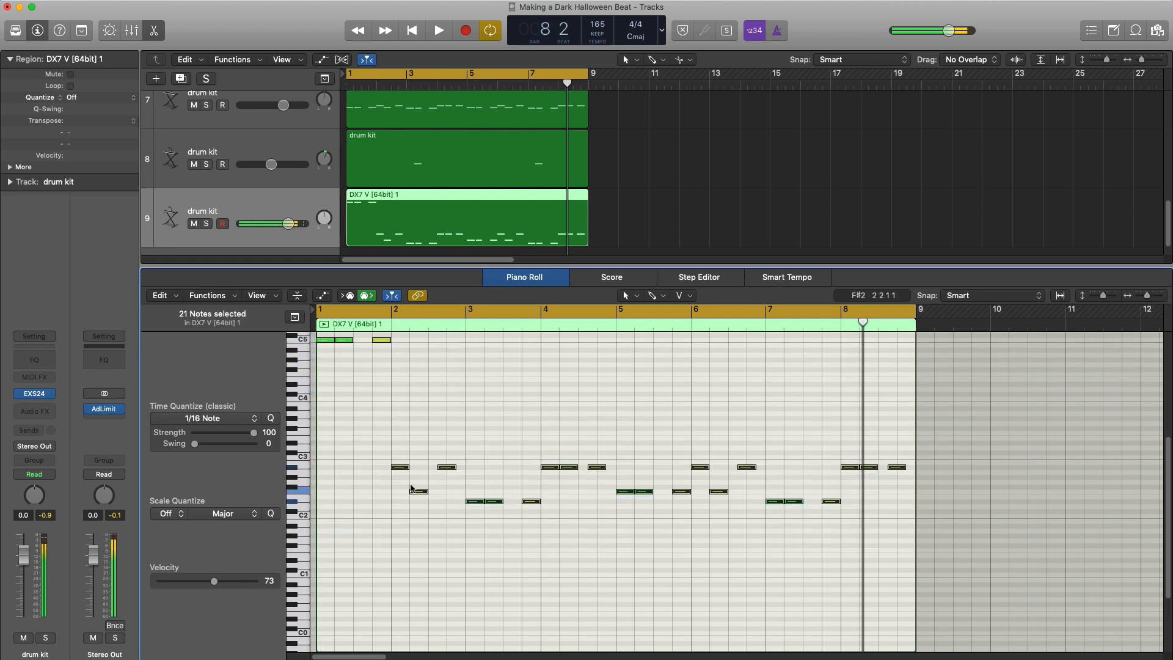
pyautogui.moveTo(402, 469); pyautogui.dragTo(420, 340)
pyautogui.moveTo(529, 377); pyautogui.dragTo(787, 400)
pyautogui.hscroll(3, 646, 445)
pyautogui.moveTo(572, 367); pyautogui.dragTo(572, 342)
pyautogui.moveTo(676, 375); pyautogui.dragTo(769, 342)
pyautogui.press('space')
pyautogui.scroll(5, 727, 500)
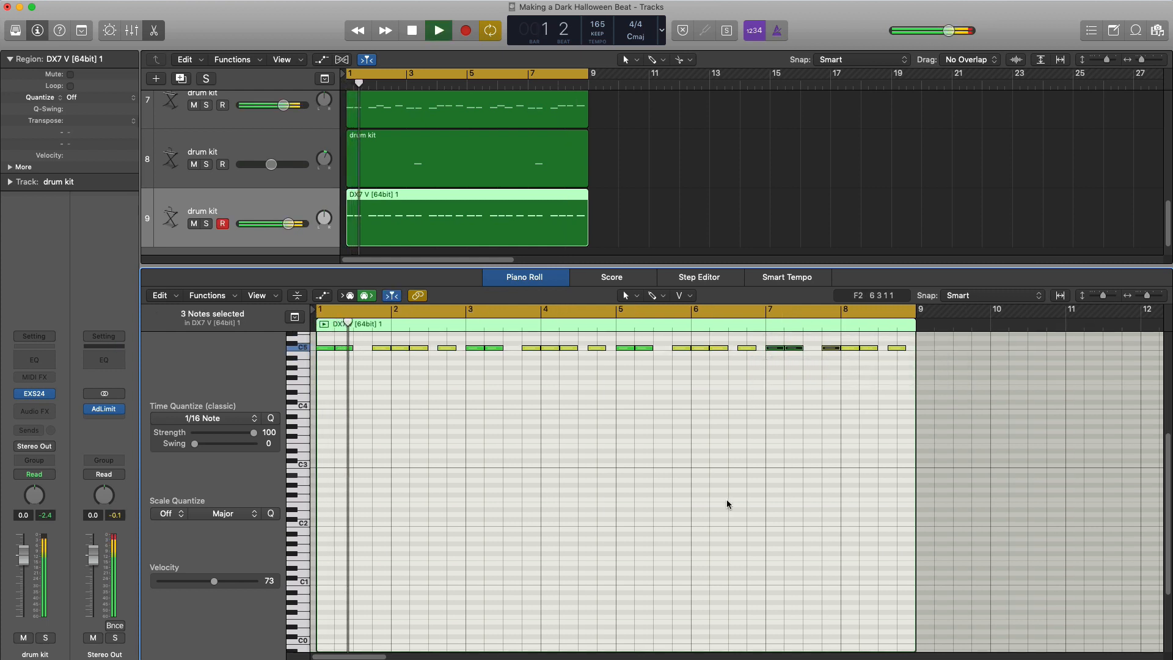
pyautogui.scroll(3, 684, 529)
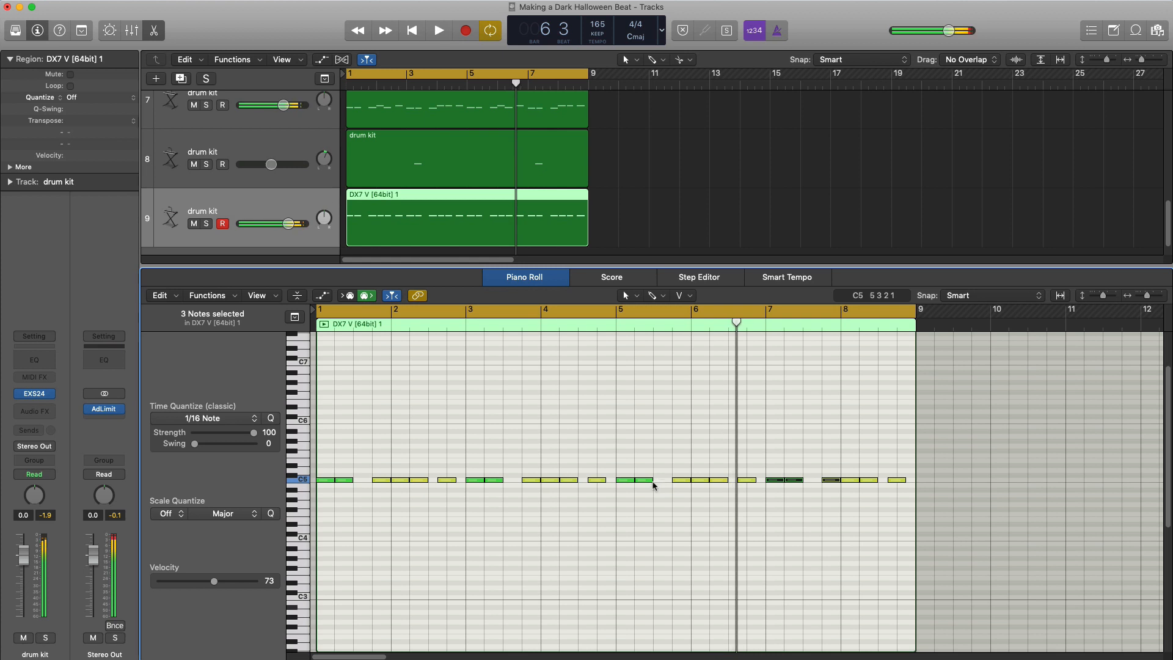
# Thin out the opening notes of track 9's pattern and shorten the note at 1 4 3 1 to end at bar 2
pyautogui.press('Return')
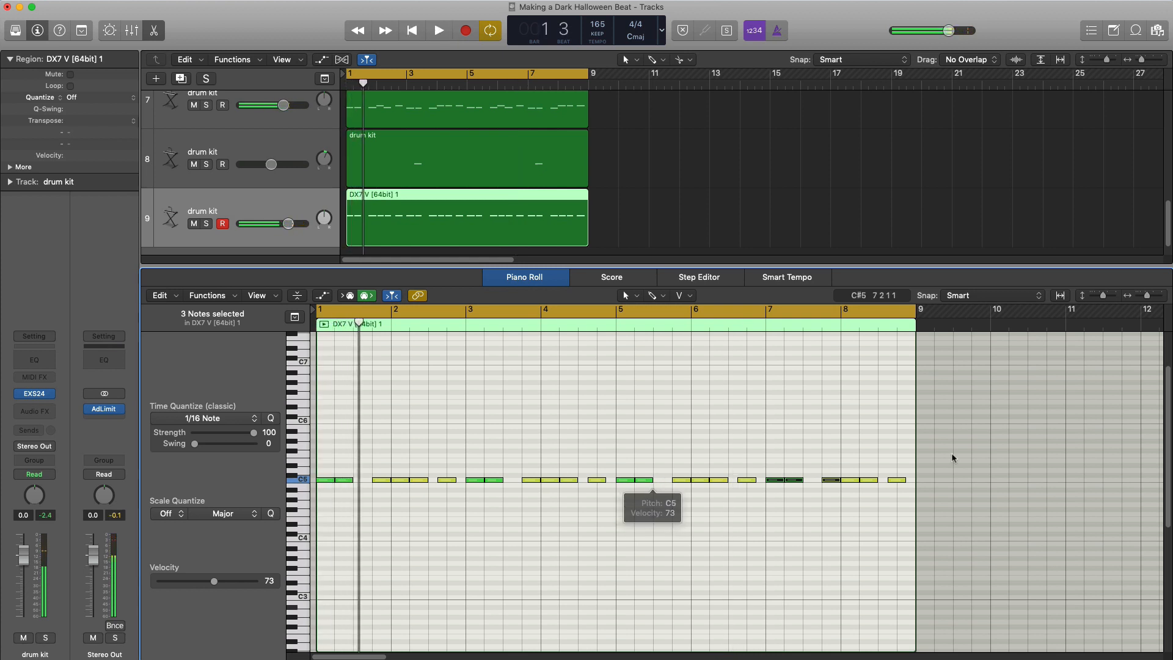
pyautogui.press('Return')
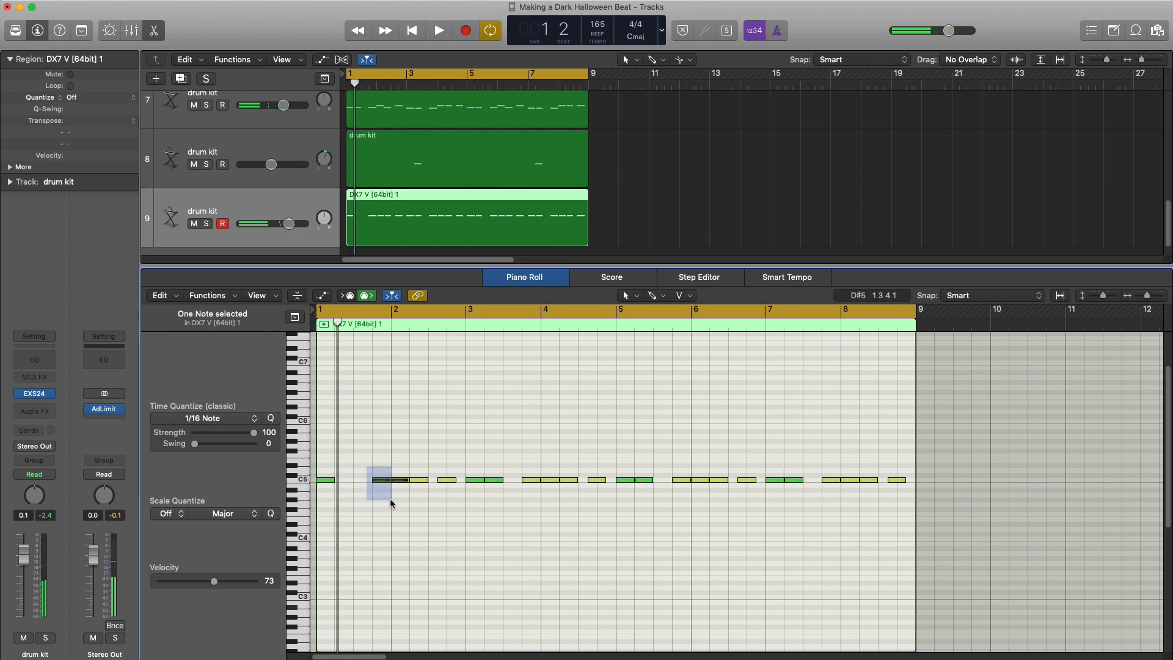
pyautogui.press('space')
pyautogui.scroll(5, 388, 504)
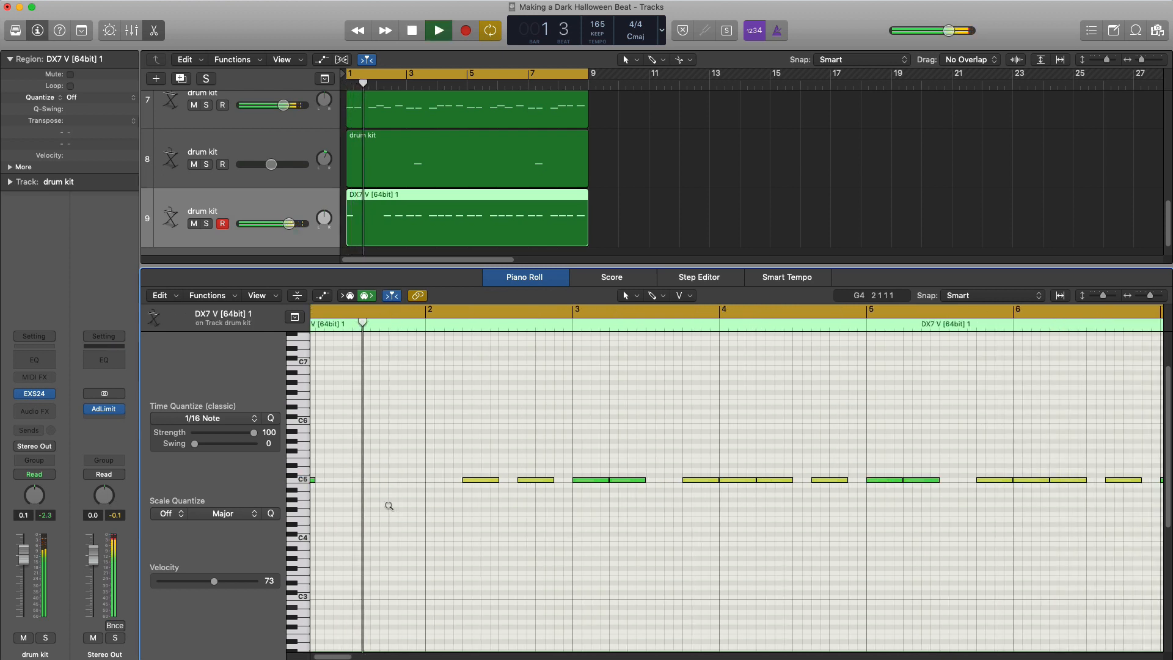
pyautogui.press('space')
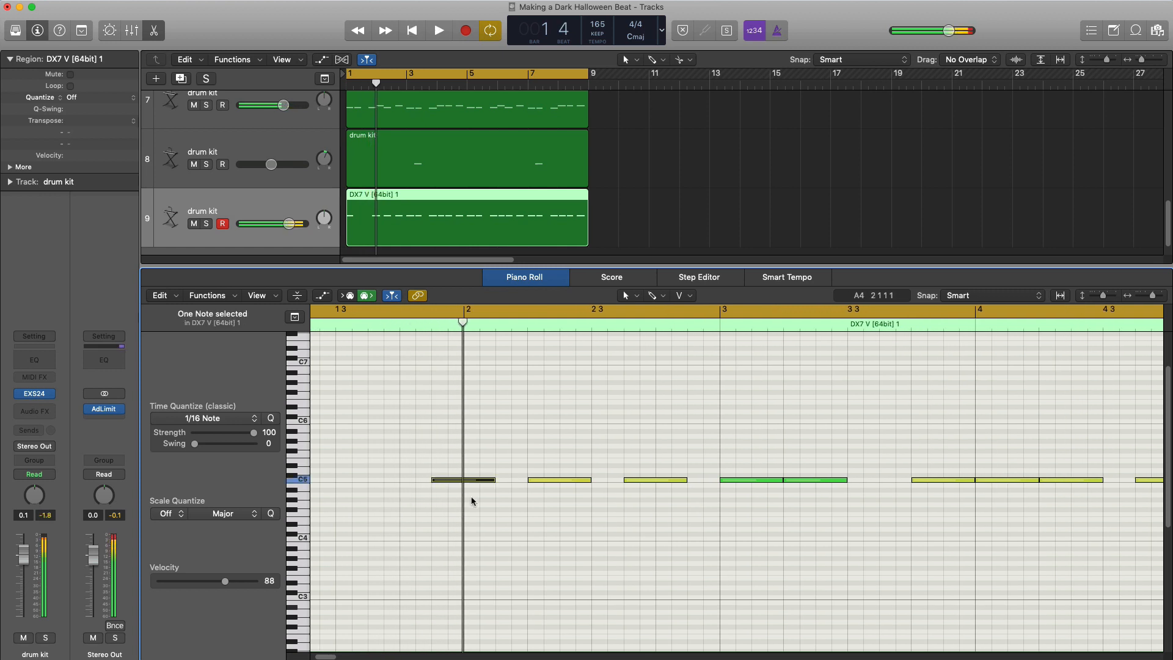
pyautogui.moveTo(491, 481); pyautogui.dragTo(455, 484)
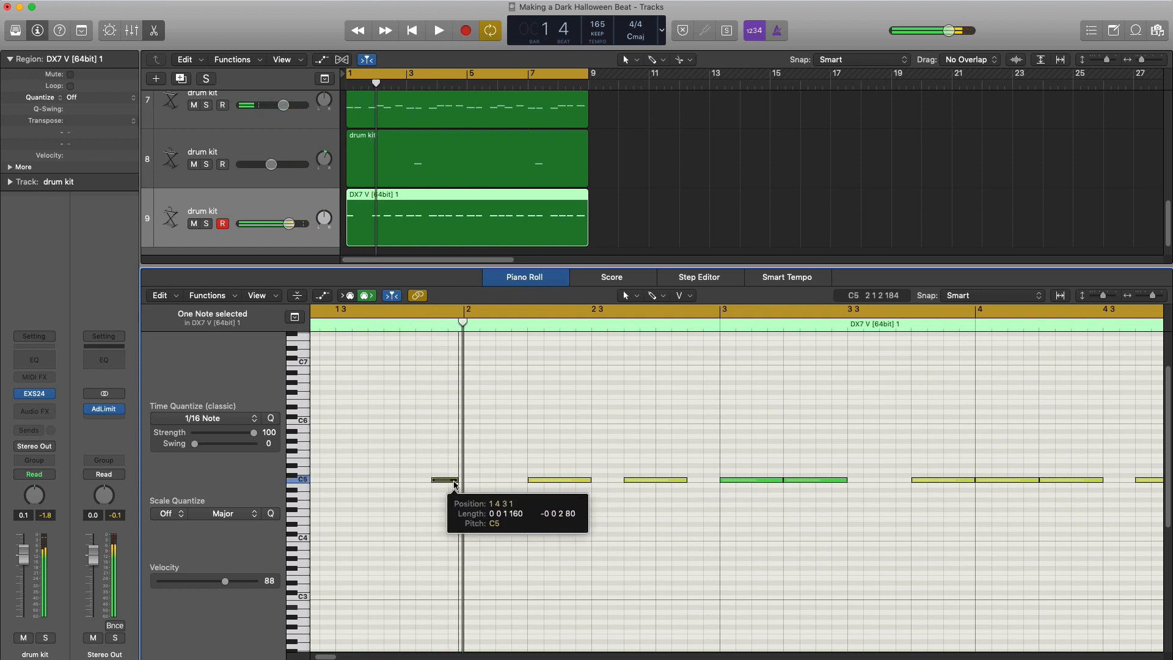
pyautogui.press('space')
pyautogui.scroll(-2, 513, 517)
pyautogui.press('space')
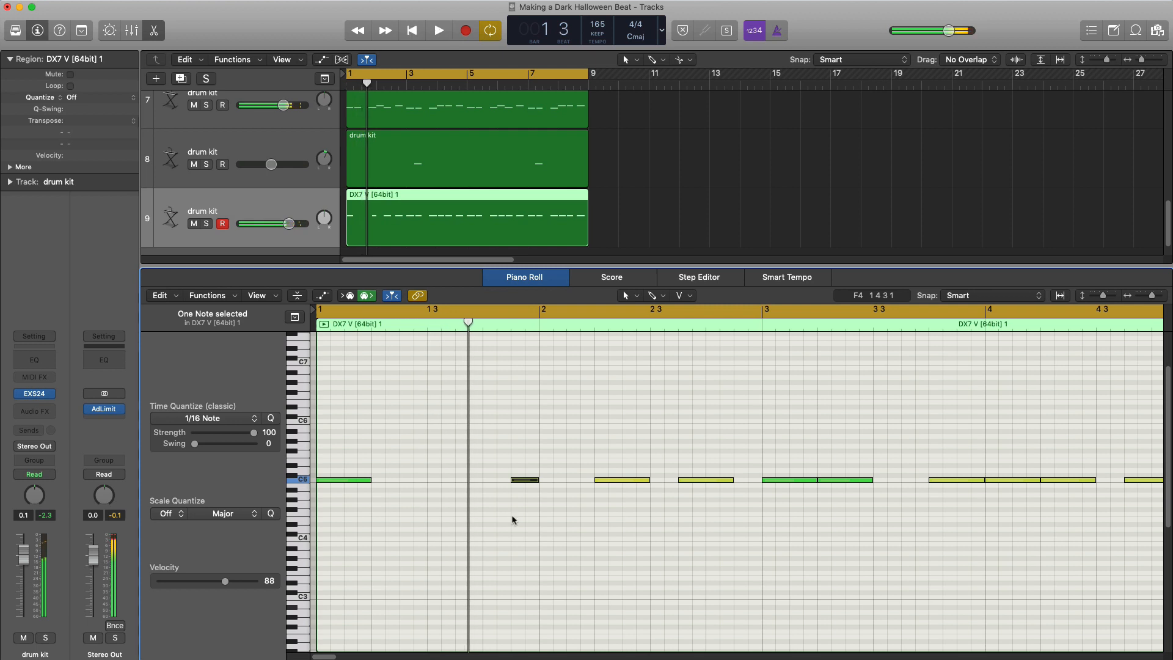
pyautogui.press('space')
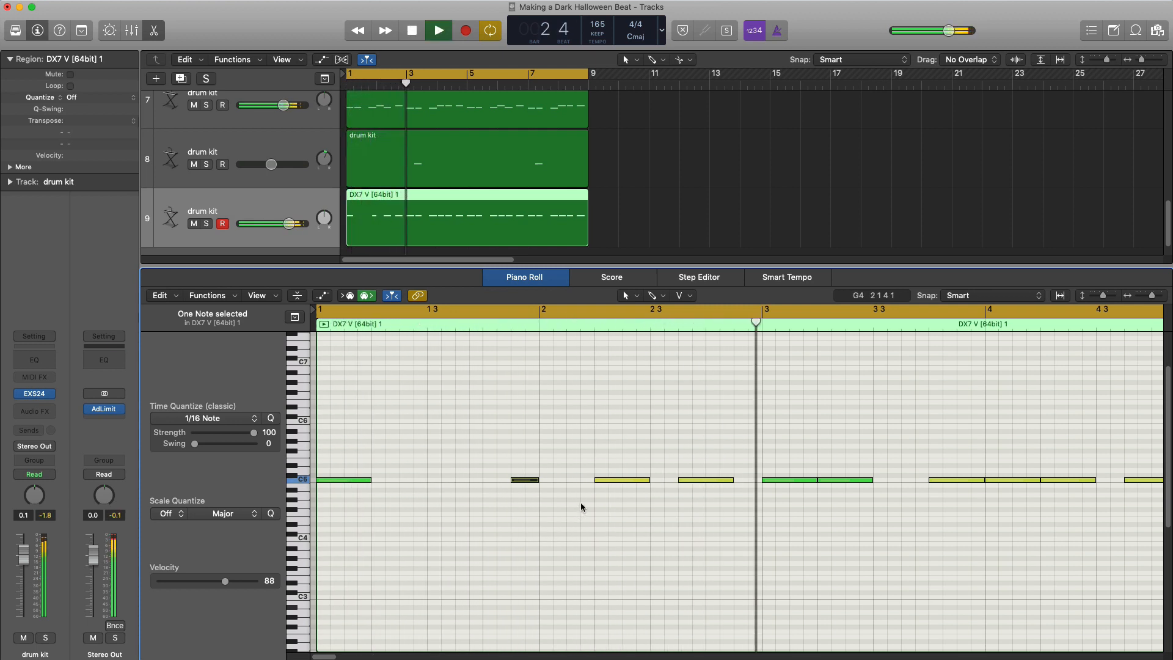
# Replace the three notes in bar 3 of track 9's region with a copy of the two notes from bar 1
pyautogui.press('space')
pyautogui.press('space')
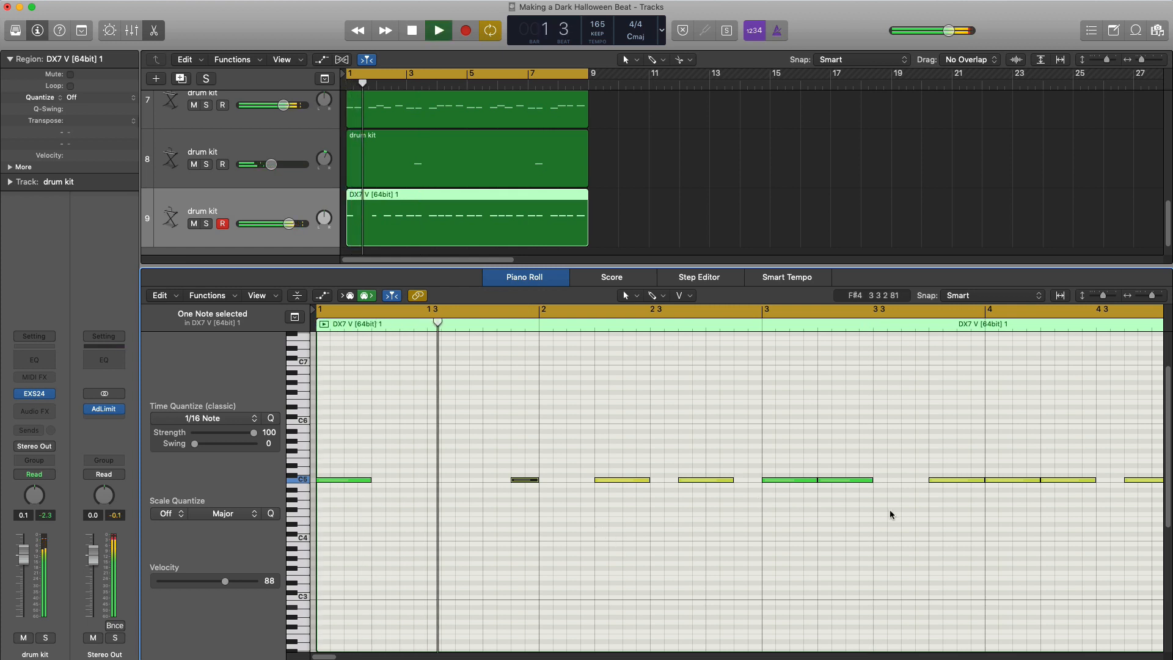
pyautogui.scroll(-2, 890, 511)
pyautogui.moveTo(635, 455); pyautogui.dragTo(807, 489)
pyautogui.press('Delete')
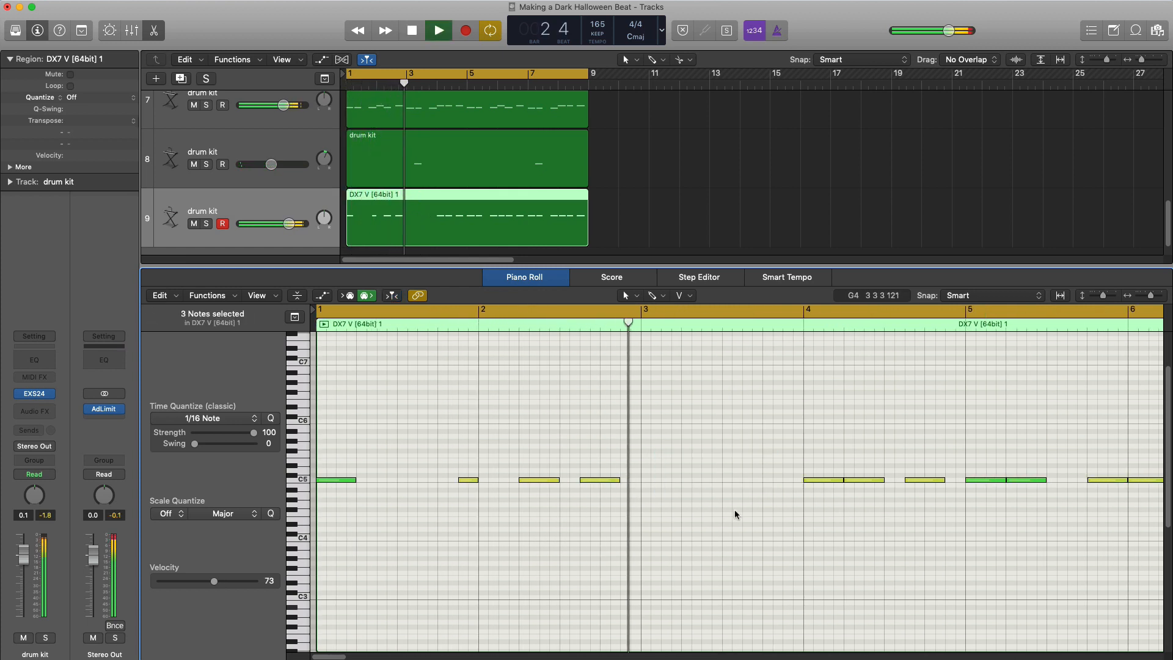
pyautogui.press('space')
pyautogui.moveTo(498, 501); pyautogui.dragTo(658, 487)
pyautogui.press('space')
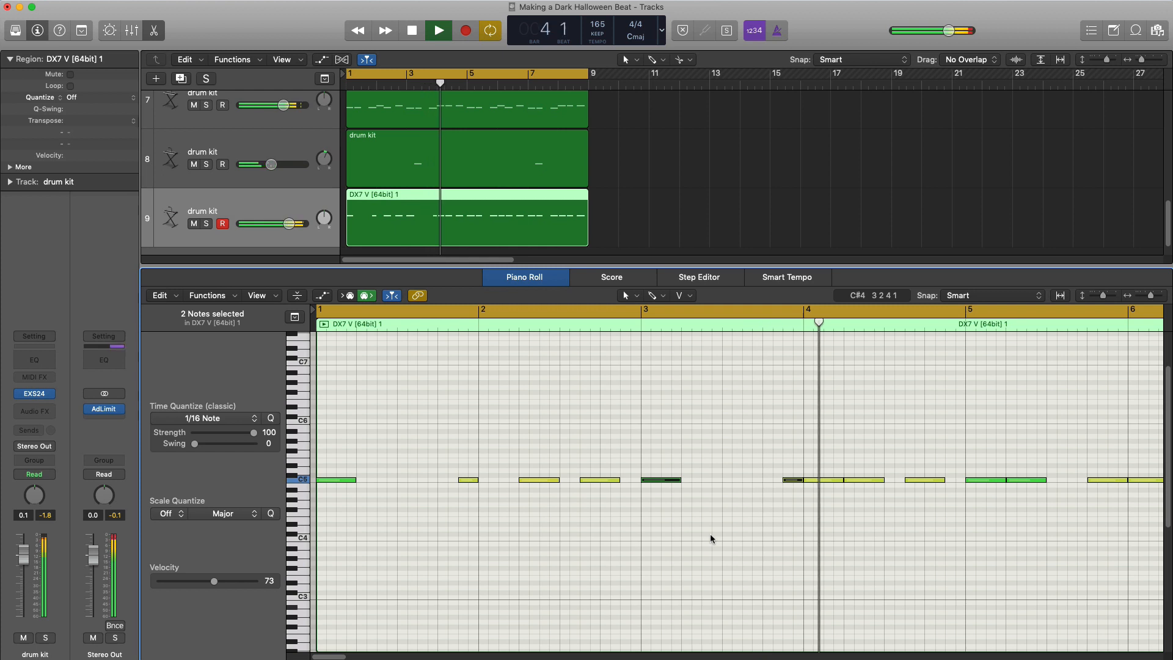
# Delete the two adjoining notes at the start of bar 4 in track 9's region and play the pattern
pyautogui.press('space')
pyautogui.press('super+Left')
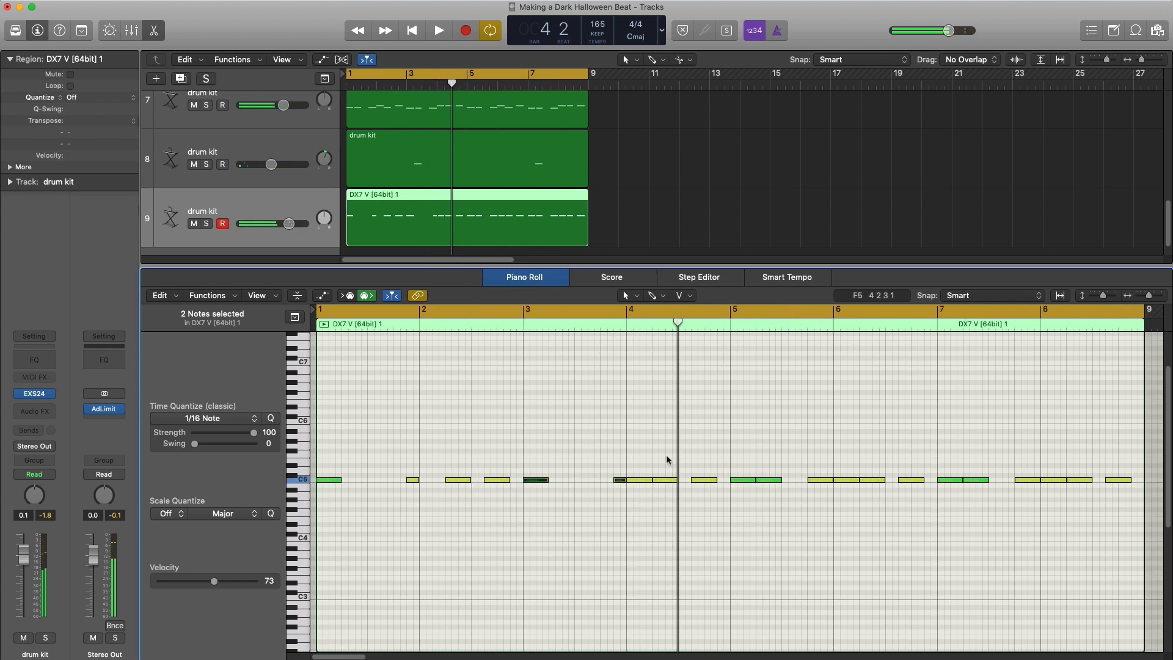
pyautogui.click(659, 490)
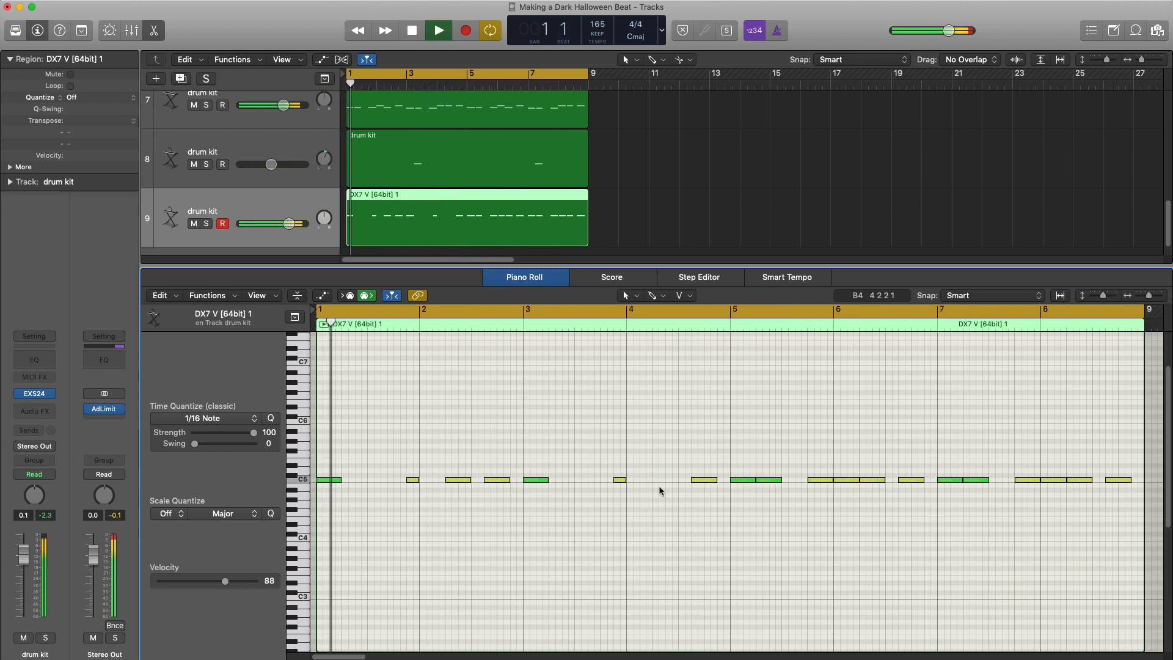
pyautogui.press('space')
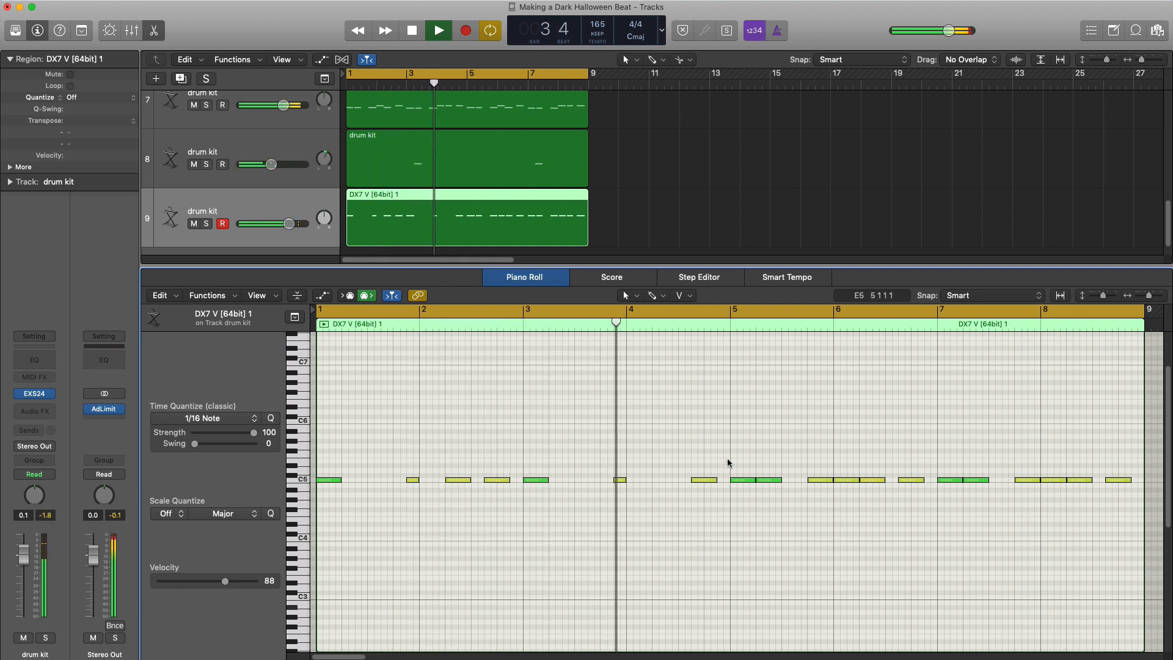
# Delete the notes from bar 5 onward and repeat the pattern of bars 1 to 4 in their place
pyautogui.moveTo(728, 457); pyautogui.dragTo(1111, 510)
pyautogui.press('Delete')
pyautogui.moveTo(815, 513); pyautogui.dragTo(316, 465)
pyautogui.press('super+r')
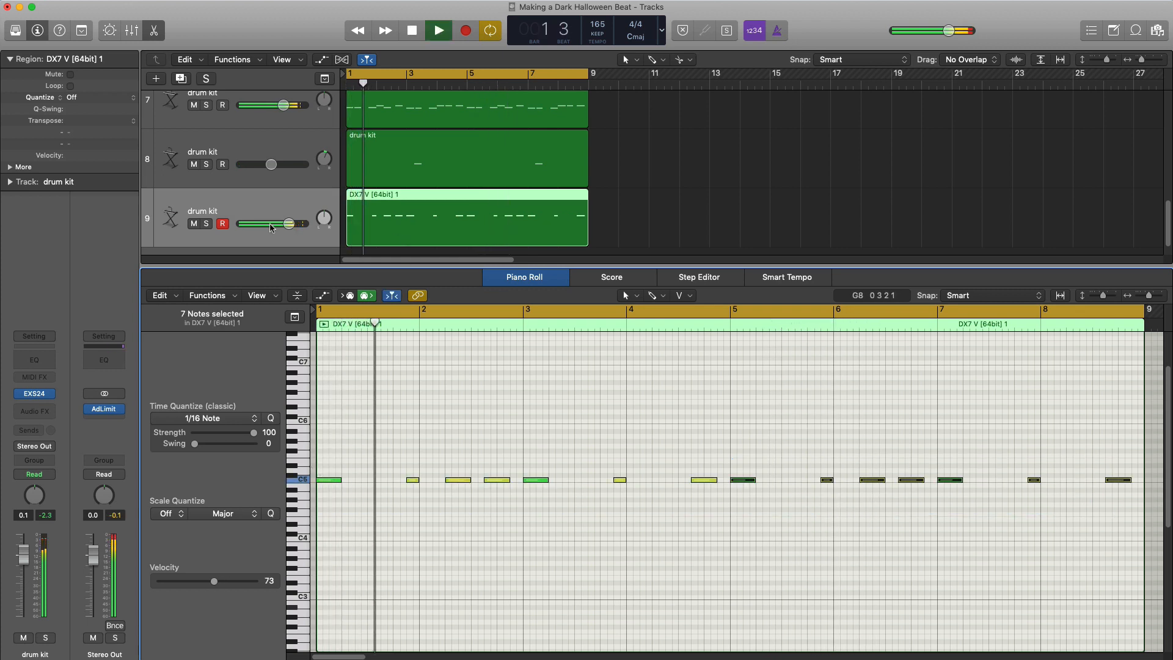
# Lower track 9's volume to -1.5 dB, close the note editor and reduce the track height in the arrangement
pyautogui.moveTo(288, 224); pyautogui.dragTo(284, 223)
pyautogui.press('e')
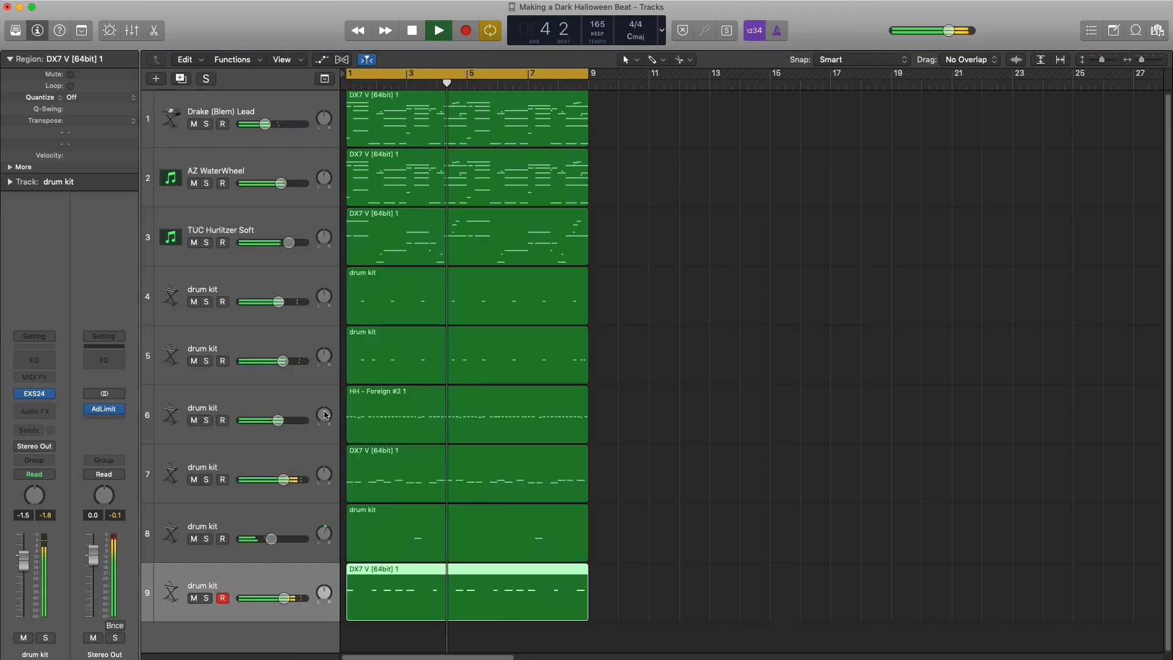
pyautogui.press('super+Up')
pyautogui.press('super+Up')
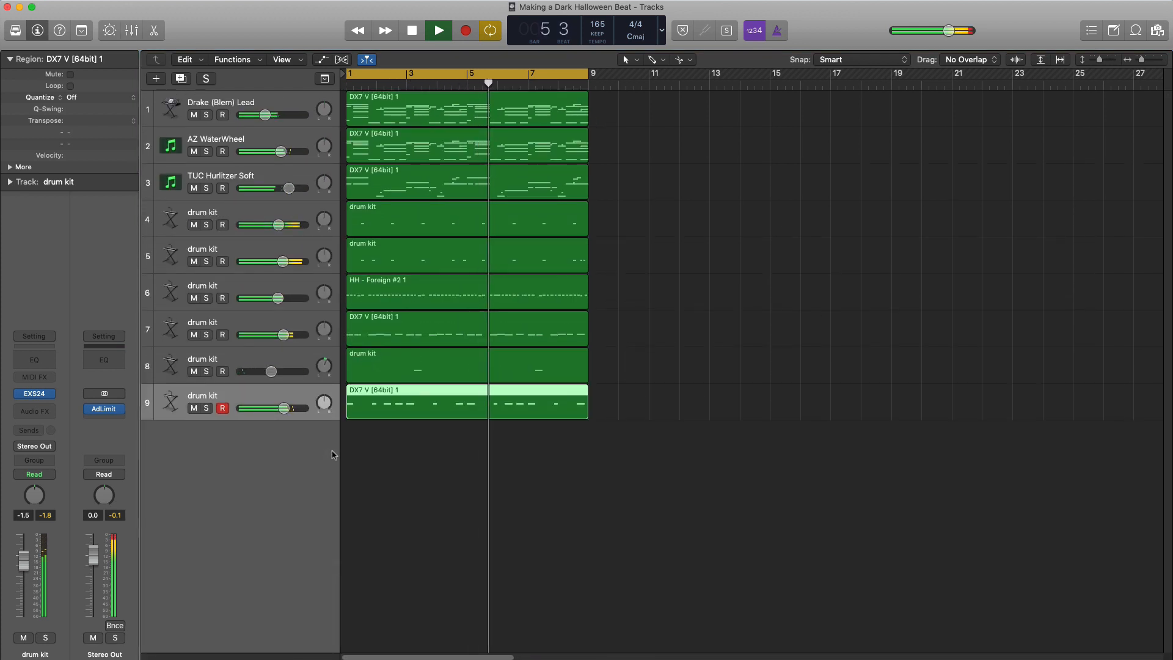
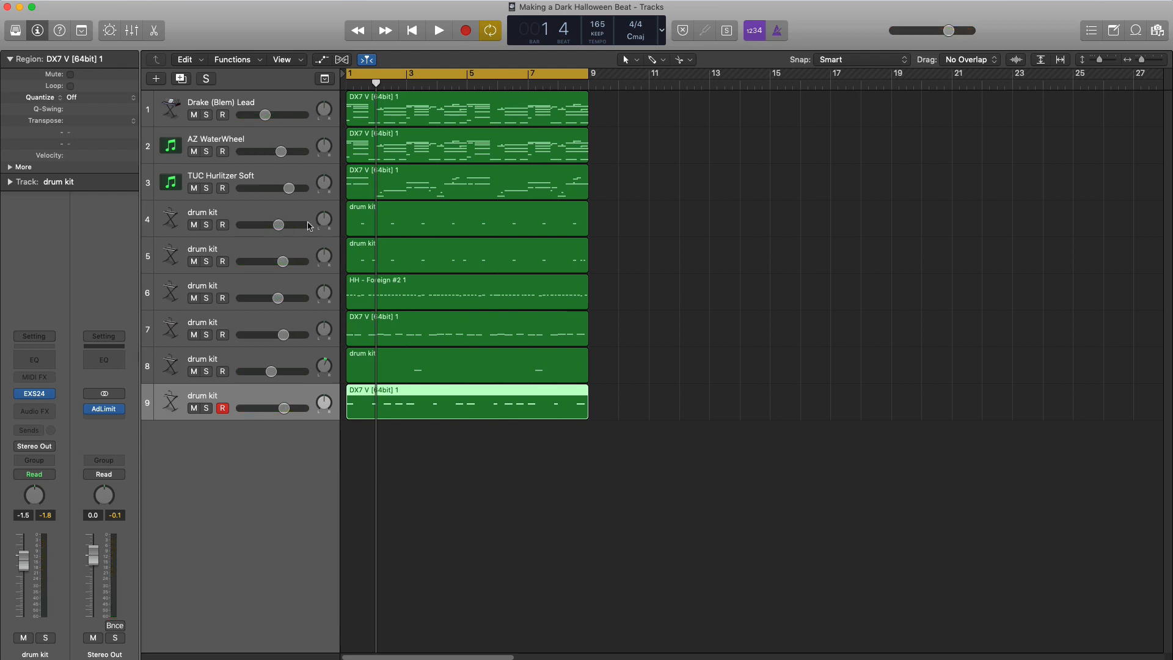
# Solo the AZ WaterWheel track and bounce its region in place to a new track, with the source muted
pyautogui.click(206, 151)
pyautogui.press('space')
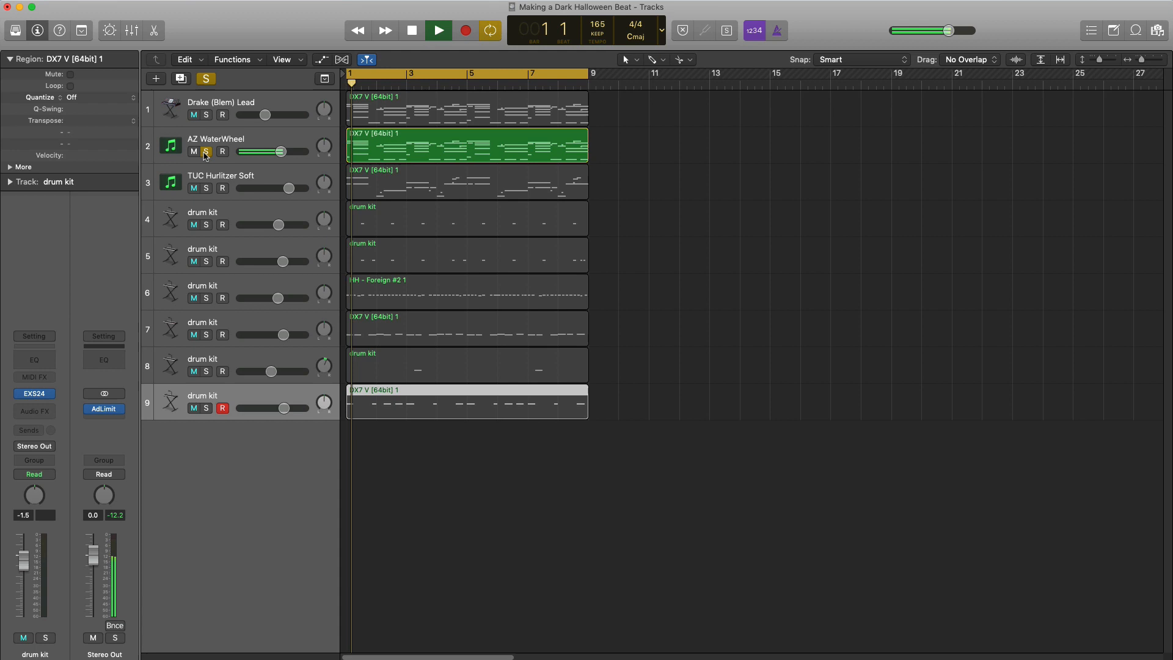
pyautogui.click(243, 142)
pyautogui.rightClick(400, 146)
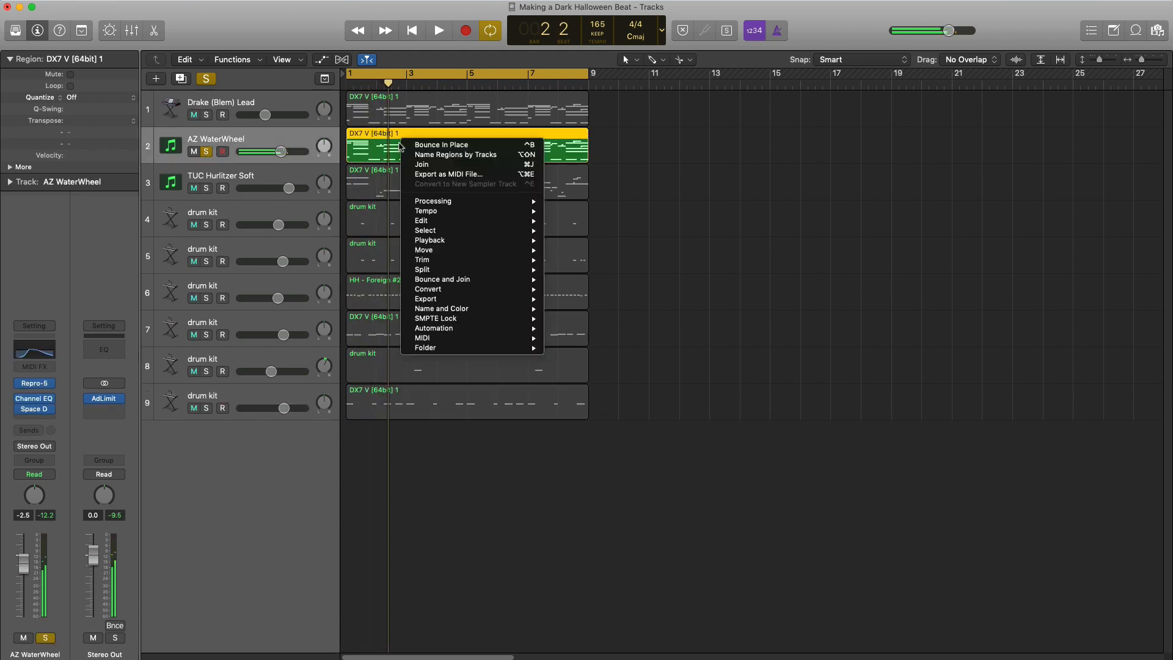
pyautogui.click(441, 146)
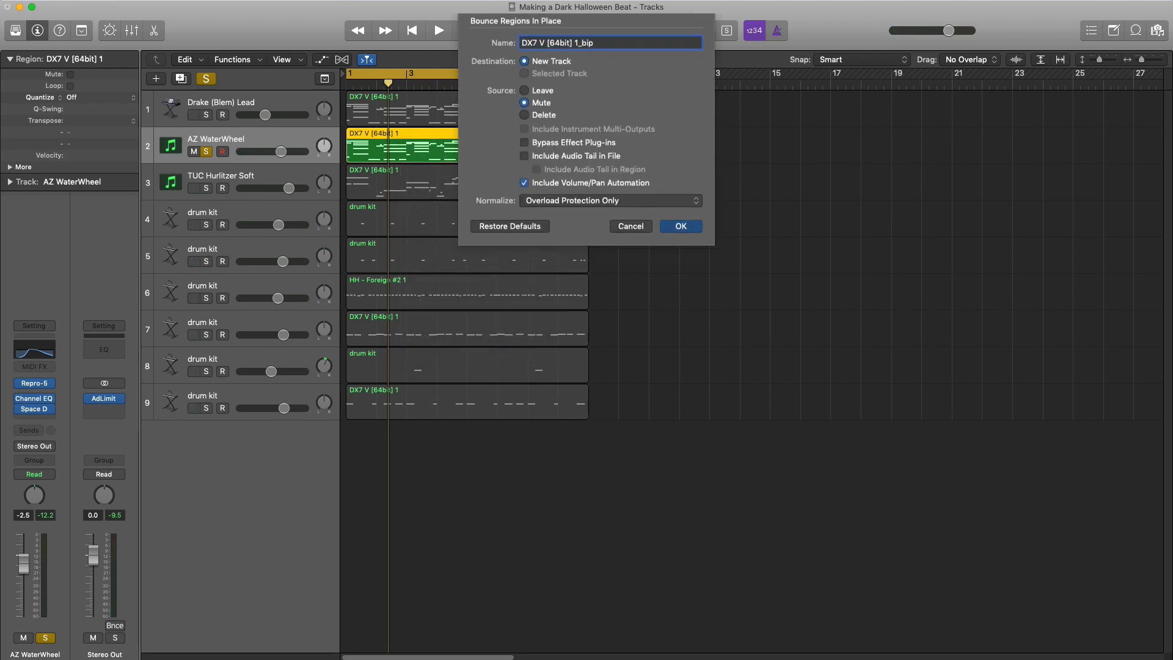
pyautogui.press('Return')
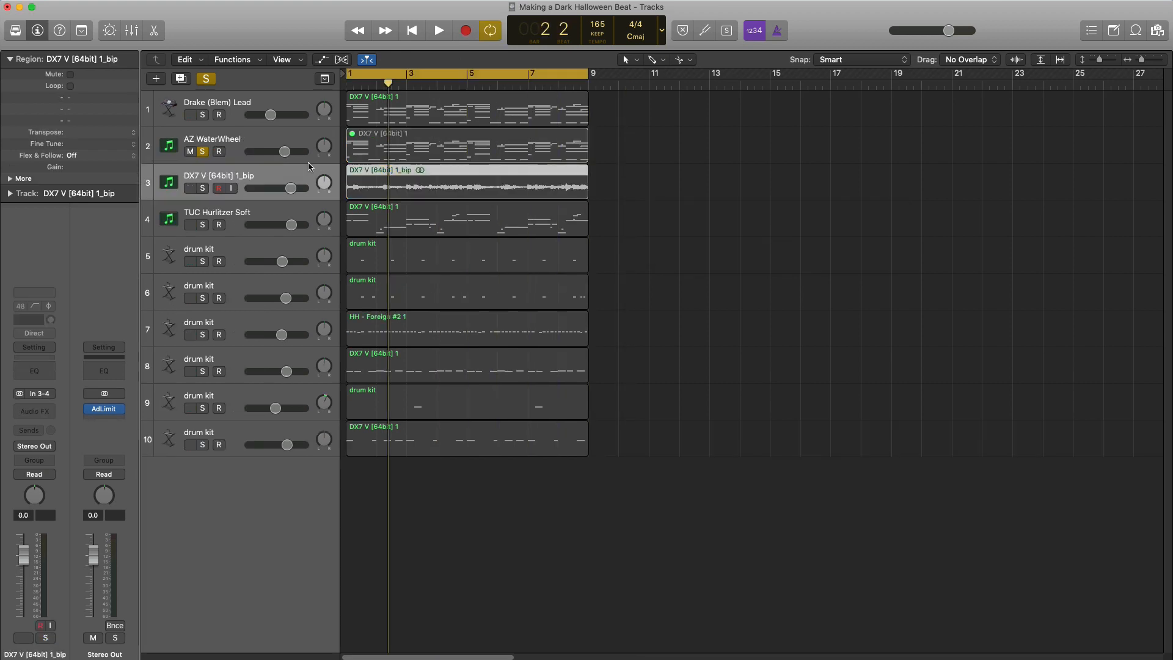
# Reverse the bounced AZ WaterWheel audio and play it unsoloed with the drums, keeping tracks 1, 2 and 4 muted
pyautogui.click(504, 196)
pyautogui.doubleClick(498, 188)
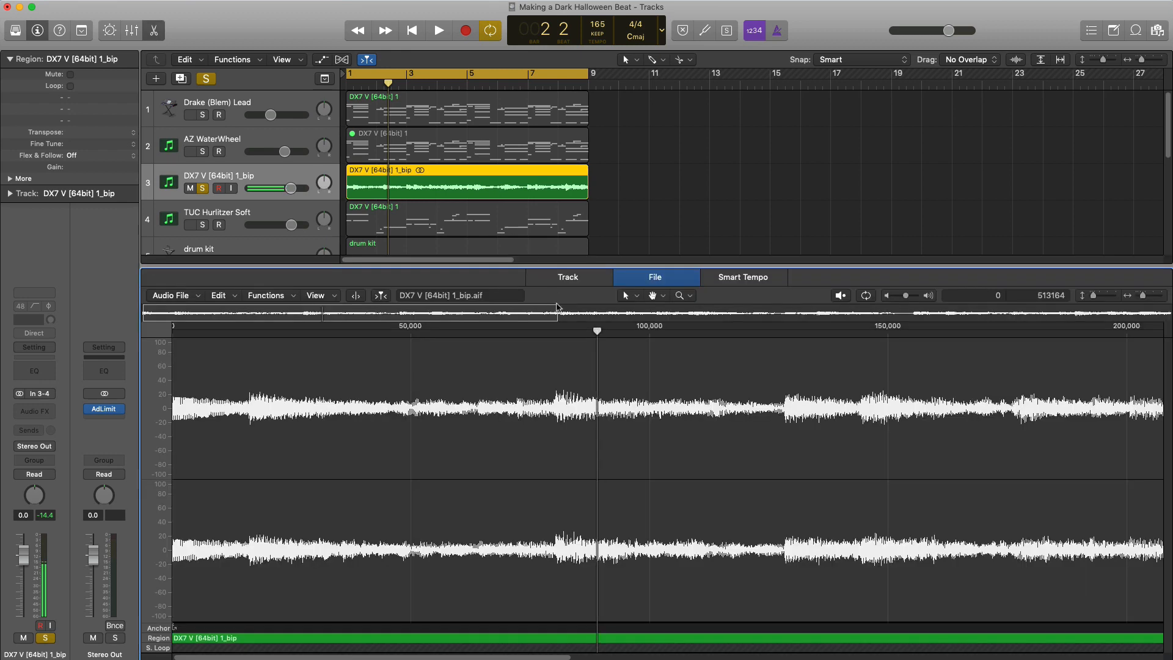
pyautogui.click(286, 296)
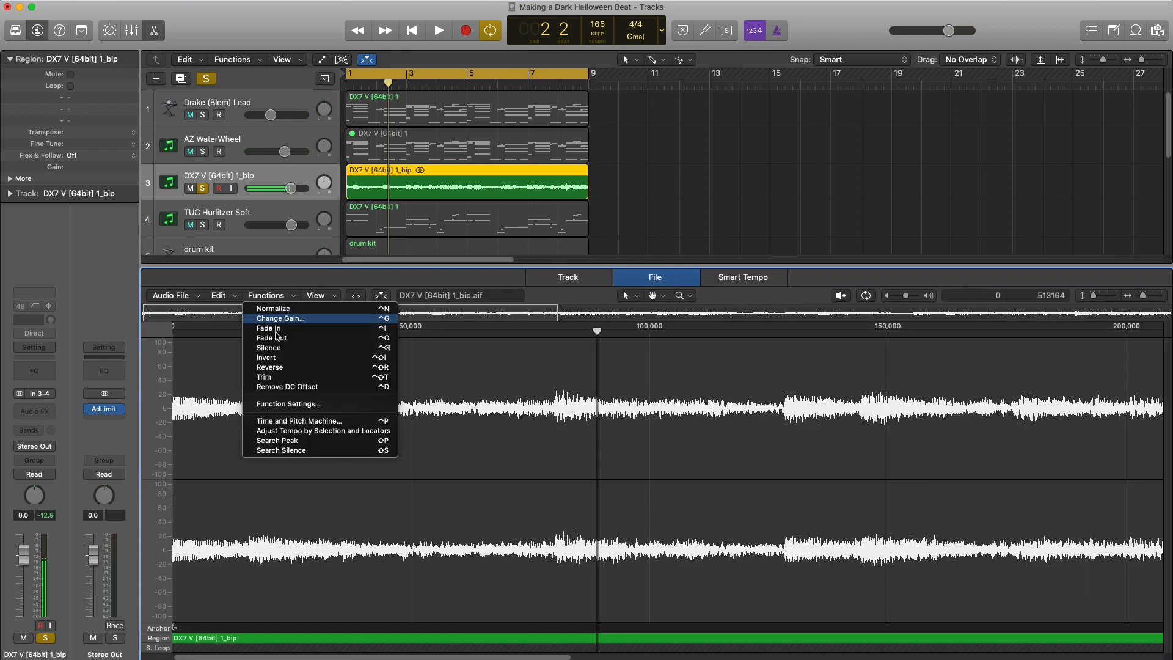
pyautogui.click(278, 368)
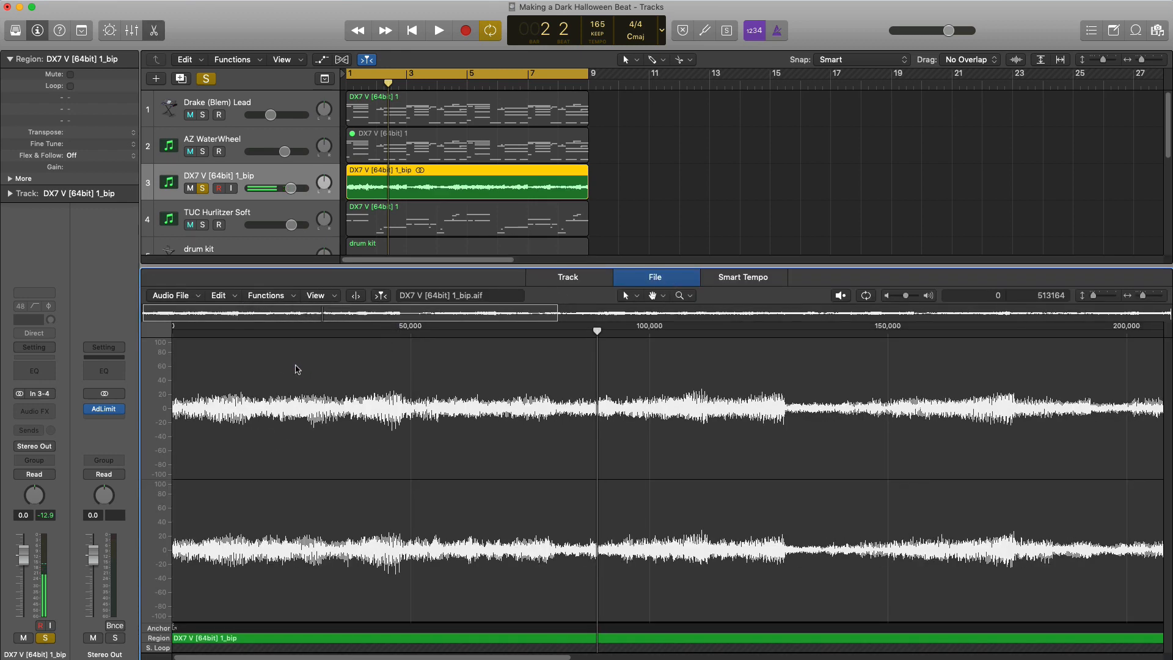
pyautogui.press('e')
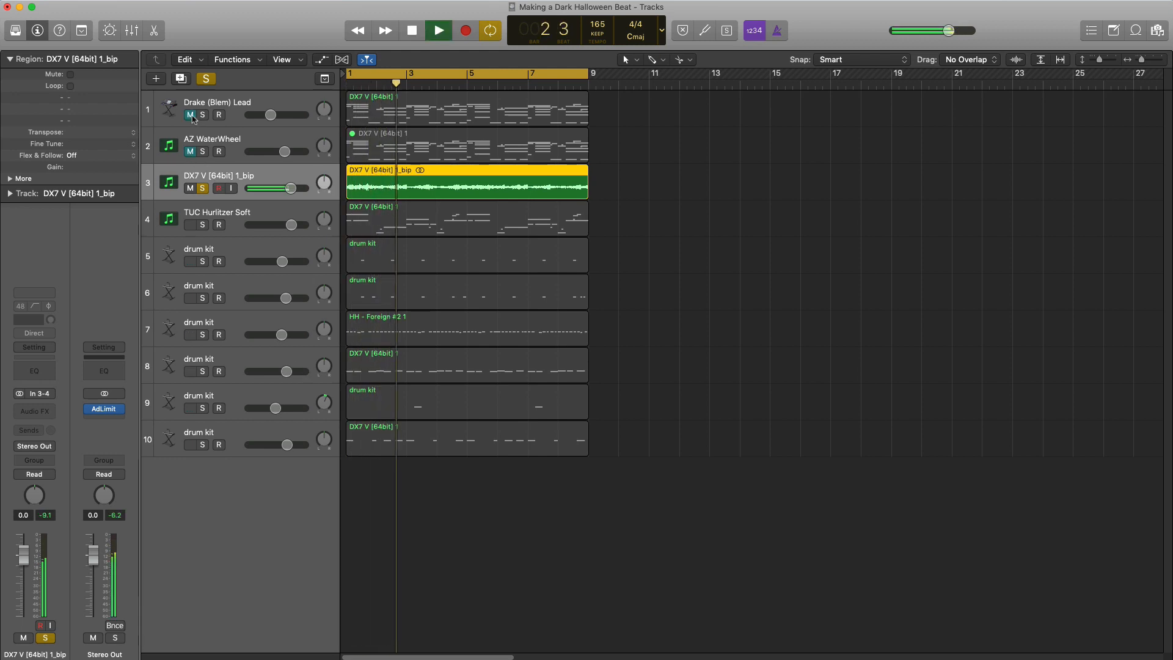
pyautogui.click(203, 190)
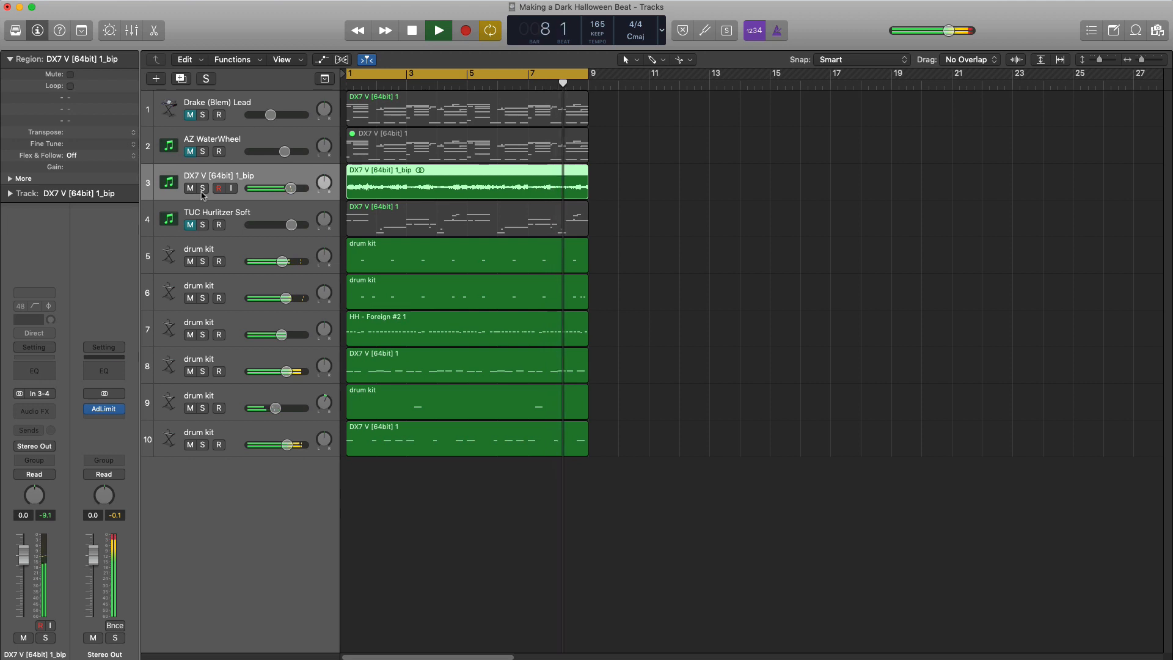
# Lower drum kit tracks 5 to 10 together, bringing track 5 to -4.0 dB, and unmute tracks 1, 2 and 4
pyautogui.click(264, 250)
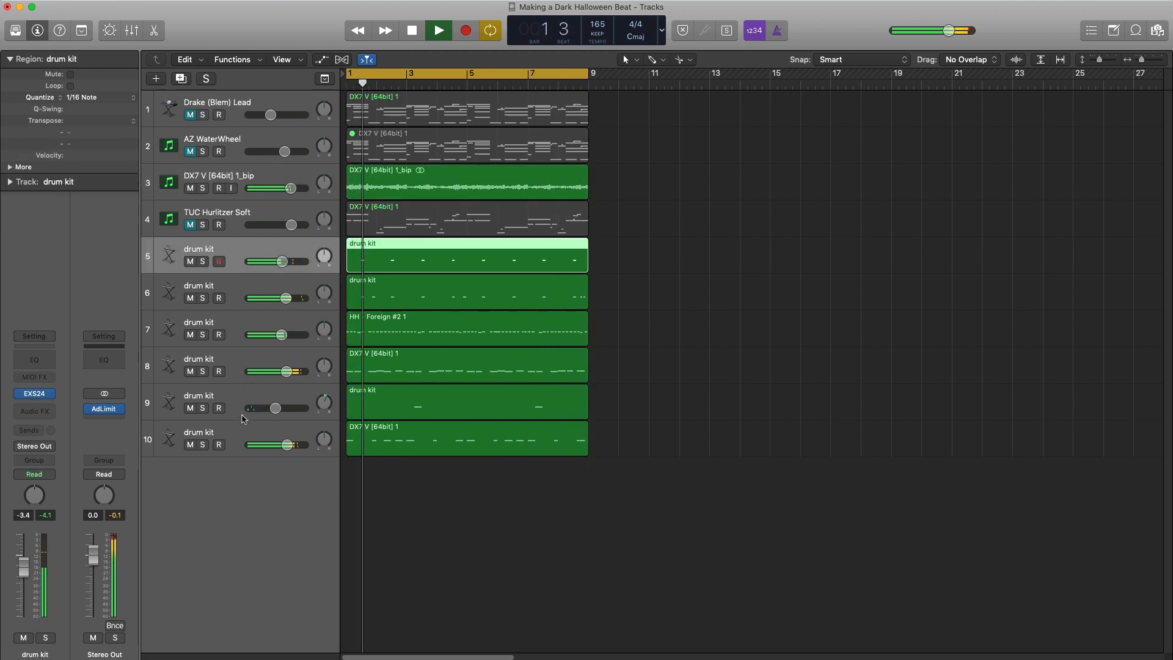
pyautogui.keyDown('shift'); pyautogui.click(244, 430); pyautogui.keyUp('shift')
pyautogui.moveTo(287, 371); pyautogui.dragTo(281, 376)
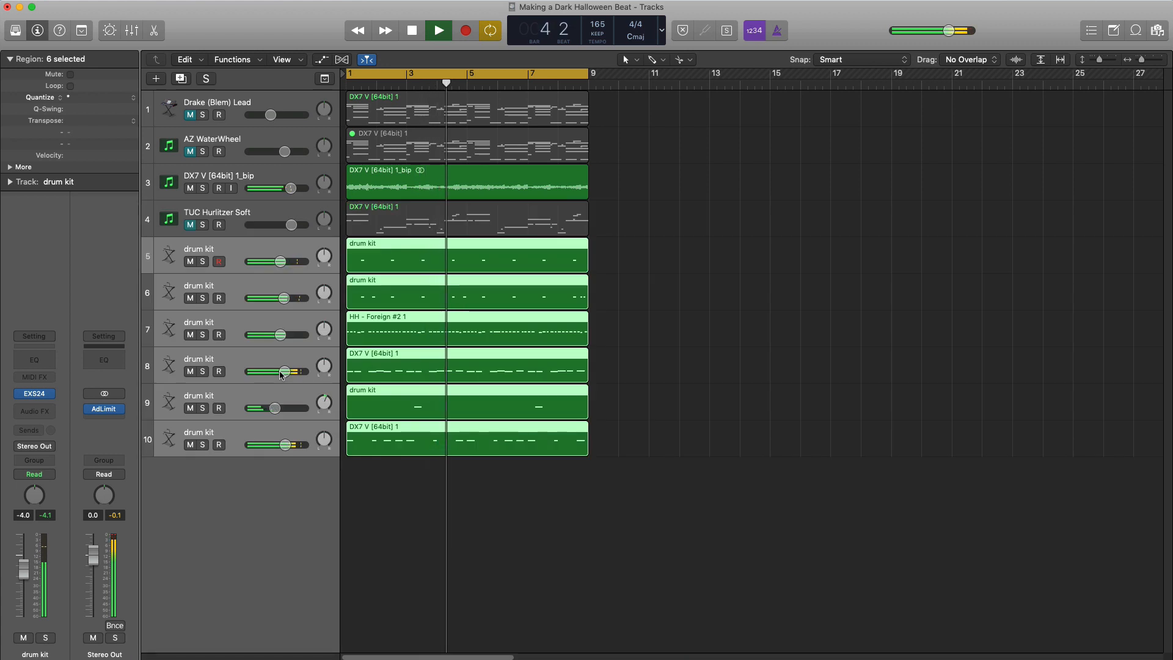
pyautogui.press('space')
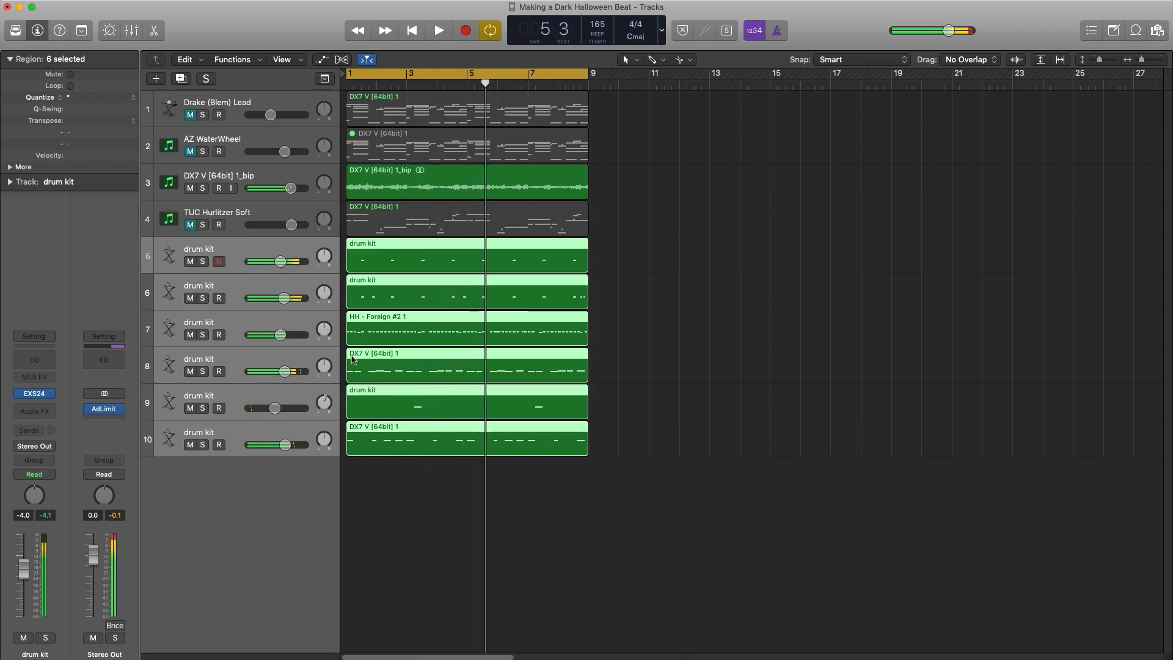
pyautogui.click(190, 225)
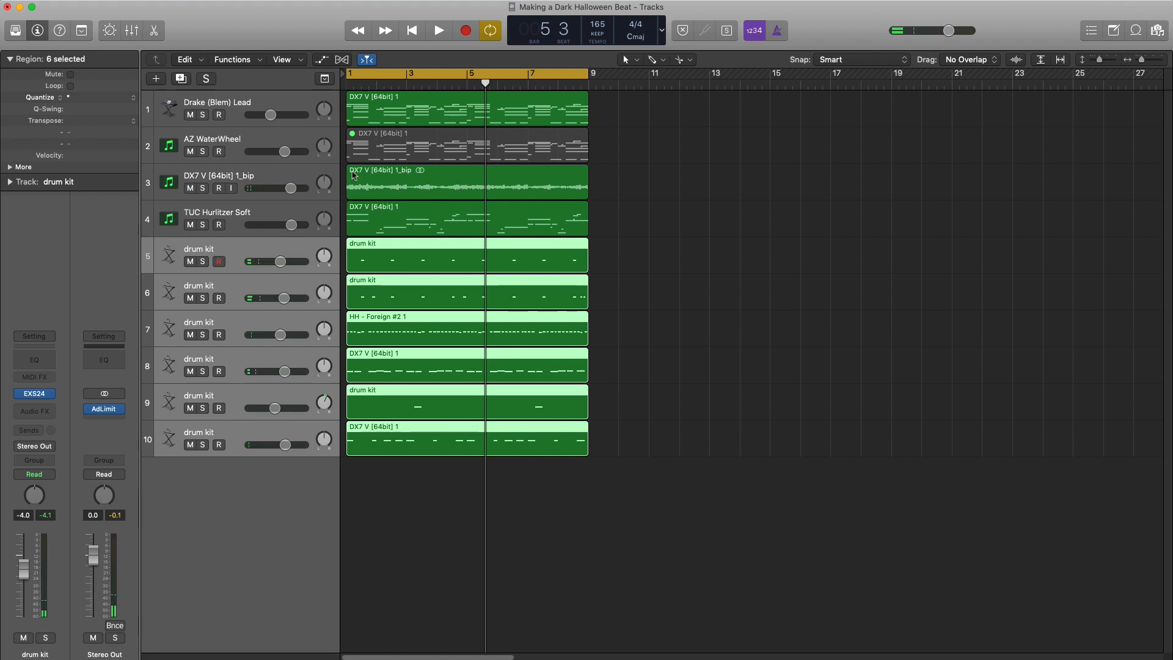
# Unmute the AZ WaterWheel region and move every region except the reversed bounce on track 3 to start at bar 17
pyautogui.click(395, 149)
pyautogui.hotkey('ctrl', 'm')
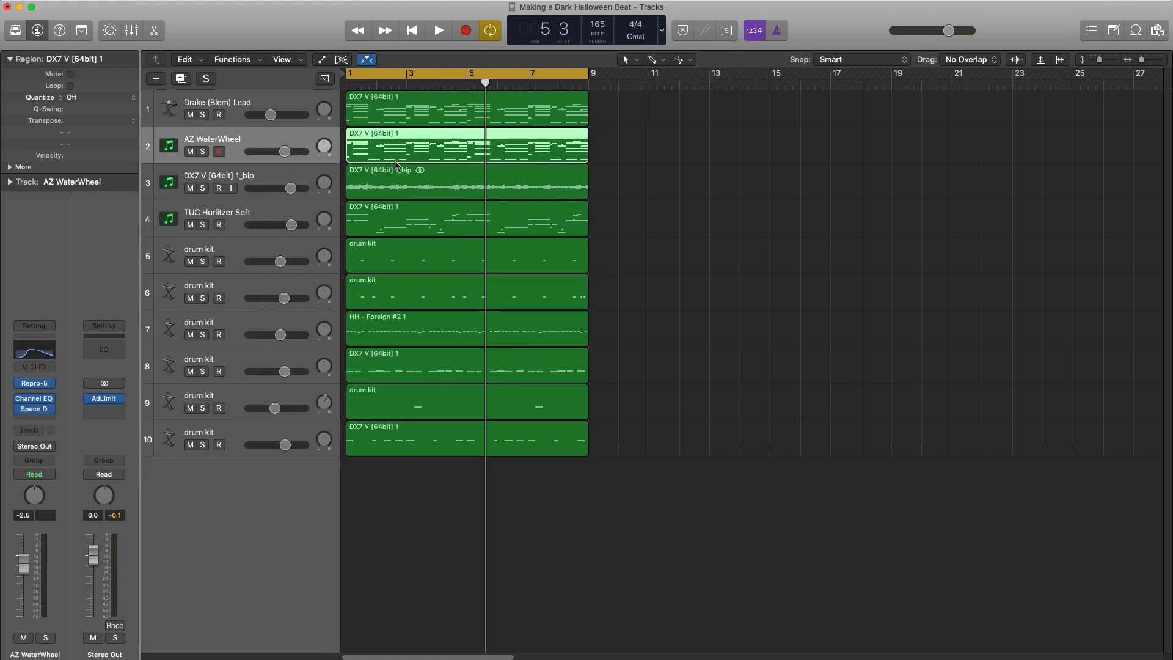
pyautogui.click(405, 179)
pyautogui.moveTo(657, 480); pyautogui.dragTo(486, 214)
pyautogui.moveTo(631, 139); pyautogui.dragTo(577, 114)
pyautogui.moveTo(498, 122); pyautogui.dragTo(988, 127)
pyautogui.scroll(-5, 809, 186)
# Repeat the reversed bounce region once at bar 9 and copy the TUC Hurlitzer Soft region to bar 9
pyautogui.click(392, 183)
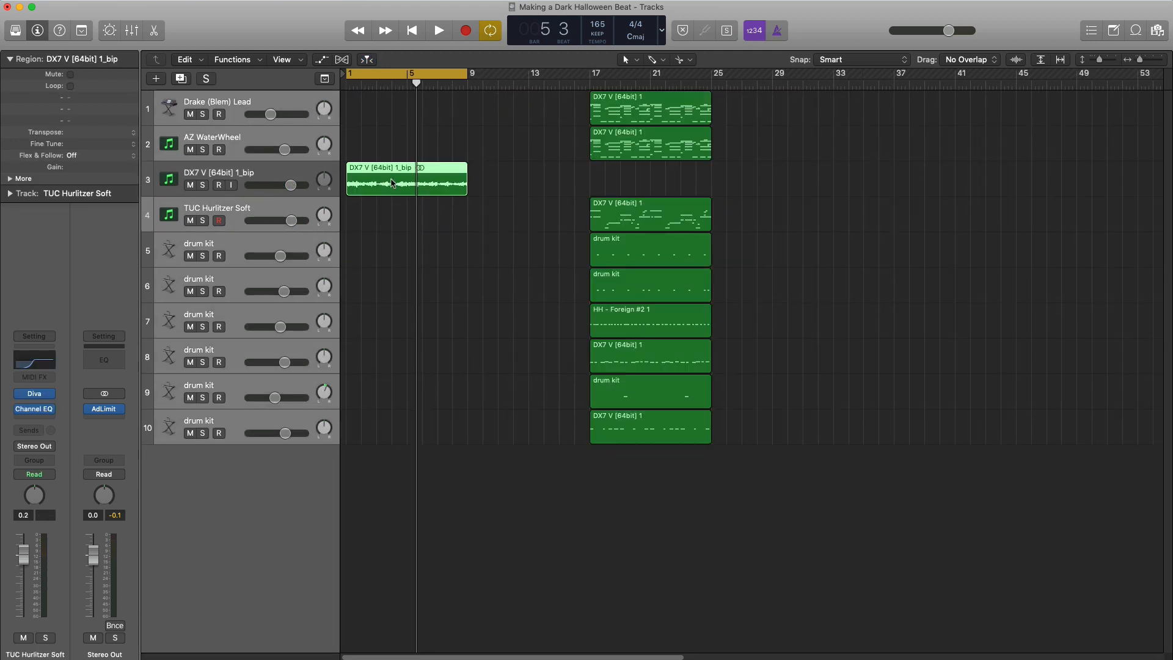
pyautogui.press('super+r')
pyautogui.press('super+z')
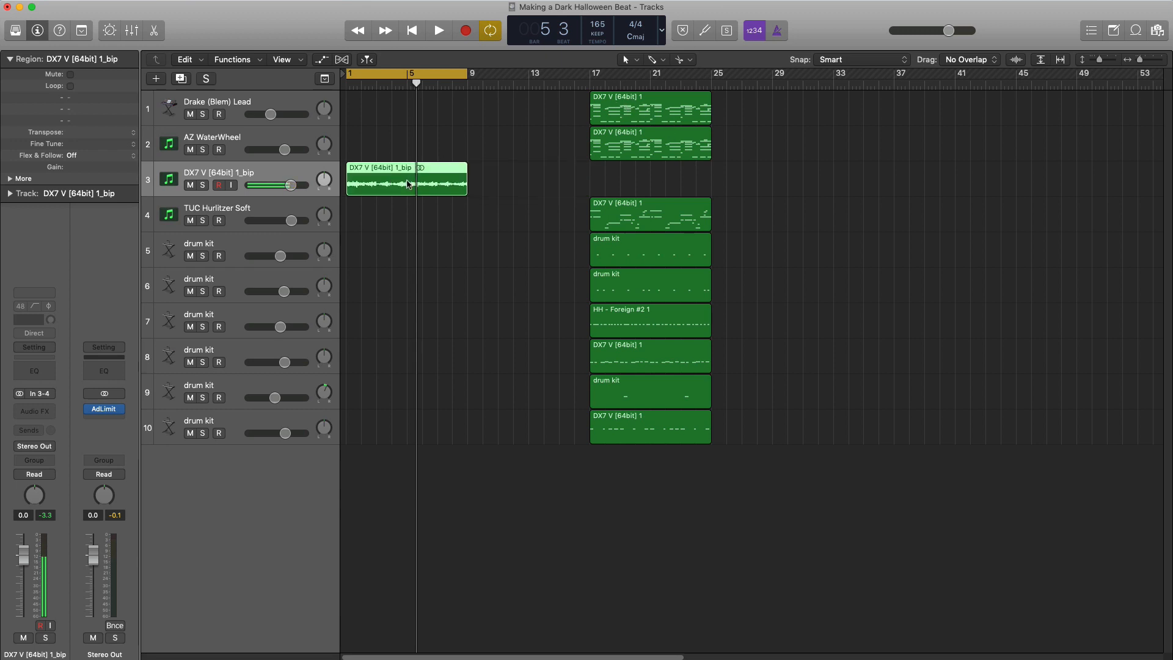
pyautogui.press('super+r')
pyautogui.moveTo(669, 225); pyautogui.dragTo(544, 230)
# Cycle playback over bars 9 to 17 and lower the TUC Hurlitzer Soft track's volume to -2.1 dB
pyautogui.moveTo(445, 75); pyautogui.dragTo(563, 87)
pyautogui.press('space')
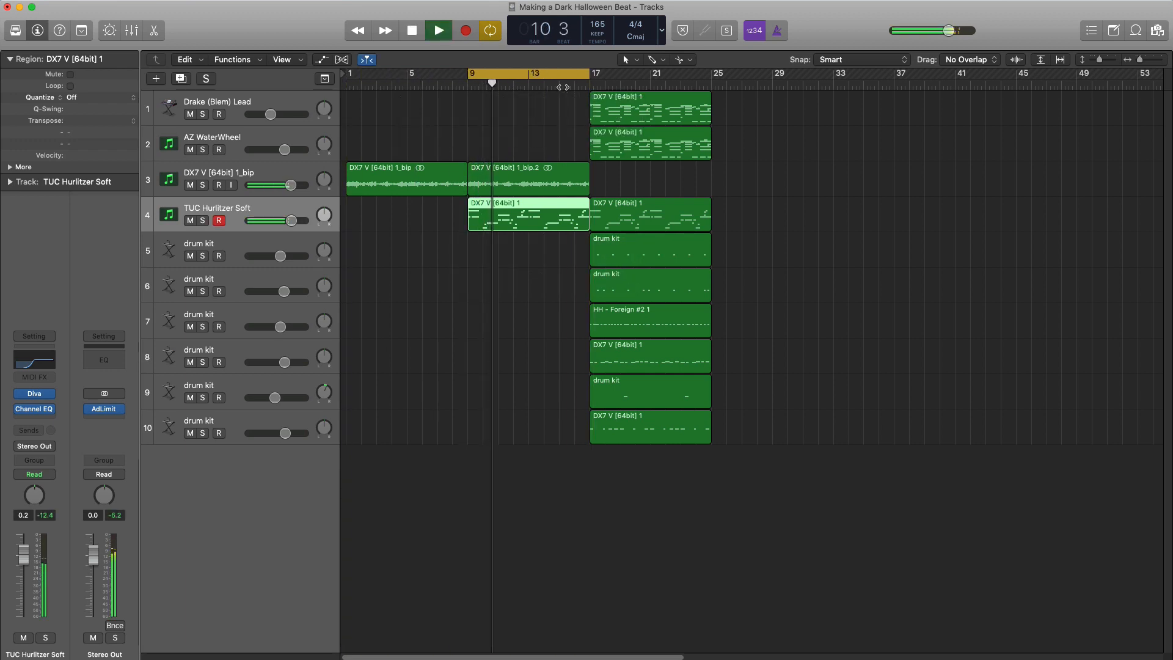
pyautogui.moveTo(290, 226); pyautogui.dragTo(288, 227)
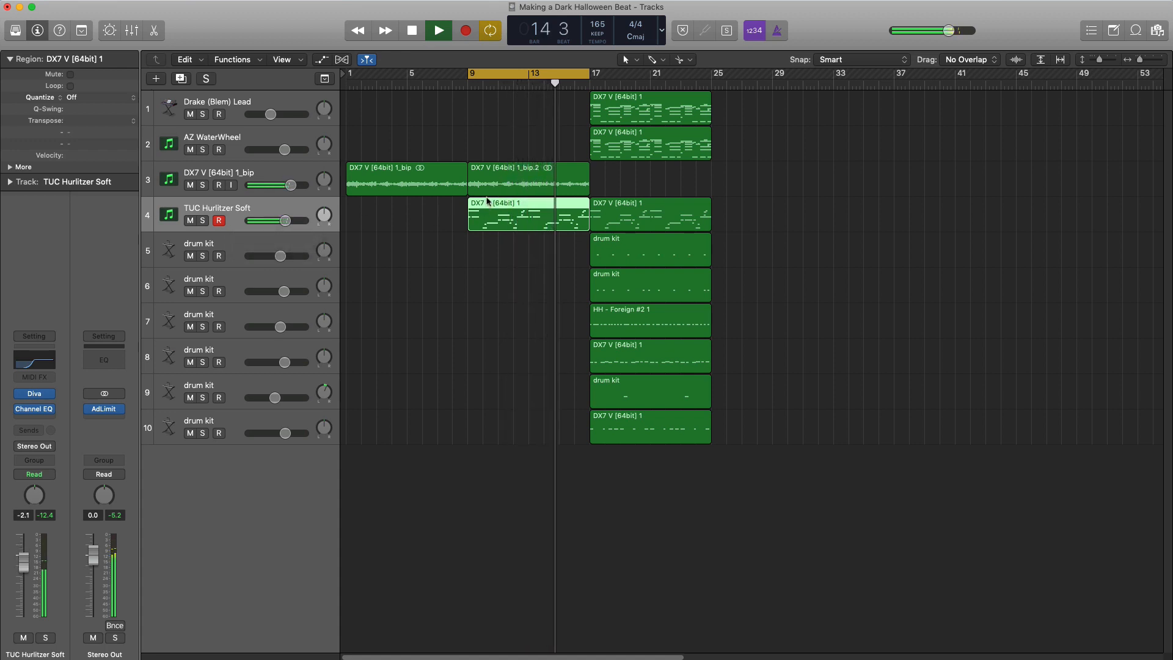
# With the cycle set to bars 17 to 25, move track 10's region to bar 25 and repeat the tracks 5 to 9 drum regions there
pyautogui.press('super+Left')
pyautogui.moveTo(505, 76); pyautogui.dragTo(607, 78)
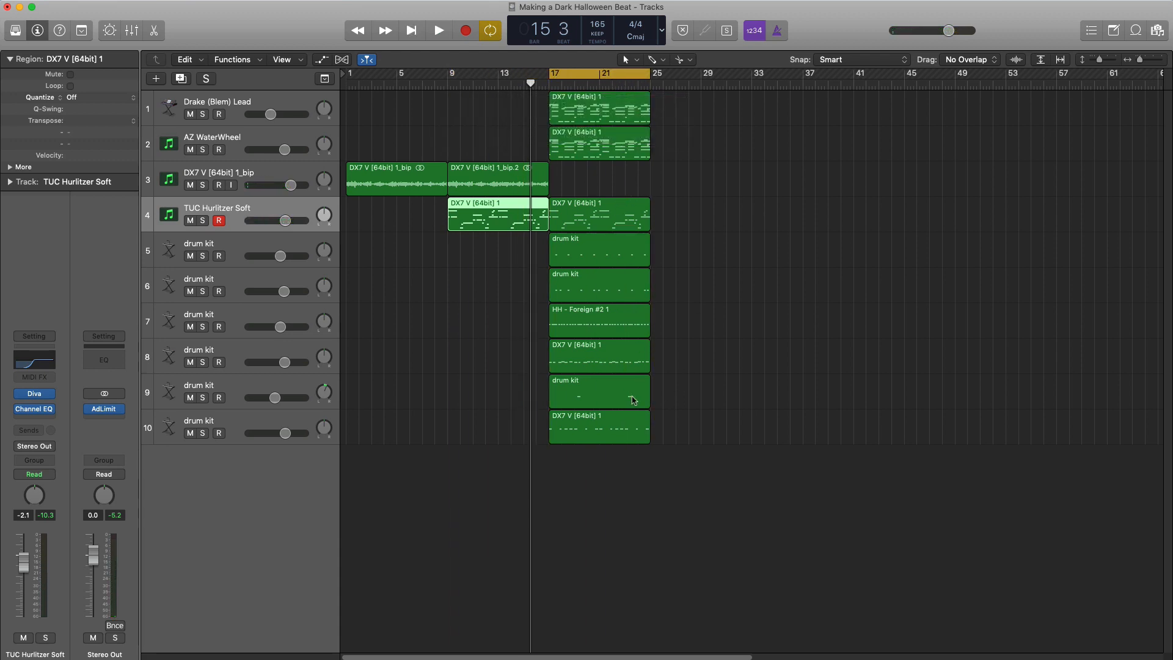
pyautogui.moveTo(612, 431); pyautogui.dragTo(711, 429)
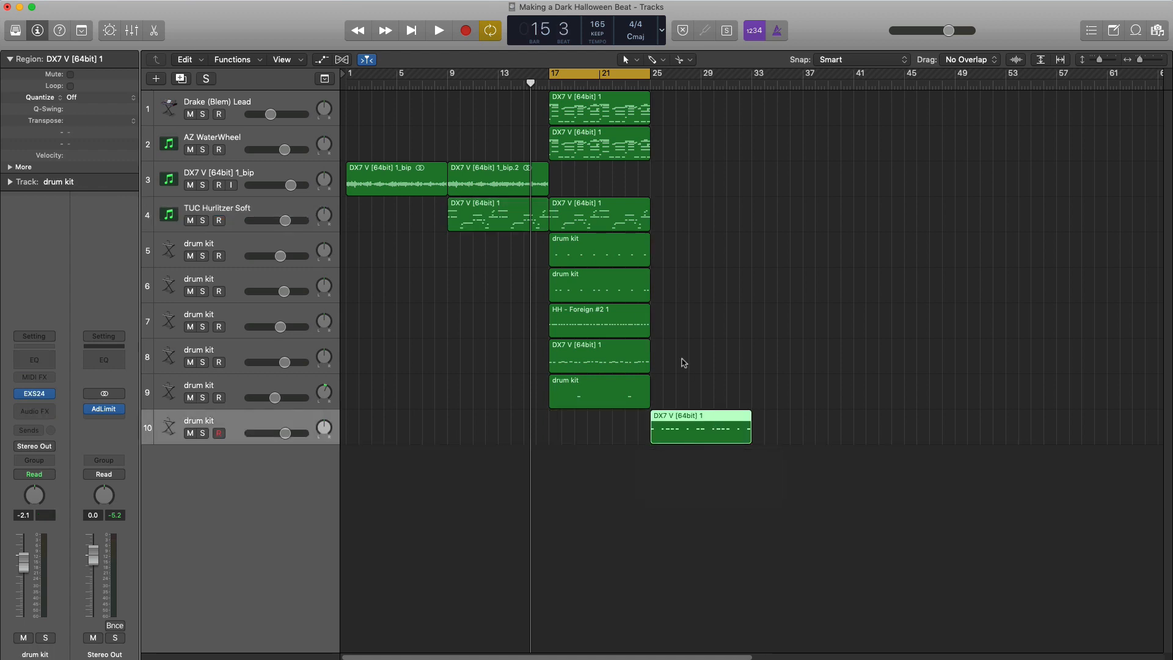
pyautogui.moveTo(685, 380); pyautogui.dragTo(599, 256)
pyautogui.press('super+r')
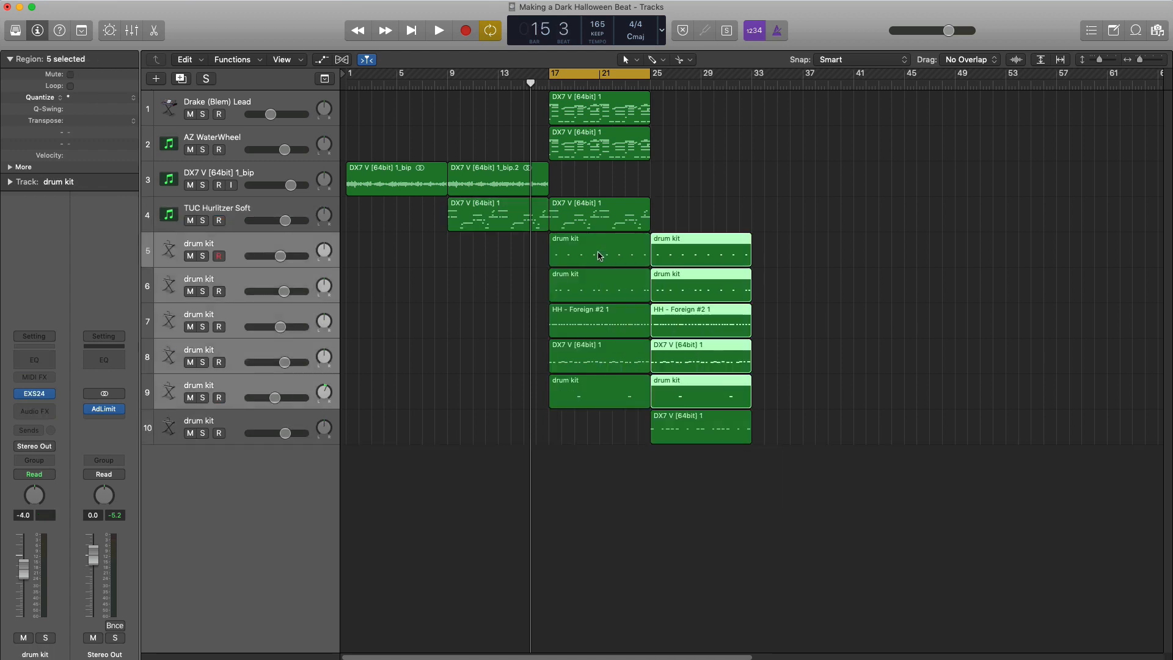
# Remove TUC Hurlitzer Soft from bar 17 and fill bar 25 with the moved Drake (Blem) Lead region and copies of tracks 2 and 4
pyautogui.click(588, 209)
pyautogui.press('Delete')
pyautogui.moveTo(596, 156); pyautogui.dragTo(693, 149)
pyautogui.moveTo(492, 215); pyautogui.dragTo(695, 215)
pyautogui.press('space')
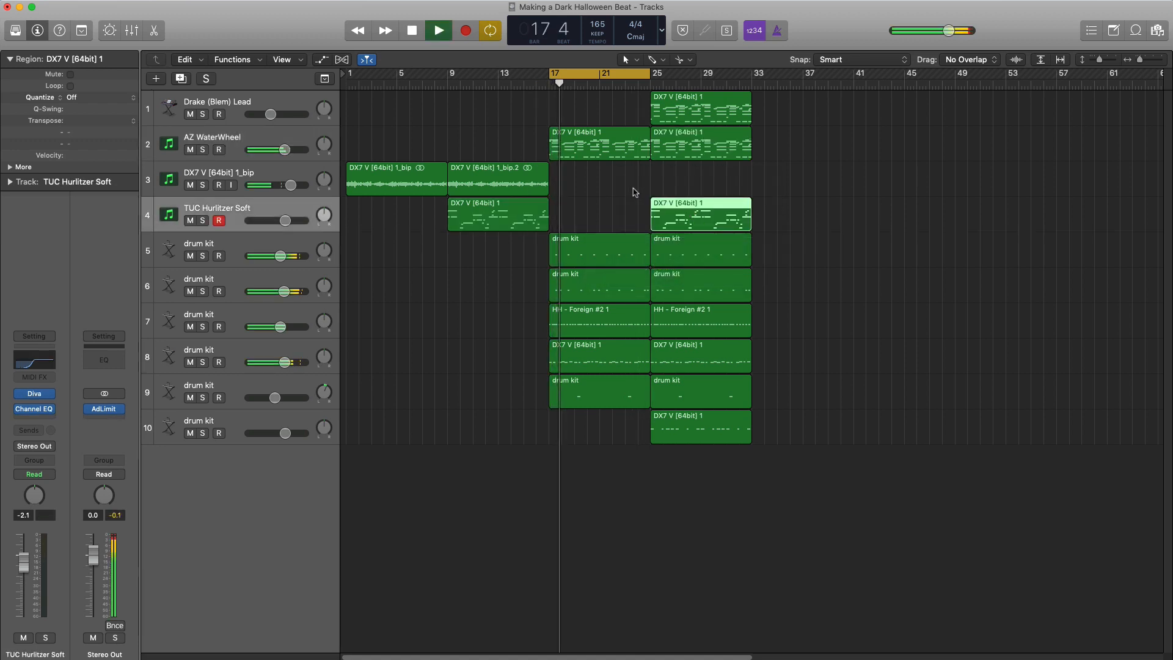
# Turn off the cycle and play through the bar 25 section to hear its ending before bar 33
pyautogui.press('super+Left')
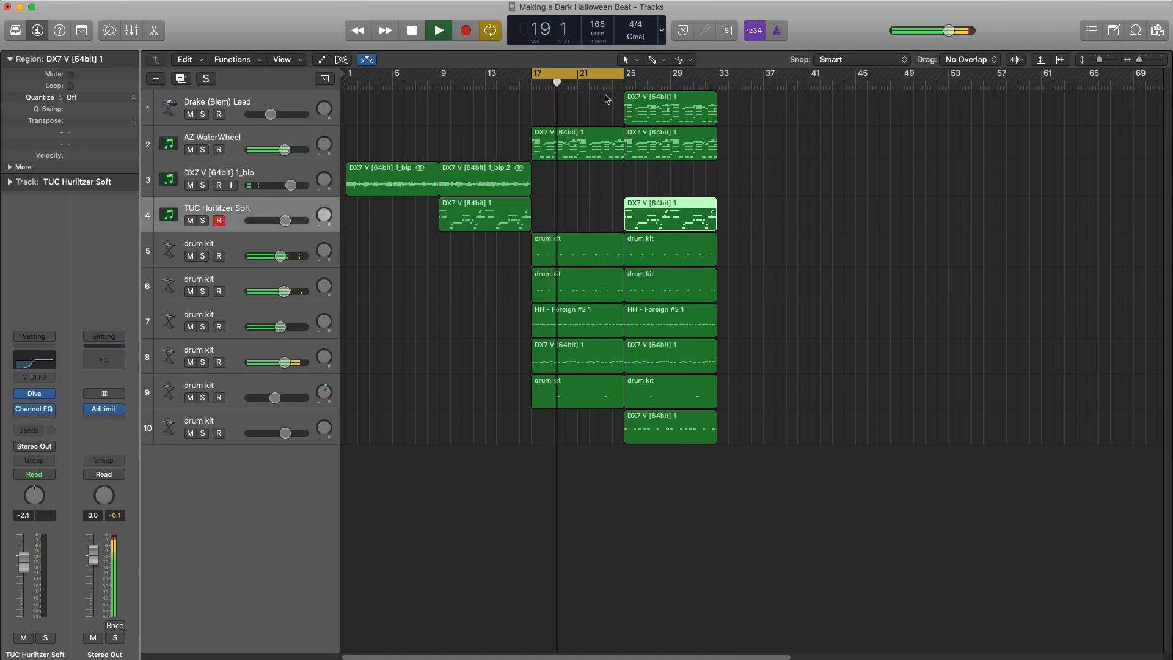
pyautogui.click(599, 84)
pyautogui.click(607, 76)
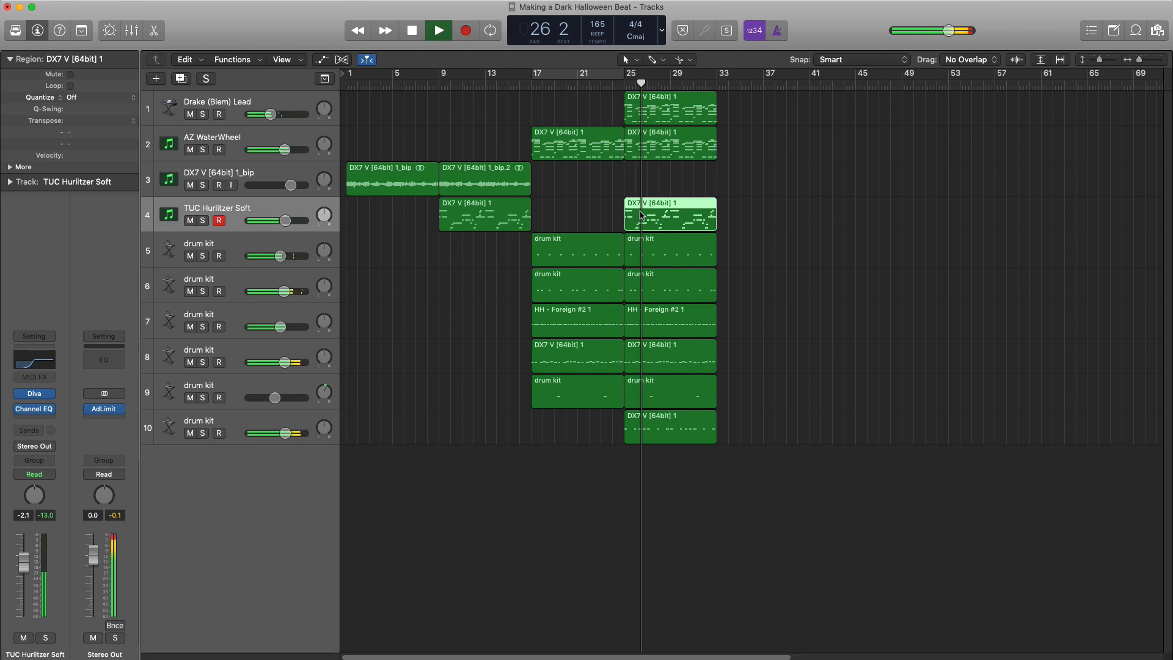
pyautogui.press('super+Right')
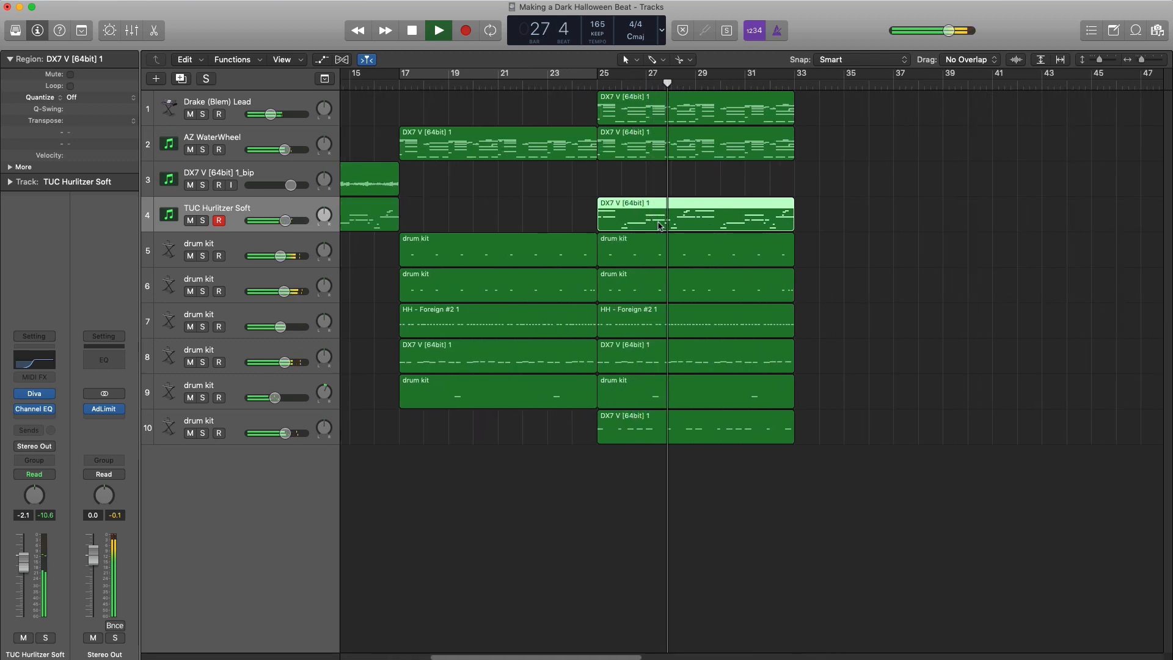
pyautogui.press('super+Right')
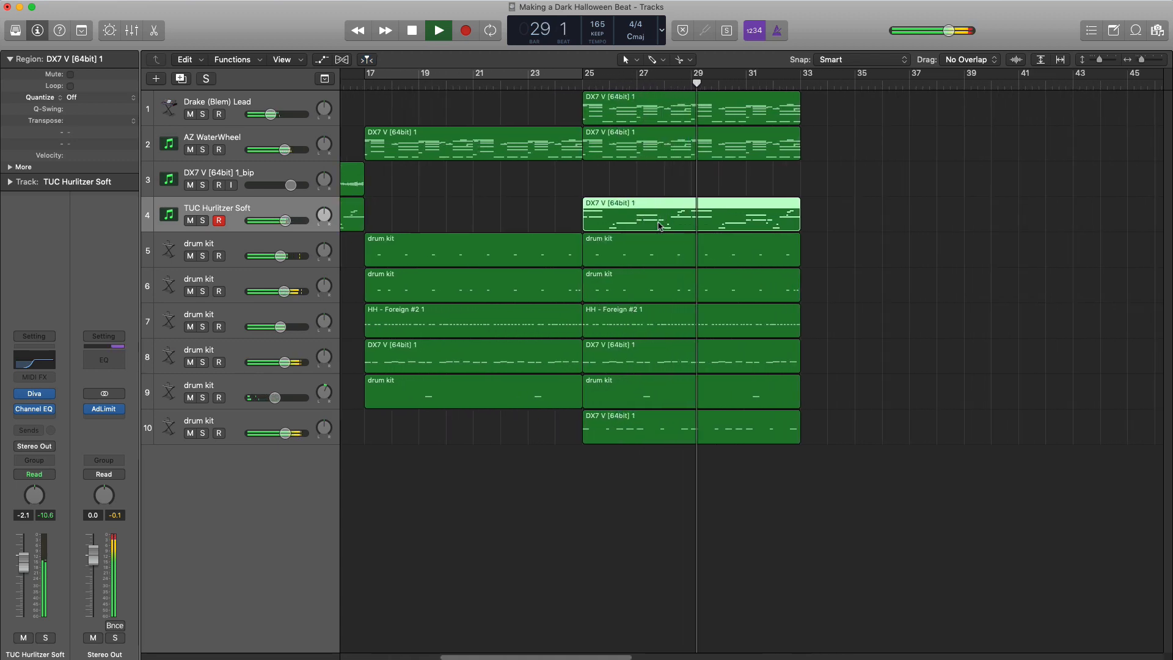
pyautogui.press('super+Right')
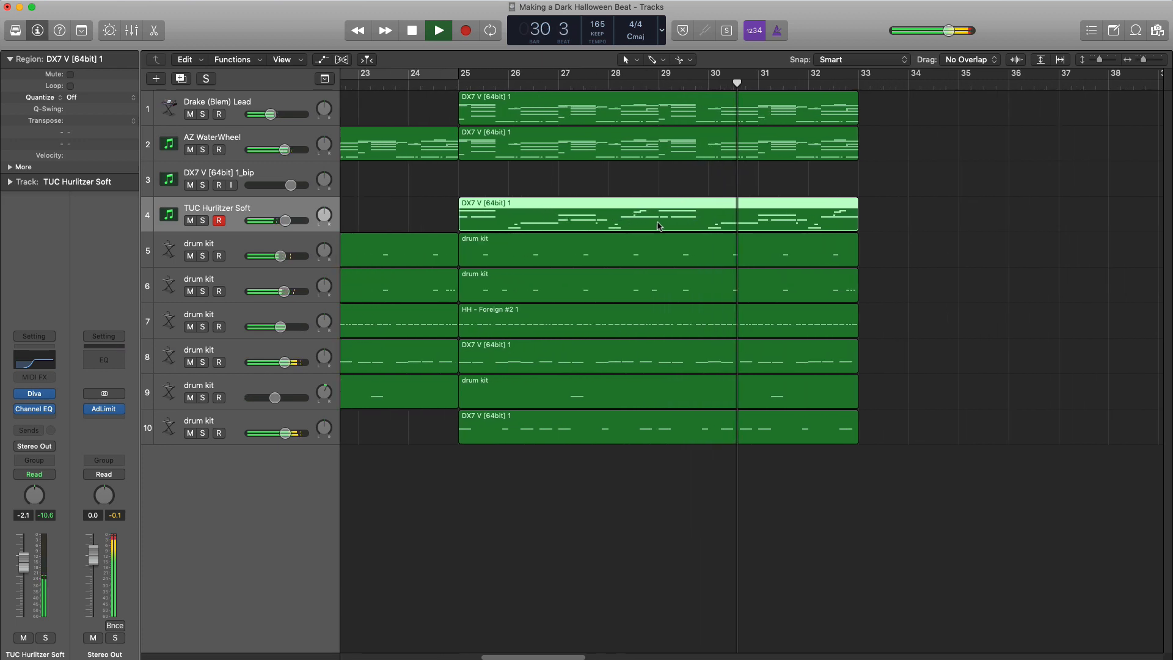
pyautogui.press('super+Right')
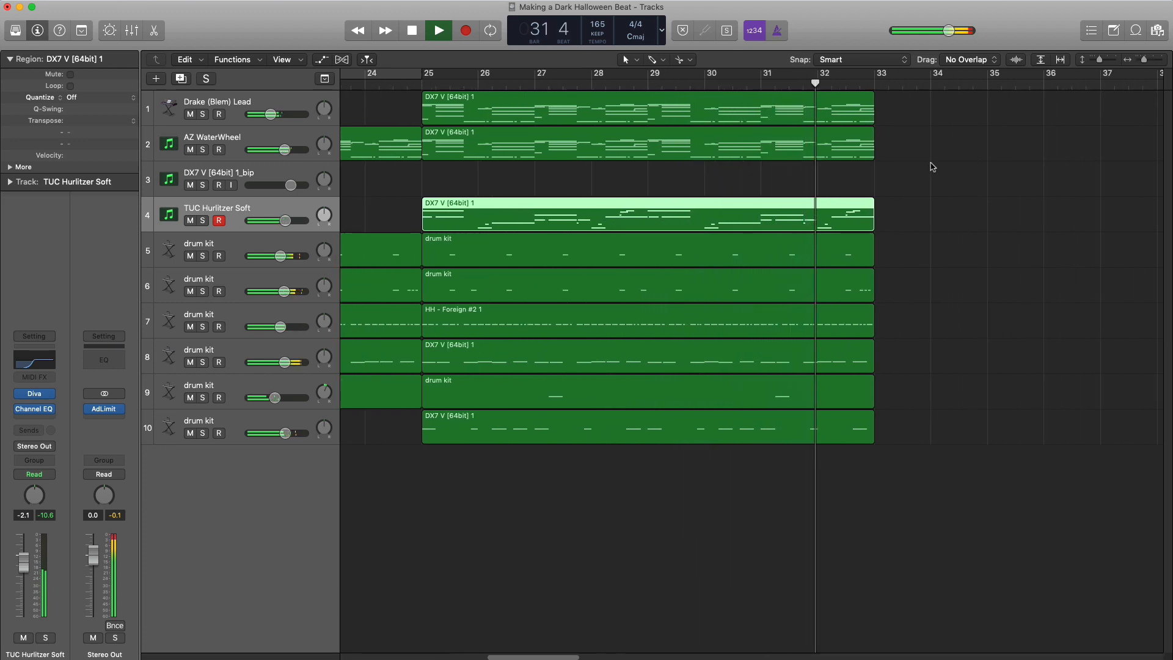
pyautogui.press('space')
# Shorten the bar 25 section's regions on all tracks except track 6 to end at bar 32 beat 3, and play the break
pyautogui.moveTo(899, 120); pyautogui.dragTo(846, 220)
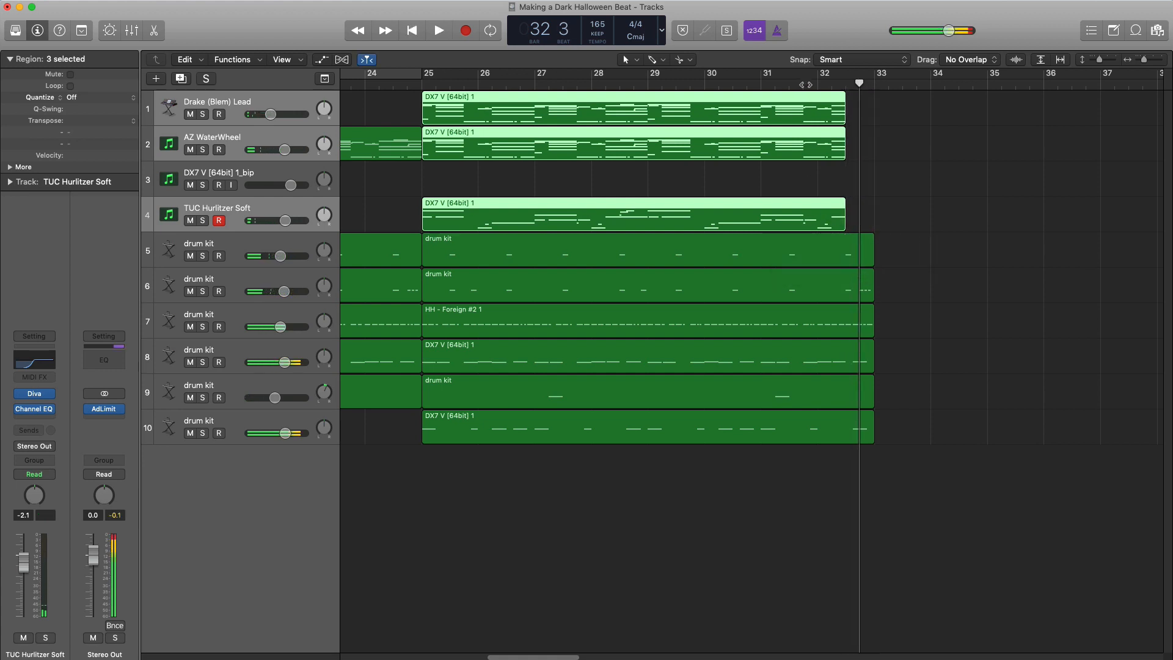
pyautogui.press('space')
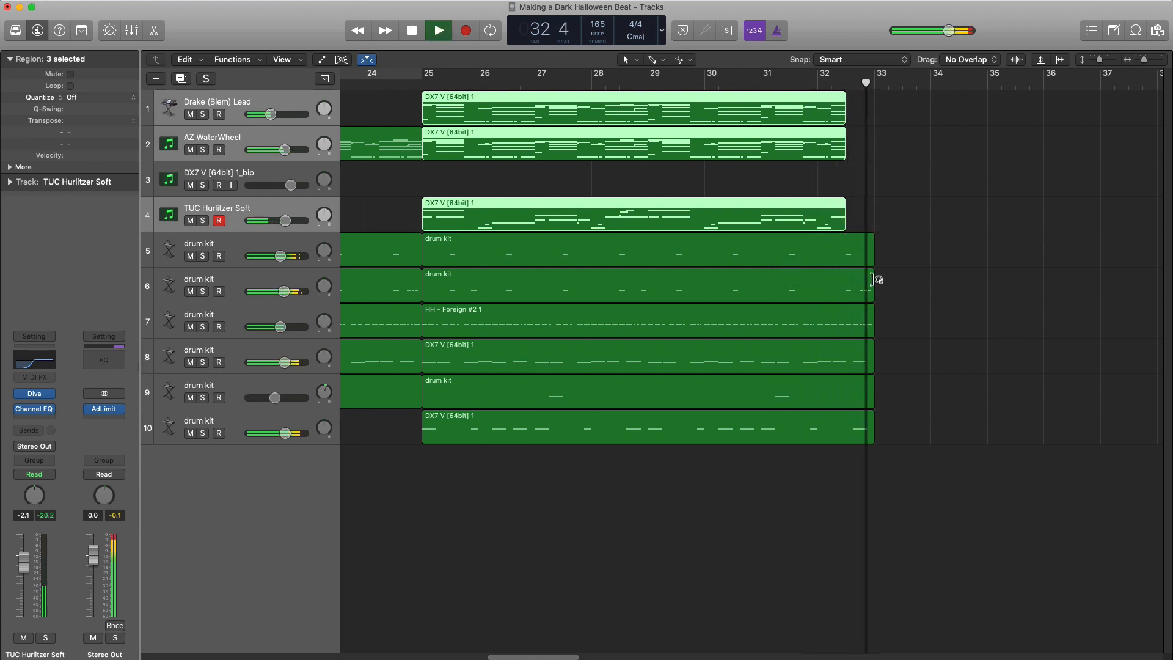
pyautogui.press('space')
pyautogui.moveTo(870, 255); pyautogui.dragTo(846, 256)
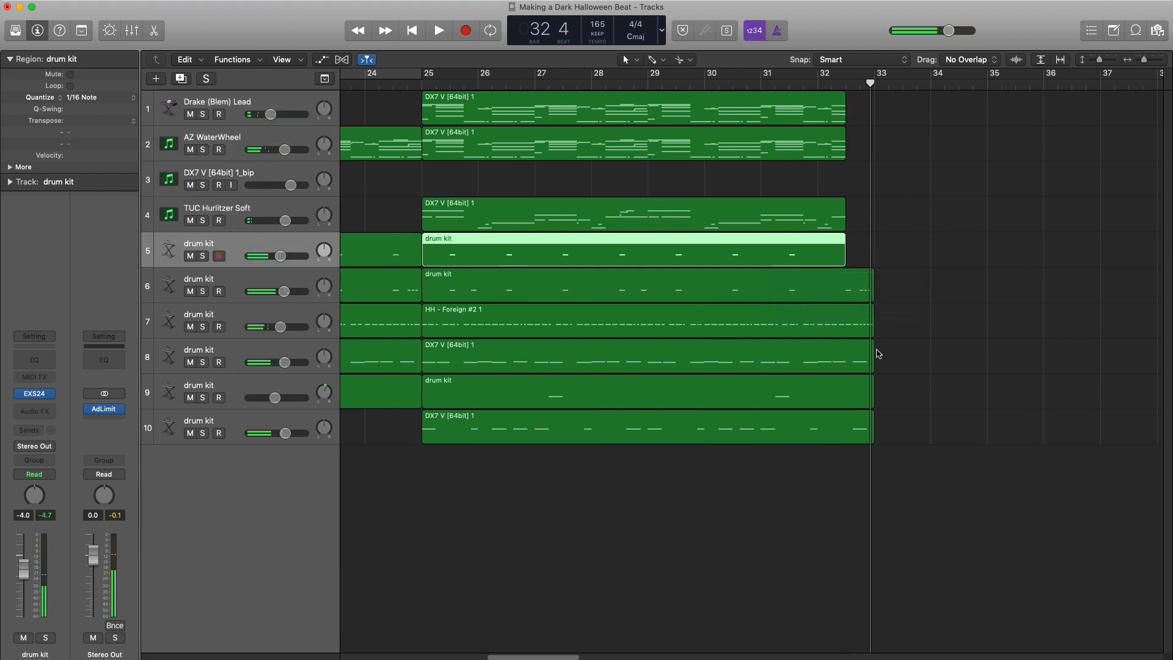
pyautogui.moveTo(910, 484); pyautogui.dragTo(840, 329)
pyautogui.click(782, 89)
pyautogui.press('space')
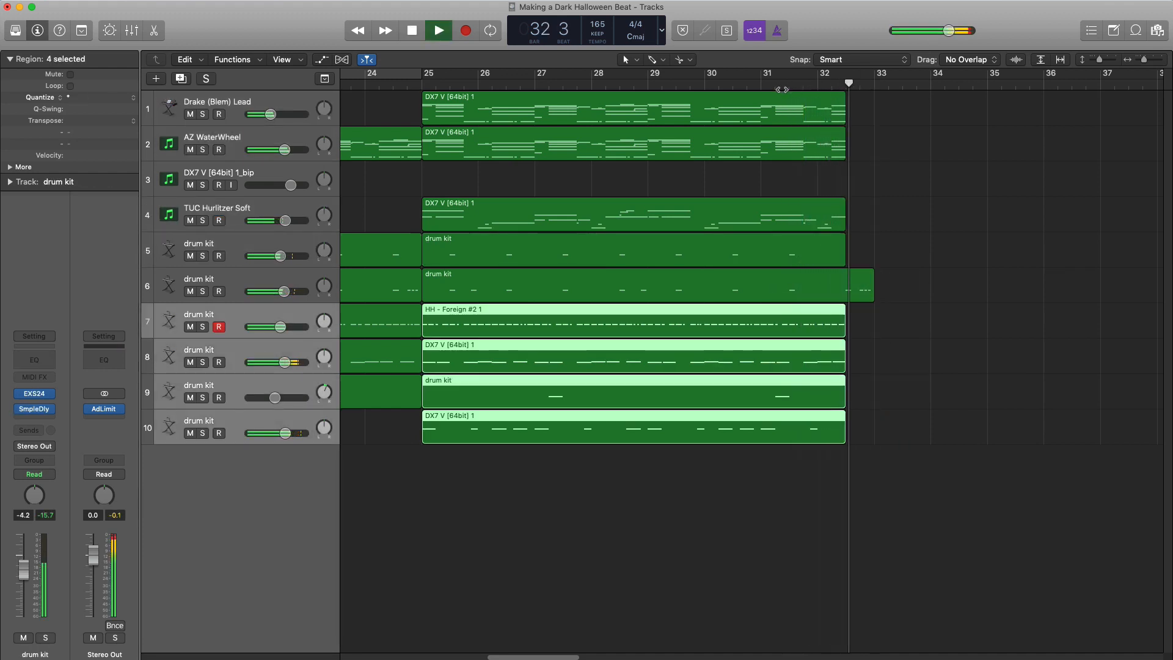
pyautogui.press('space')
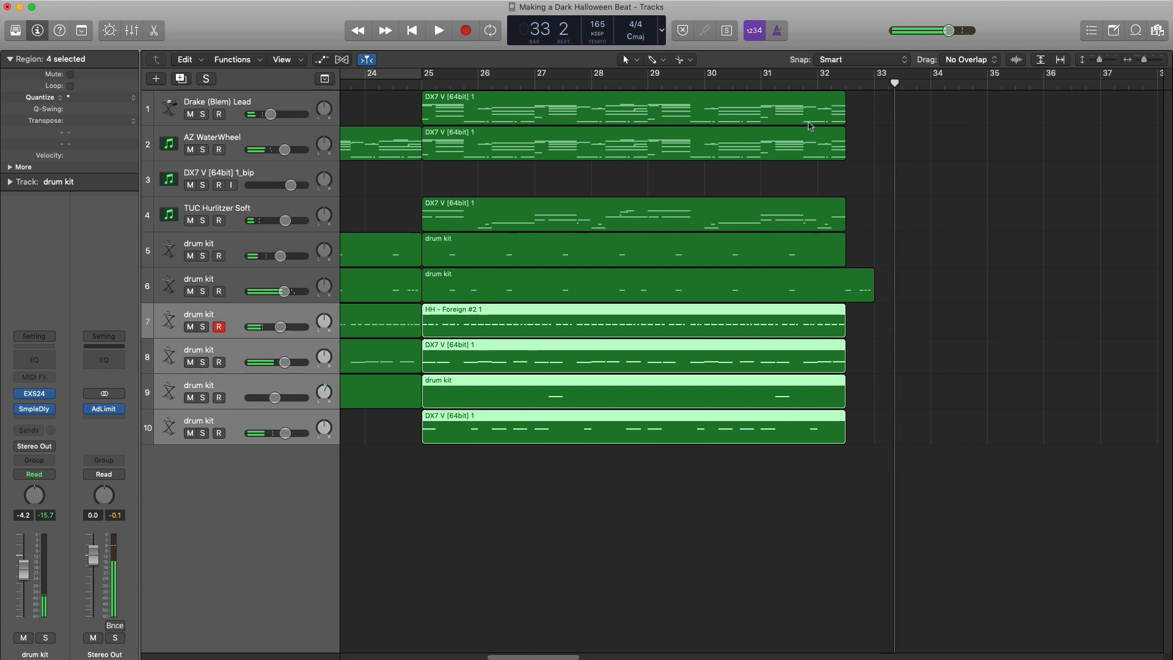
pyautogui.click(808, 89)
pyautogui.press('space')
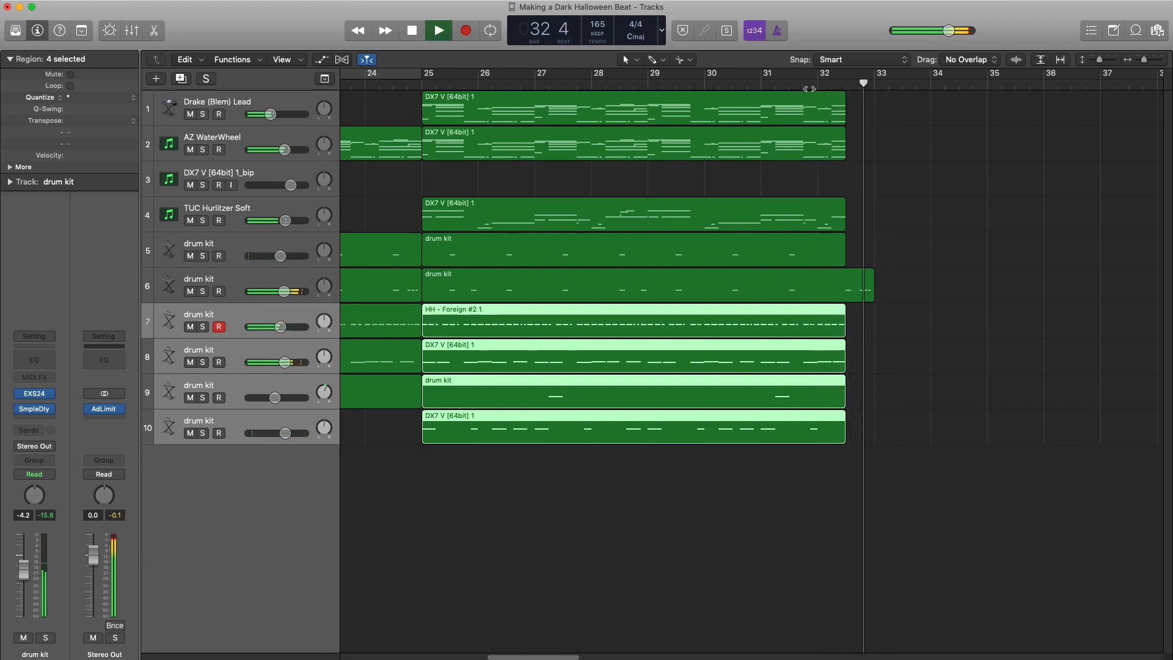
pyautogui.press('space')
# Shorten the bar 25 section's regions on all tracks except track 6 to end at bar 32, and play the break
pyautogui.moveTo(881, 416); pyautogui.dragTo(811, 331)
pyautogui.moveTo(855, 259); pyautogui.dragTo(817, 116)
pyautogui.click(761, 91)
pyautogui.press('space')
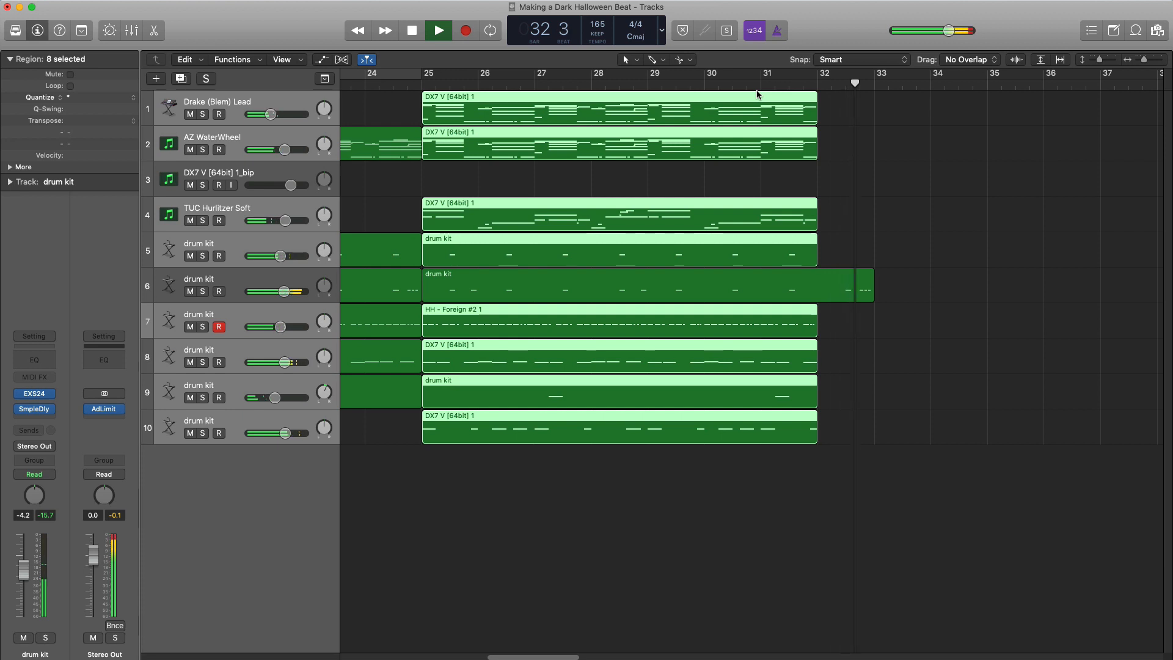
pyautogui.press('space')
# Copy the two reversed bounce regions on track 3 to follow on from bar 32
pyautogui.scroll(-6, 750, 250)
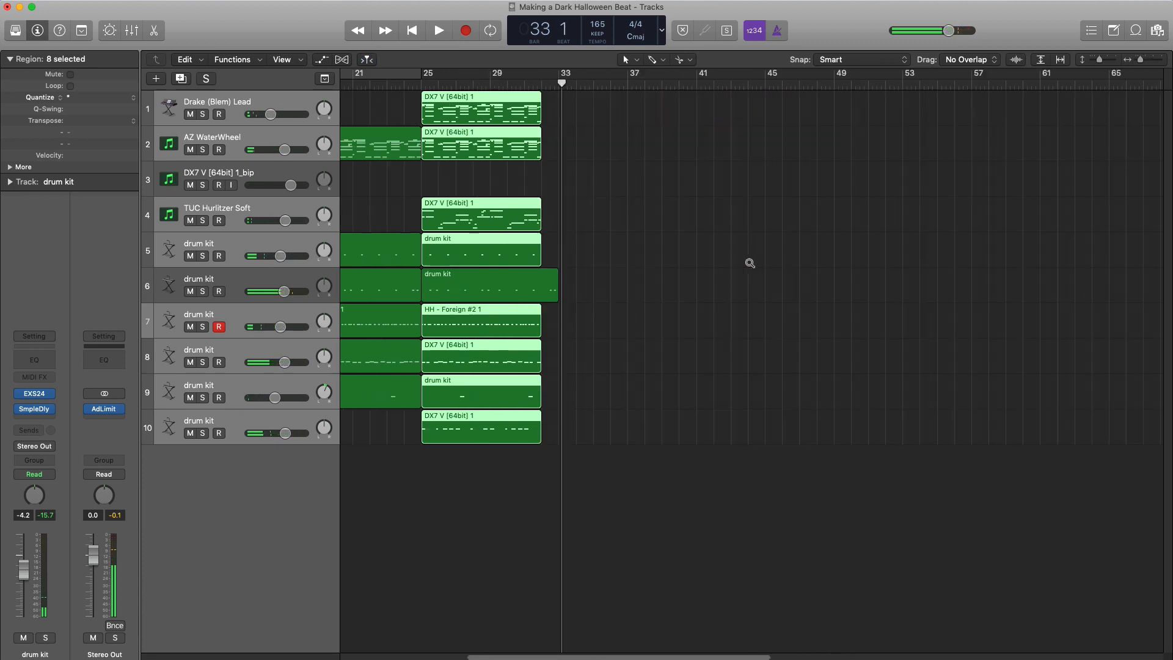
pyautogui.hscroll(-5, 624, 259)
pyautogui.hscroll(-2, 467, 233)
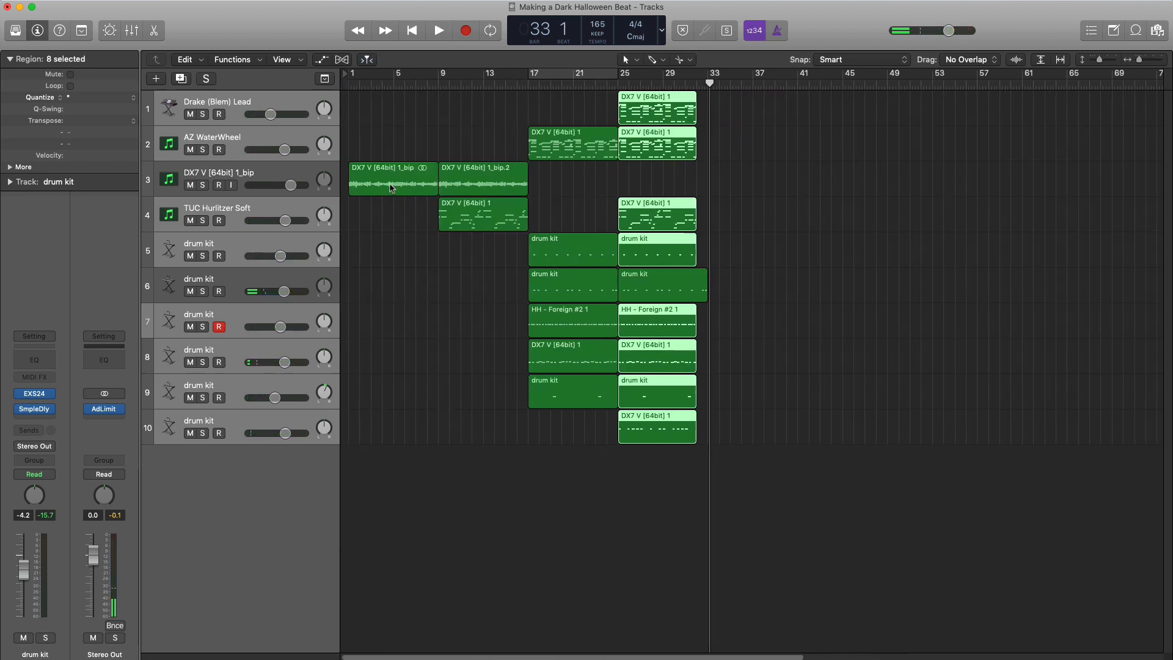
pyautogui.moveTo(392, 184); pyautogui.dragTo(731, 187)
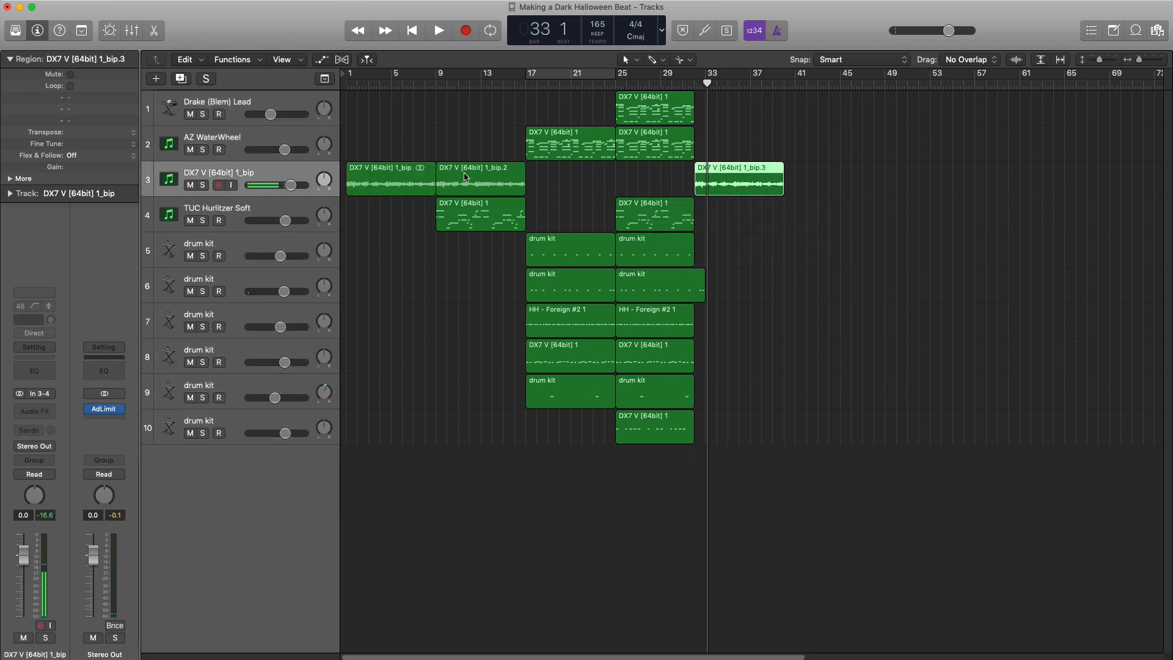
pyautogui.moveTo(467, 177); pyautogui.dragTo(812, 194)
pyautogui.keyDown('ctrl'); pyautogui.keyDown('alt'); pyautogui.click(701, 349); pyautogui.keyUp('alt'); pyautogui.keyUp('ctrl')
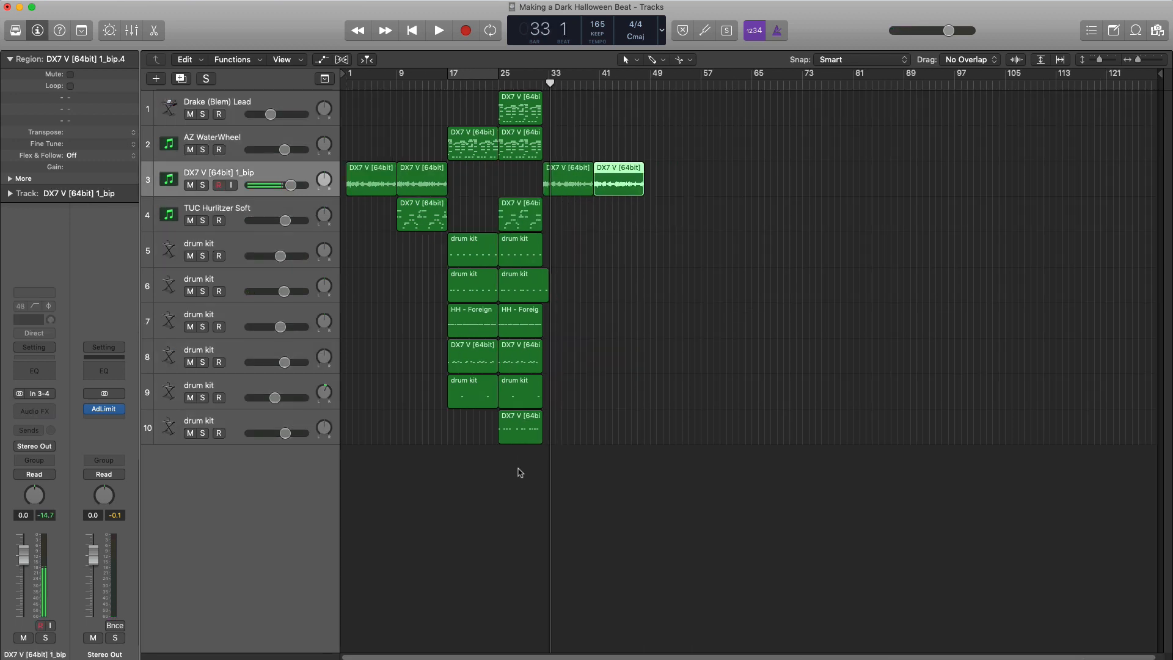
# Copy the bar 17 drum regions of tracks 5 to 9 to bar 33
pyautogui.moveTo(519, 472); pyautogui.dragTo(519, 279)
pyautogui.moveTo(451, 427); pyautogui.dragTo(474, 249)
pyautogui.moveTo(466, 247); pyautogui.dragTo(553, 251)
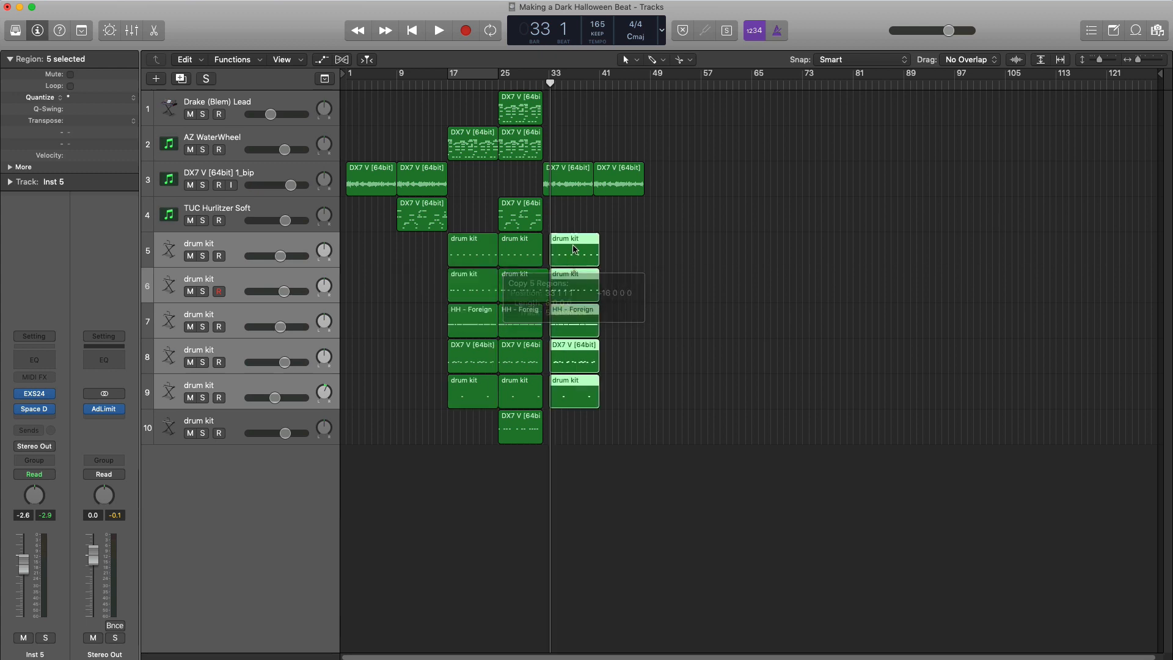
# Try to align the copied reversed bounce regions on track 3 with bars 33 and 41
pyautogui.press('super+Right')
pyautogui.press('super+Right')
pyautogui.moveTo(663, 184); pyautogui.dragTo(687, 183)
pyautogui.moveTo(765, 184)
pyautogui.mouseDown()
pyautogui.moveTo(789, 185)
pyautogui.moveTo(768, 185)
pyautogui.mouseUp()
pyautogui.click(800, 244)
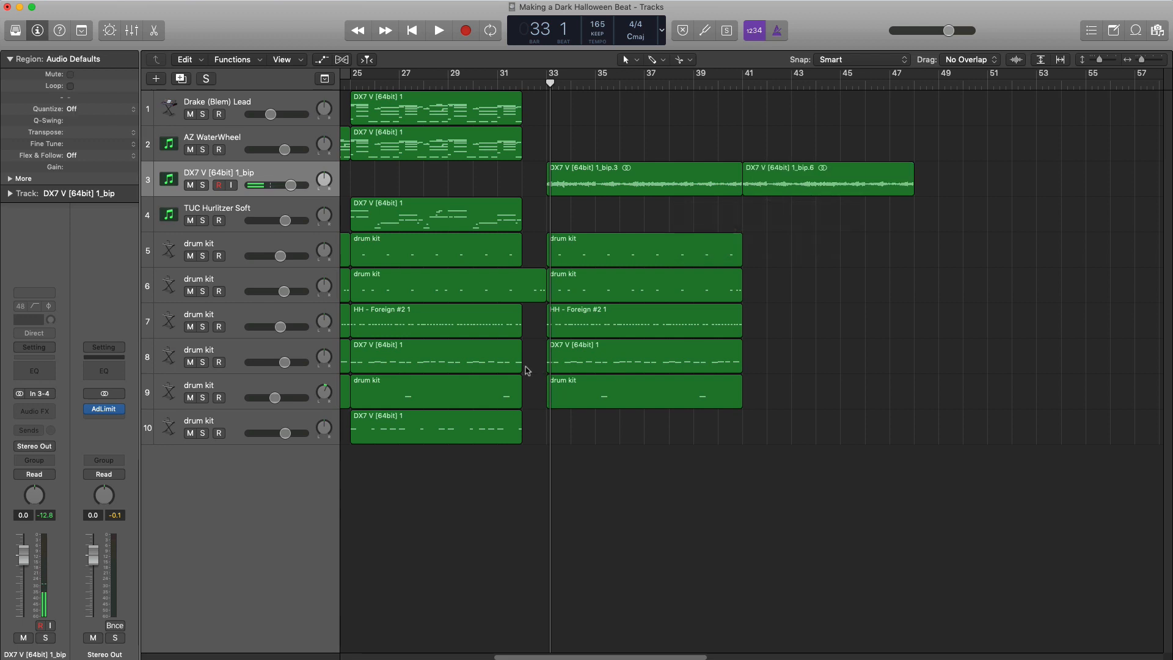
# Copy track 10's region to bars 33 to 41 and repeat the regions of tracks 5 to 10 at bar 41
pyautogui.click(452, 436)
pyautogui.moveTo(453, 437); pyautogui.dragTo(646, 436)
pyautogui.moveTo(720, 430); pyautogui.dragTo(742, 431)
pyautogui.moveTo(762, 452); pyautogui.dragTo(616, 263)
pyautogui.press('super+r')
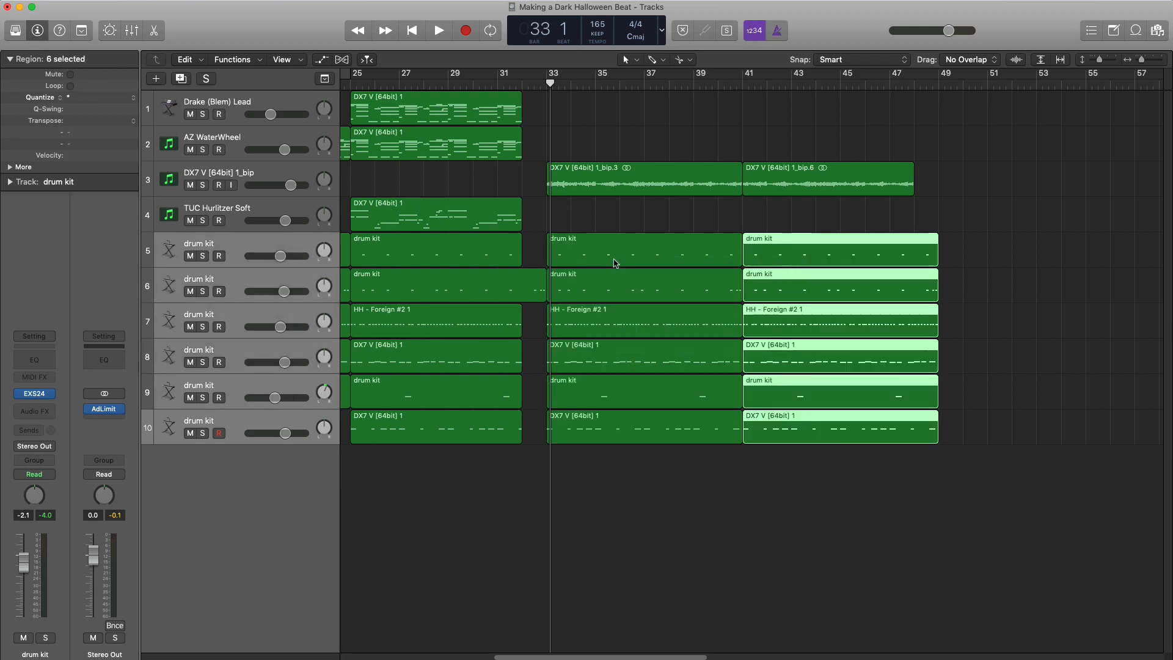
# Delete both copied bounce regions on track 3 in bars 33 to 48
pyautogui.press('super+Left')
pyautogui.click(780, 179)
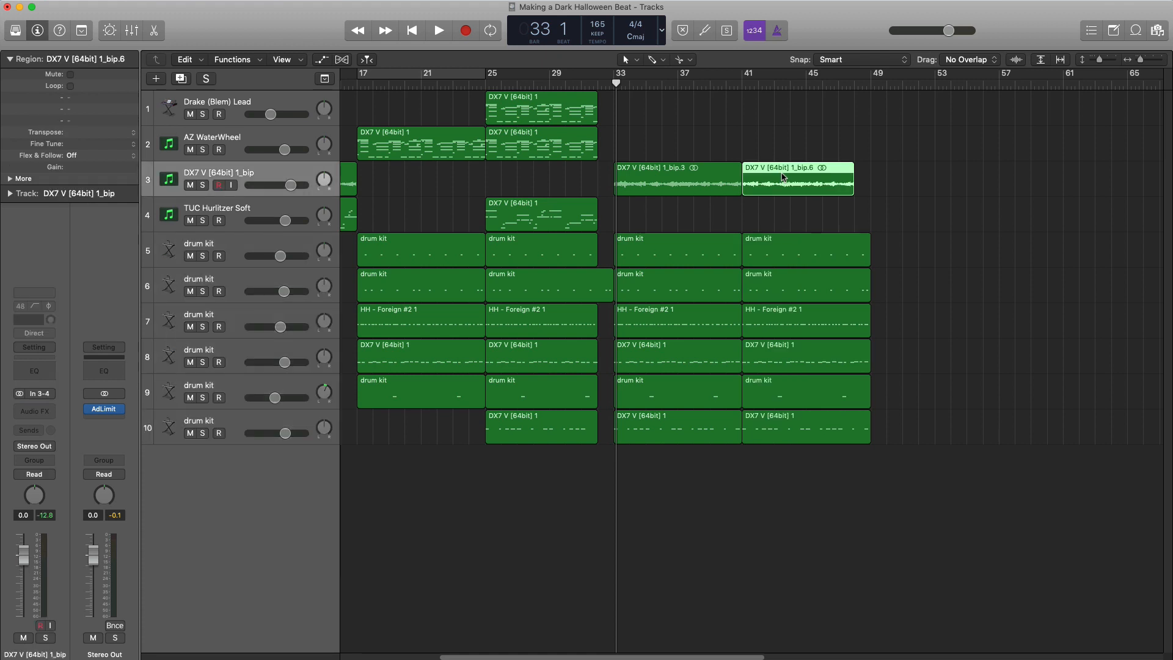
pyautogui.press('Delete')
pyautogui.press('Delete')
# Copy the two full-length reversed bounce regions from bars 1 and 9 to bar 33, and set the playhead at bar 32
pyautogui.press('super+Left')
pyautogui.press('super+Left')
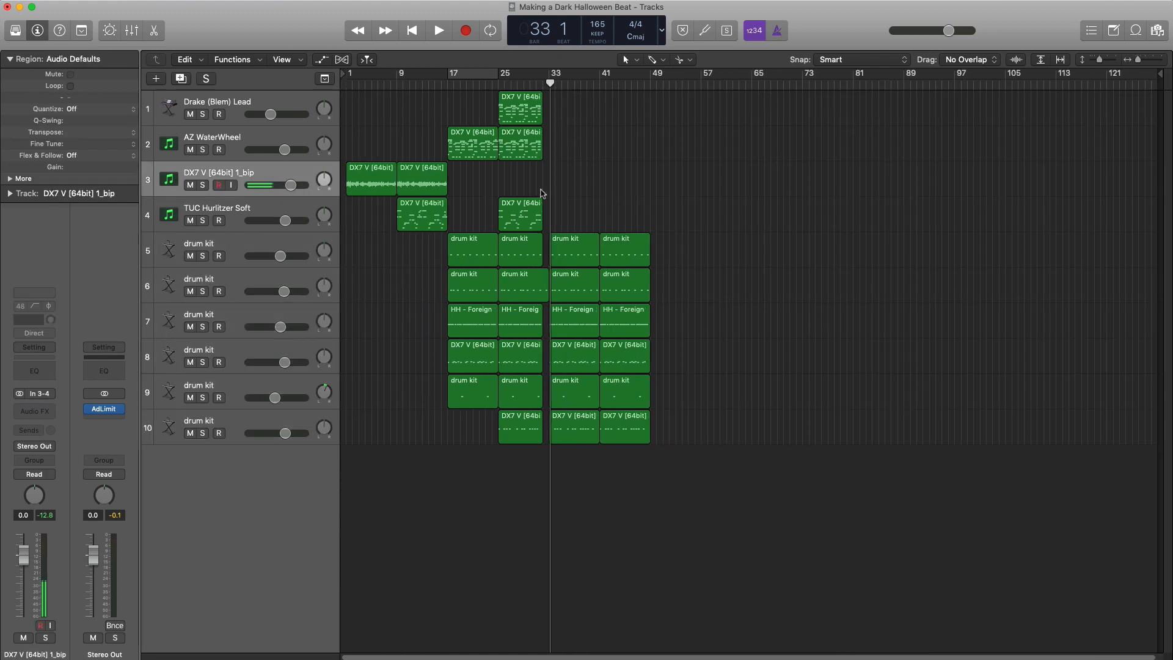
pyautogui.click(338, 183)
pyautogui.moveTo(373, 188); pyautogui.dragTo(577, 190)
pyautogui.moveTo(548, 87); pyautogui.dragTo(542, 88)
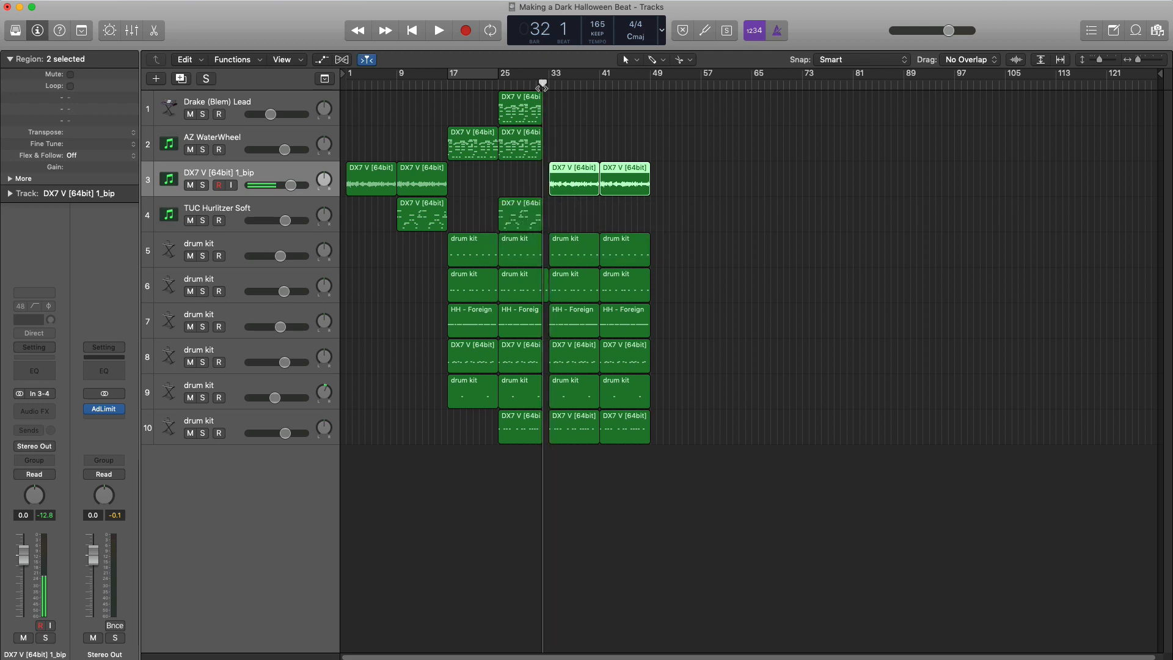
# Play the bar 33 section and copy the TUC Hurlitzer Soft region from bar 25 to bars 41 to 49
pyautogui.press('super+Right')
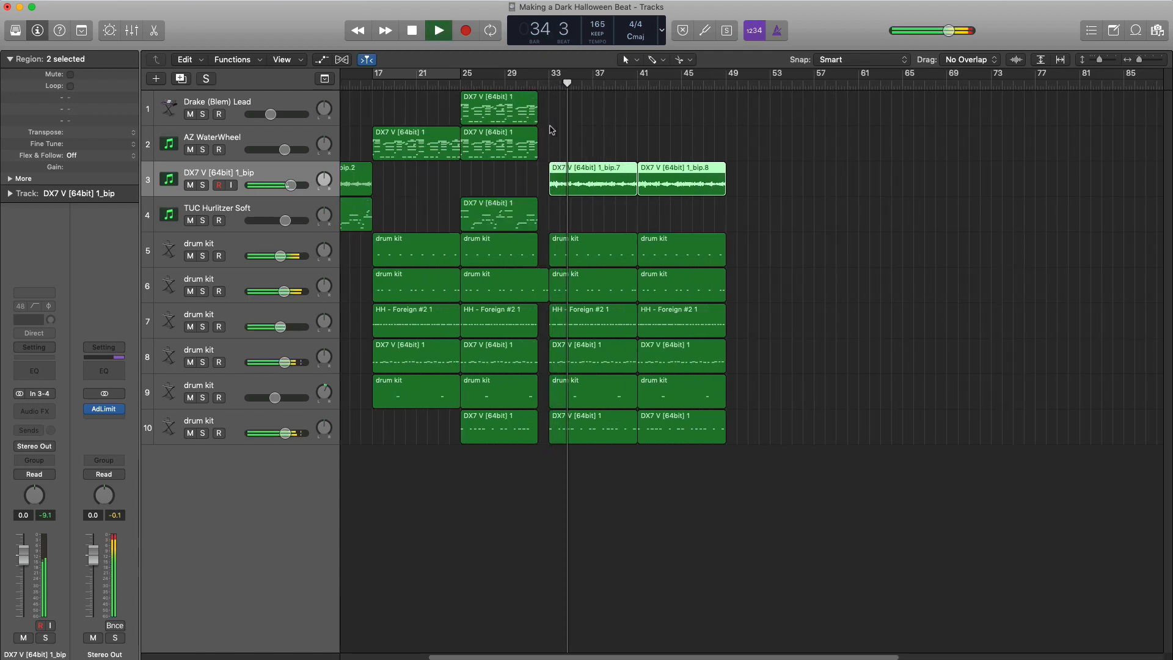
pyautogui.moveTo(485, 221); pyautogui.dragTo(724, 227)
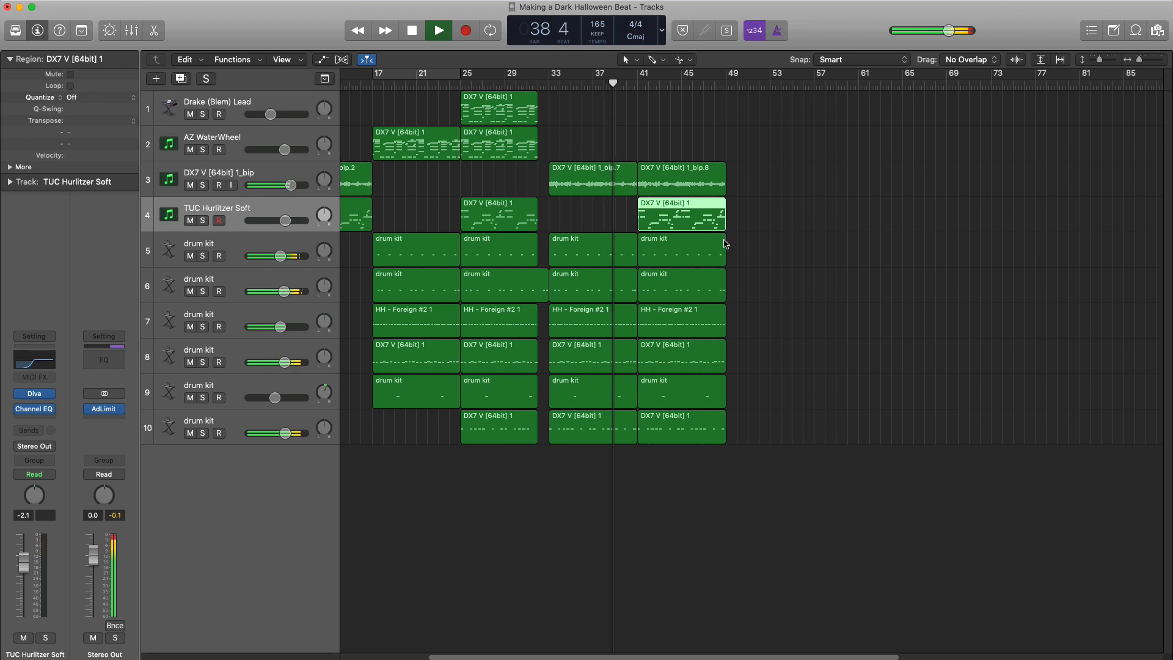
pyautogui.scroll(-4, 725, 244)
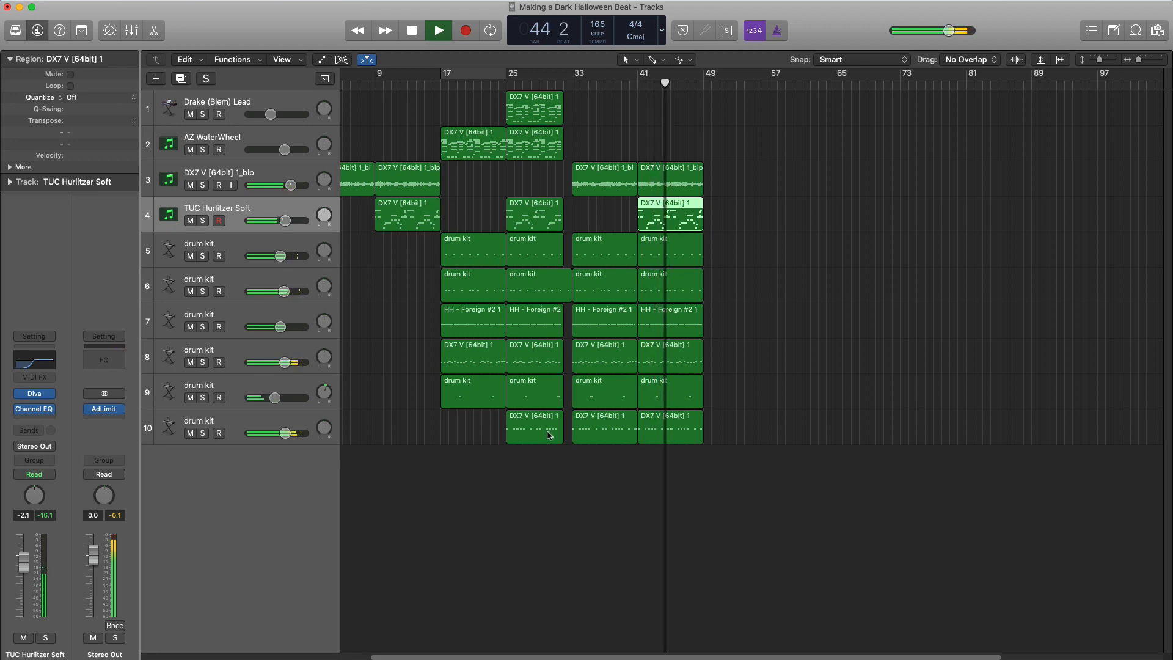
# Copy the bar 25 regions of tracks 1, 2 and 4 to 10 to bar 49 and extend them to bar 57
pyautogui.press('space')
pyautogui.moveTo(530, 466); pyautogui.dragTo(535, 182)
pyautogui.moveTo(534, 105); pyautogui.dragTo(733, 101)
pyautogui.moveTo(799, 450); pyautogui.dragTo(708, 309)
pyautogui.moveTo(772, 254); pyautogui.dragTo(769, 116)
pyautogui.click(776, 231)
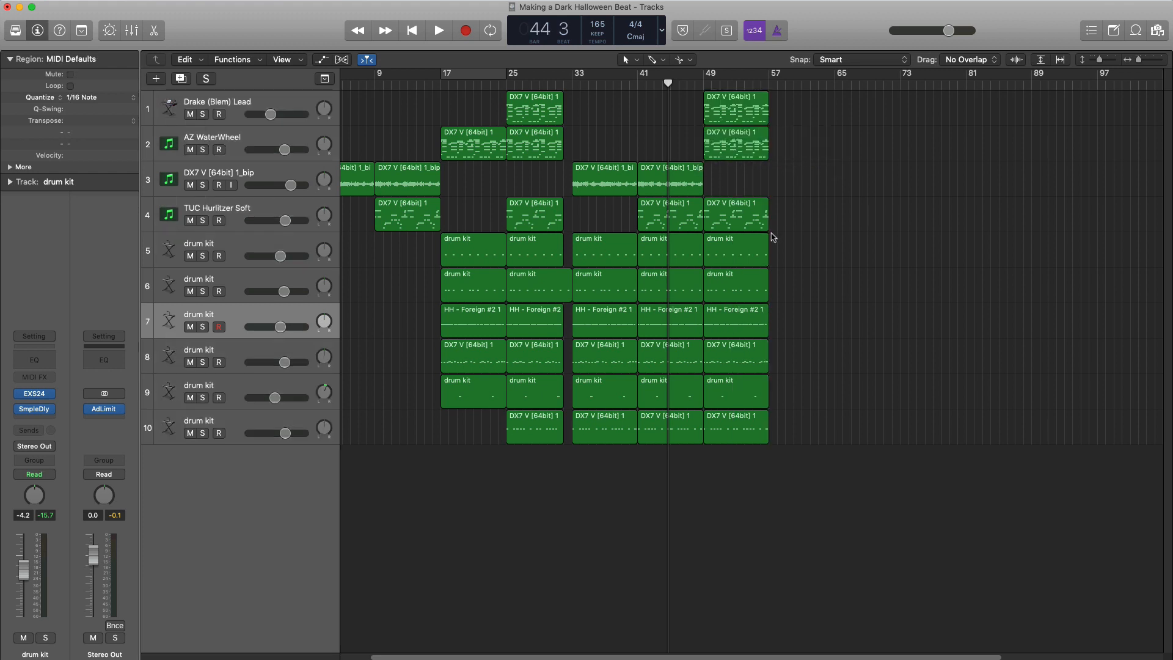
# Move the bar 49 regions of tracks 5 to 10 to bar 57 and repeat the regions of tracks 1, 2 and 4 there
pyautogui.moveTo(797, 238); pyautogui.dragTo(748, 365)
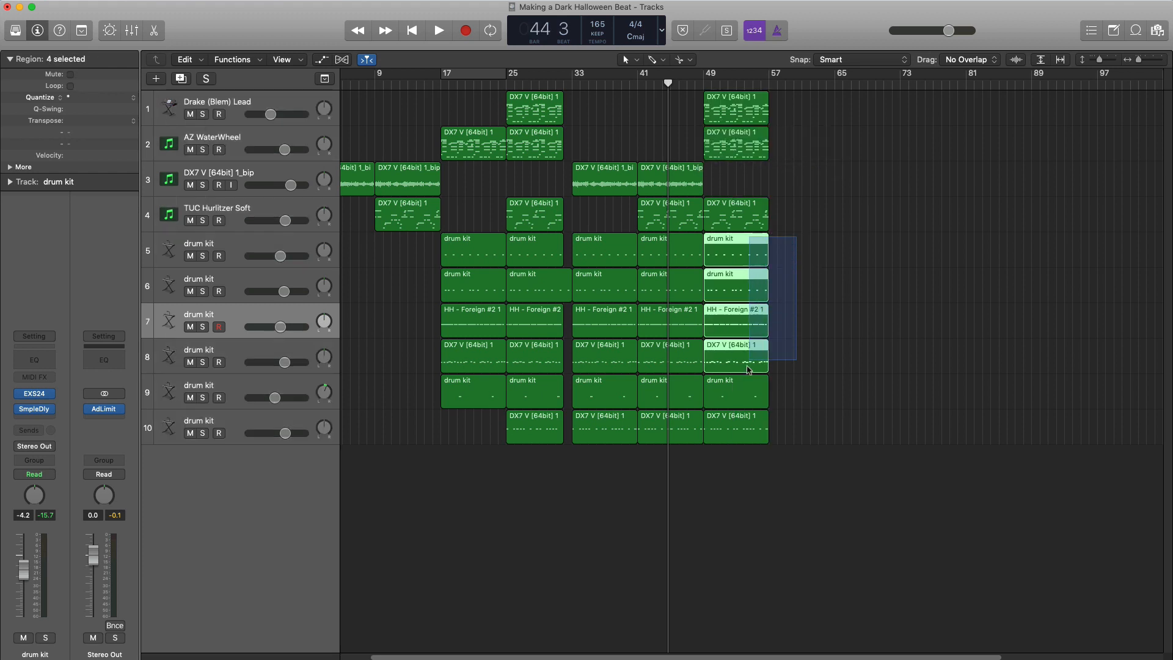
pyautogui.moveTo(747, 419); pyautogui.dragTo(746, 419)
pyautogui.moveTo(747, 418); pyautogui.dragTo(811, 423)
pyautogui.moveTo(825, 232); pyautogui.dragTo(719, 89)
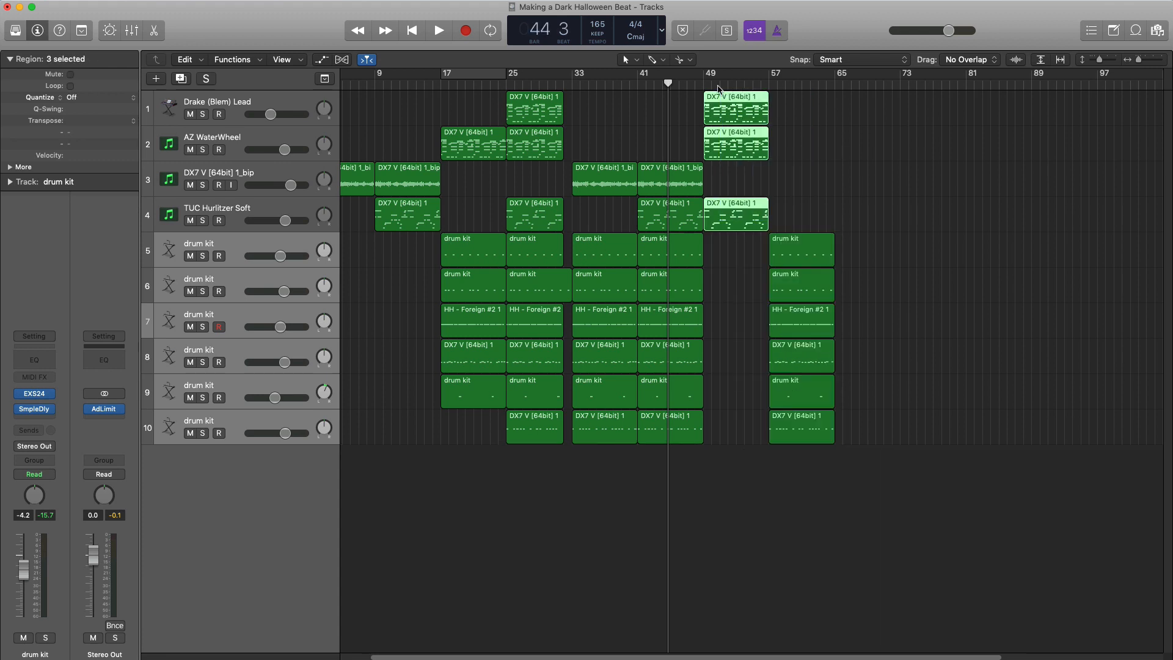
pyautogui.press('super+r')
pyautogui.press('Return')
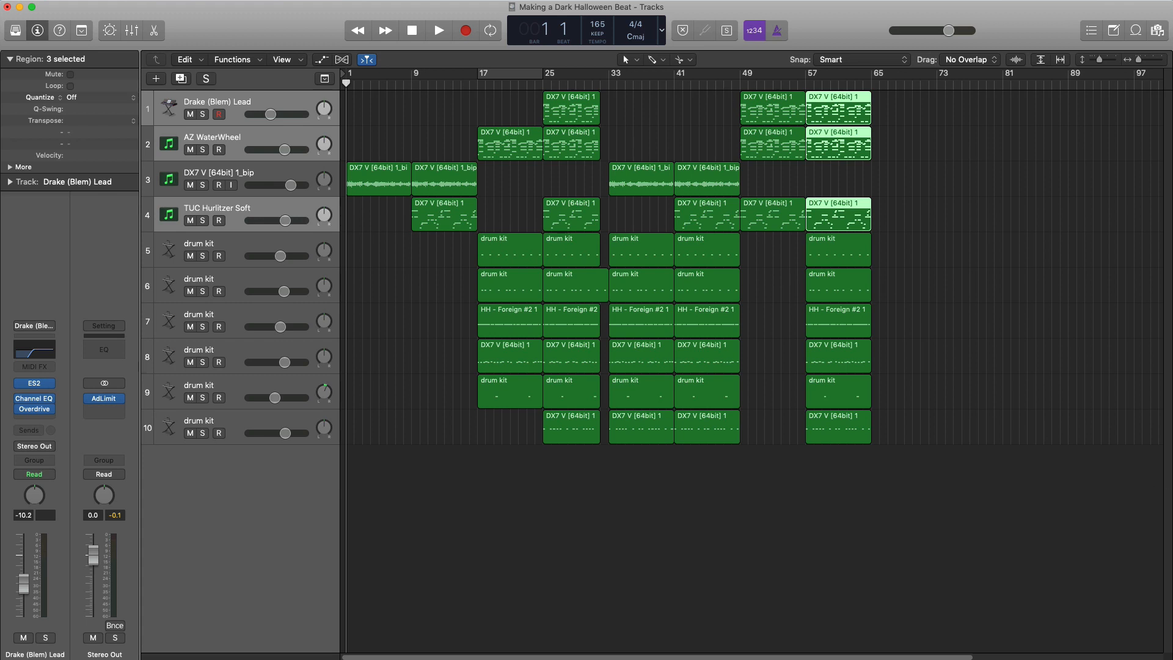
# Import the 02_-_SFX_Thunder audio on a new track at bar 1 and trim it to end just before bar 9
pyautogui.moveTo(1161, 636); pyautogui.dragTo(341, 542)
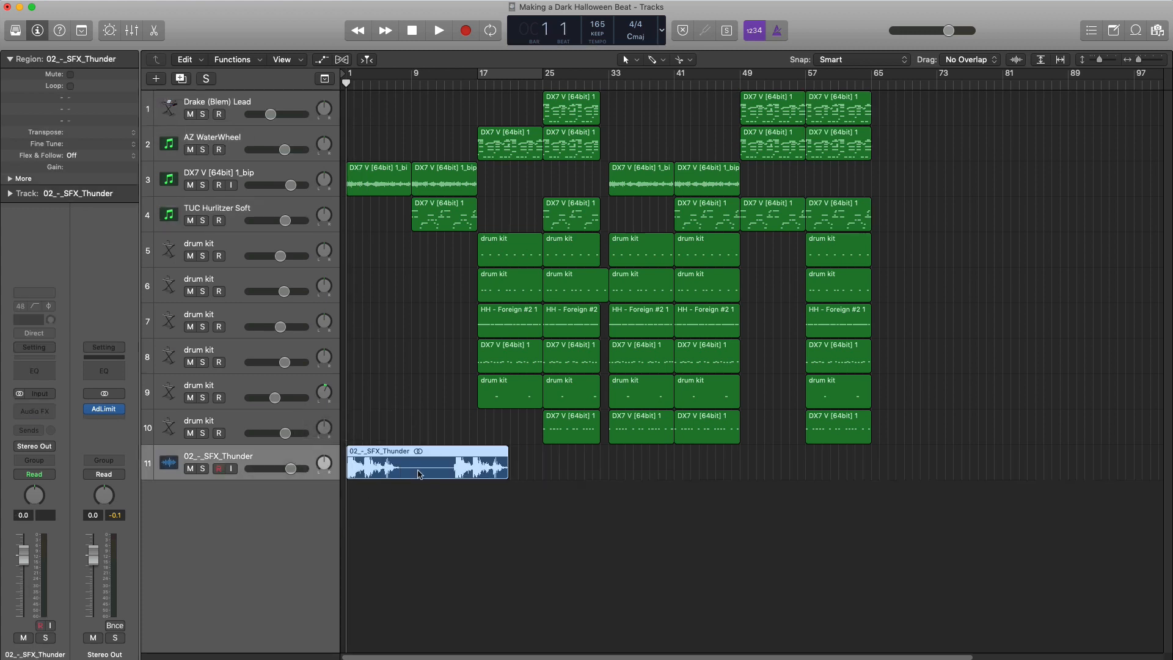
pyautogui.moveTo(505, 469); pyautogui.dragTo(410, 471)
pyautogui.keyDown('ctrl'); pyautogui.keyDown('alt'); pyautogui.click(436, 494); pyautogui.keyUp('alt'); pyautogui.keyUp('ctrl')
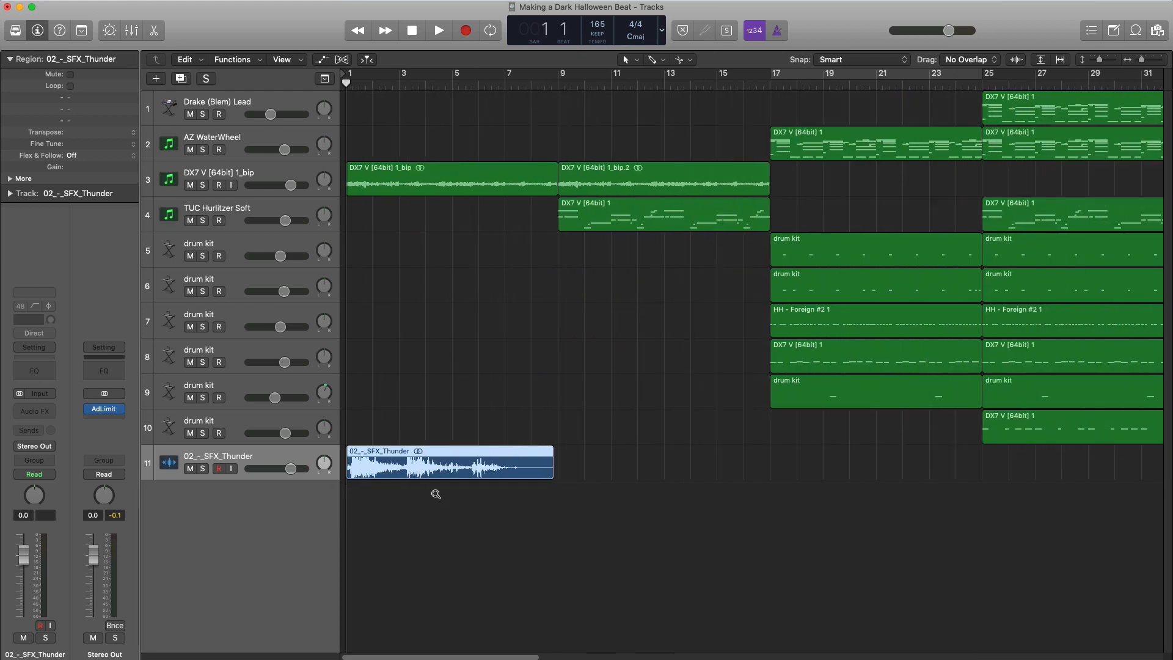
# Play the intro from bar 1 and lower the thunder track's volume to -16.6 dB
pyautogui.press('space')
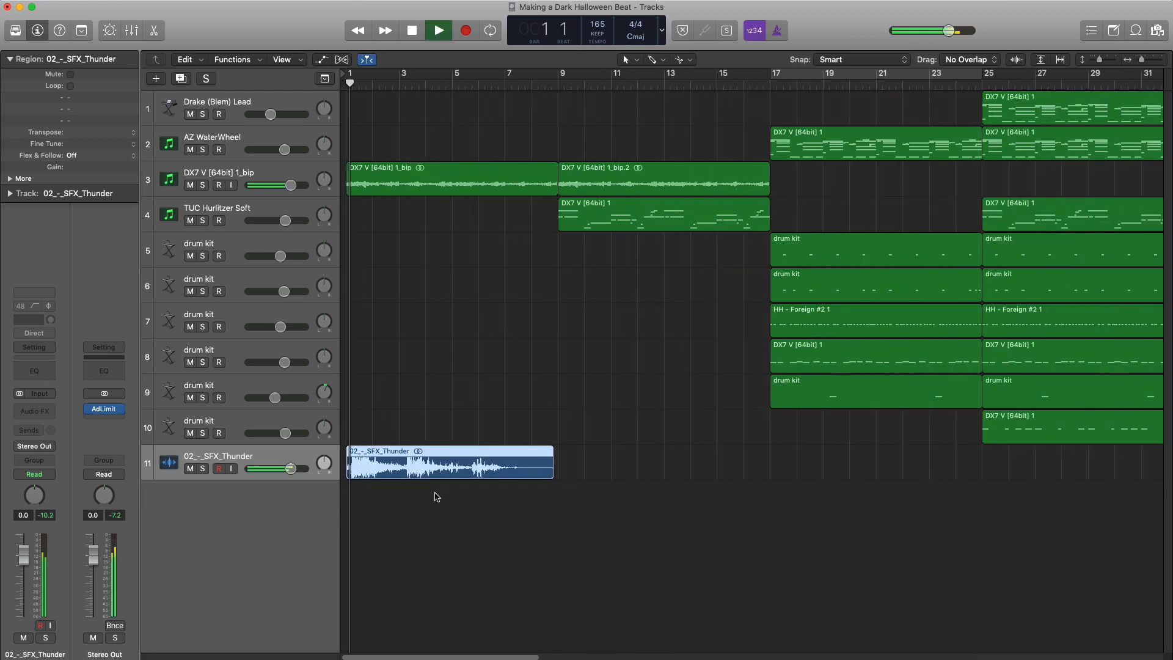
pyautogui.moveTo(290, 468); pyautogui.dragTo(263, 472)
pyautogui.press('space')
pyautogui.press('Return')
pyautogui.press('space')
pyautogui.press('x')
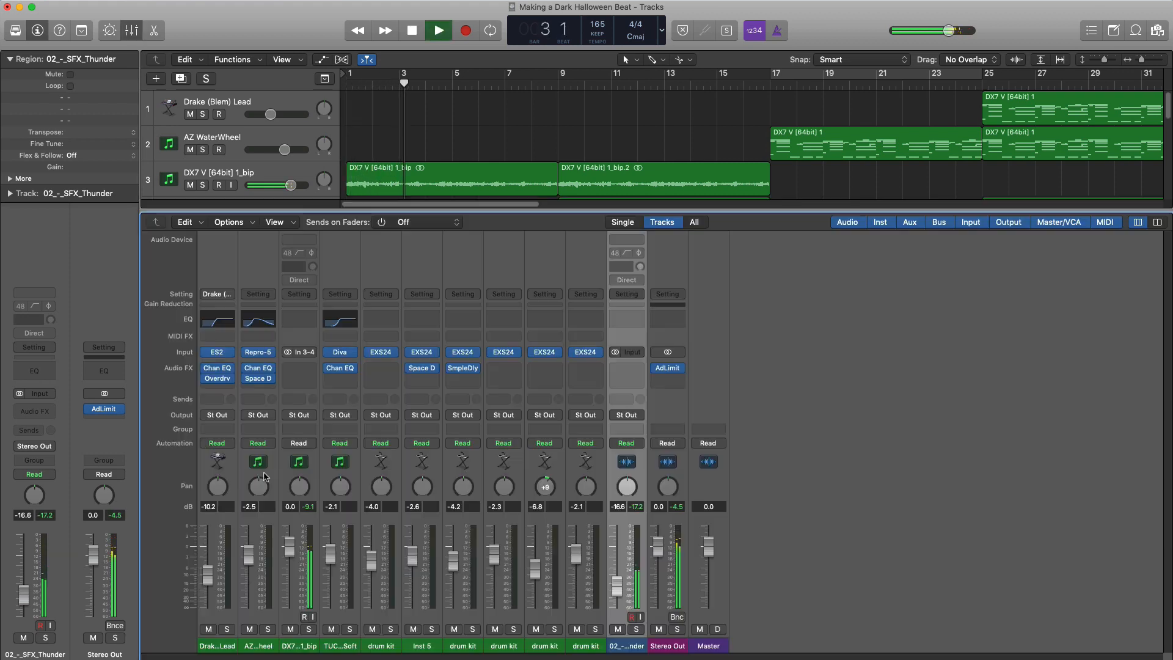
pyautogui.press('x')
# Copy the thunder region to bars 33 and 49, and delete the regions of tracks 5 to 10 in bars 33 to 41
pyautogui.scroll(-5, 366, 500)
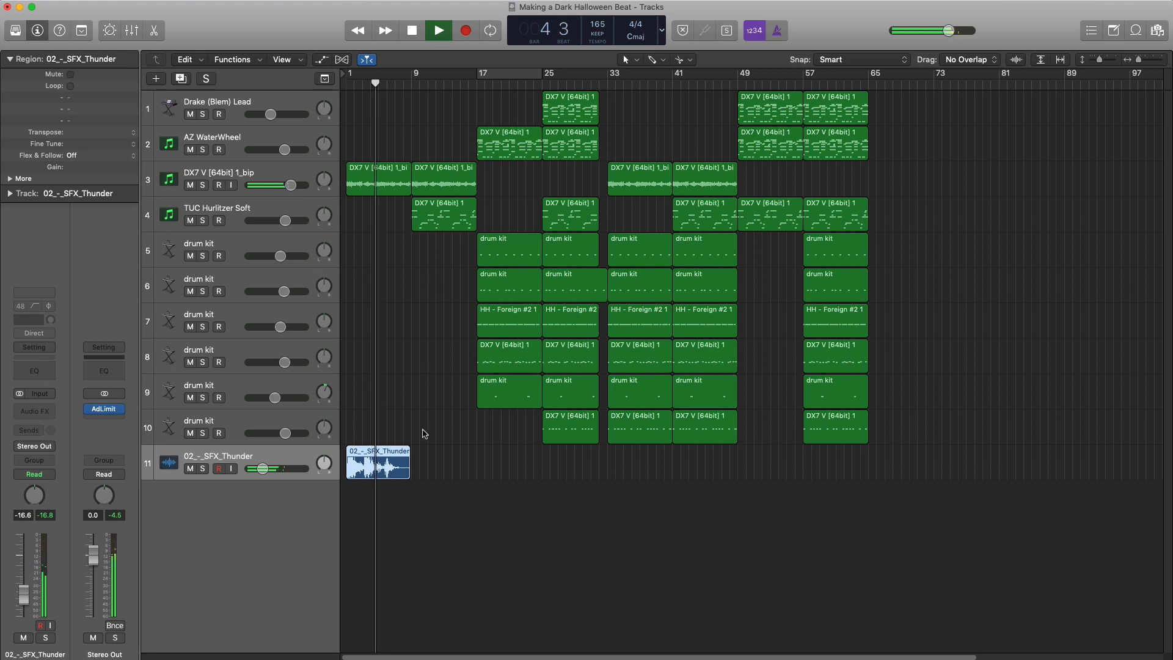
pyautogui.moveTo(377, 464); pyautogui.dragTo(635, 476)
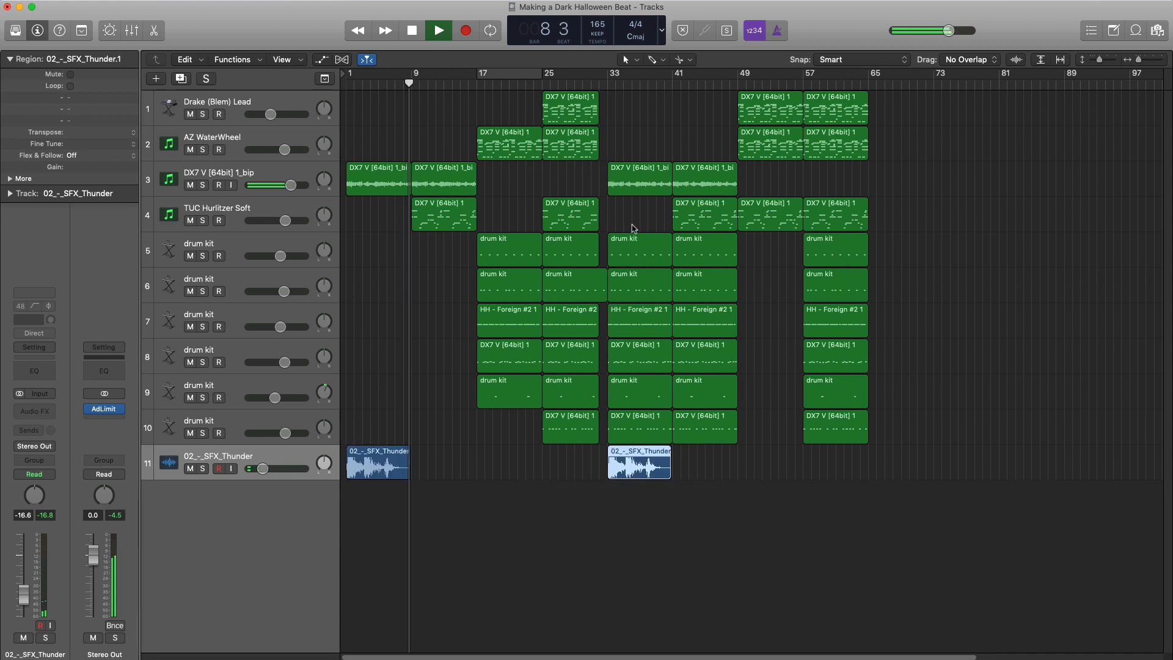
pyautogui.moveTo(636, 231); pyautogui.dragTo(636, 428)
pyautogui.press('Delete')
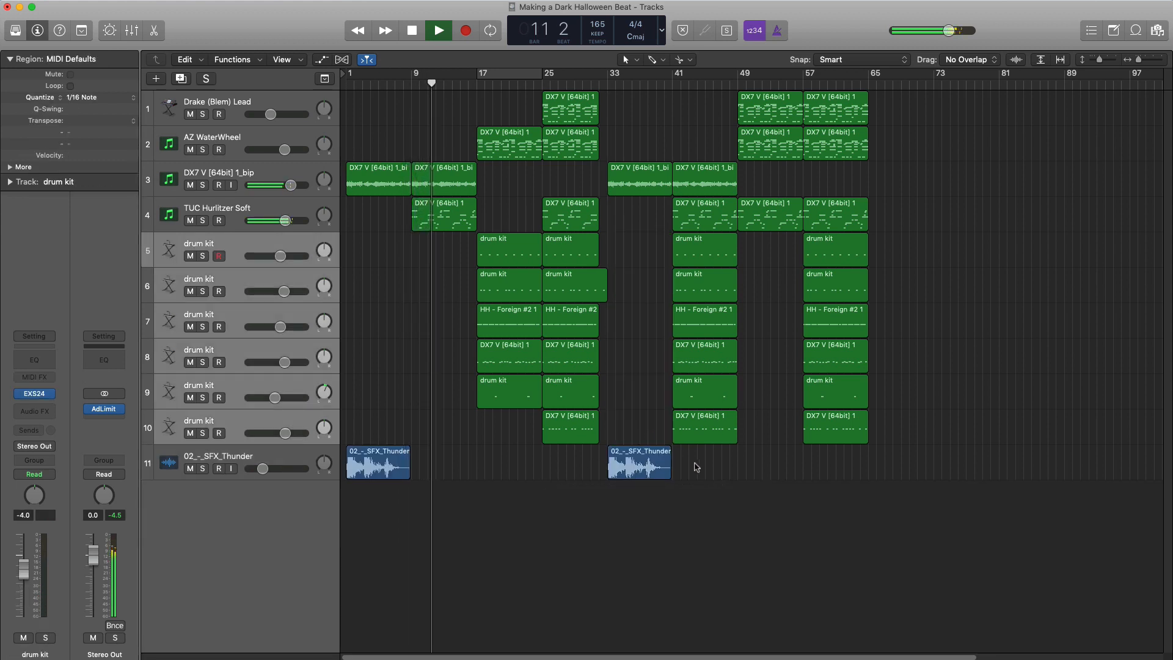
pyautogui.moveTo(656, 470); pyautogui.dragTo(779, 466)
# Play from about bar 45 and lower TUC Hurlitzer Soft to -3.1 dB and the thunder track to -17.6 dB
pyautogui.click(704, 89)
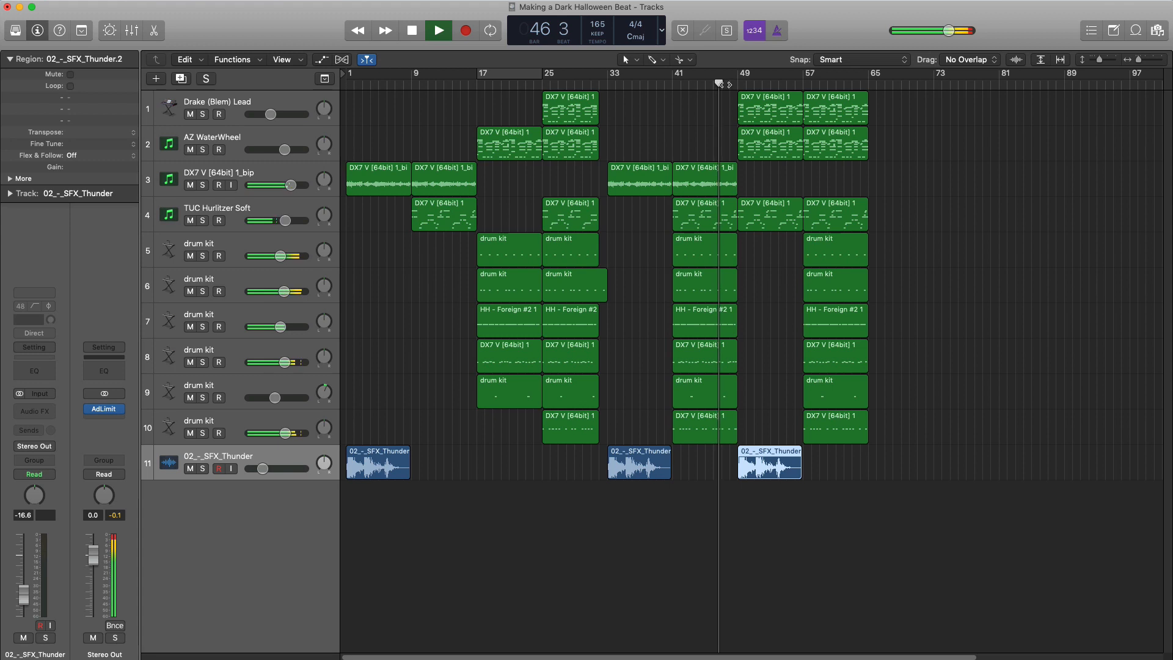
pyautogui.moveTo(296, 226); pyautogui.dragTo(294, 226)
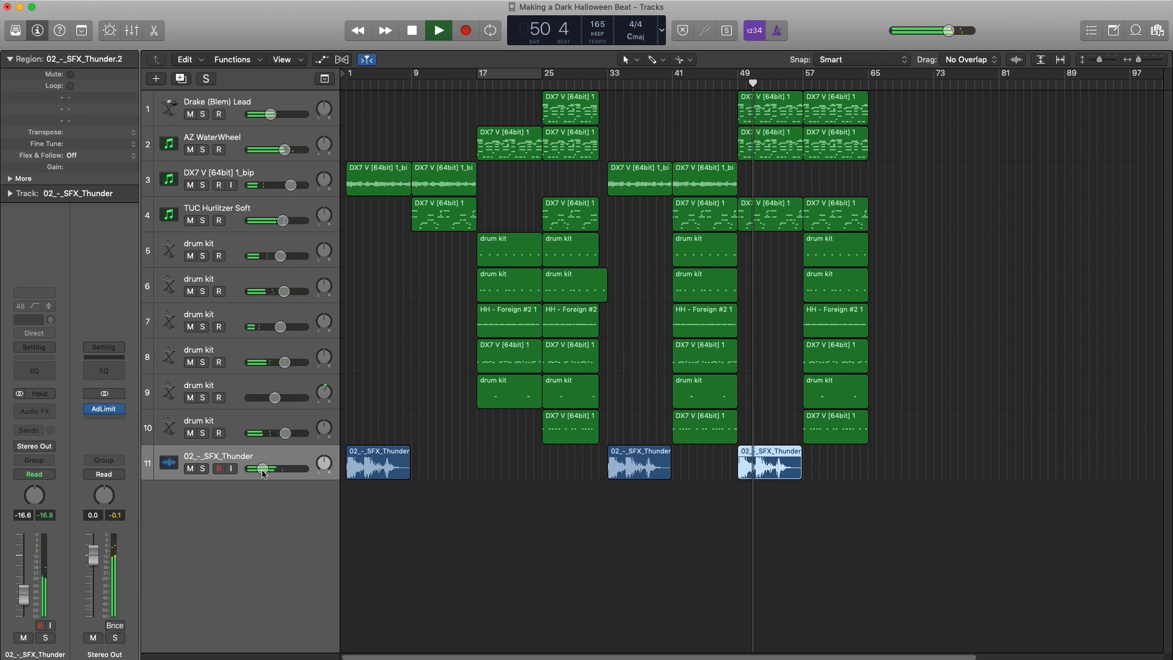
pyautogui.moveTo(263, 469); pyautogui.dragTo(261, 468)
pyautogui.press('space')
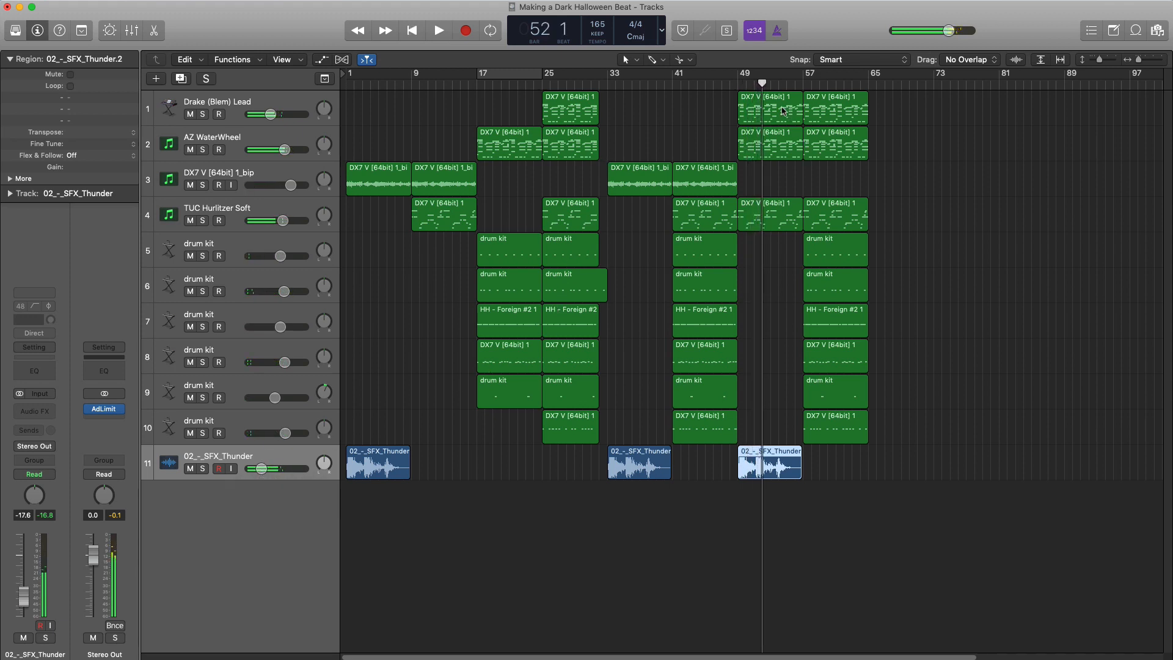
# Set the playhead at bar 49 and insert the HalfTime plug-in after the Adaptive Limiter on the Stereo Out
pyautogui.moveTo(762, 86); pyautogui.dragTo(738, 89)
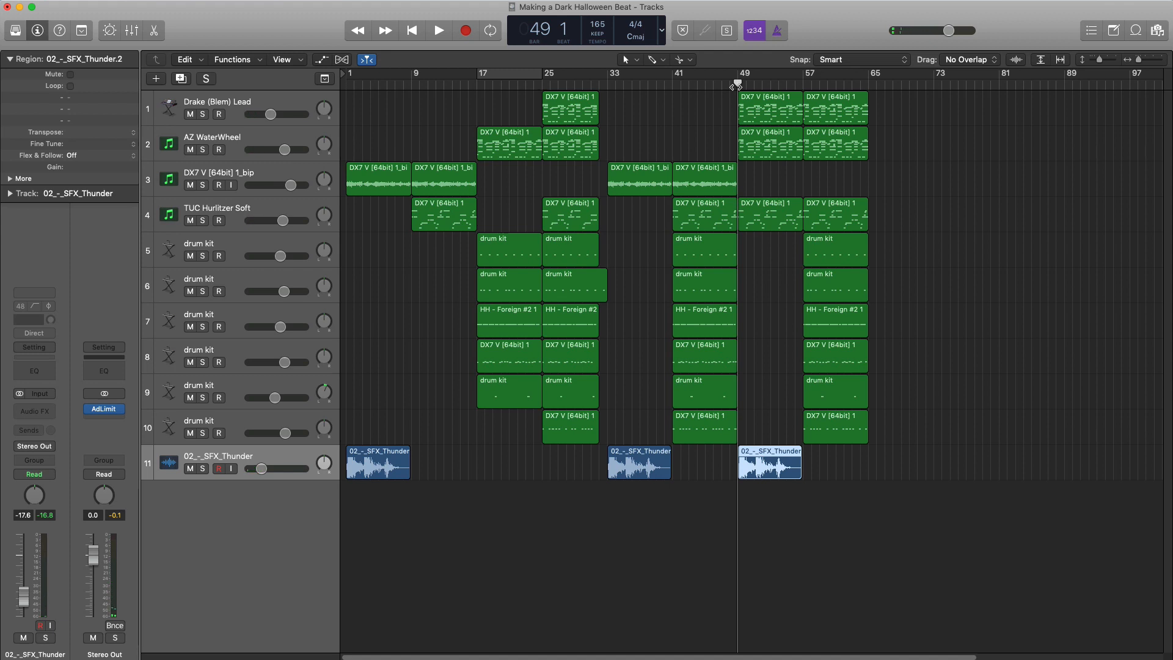
pyautogui.click(104, 412)
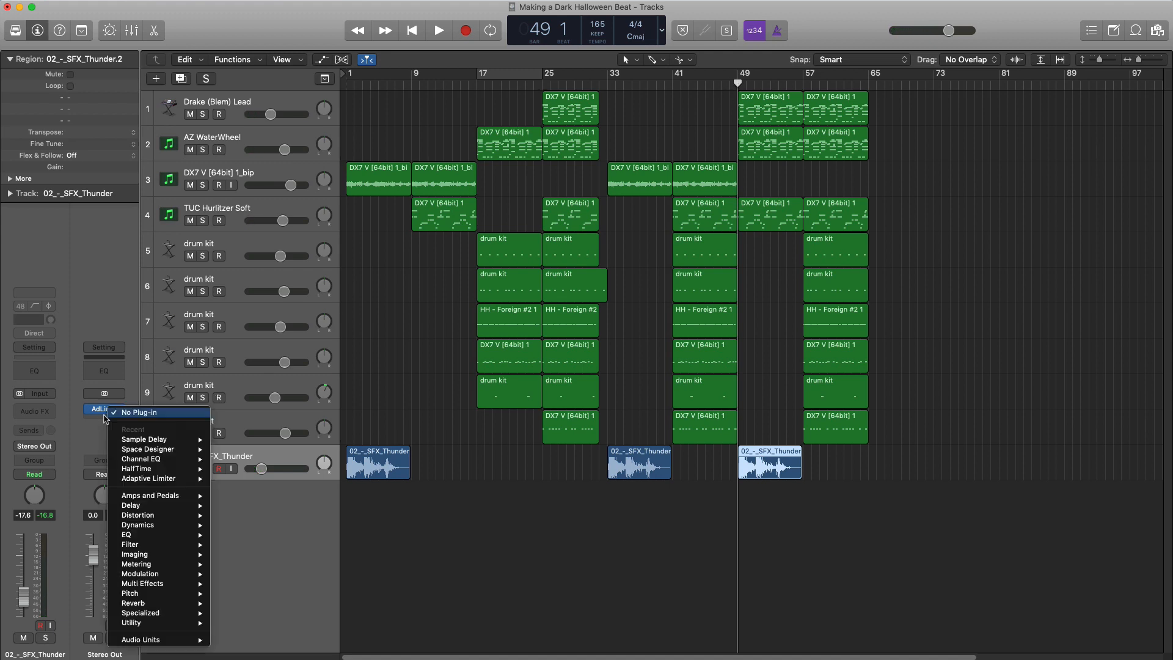
pyautogui.click(99, 419)
pyautogui.click(101, 420)
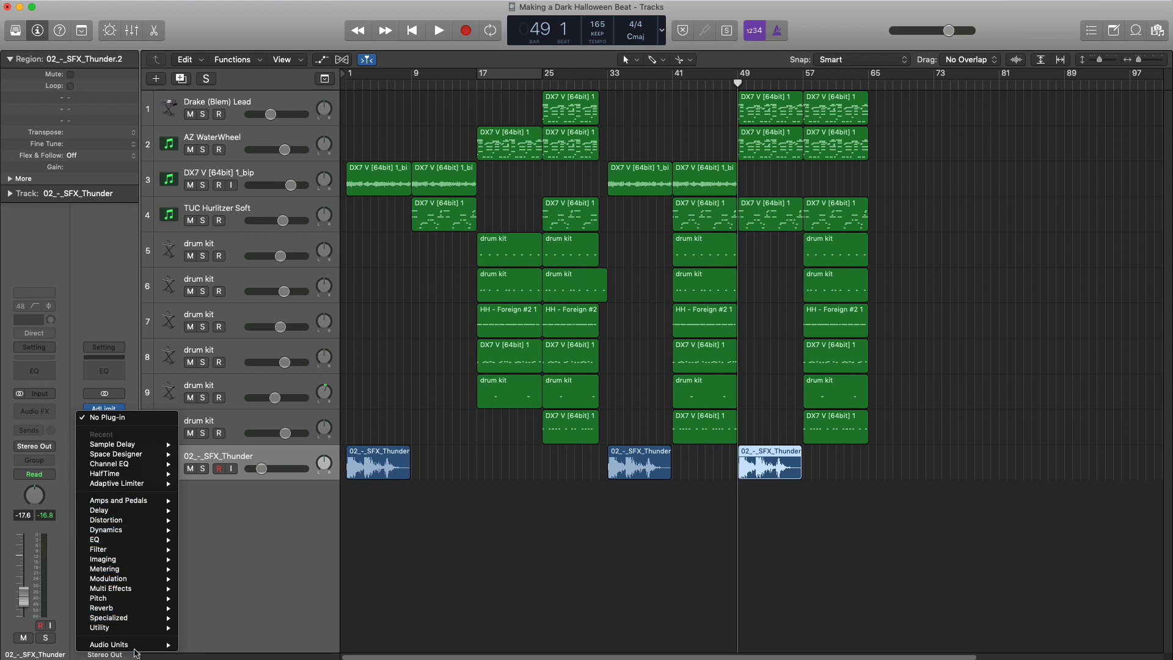
pyautogui.moveTo(134, 647)
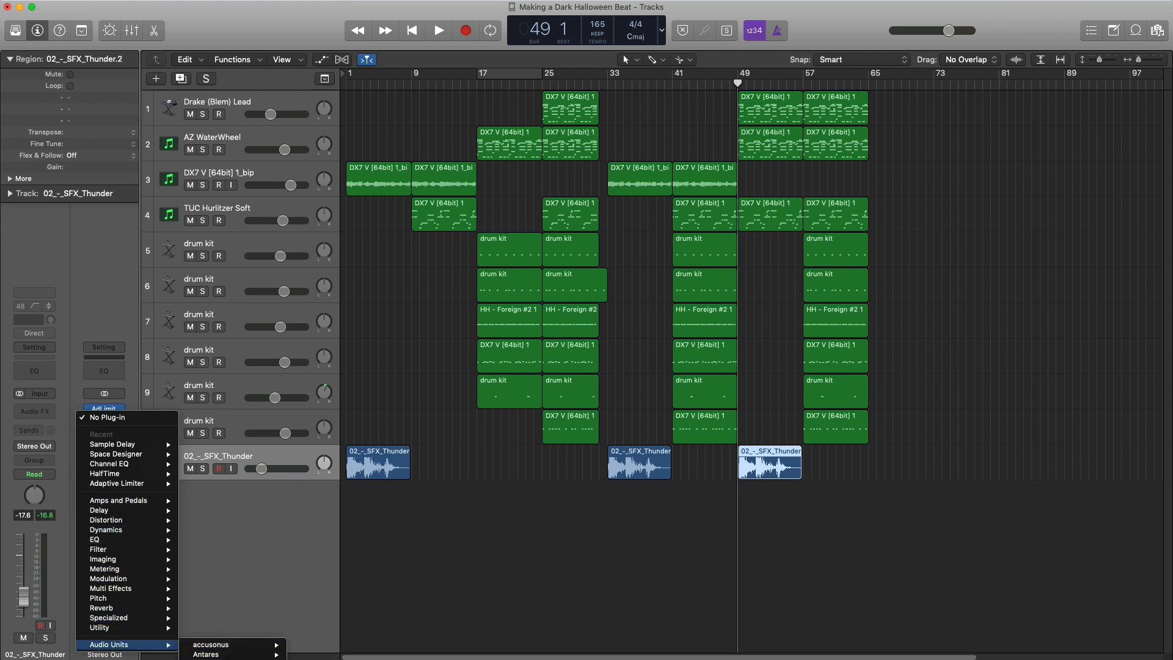
pyautogui.click(400, 659)
pyautogui.moveTo(229, 37); pyautogui.dragTo(238, 59)
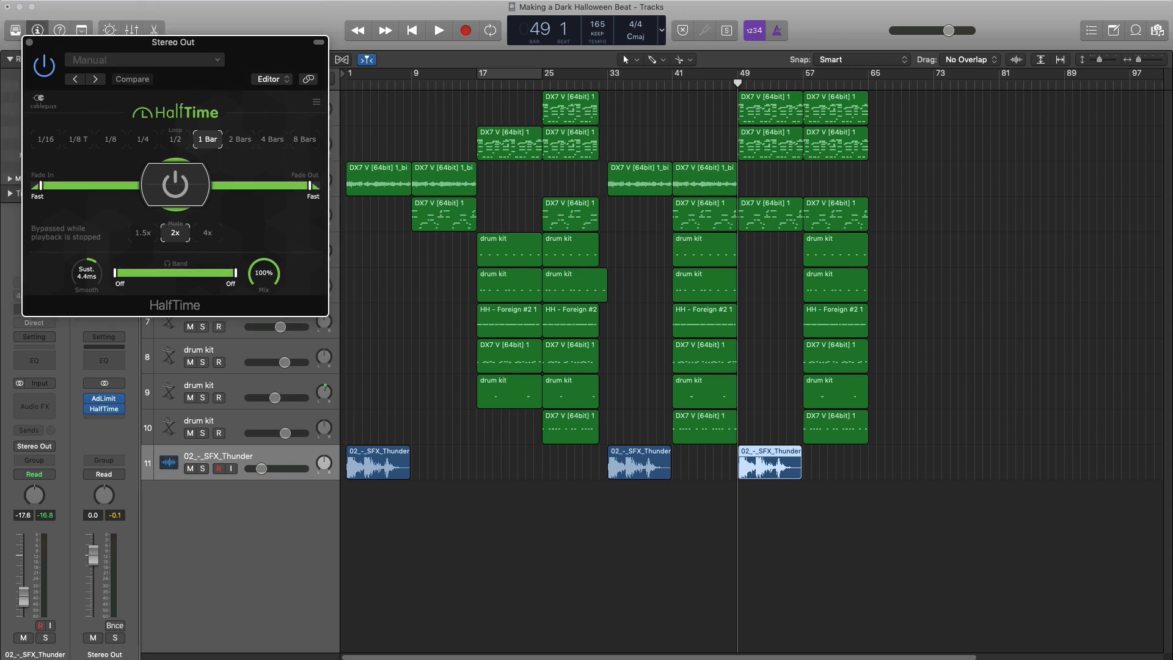
# Play bars 49 to 65 with HalfTime on the Stereo Out and close the plug-in window
pyautogui.press('space')
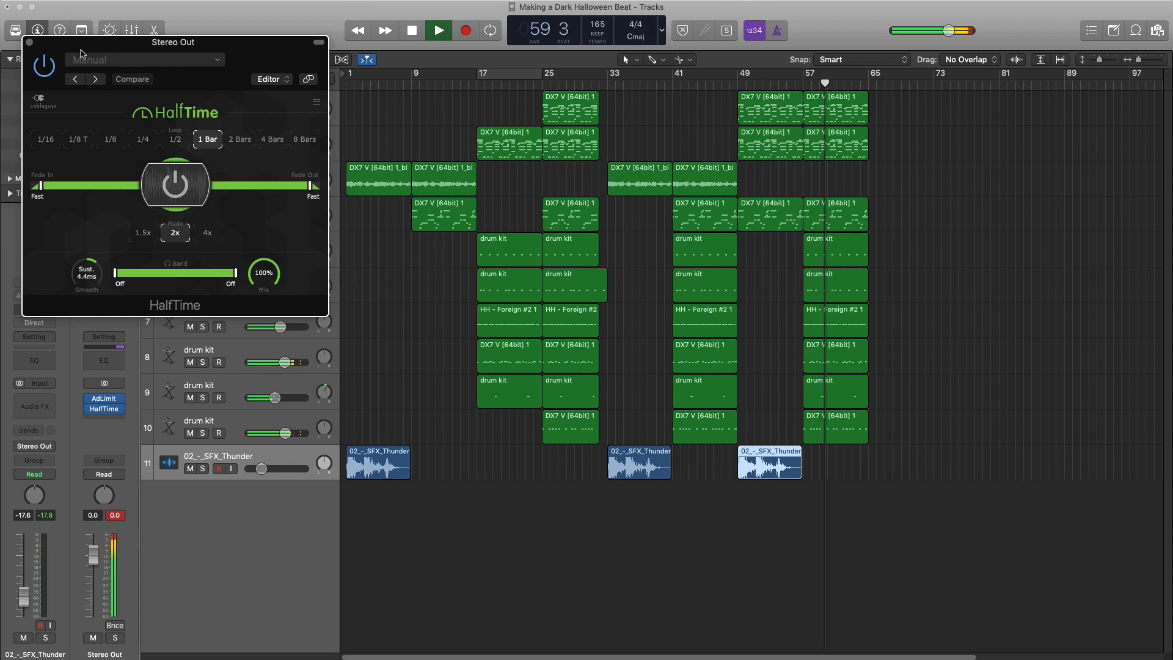
pyautogui.click(29, 42)
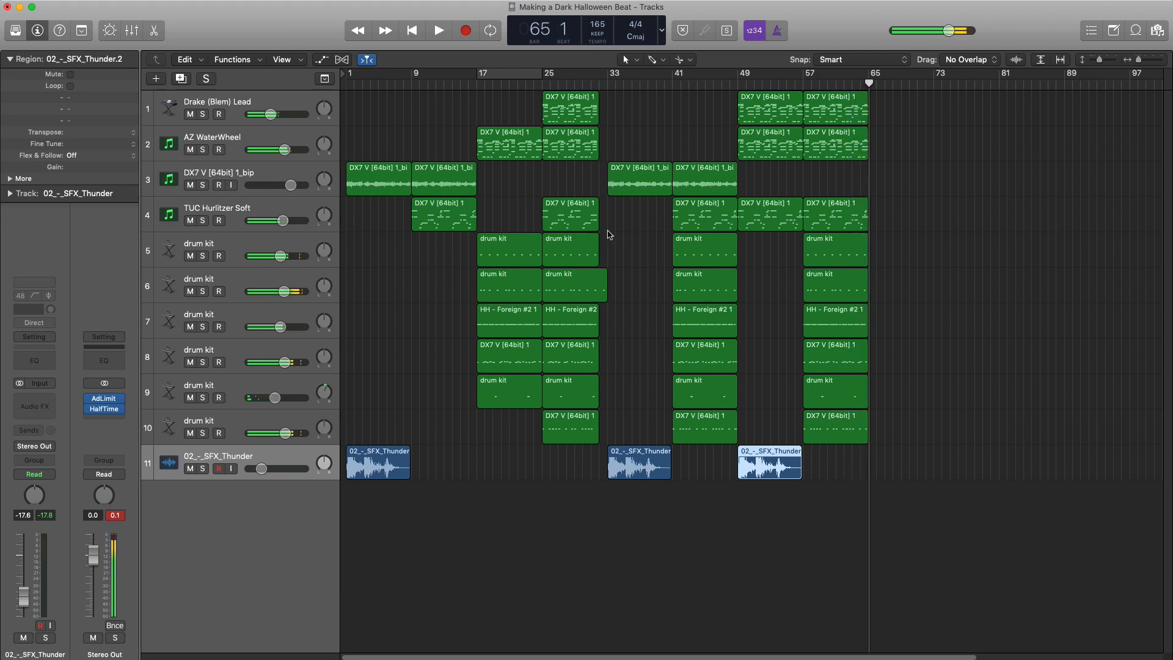
pyautogui.scroll(5, 675, 224)
pyautogui.scroll(-6, 675, 224)
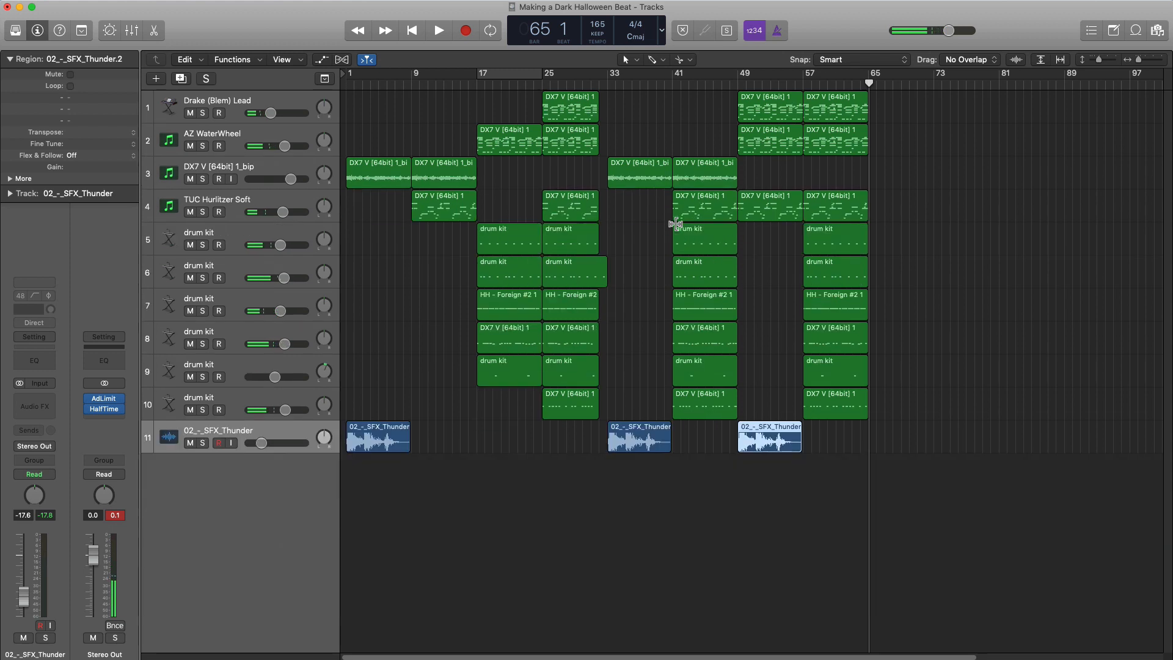
# Set Stereo Out automation to Touch and record HalfTime bypass changes while playing from bar 48 to about bar 51
pyautogui.click(221, 170)
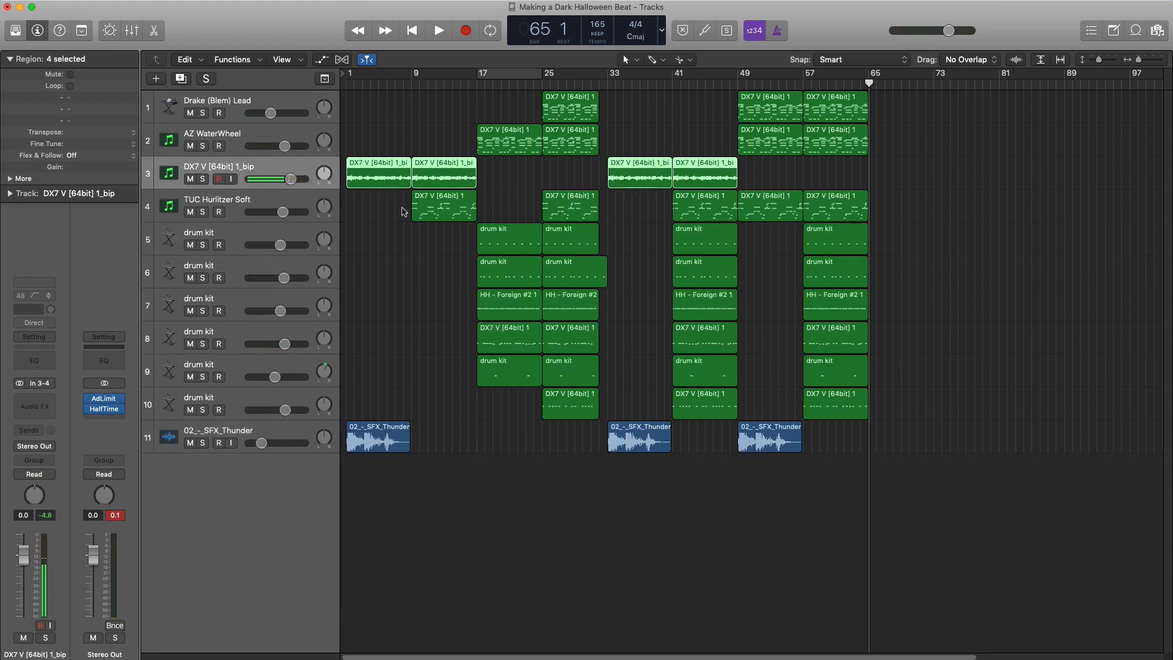
pyautogui.moveTo(733, 89); pyautogui.dragTo(739, 85)
pyautogui.scroll(6, 730, 165)
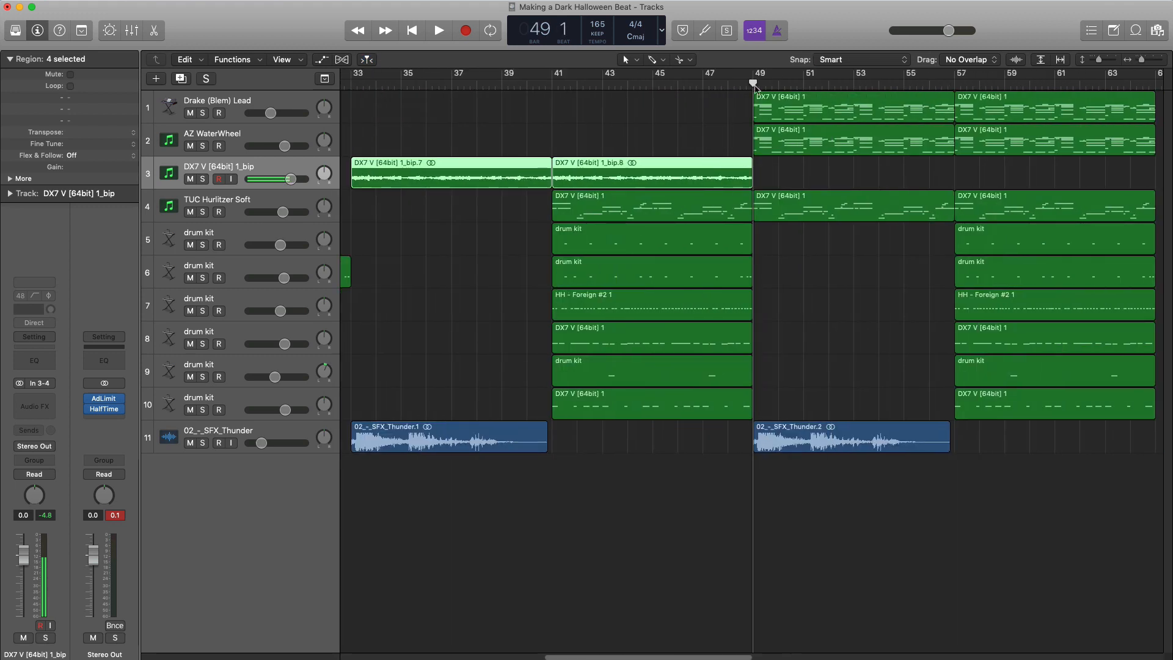
pyautogui.press(',')
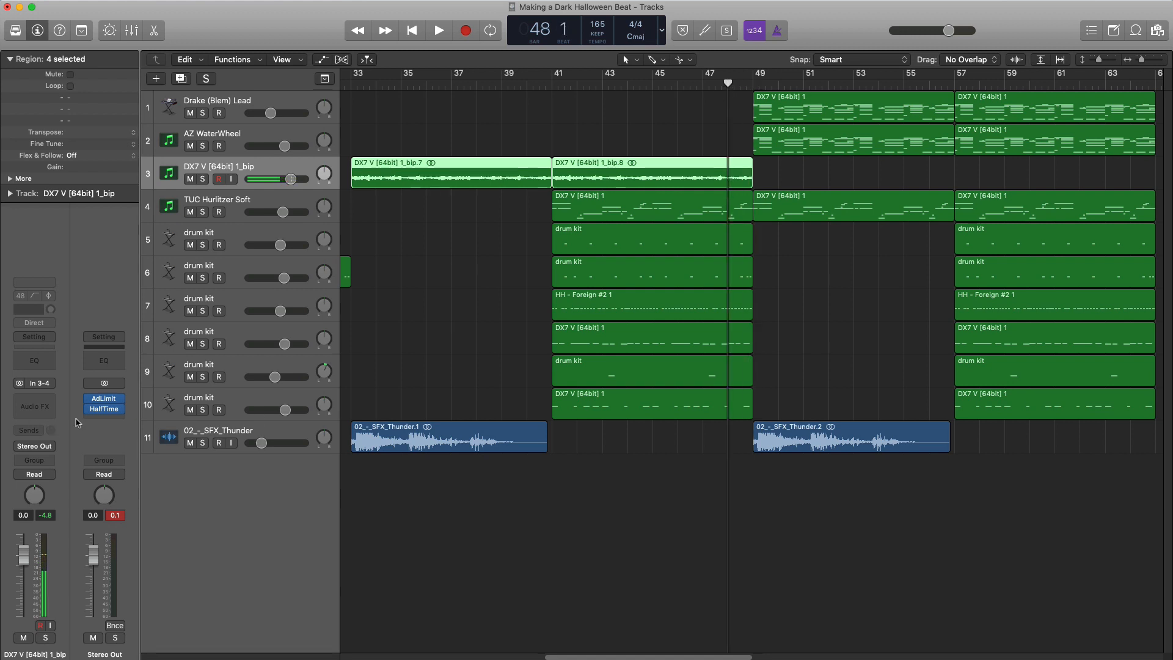
pyautogui.click(103, 476)
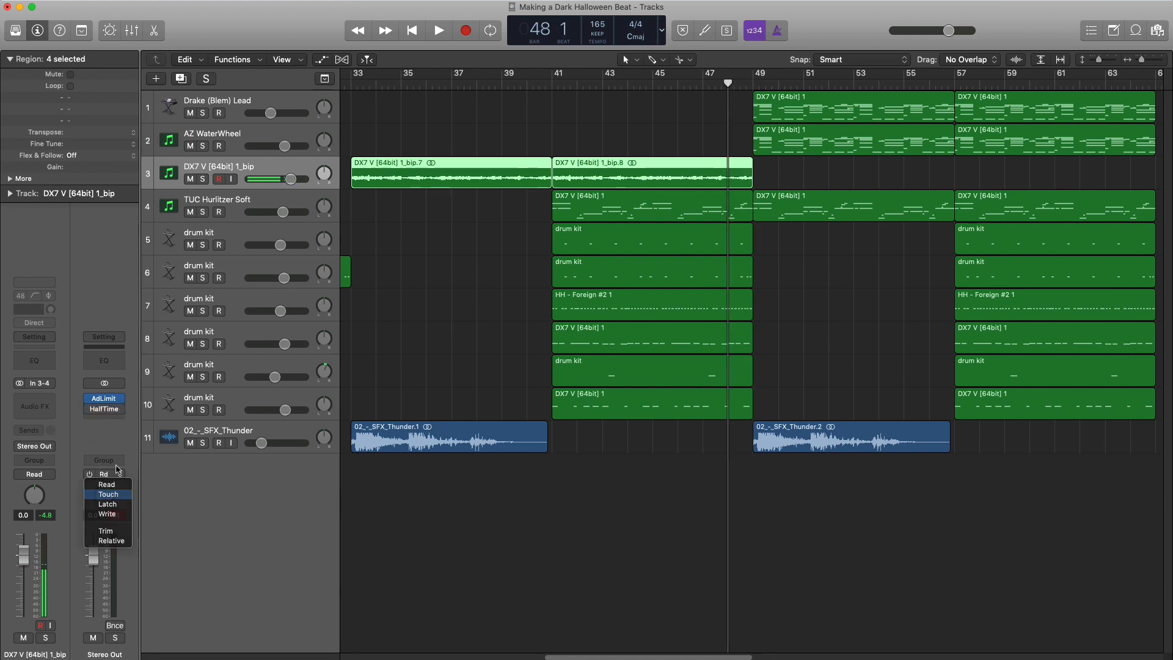
pyautogui.click(99, 504)
pyautogui.press('space')
pyautogui.moveTo(90, 413)
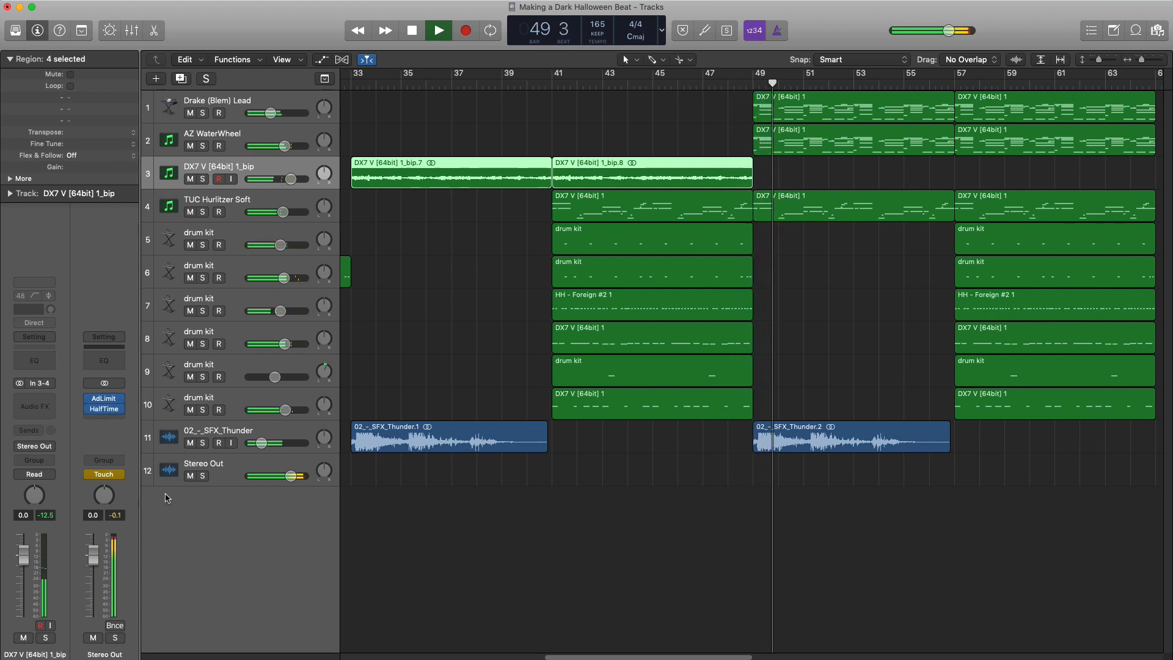
pyautogui.press('space')
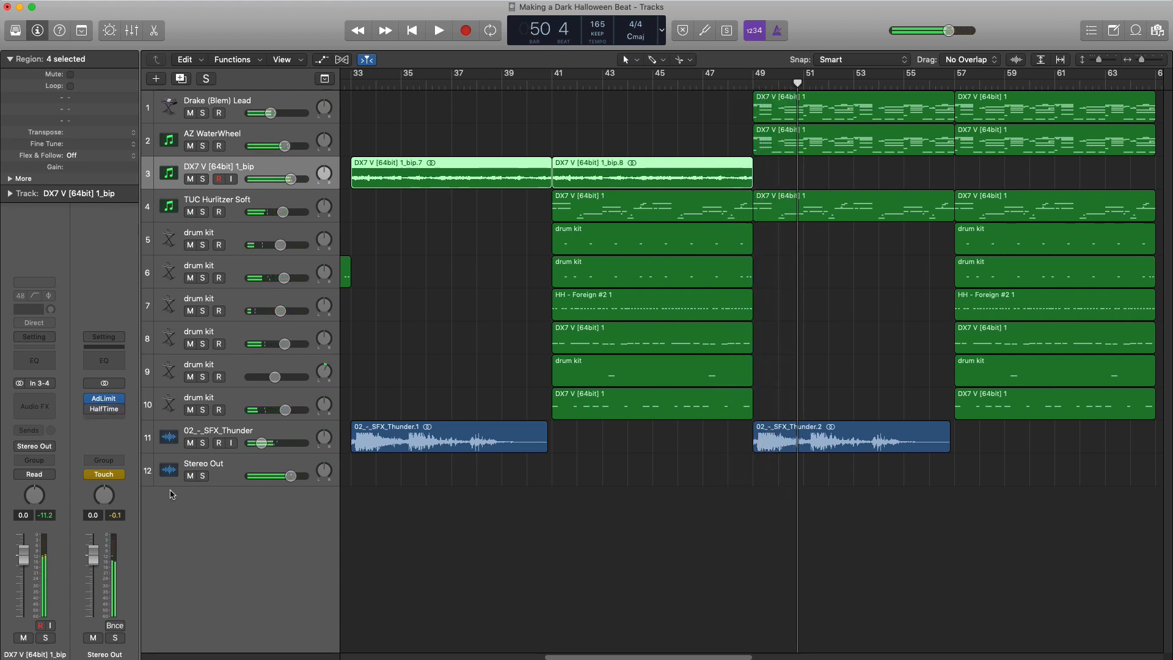
# Show the track automation and add HalfTime Power On automation at value 1 on the Stereo Out track
pyautogui.press('a')
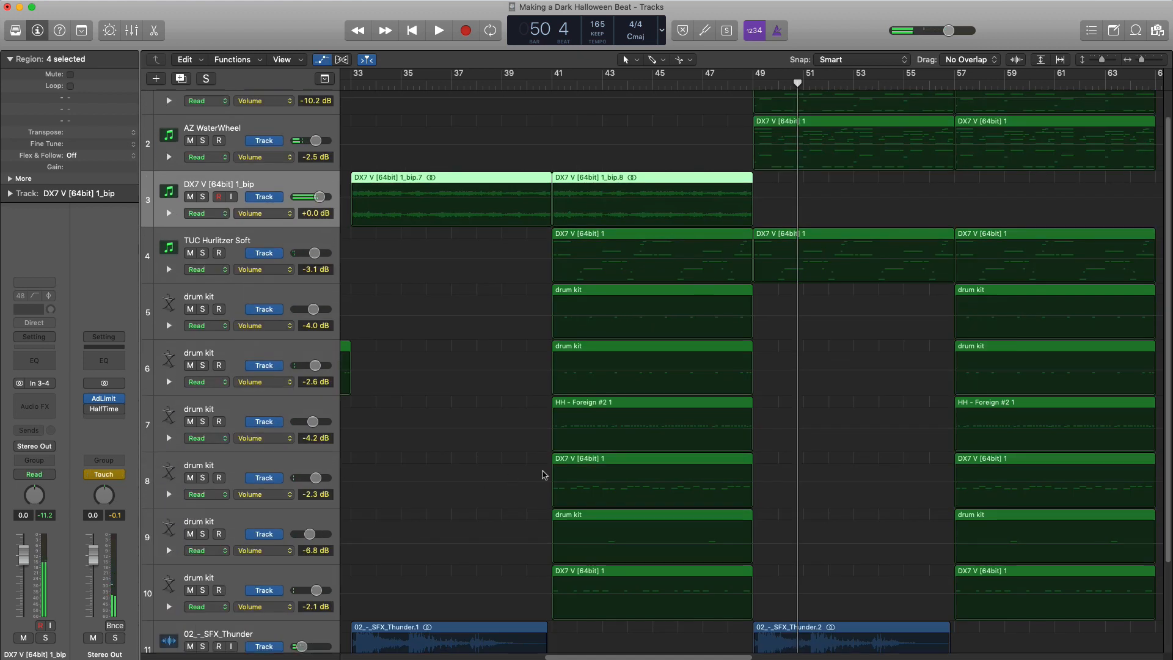
pyautogui.scroll(-3, 550, 462)
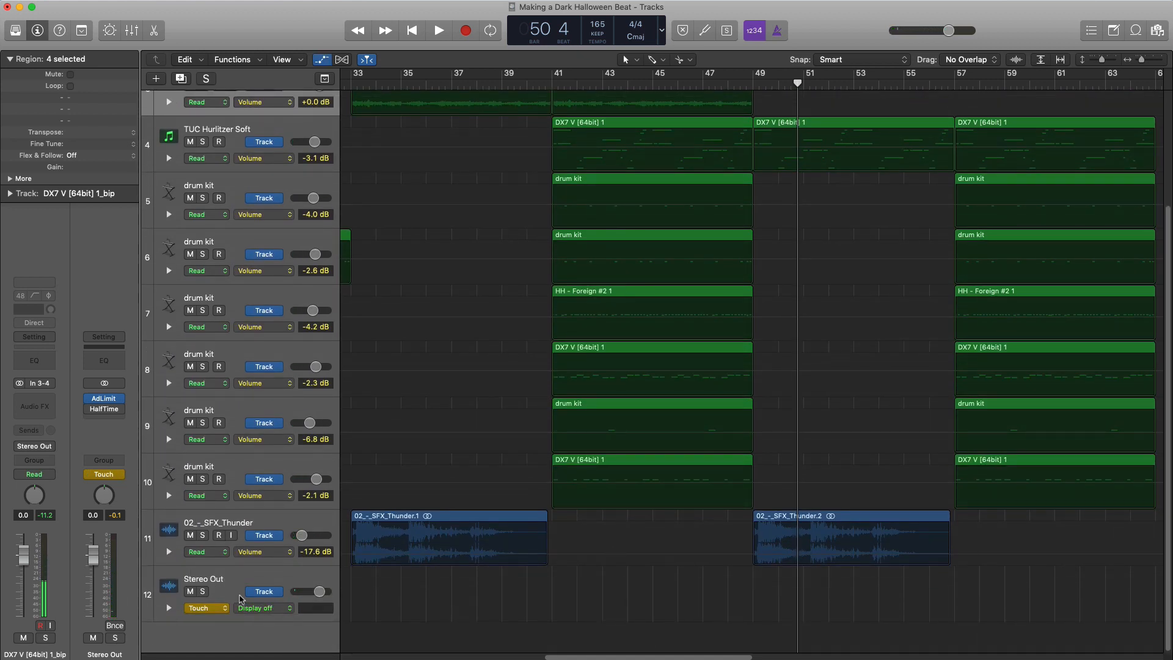
pyautogui.click(252, 611)
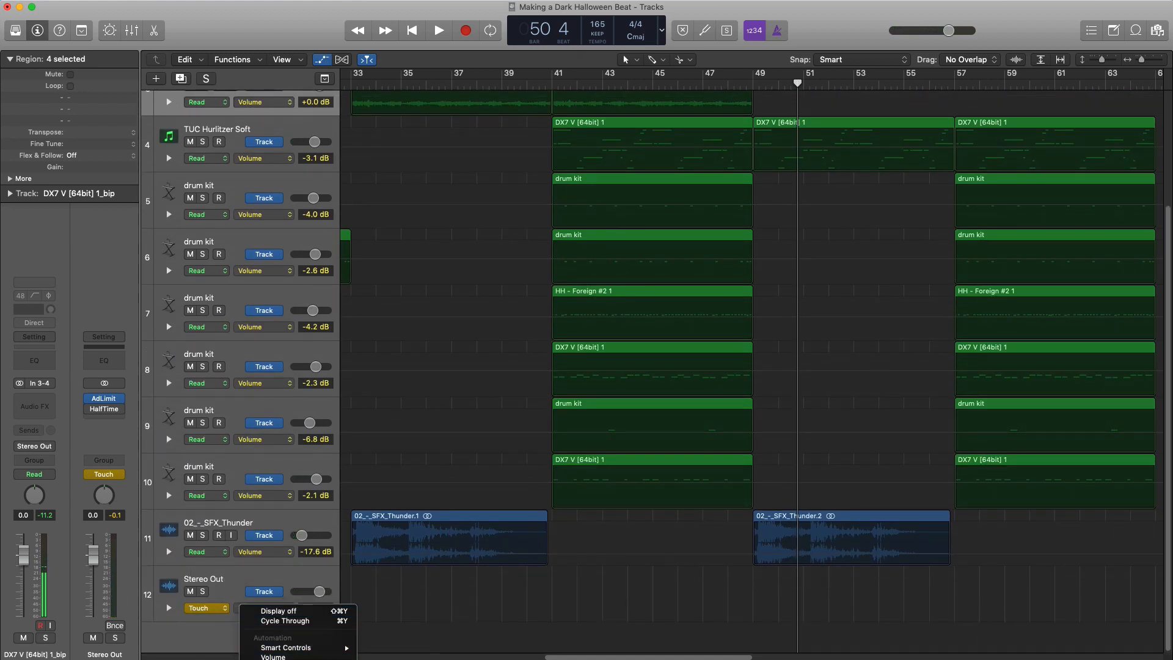
pyautogui.moveTo(294, 657)
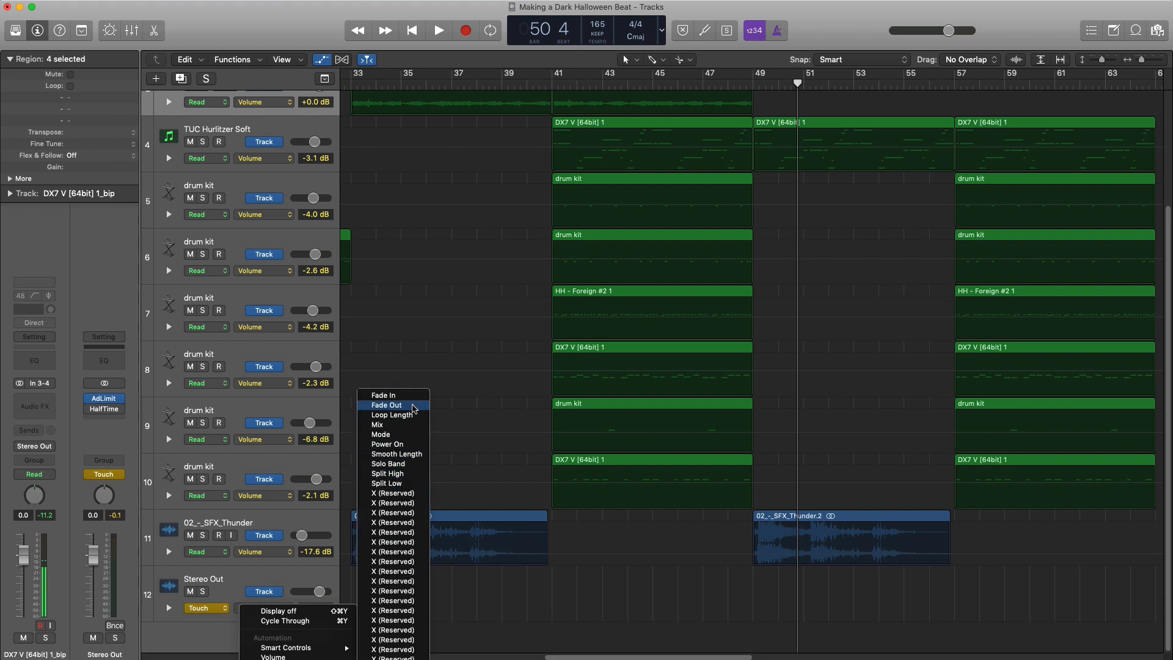
pyautogui.click(398, 447)
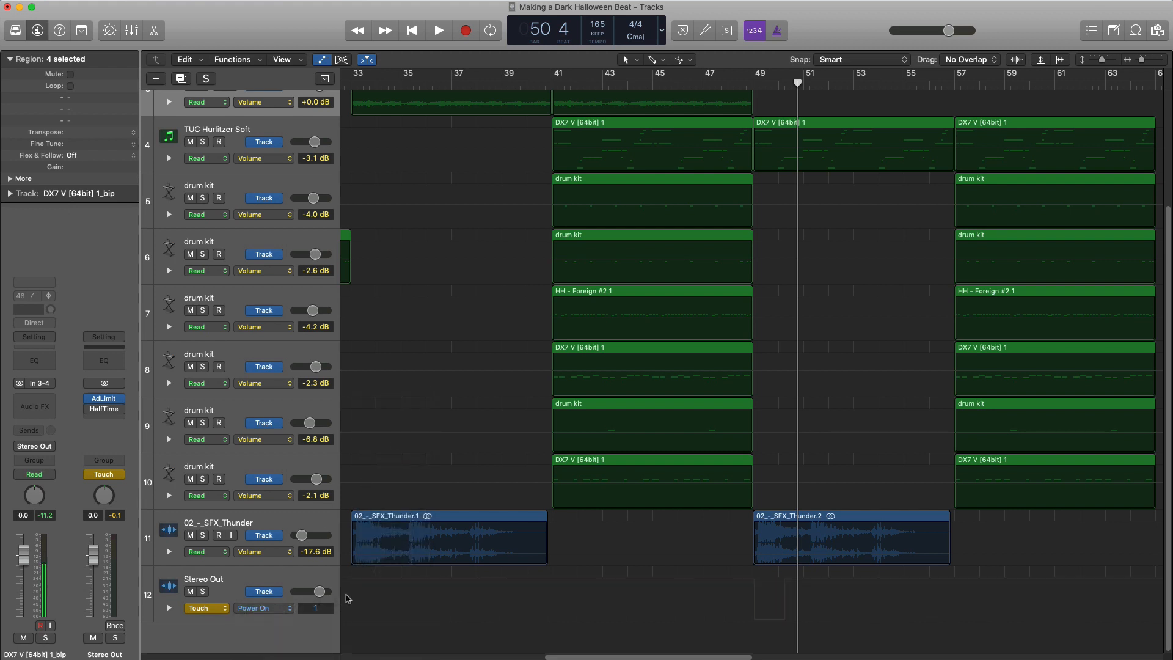
pyautogui.click(771, 607)
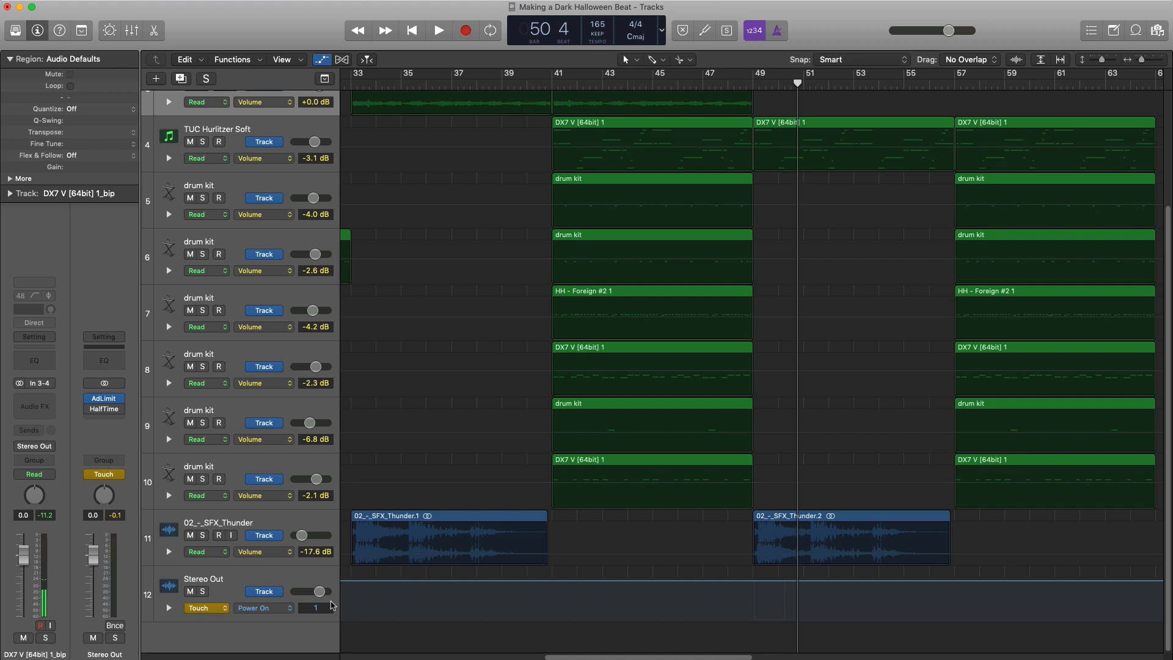
# Show the HalfTime bypass automation on the Stereo Out and edit its points so HalfTime activates exactly at bar 49 and stays on past bar 50
pyautogui.click(272, 612)
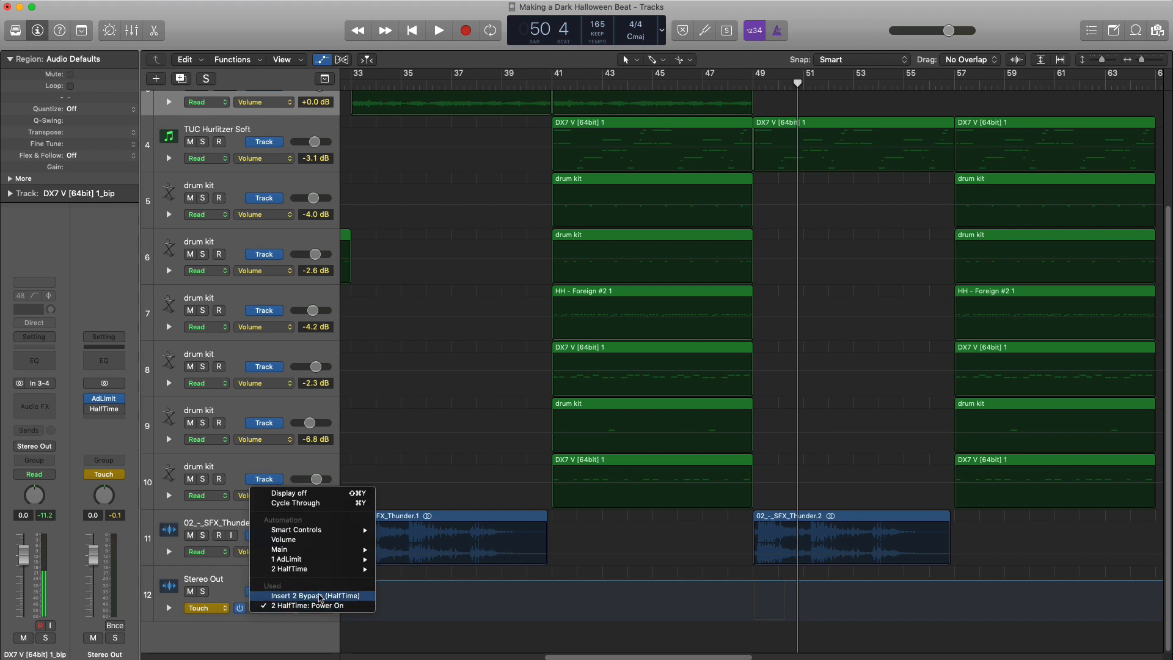
pyautogui.click(318, 596)
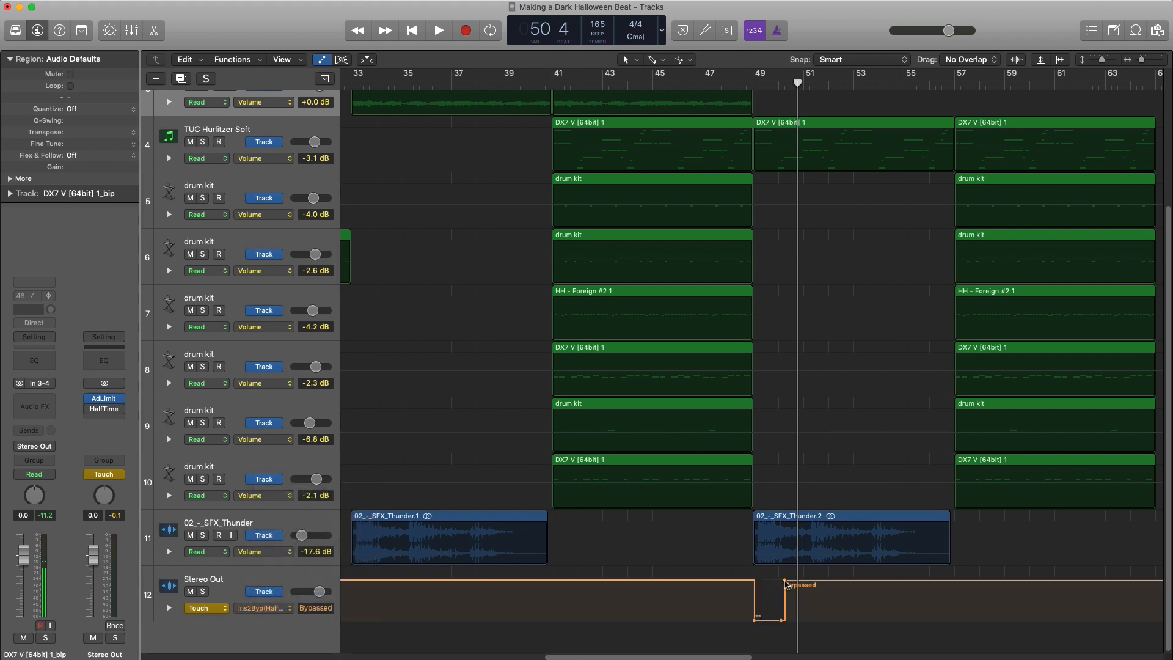
pyautogui.moveTo(785, 581); pyautogui.dragTo(785, 620)
pyautogui.press('super+Right')
pyautogui.press('super+Right')
pyautogui.press('super+Right')
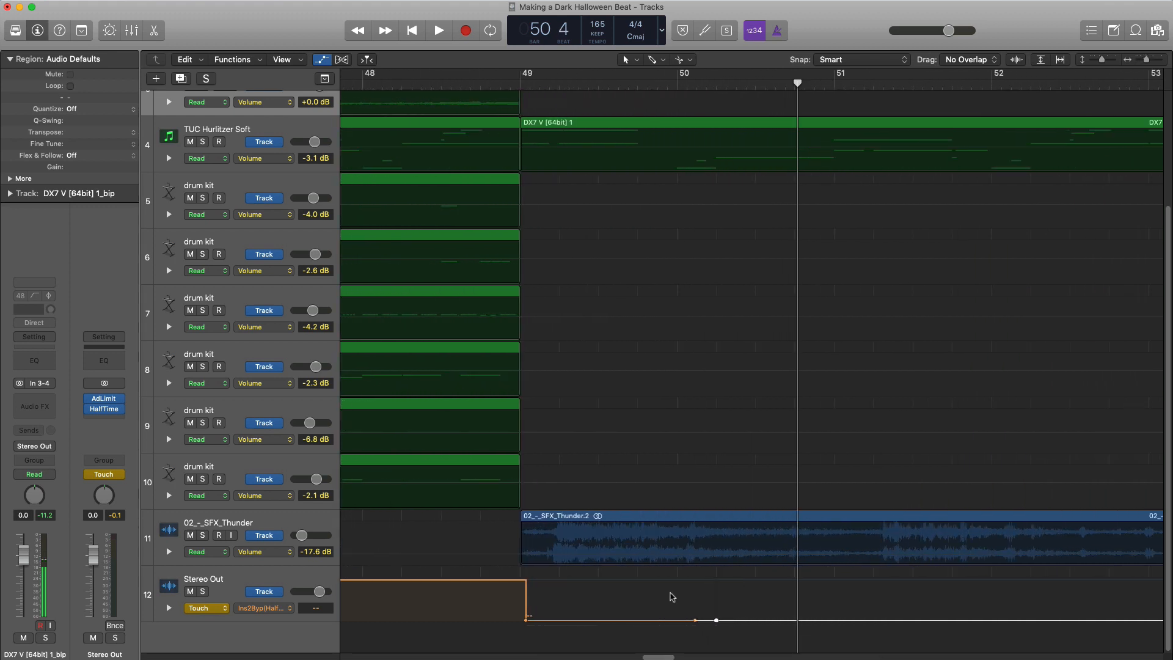
pyautogui.moveTo(525, 623); pyautogui.dragTo(519, 620)
# Hide the track automation, fit the whole arrangement in view and play the HalfTime section up to bar 56
pyautogui.press('super+Up')
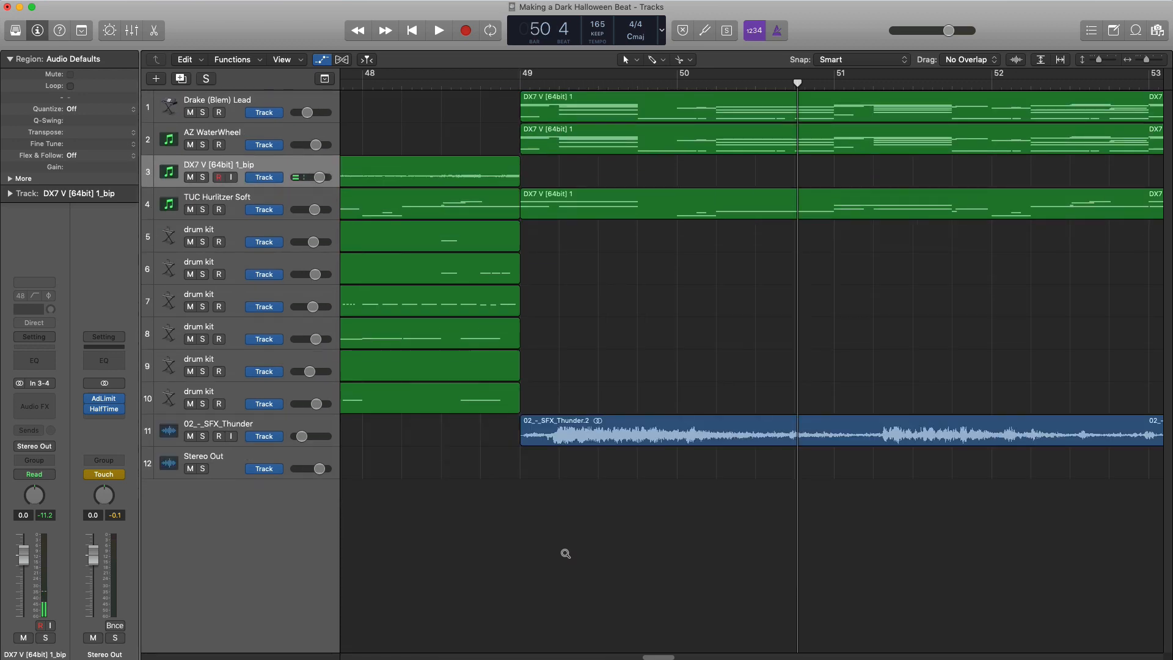
pyautogui.keyDown('ctrl'); pyautogui.keyDown('alt'); pyautogui.click(563, 552); pyautogui.keyUp('alt'); pyautogui.keyUp('ctrl')
pyautogui.hscroll(-8, 566, 554)
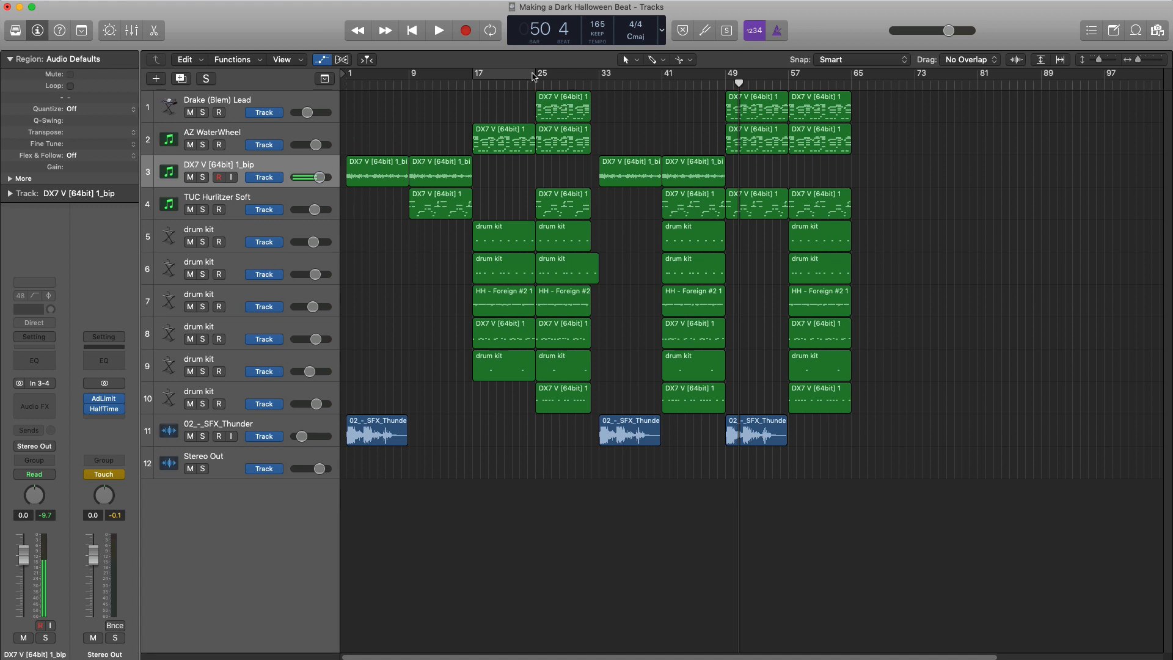
pyautogui.press('space')
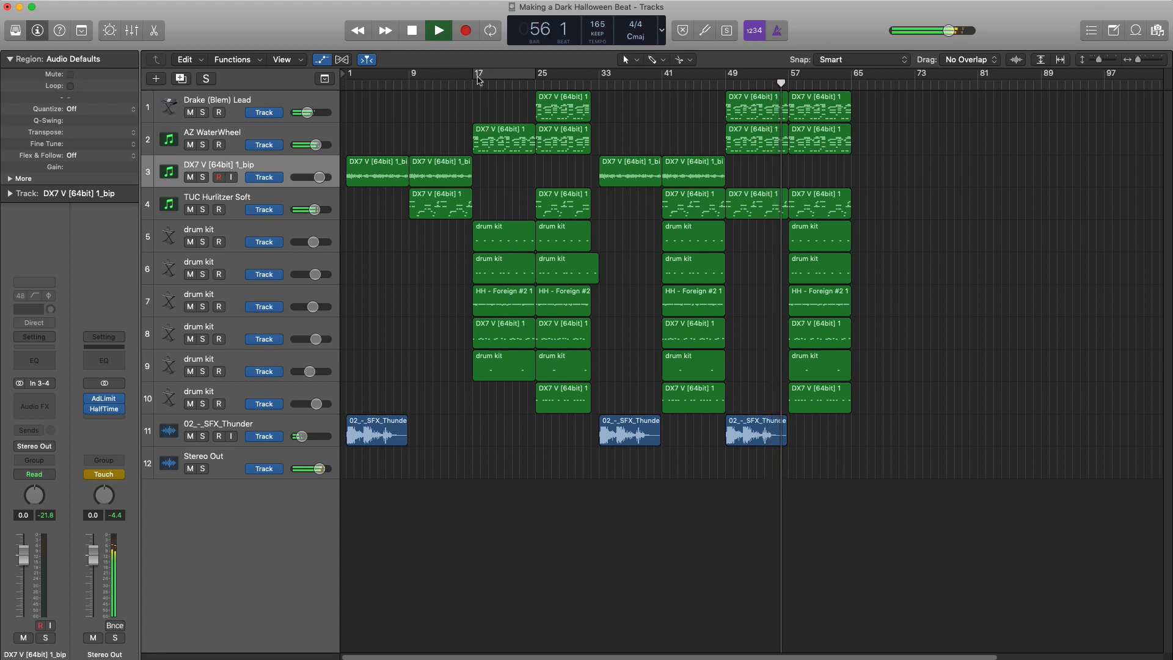
# Insert the HalfTime plug-in after Space Designer on the AZ WaterWheel track and close its window
pyautogui.click(235, 134)
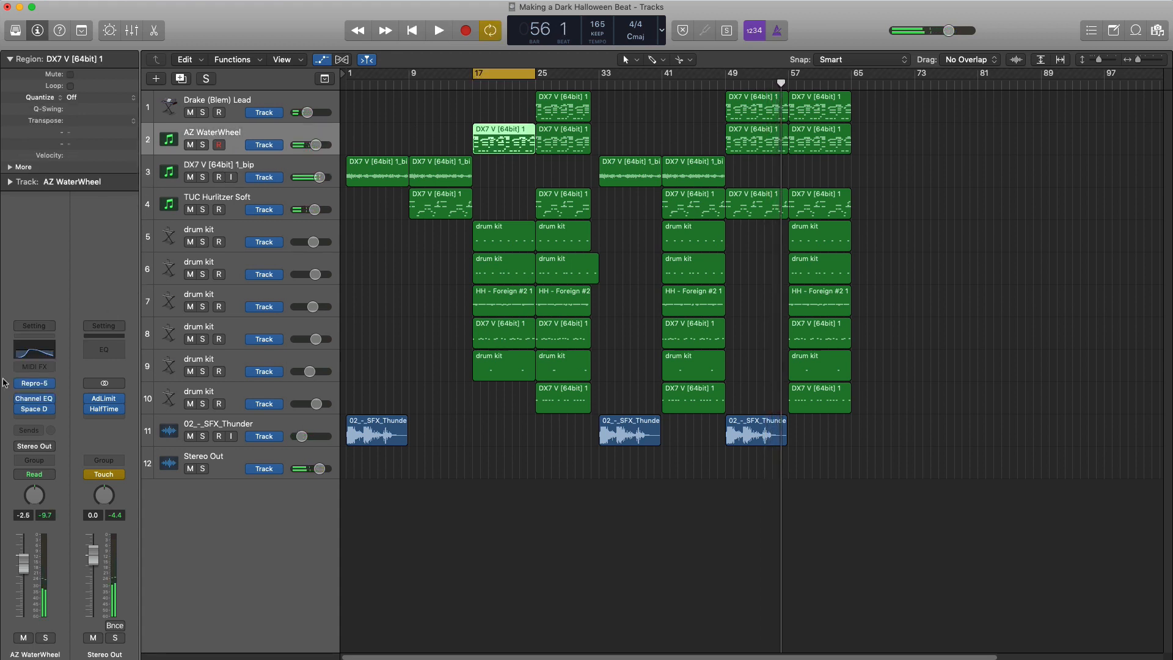
pyautogui.click(44, 422)
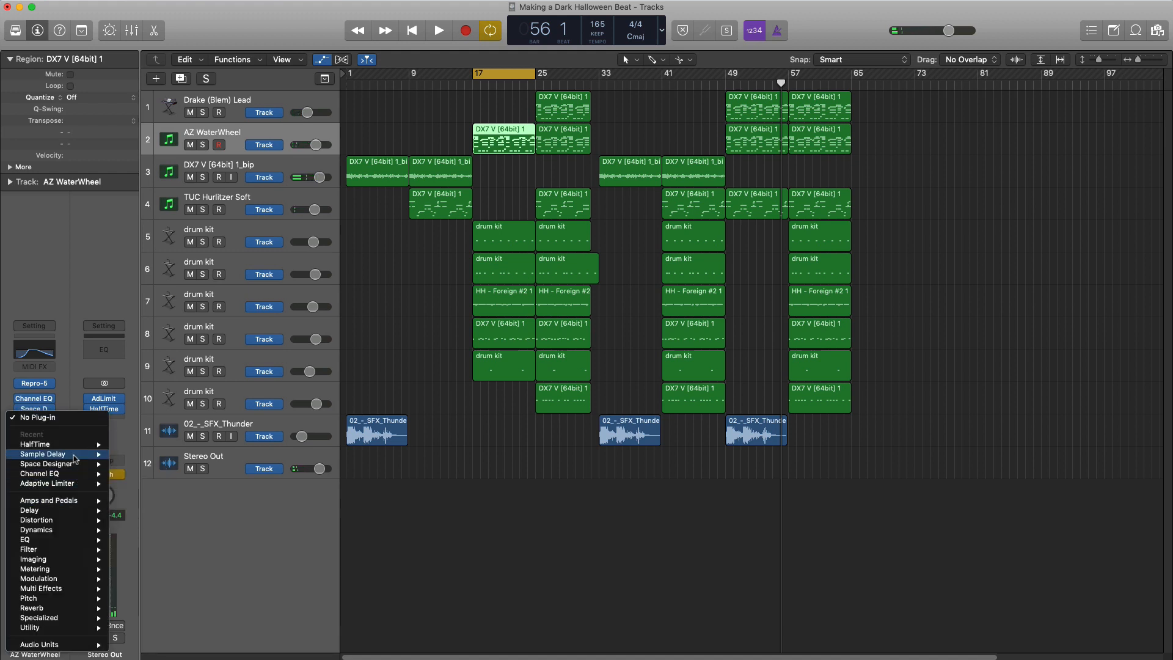
pyautogui.moveTo(74, 445)
pyautogui.click(135, 445)
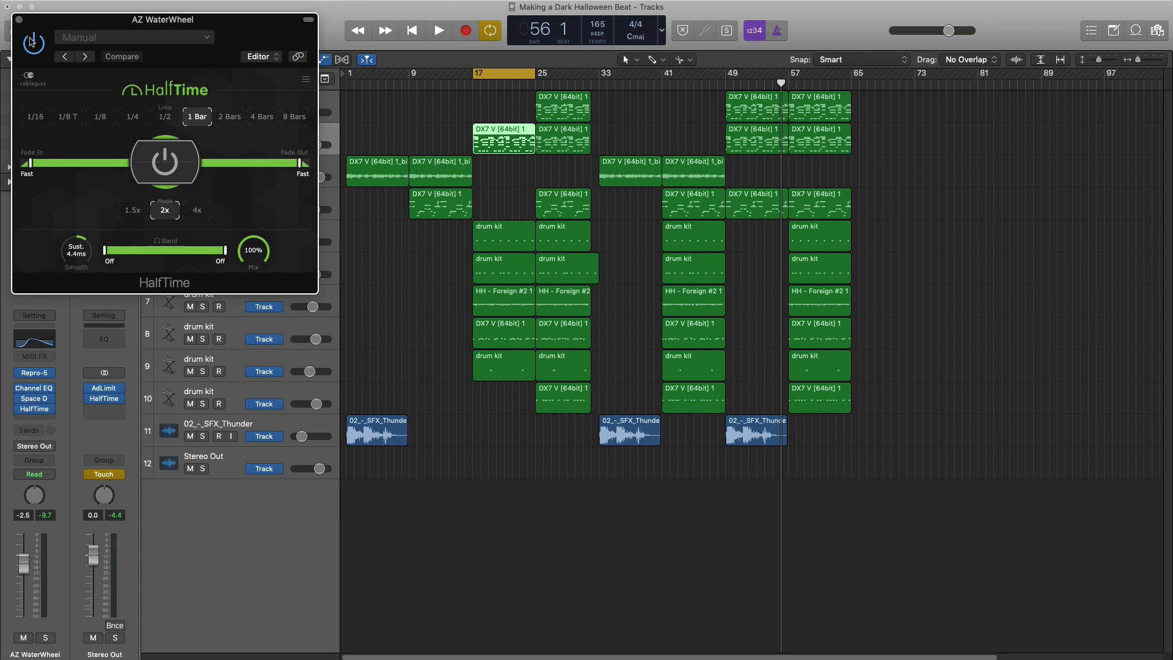
pyautogui.click(19, 20)
# Play from bar 13 to bar 21 and remove HalfTime from the AZ WaterWheel track
pyautogui.click(441, 85)
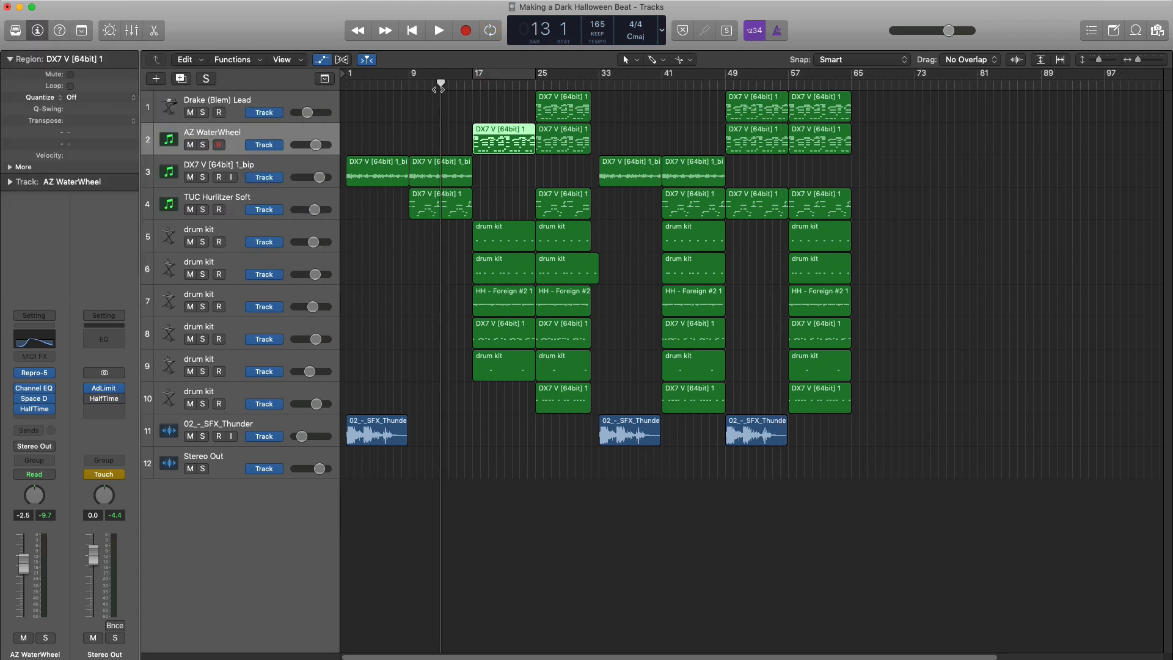
pyautogui.press('space')
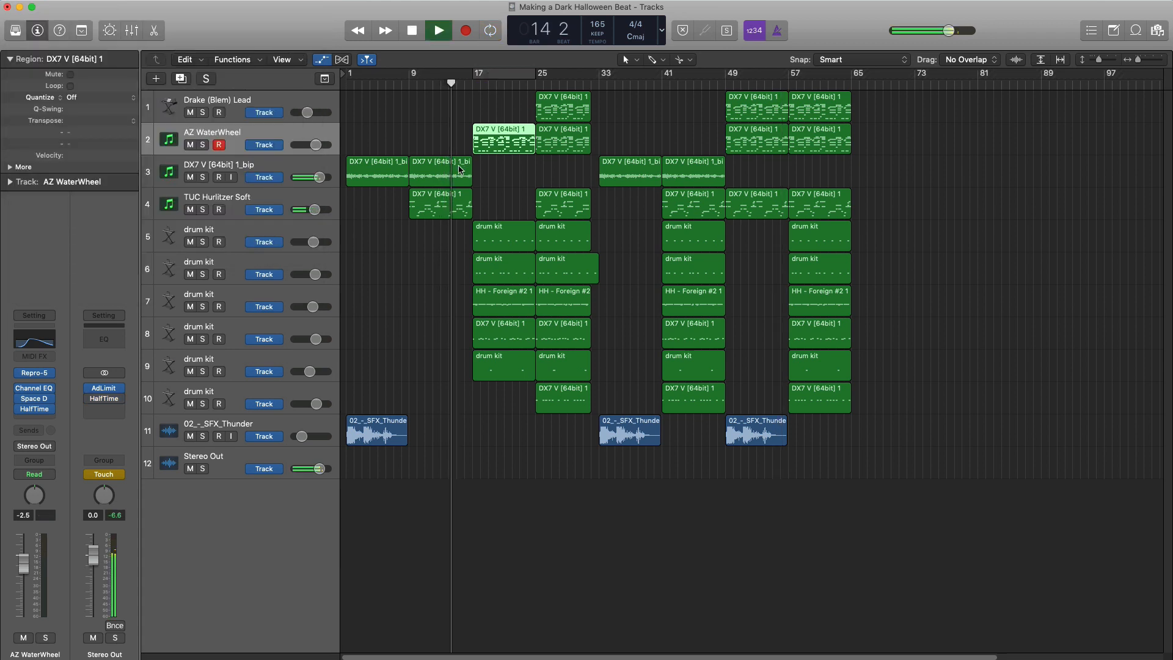
pyautogui.scroll(-1, 459, 168)
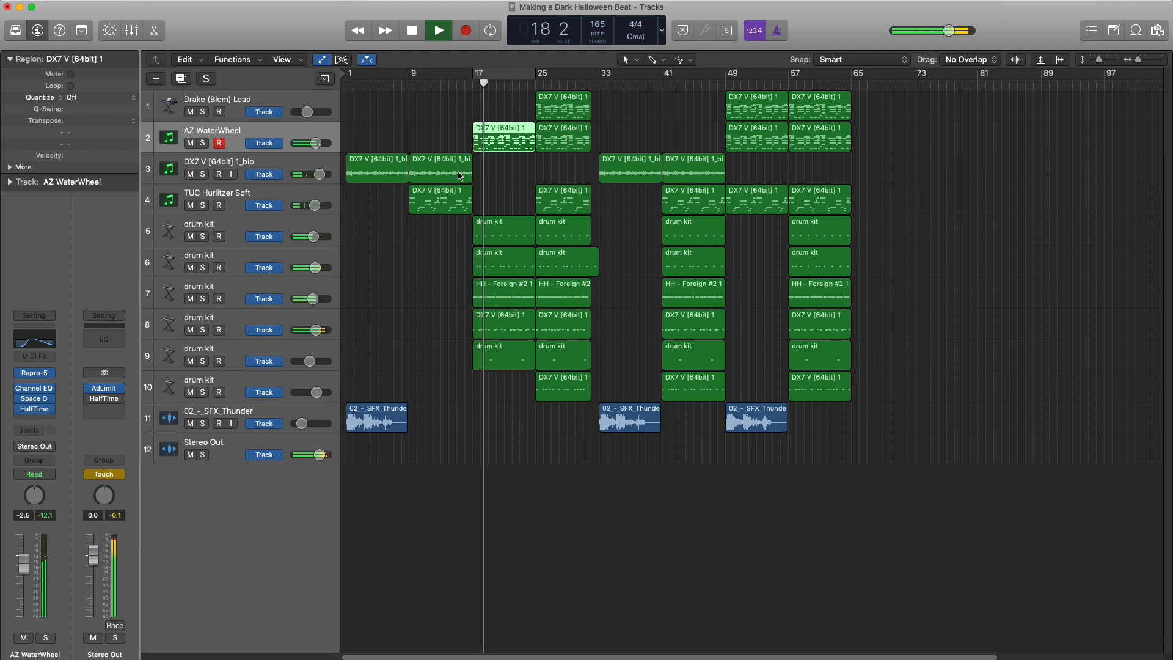
pyautogui.click(50, 409)
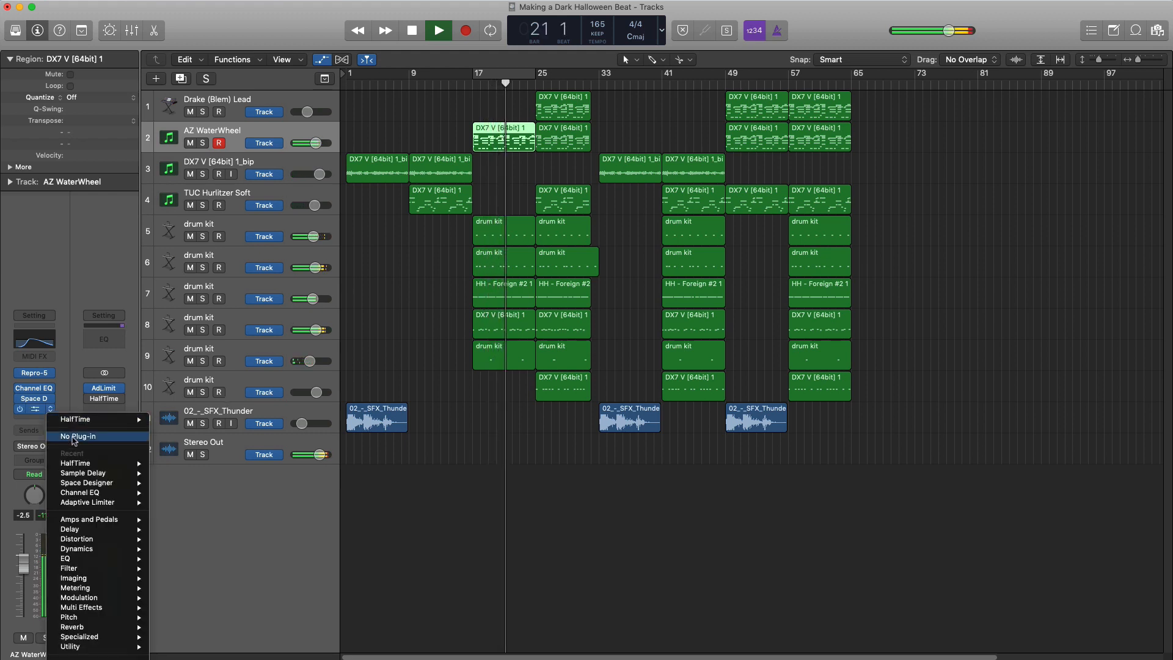
pyautogui.click(78, 437)
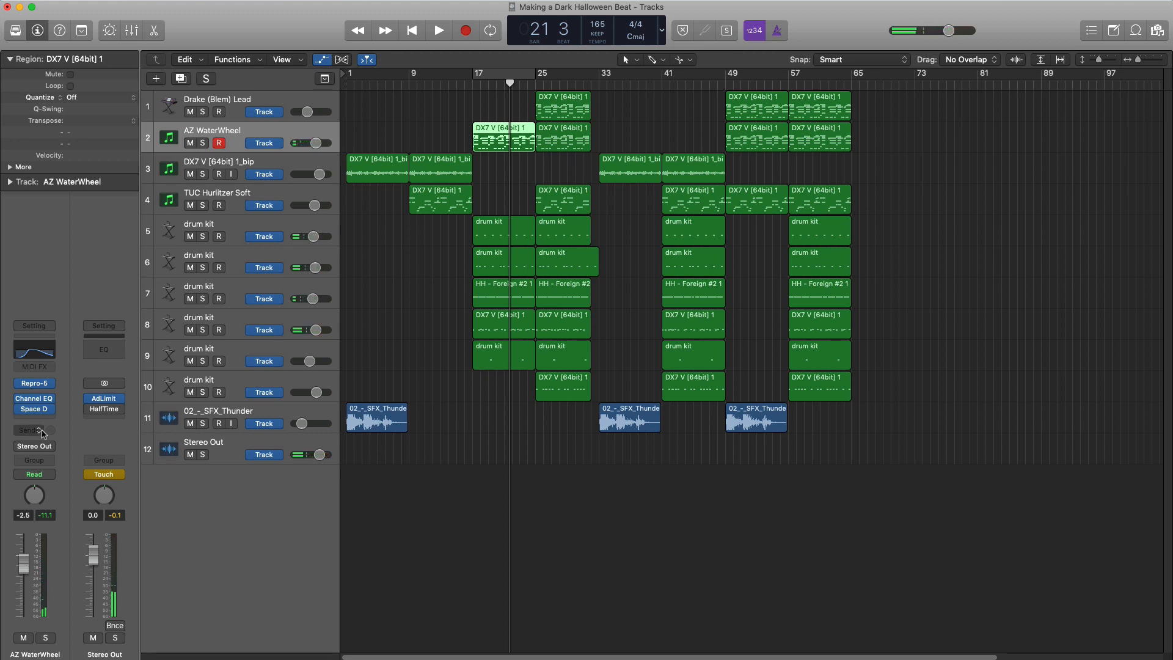
# Open the HalfTime plug-in on the Stereo Out to review its loop length and speed settings, and close it
pyautogui.click(101, 411)
pyautogui.click(192, 398)
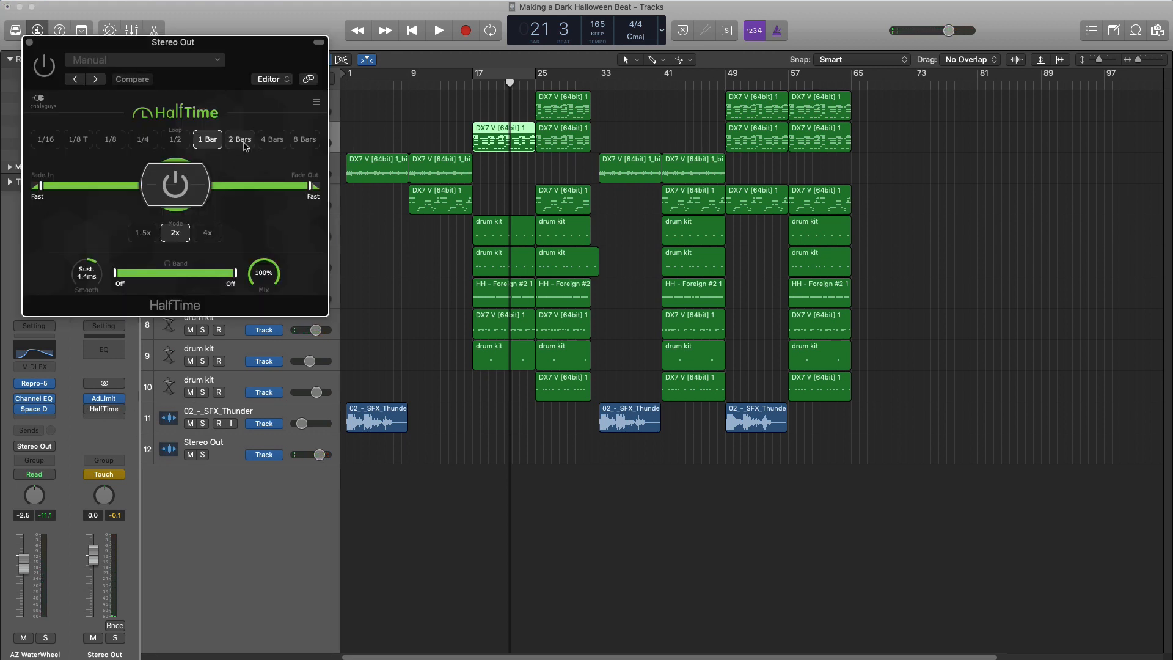
pyautogui.click(28, 42)
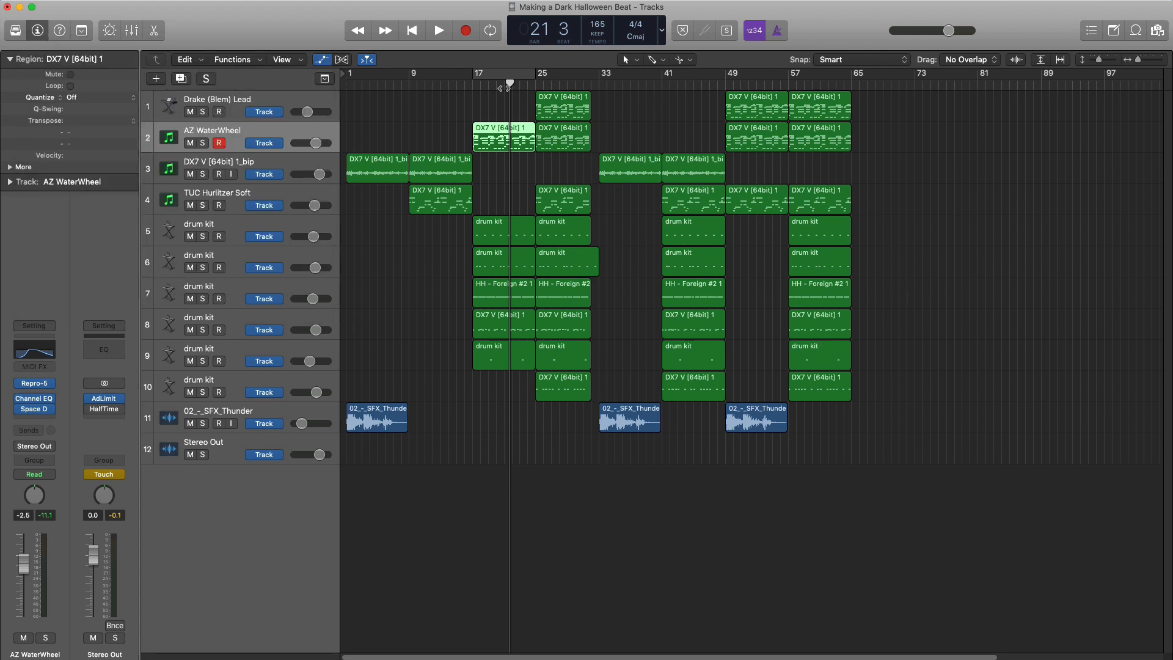
# Play the full arrangement from bar 1 to about bar 68 and return the playhead to the start
pyautogui.press('Return')
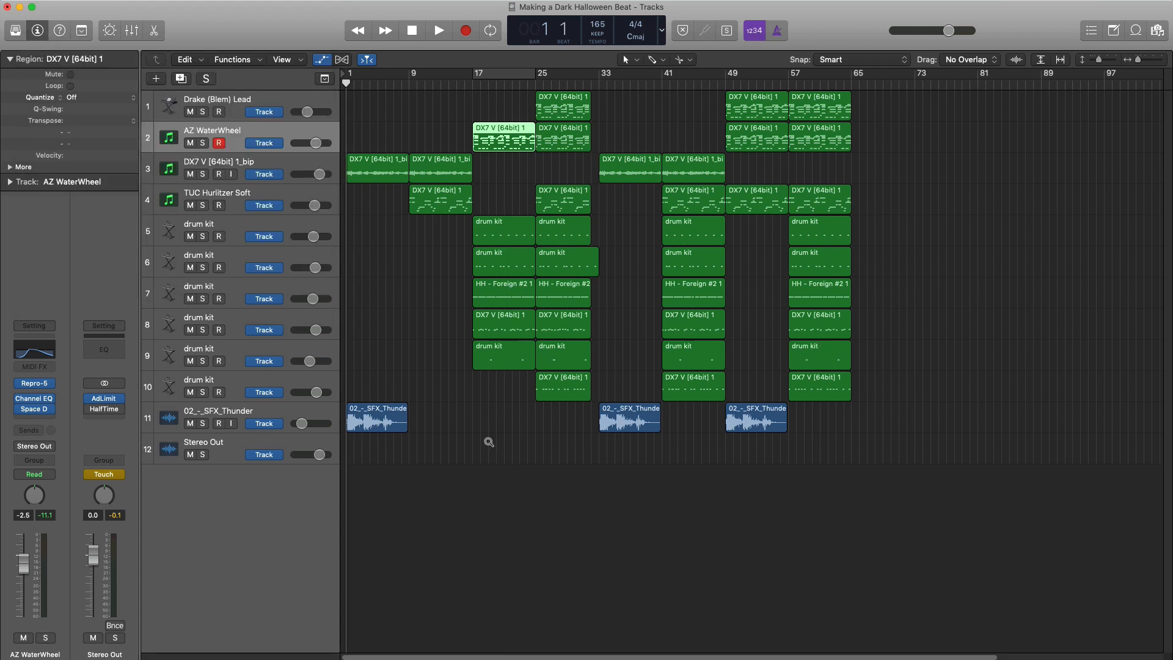
pyautogui.scroll(-2, 489, 442)
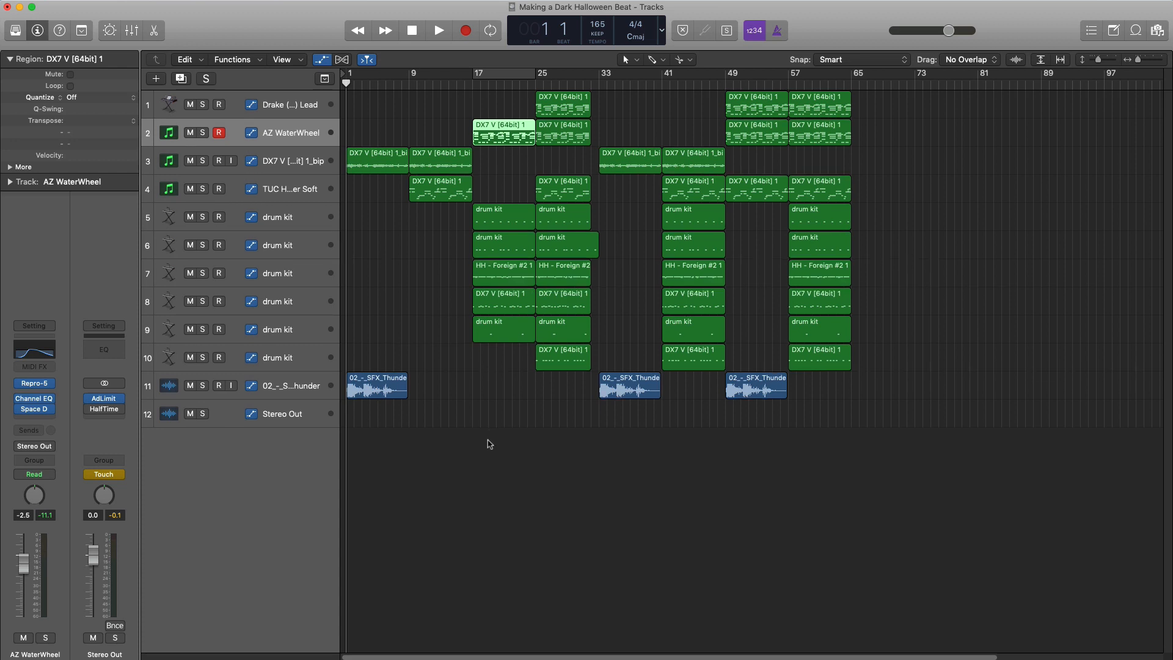
pyautogui.press('f')
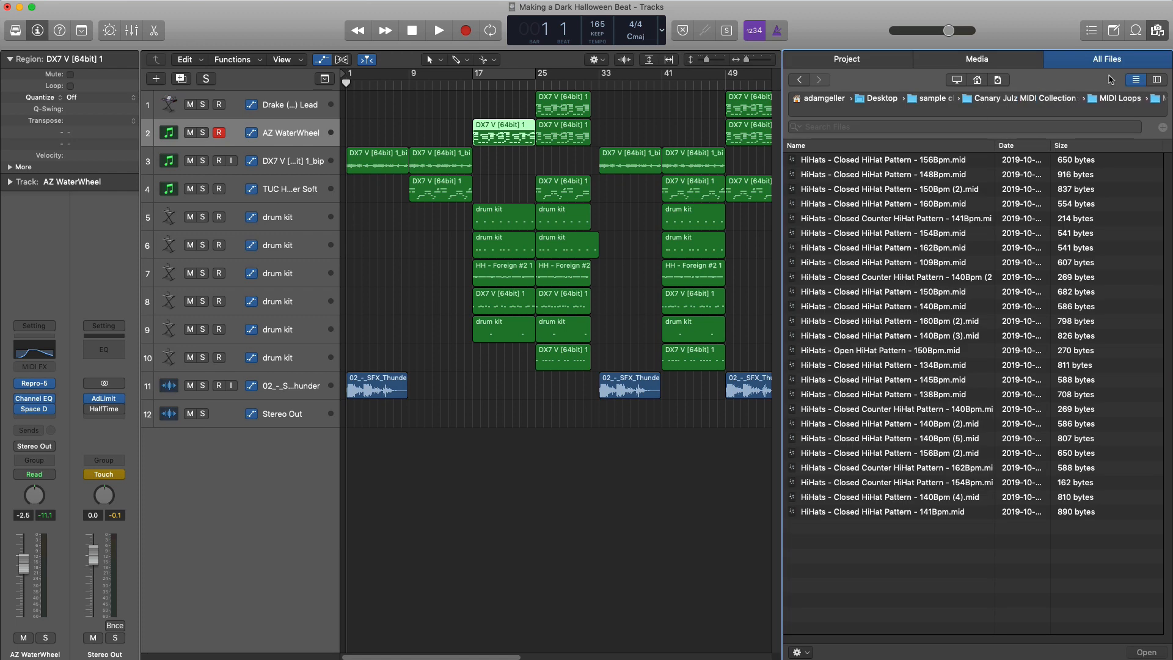
pyautogui.click(1147, 35)
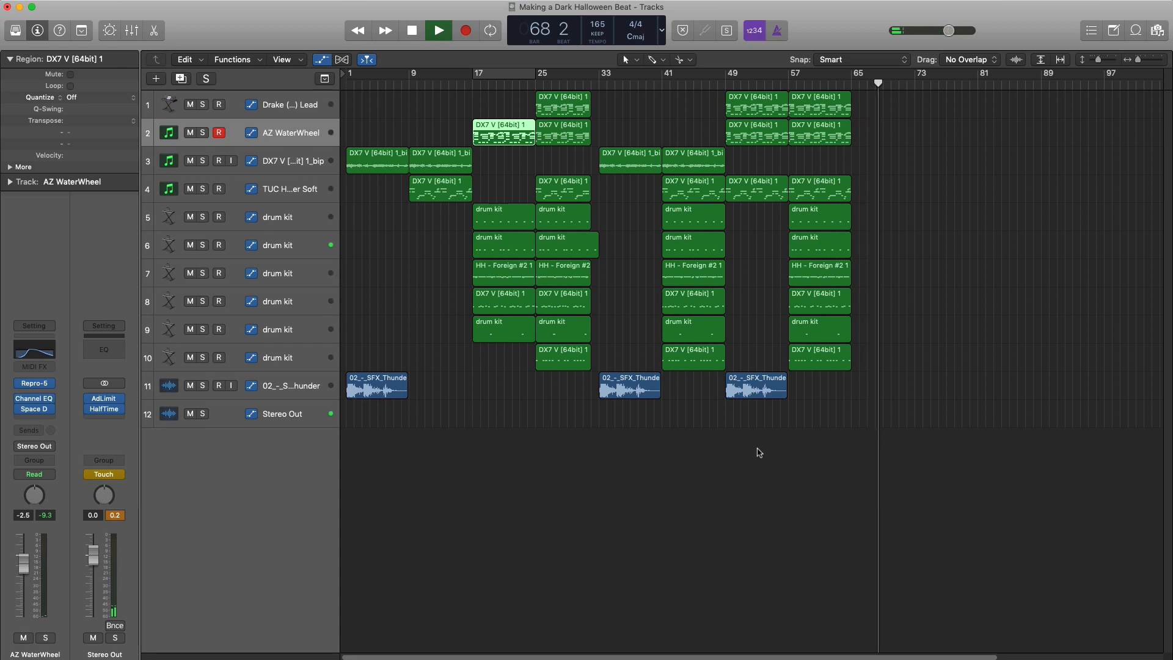
pyautogui.press('space')
pyautogui.press('Return')
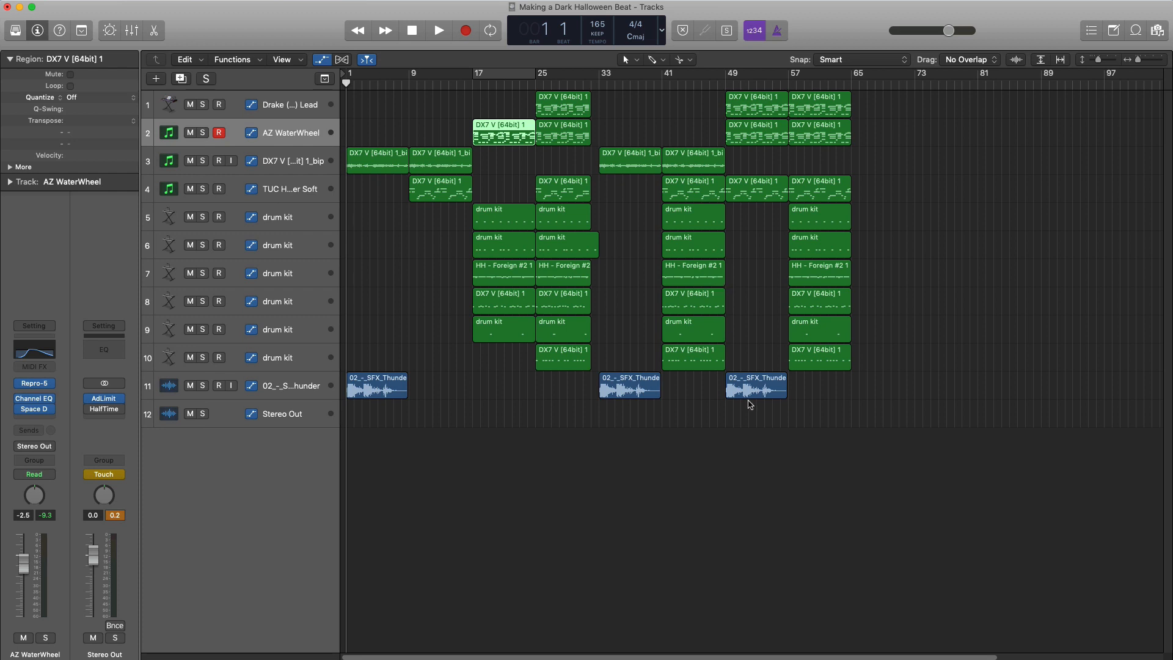
pyautogui.scroll(3, 749, 407)
pyautogui.scroll(-3, 750, 407)
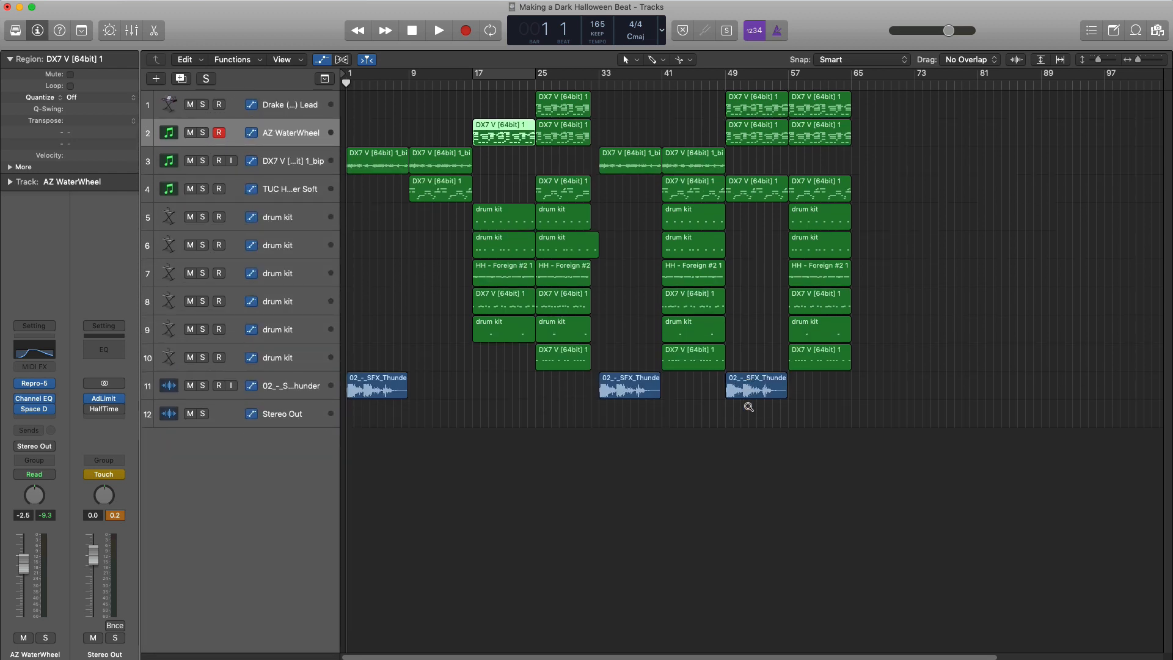